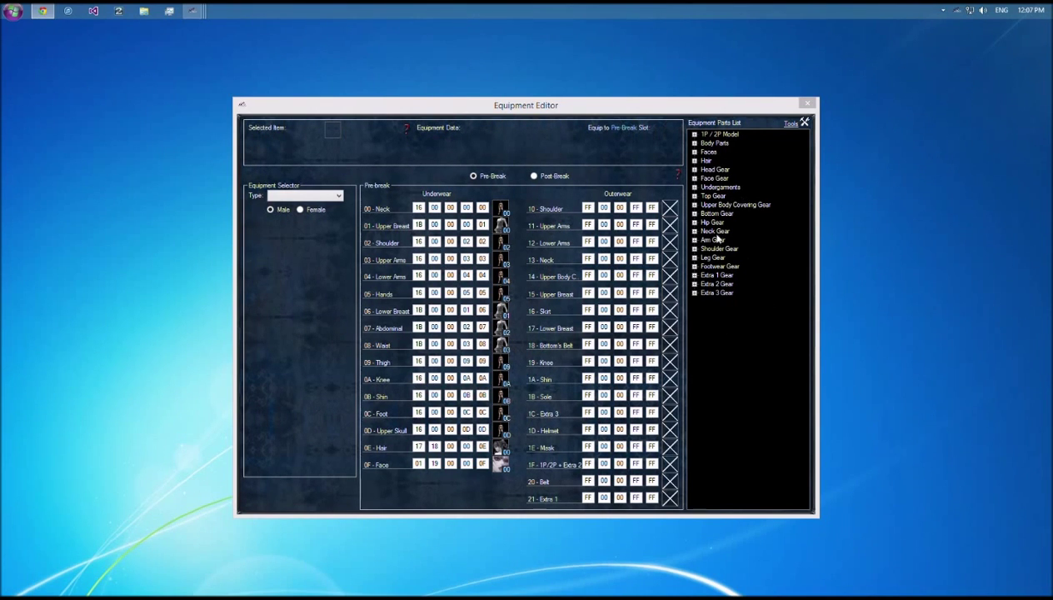
# Step: Examine the part codes listed for the Standard Male Body in the male body parts, and collapse the list again
pyautogui.click(694, 143)
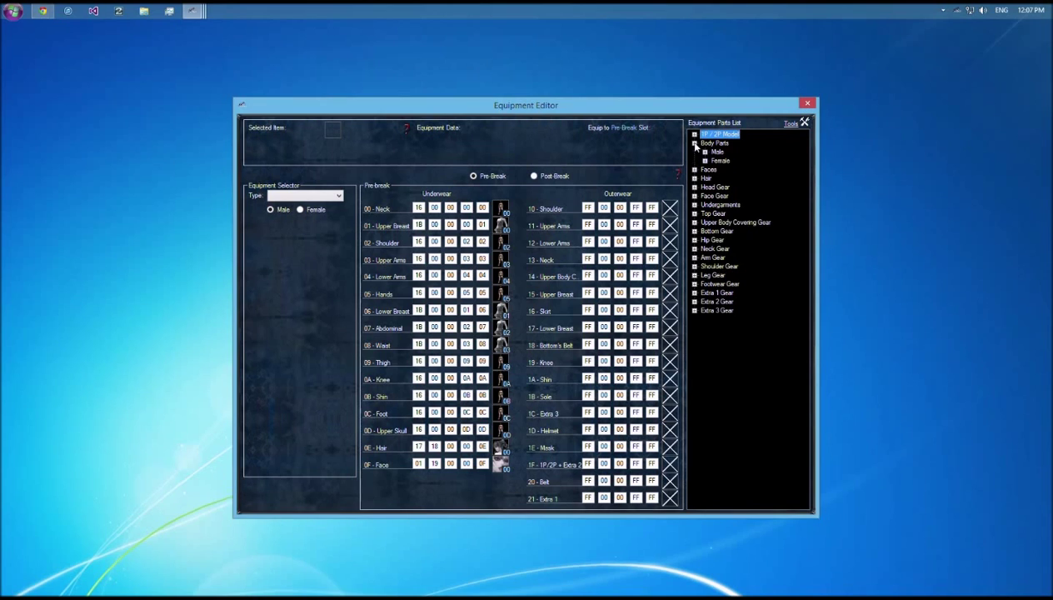
pyautogui.click(704, 151)
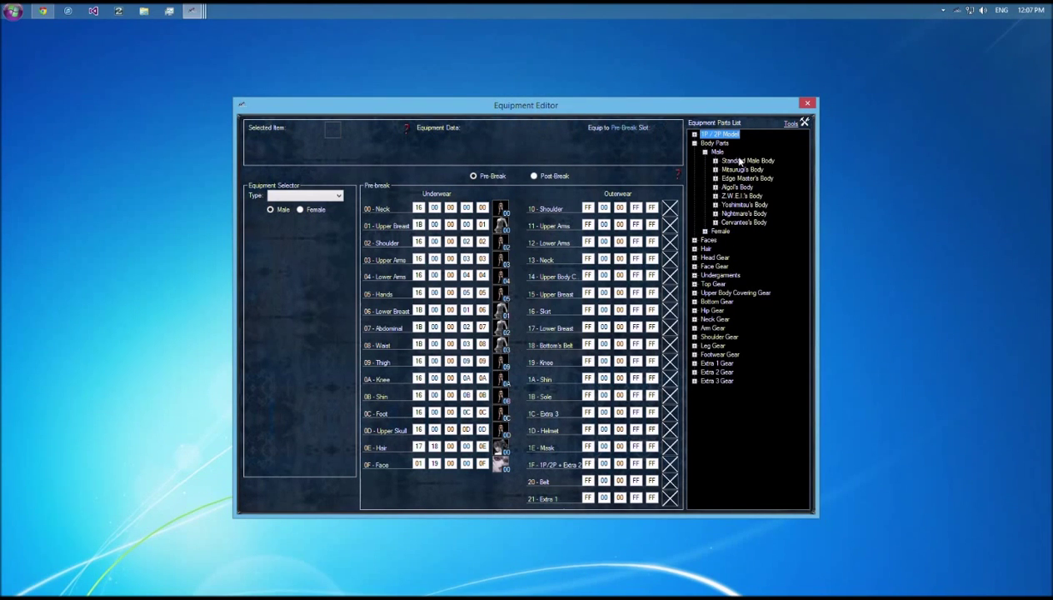
pyautogui.click(714, 160)
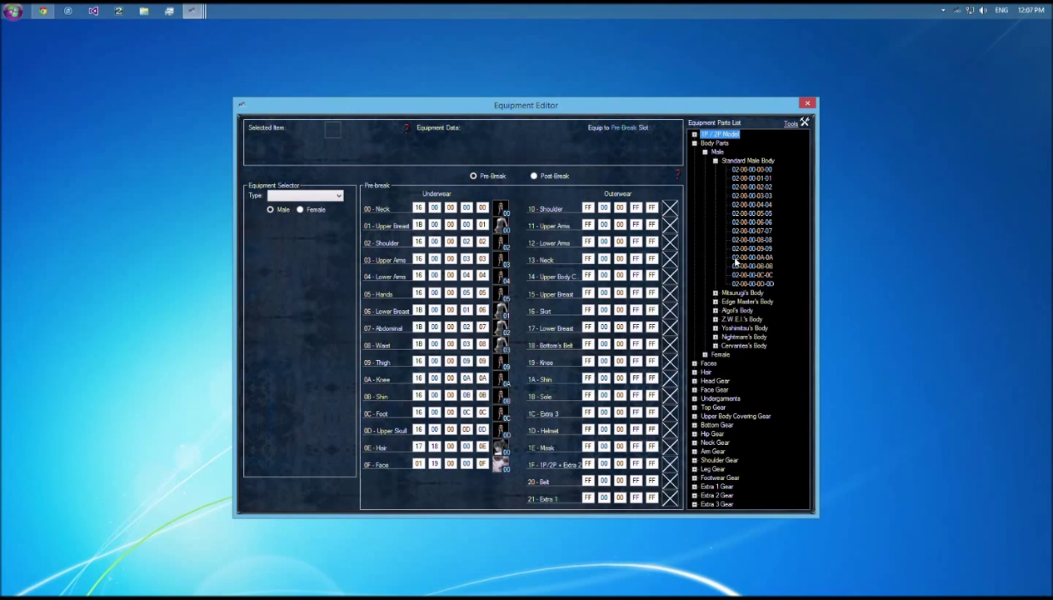
pyautogui.click(714, 160)
pyautogui.click(704, 152)
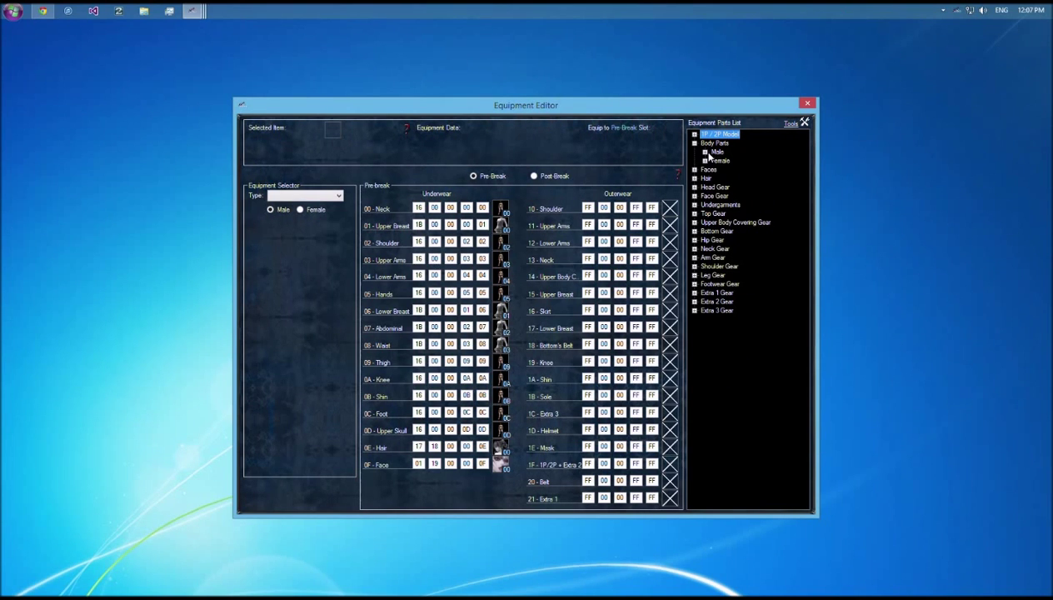
pyautogui.click(694, 143)
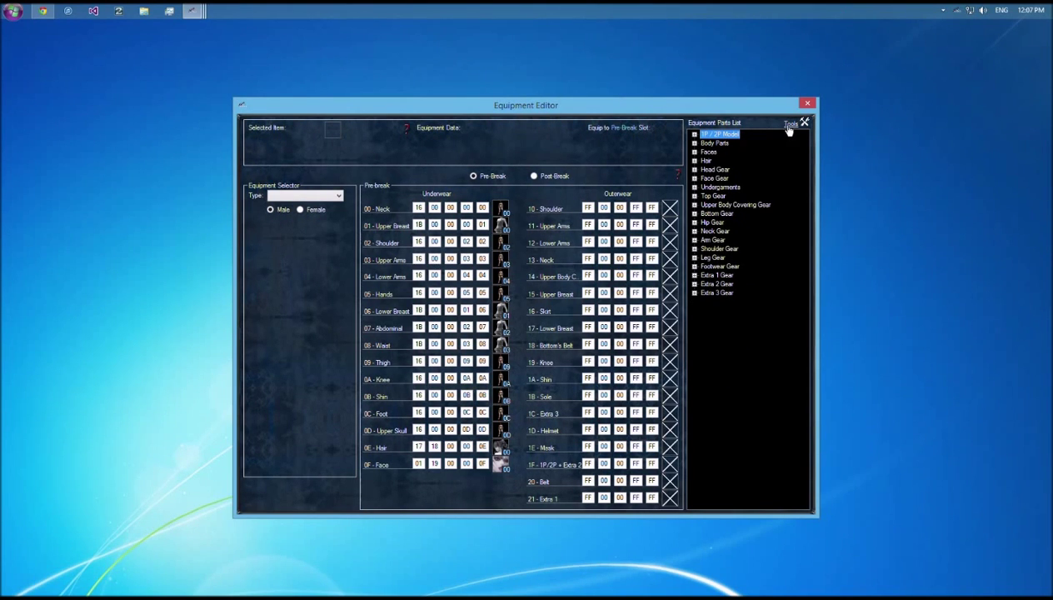
pyautogui.click(694, 143)
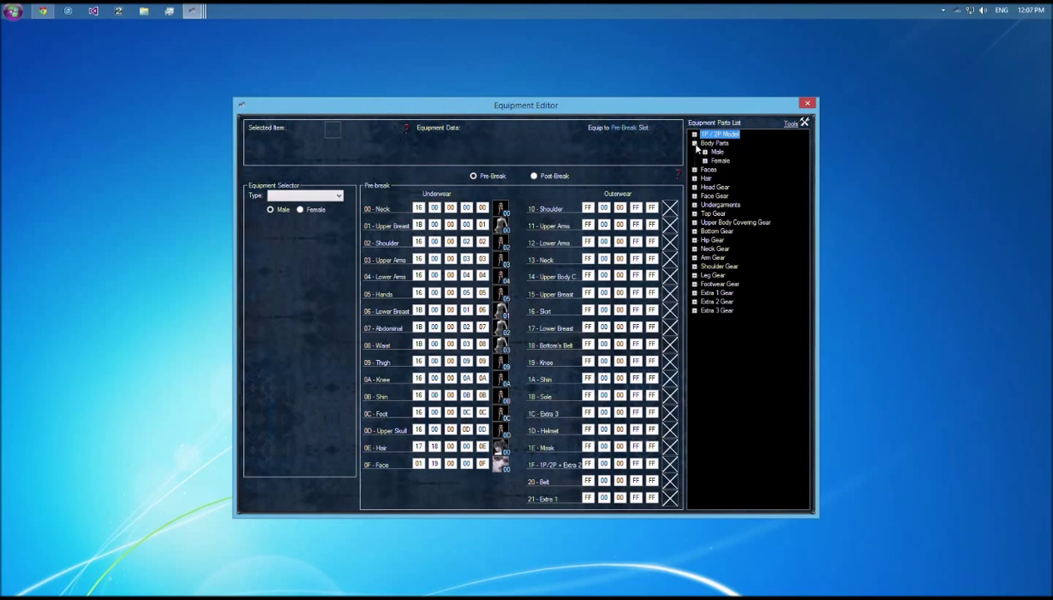
pyautogui.click(704, 153)
pyautogui.click(714, 160)
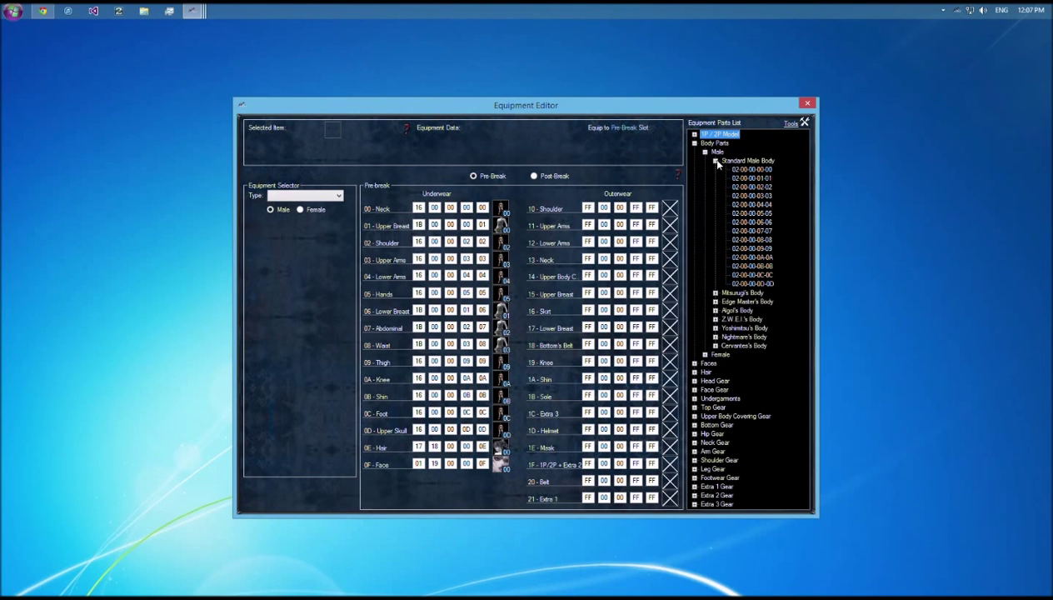
pyautogui.click(768, 170)
pyautogui.click(766, 178)
pyautogui.click(766, 187)
pyautogui.click(766, 195)
pyautogui.click(766, 204)
pyautogui.click(767, 213)
pyautogui.click(767, 222)
pyautogui.click(767, 231)
pyautogui.click(768, 239)
pyautogui.click(767, 266)
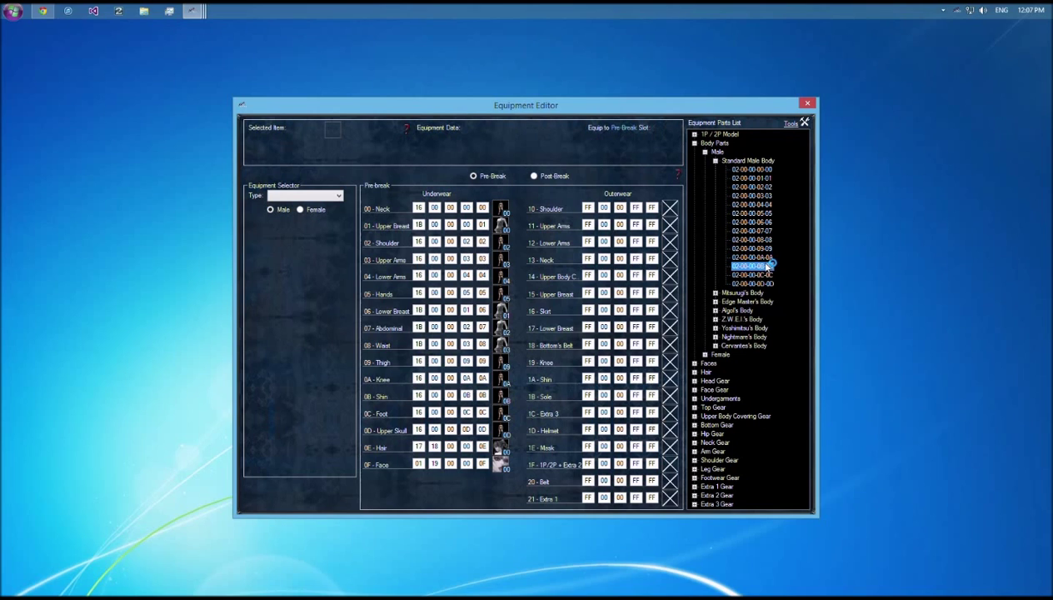
# Step: Make 01 - Upper Breast the pre-break underwear slot to equip to
pyautogui.click(279, 208)
pyautogui.click(418, 207)
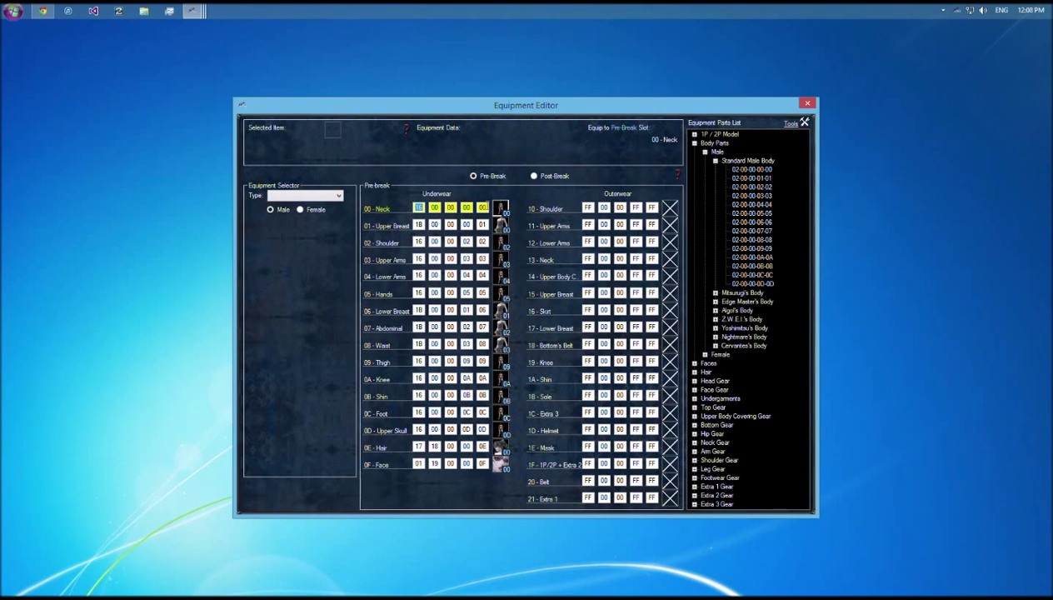
pyautogui.click(418, 224)
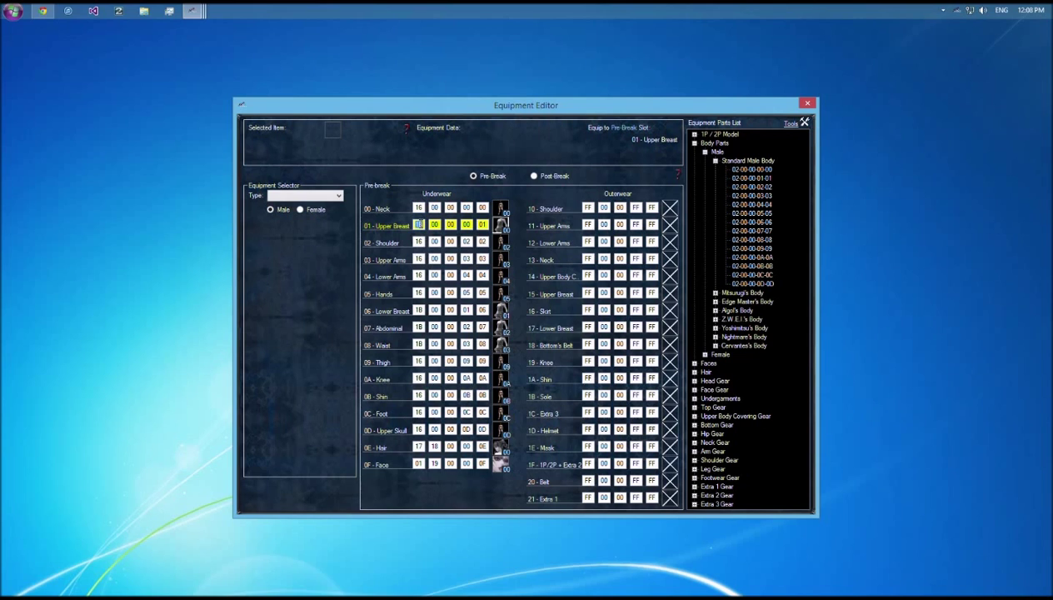
pyautogui.click(465, 223)
pyautogui.click(745, 177)
pyautogui.click(714, 160)
pyautogui.click(704, 151)
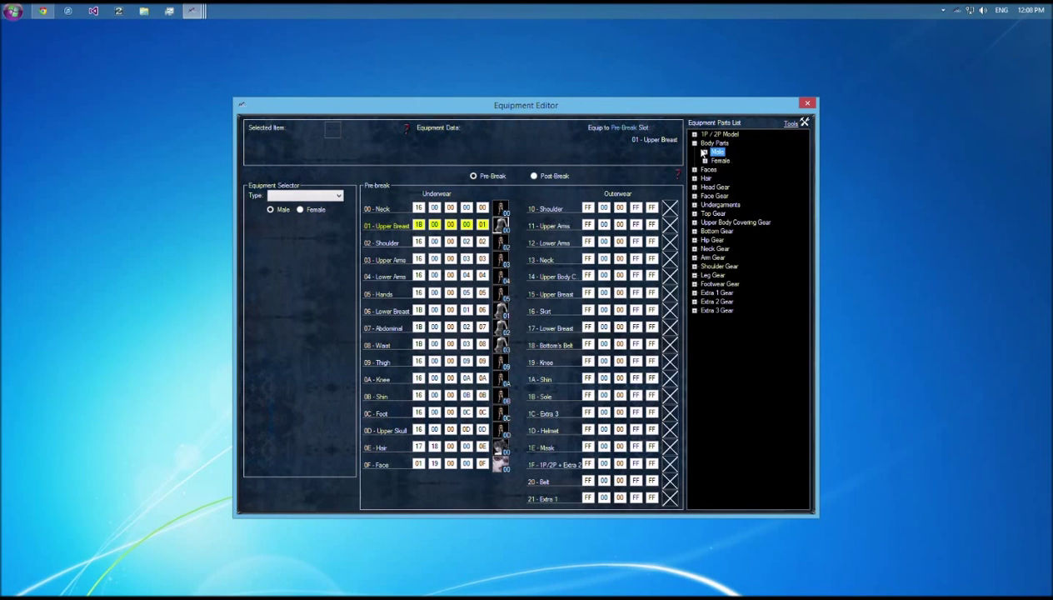
pyautogui.click(694, 143)
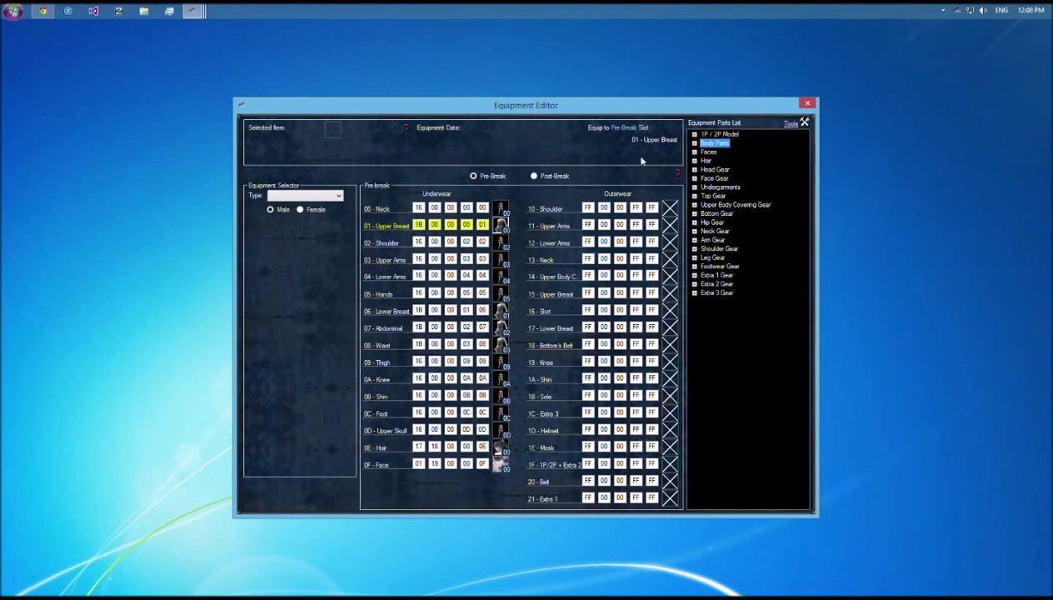
pyautogui.click(694, 134)
pyautogui.click(694, 134)
pyautogui.click(704, 134)
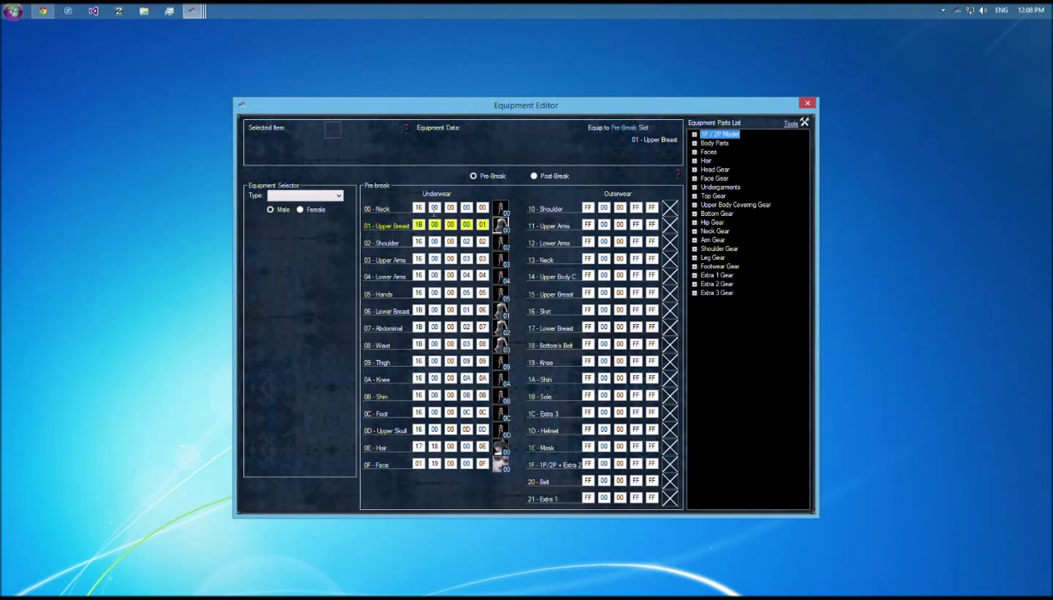
# Step: View the 1P / 2P Models, male Body Parts and male Faces in the equipment selector
pyautogui.click(308, 196)
pyautogui.click(310, 208)
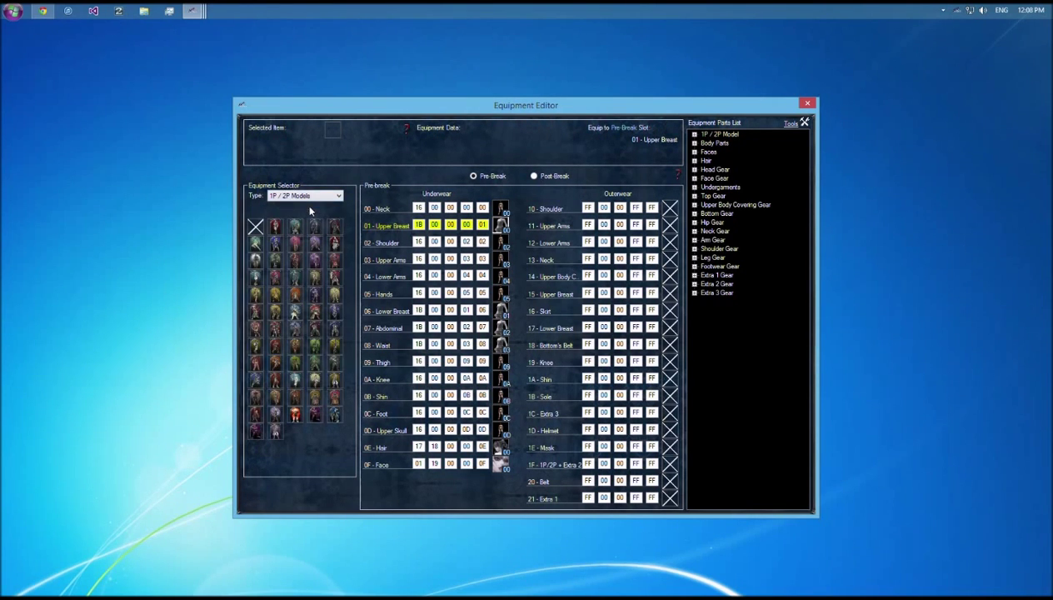
pyautogui.click(292, 197)
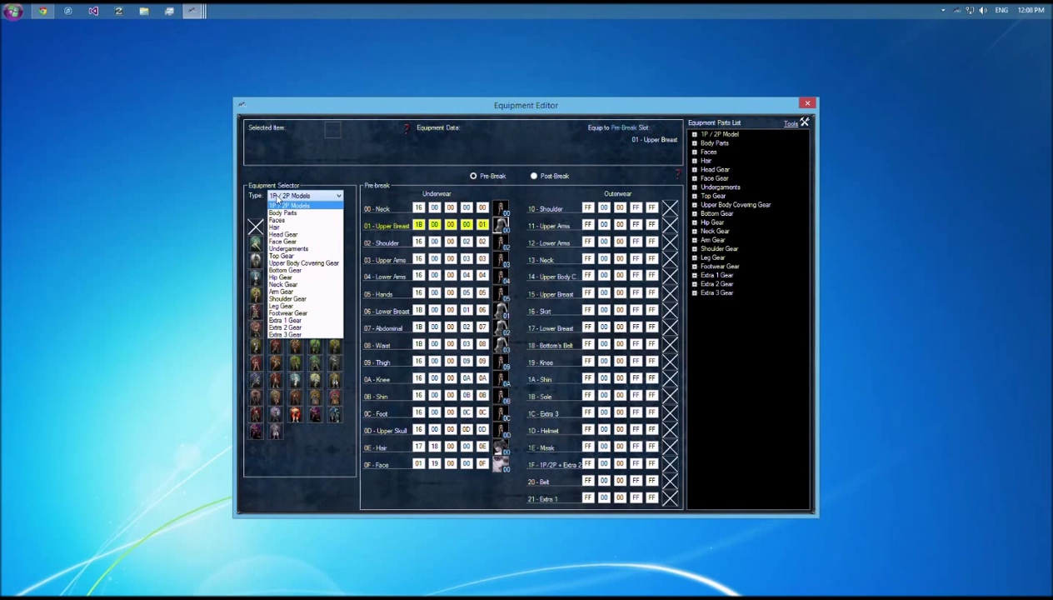
pyautogui.click(281, 199)
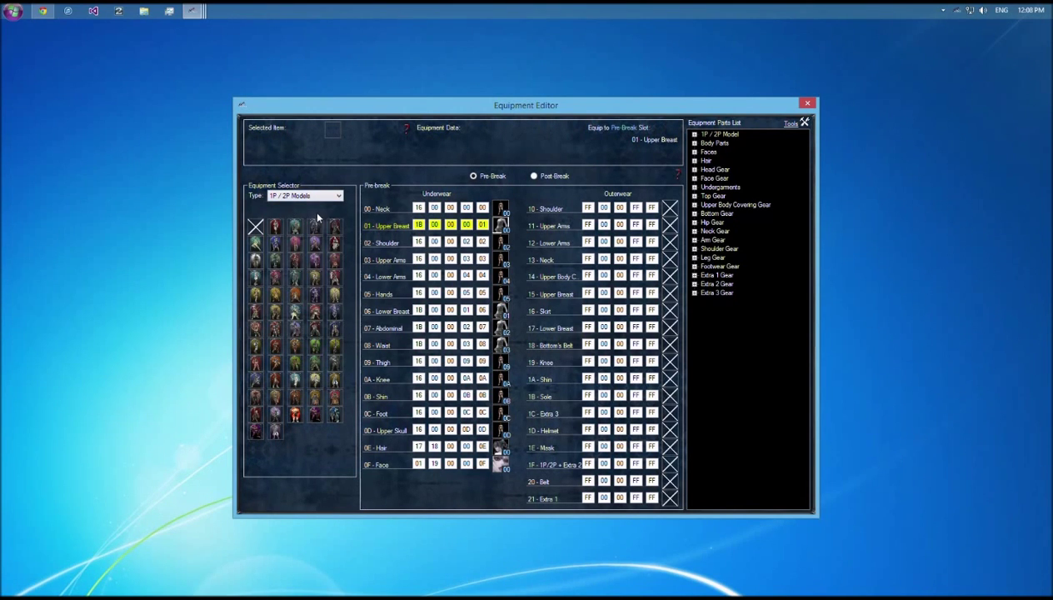
pyautogui.press('Down')
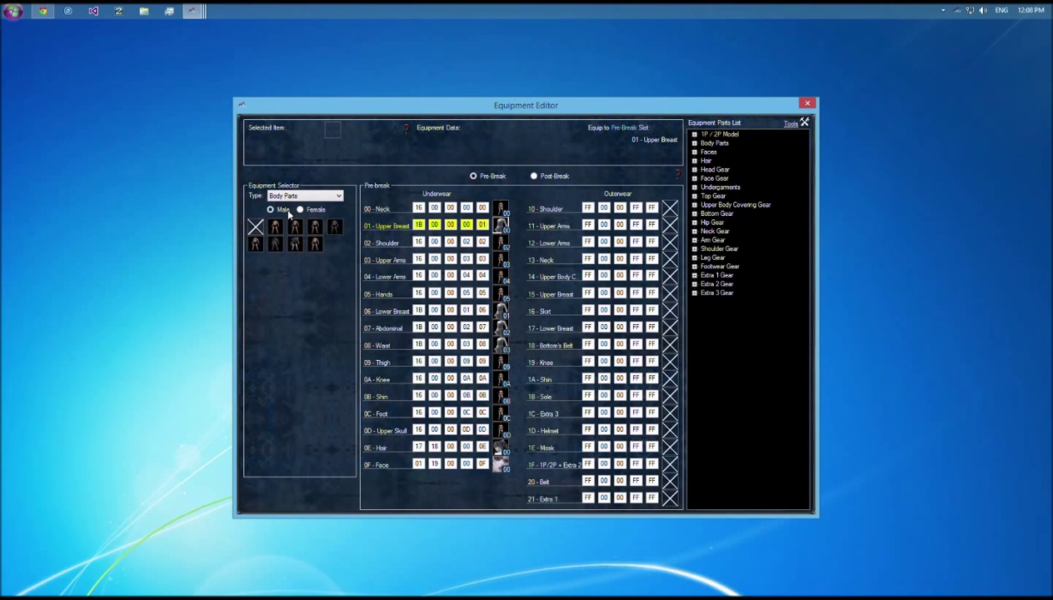
pyautogui.click(296, 196)
pyautogui.click(287, 226)
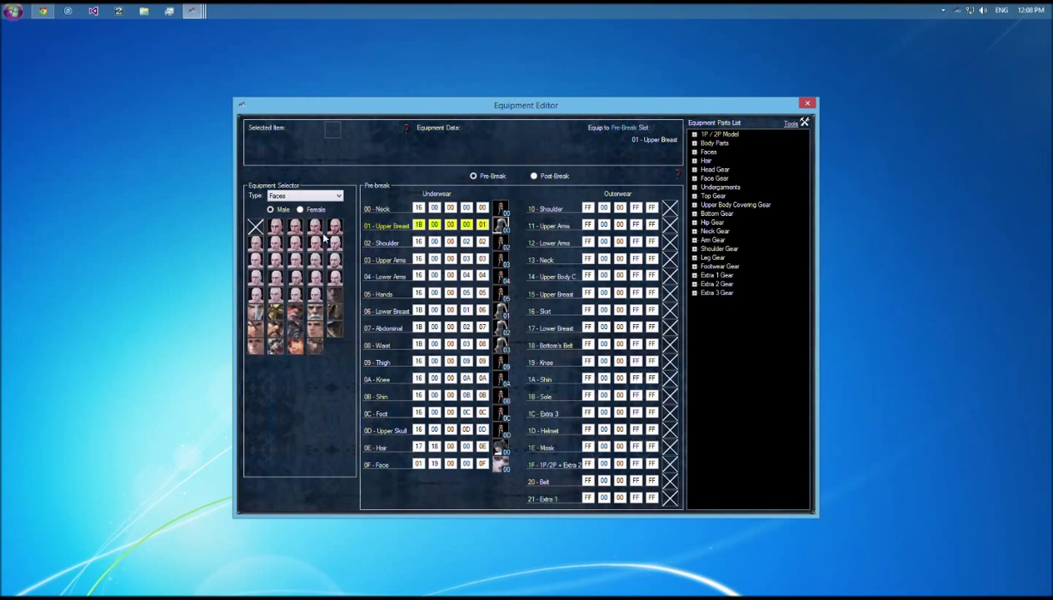
# Step: Browse the remaining male equipment types through Extra 3 Gear, including the second page of Head Gear
pyautogui.scroll(-1, 335, 244)
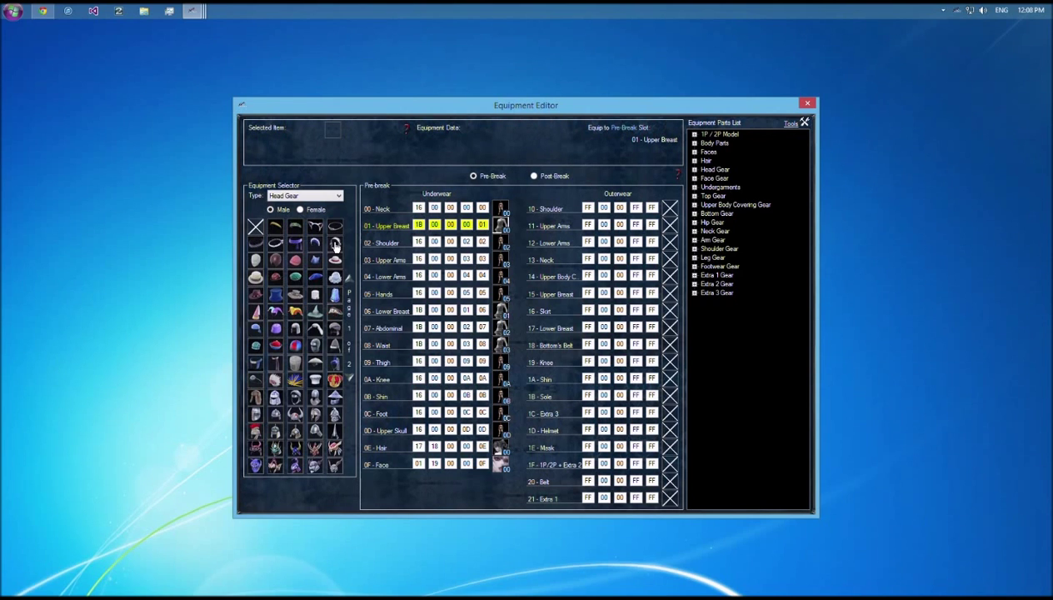
pyautogui.click(348, 378)
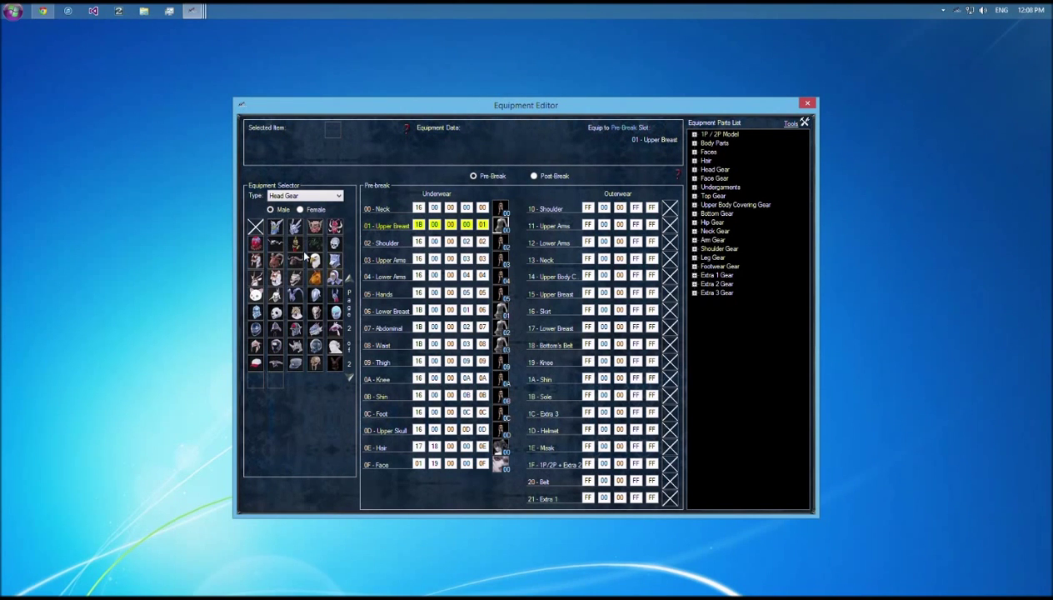
pyautogui.scroll(-1, 298, 209)
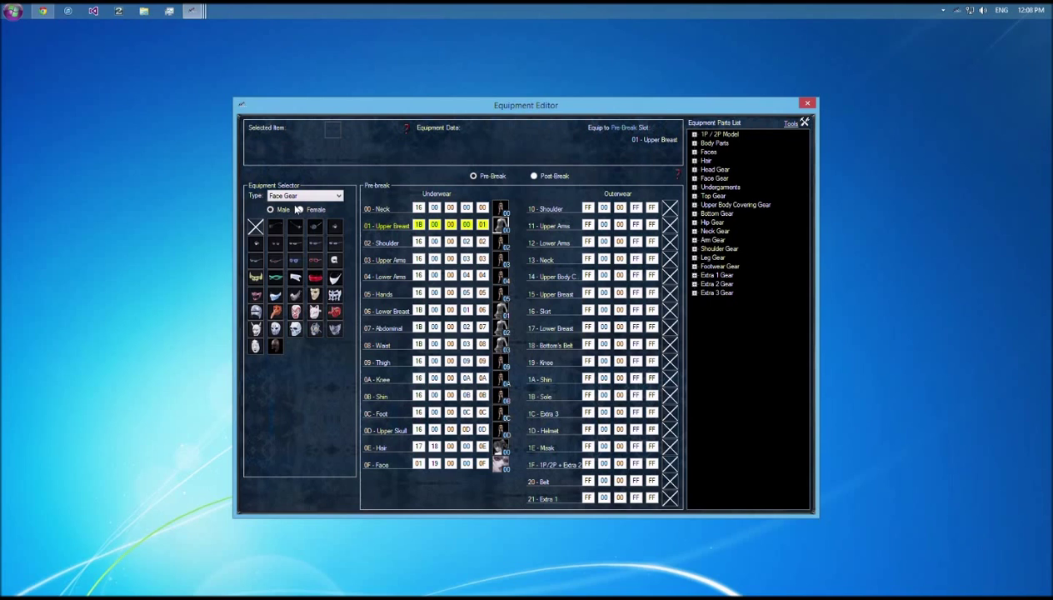
pyautogui.scroll(-1, 302, 331)
pyautogui.scroll(-2, 302, 331)
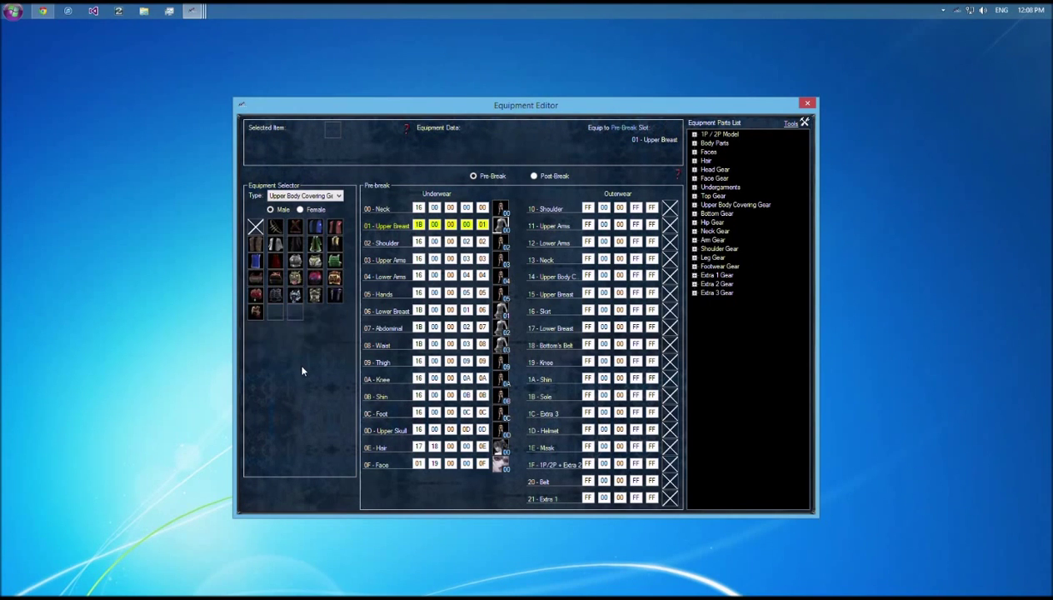
pyautogui.scroll(-1, 302, 370)
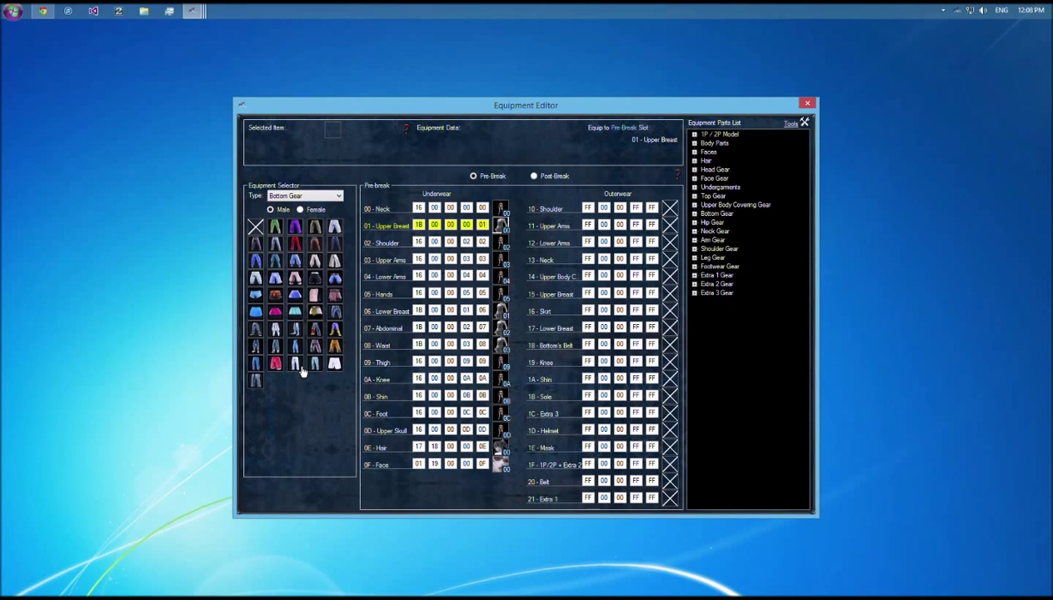
pyautogui.scroll(-1, 302, 370)
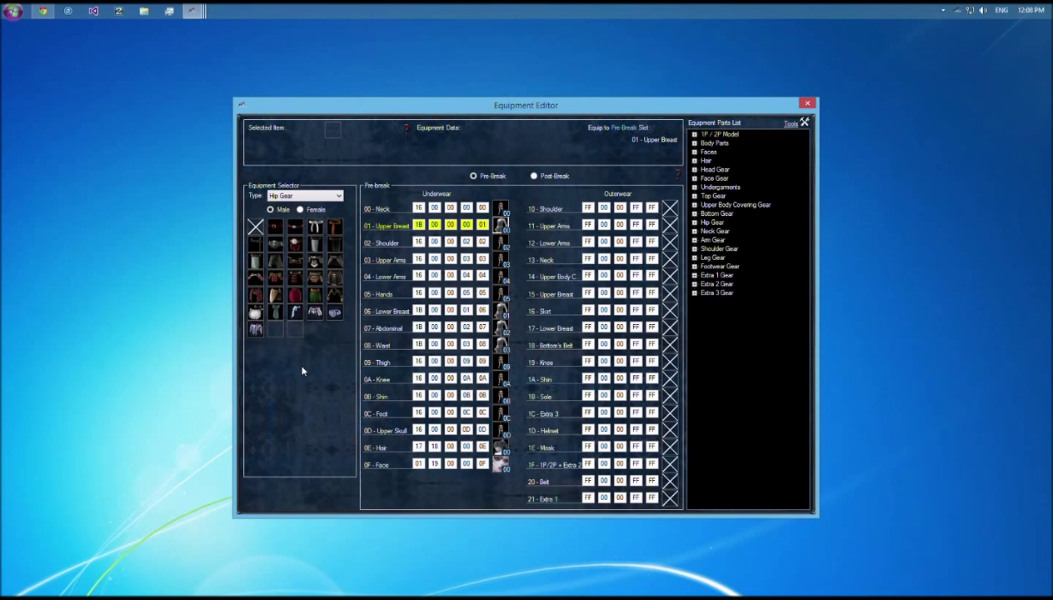
pyautogui.scroll(-1, 302, 371)
pyautogui.scroll(-1, 302, 371)
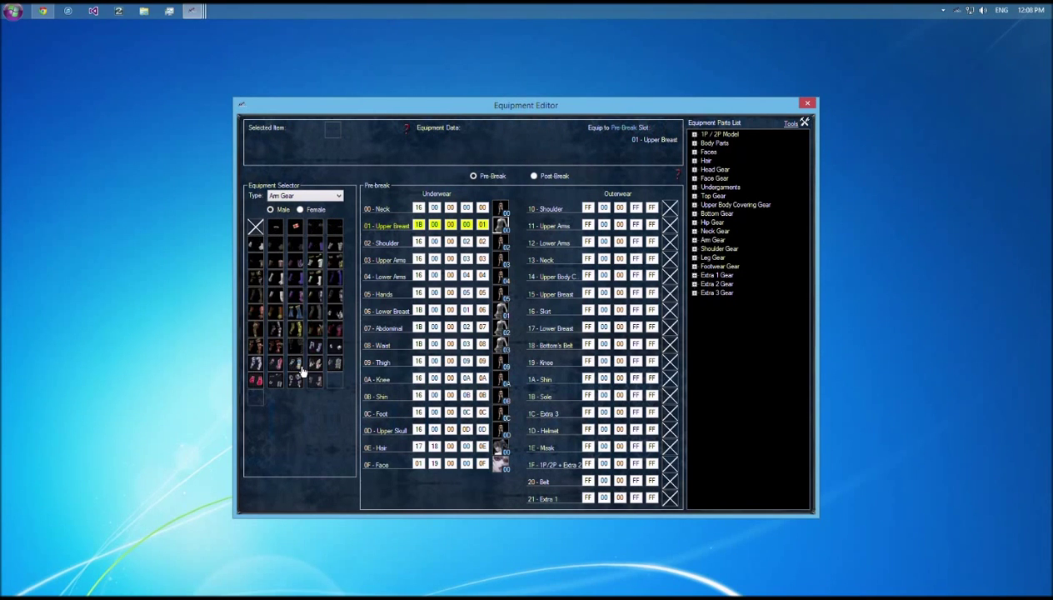
pyautogui.scroll(-1, 302, 371)
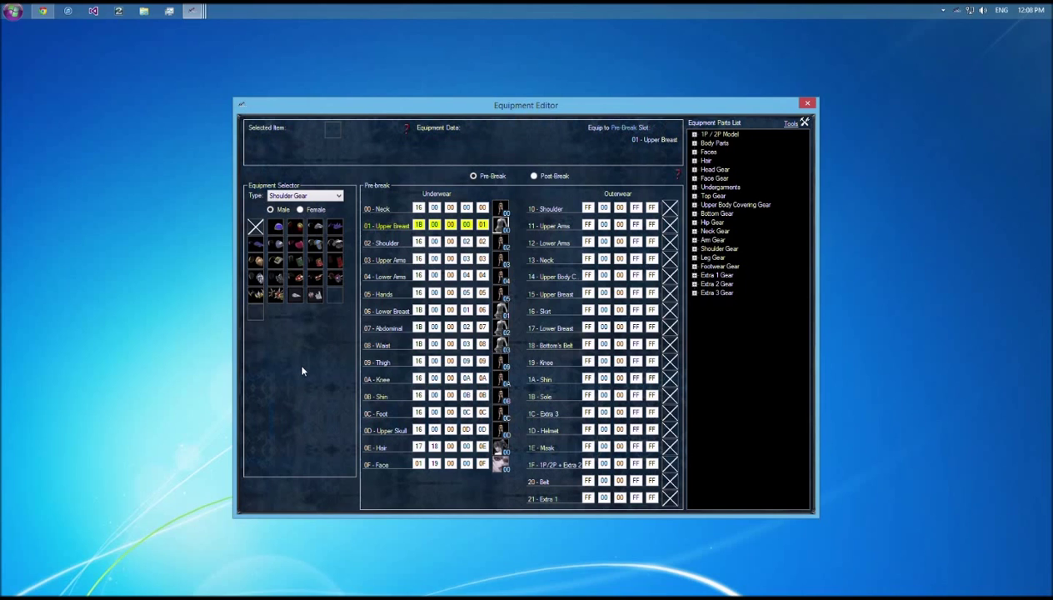
pyautogui.scroll(-1, 302, 348)
pyautogui.scroll(-1, 301, 348)
pyautogui.scroll(-2, 302, 348)
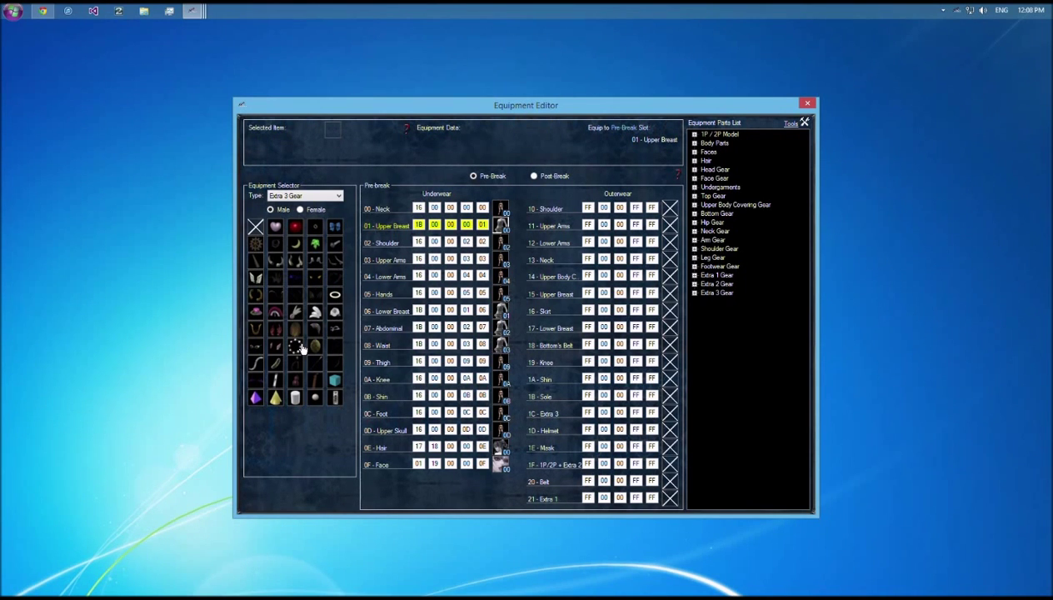
# Step: Switch the equipment selector to female and browse its types up to Extra 3 Gear, ending on Faces
pyautogui.scroll(18, 302, 348)
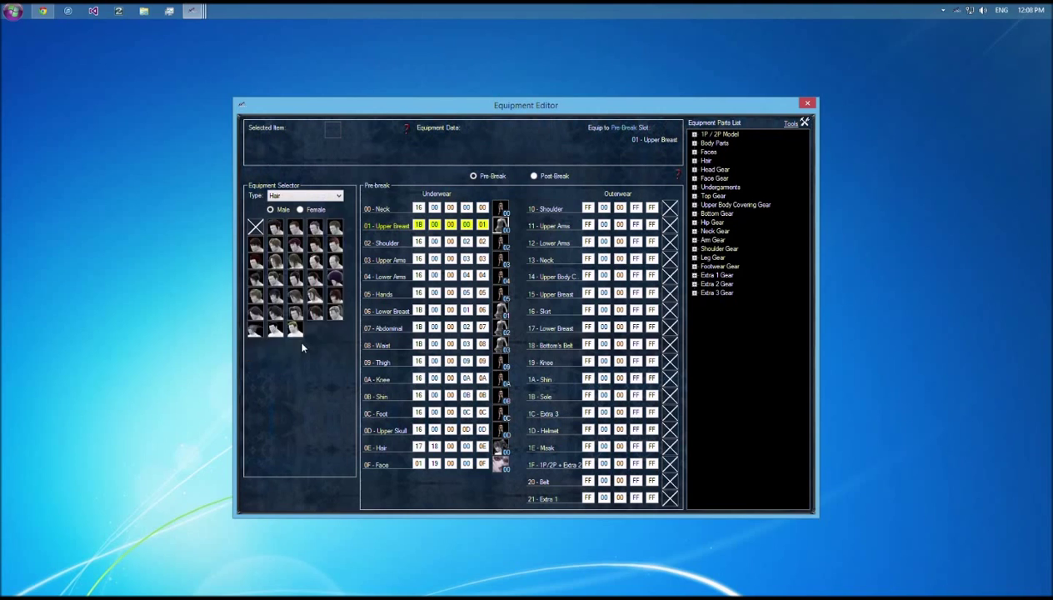
pyautogui.scroll(-1, 308, 229)
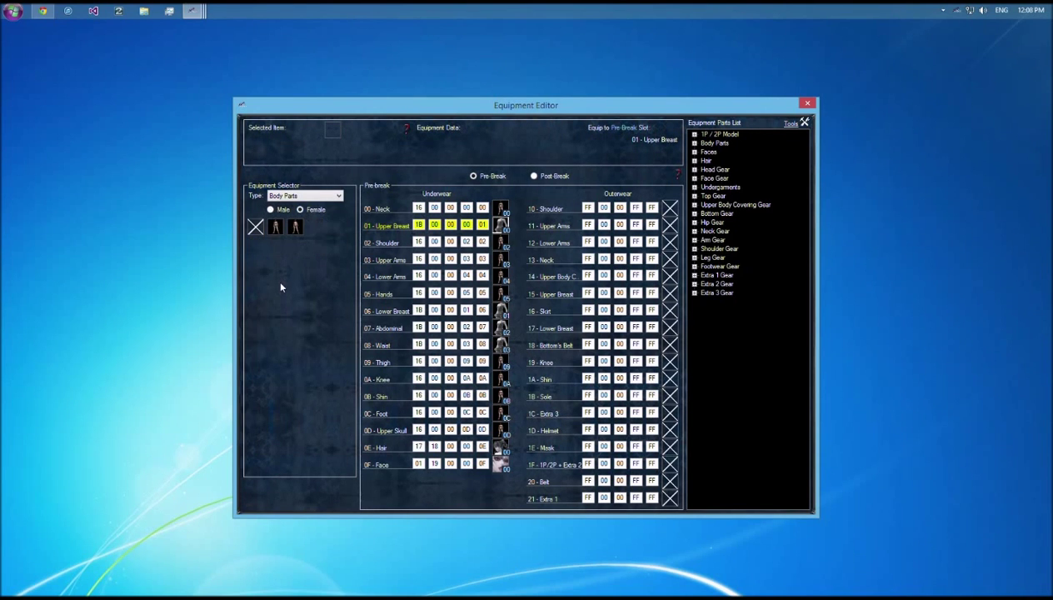
pyautogui.click(304, 196)
pyautogui.click(293, 225)
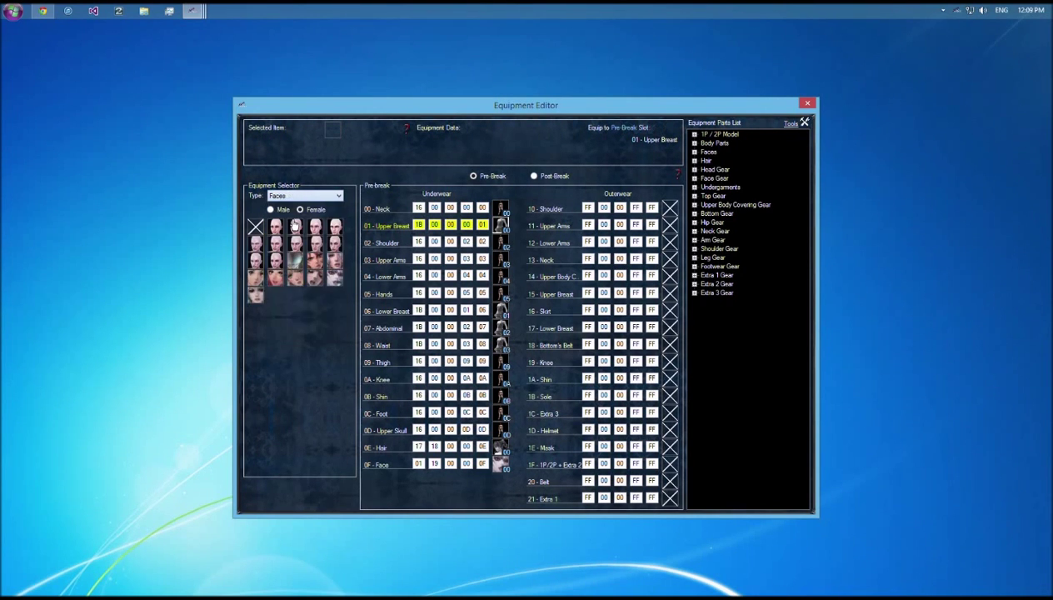
pyautogui.scroll(-14, 294, 226)
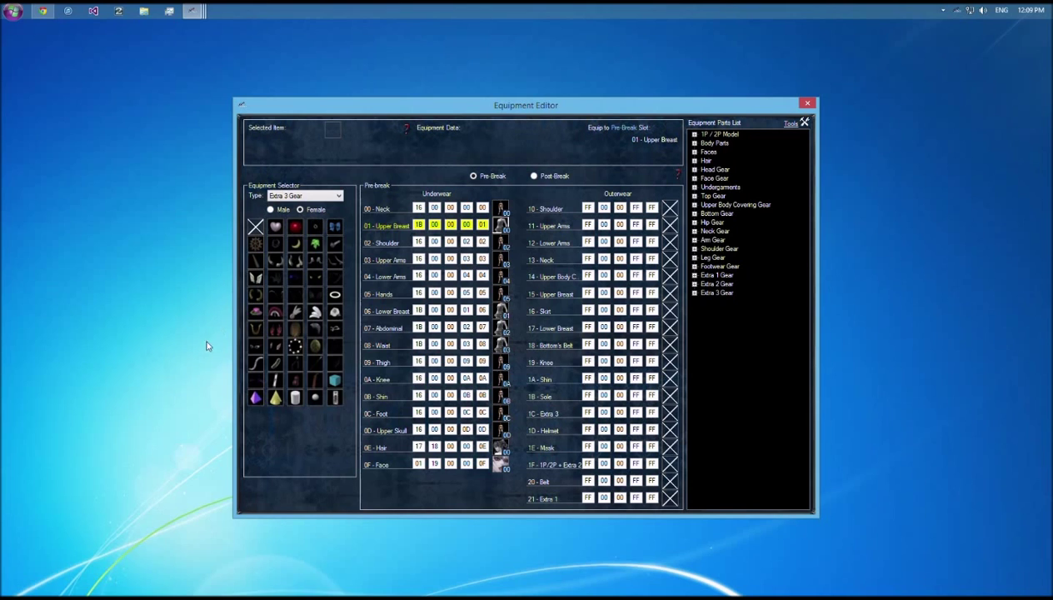
pyautogui.scroll(13, 331, 309)
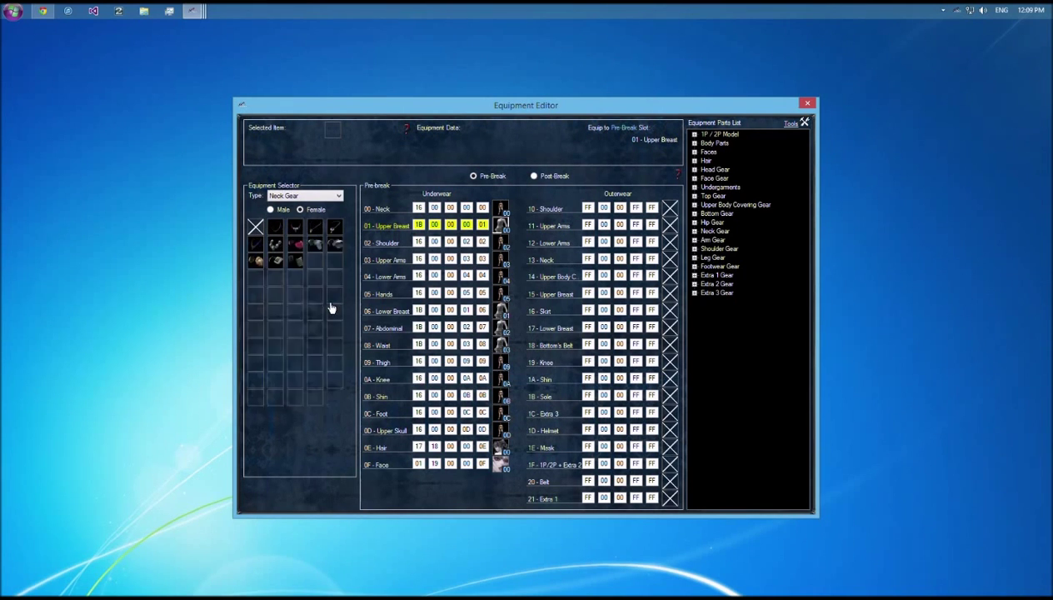
pyautogui.scroll(5, 332, 308)
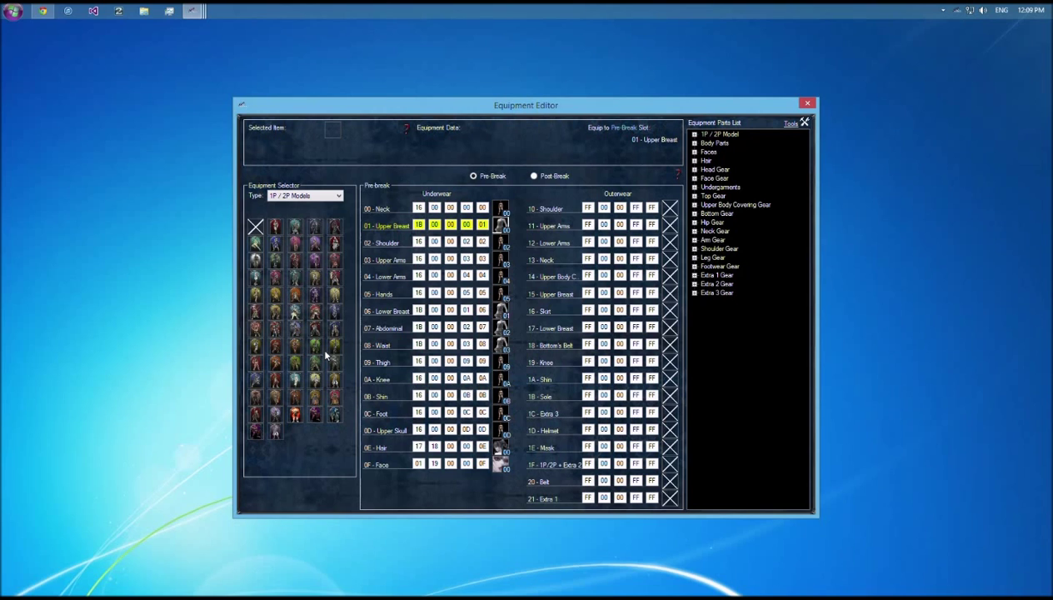
pyautogui.scroll(-4, 326, 356)
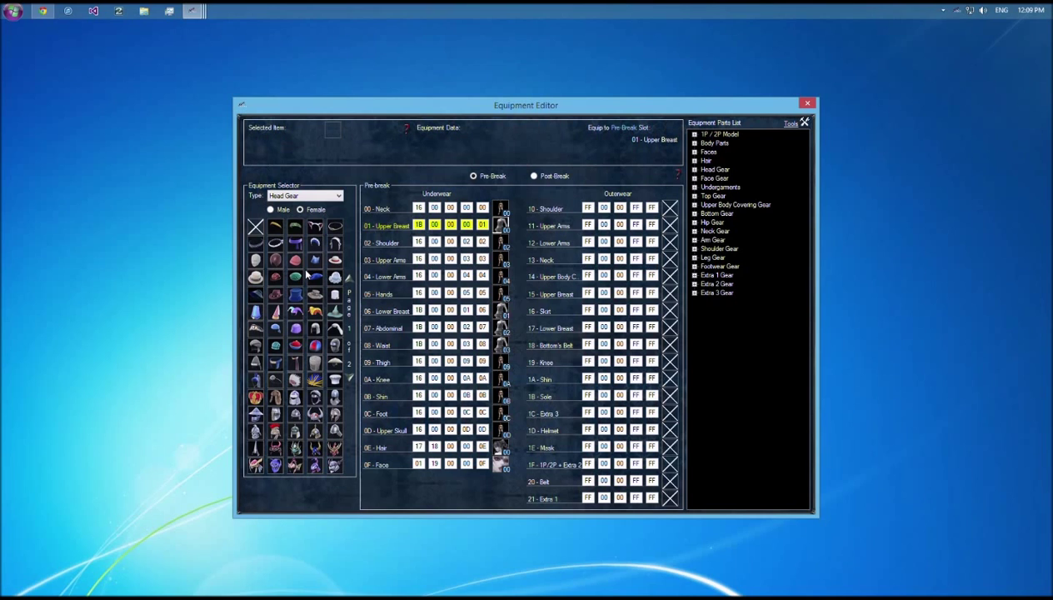
pyautogui.scroll(2, 310, 278)
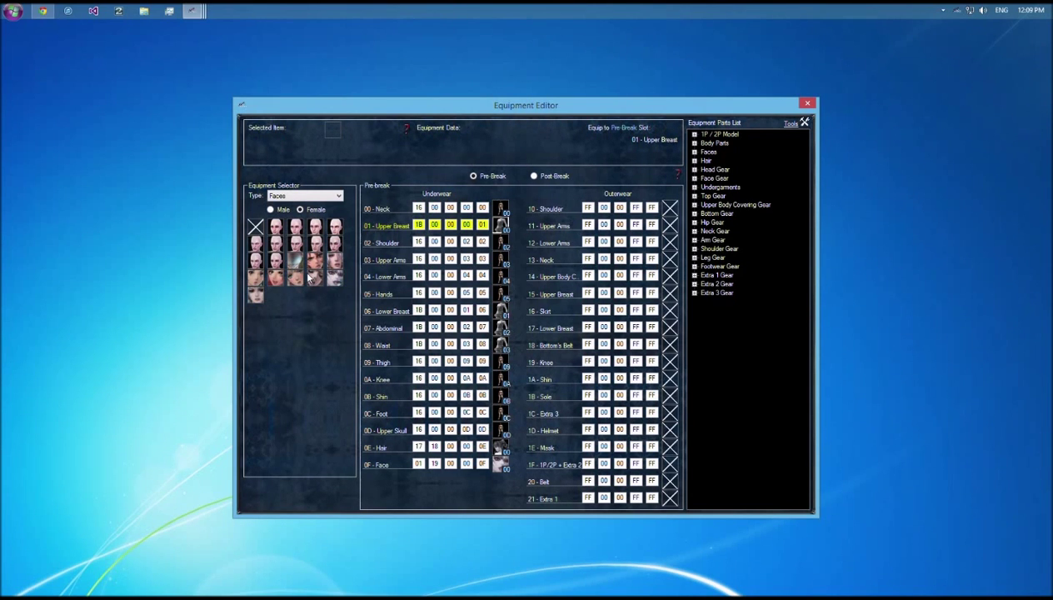
# Step: Browse the female equipment types to Undergarments and select the Bikini with Pareo
pyautogui.scroll(-1, 309, 277)
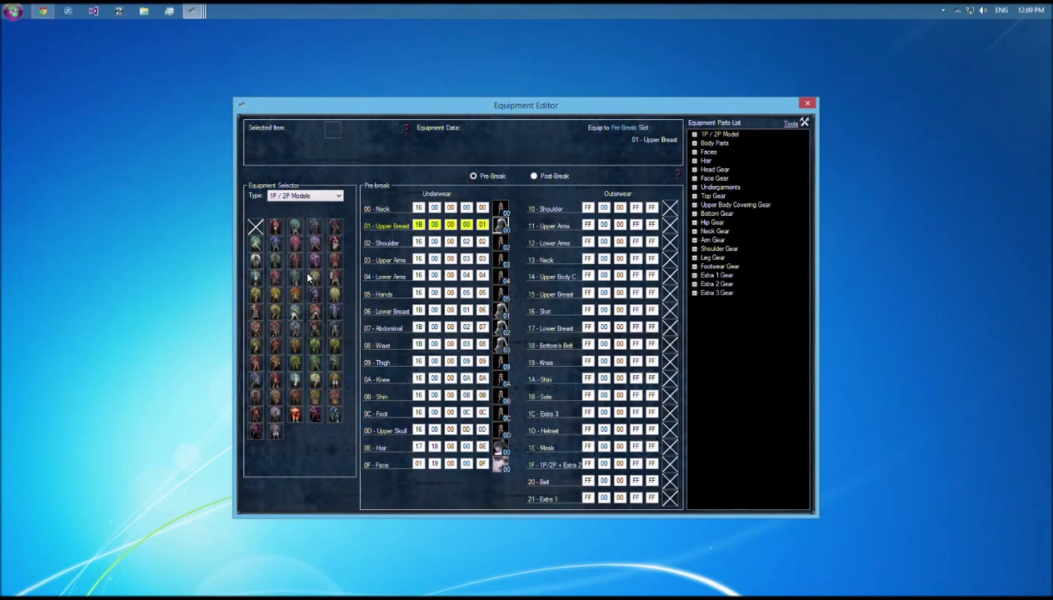
pyautogui.scroll(-3, 310, 277)
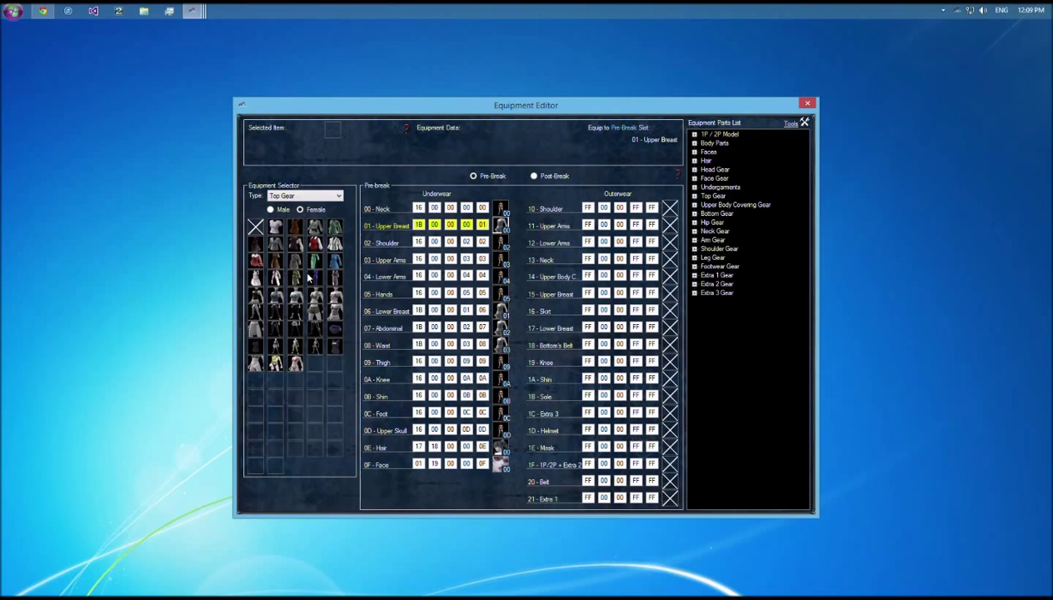
pyautogui.scroll(2, 308, 277)
pyautogui.scroll(-2, 308, 277)
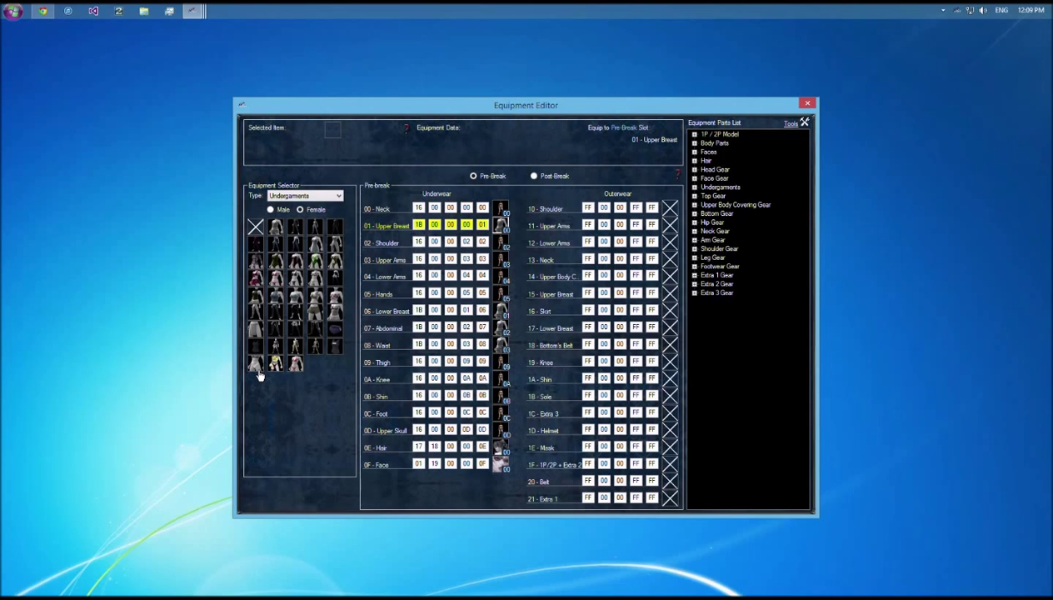
pyautogui.click(256, 282)
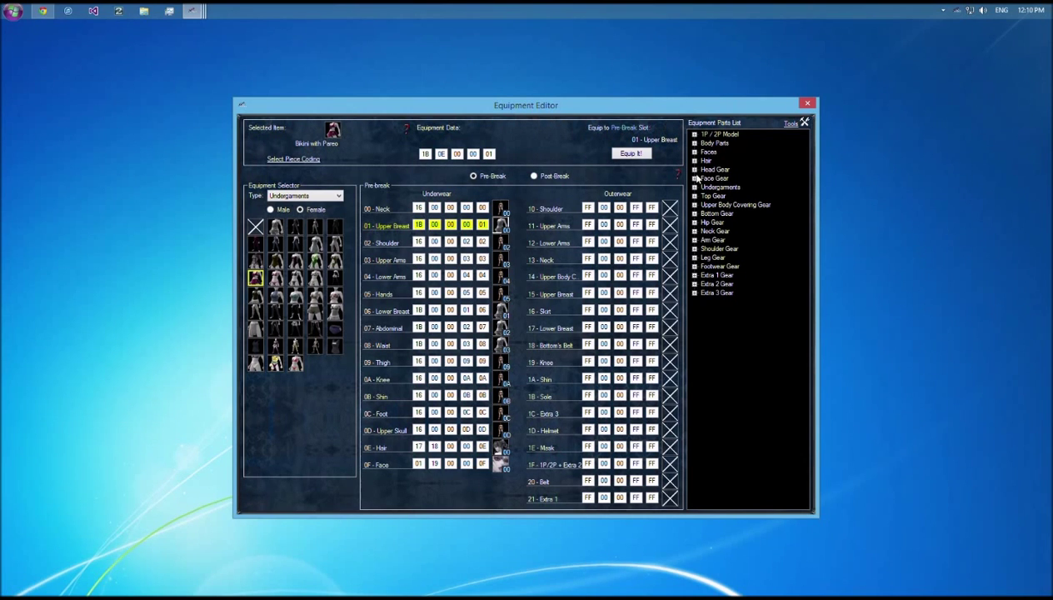
# Step: In the parts list, look at each part code of the female undergarment Bikini with Pareo, from 1B-0E-00-00-01 to 1B-0E-00-04-17
pyautogui.click(694, 187)
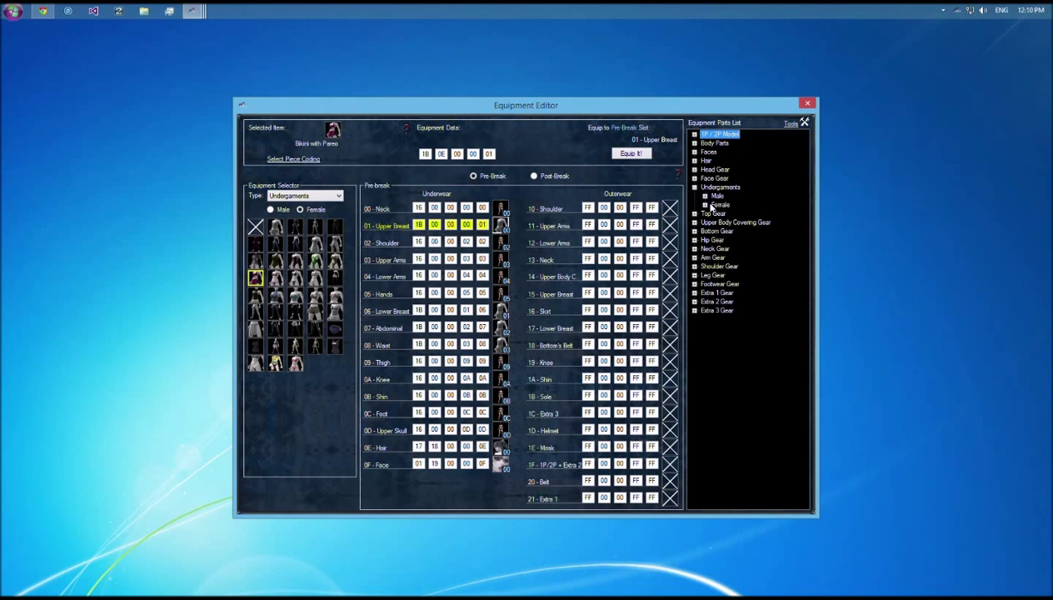
pyautogui.click(705, 204)
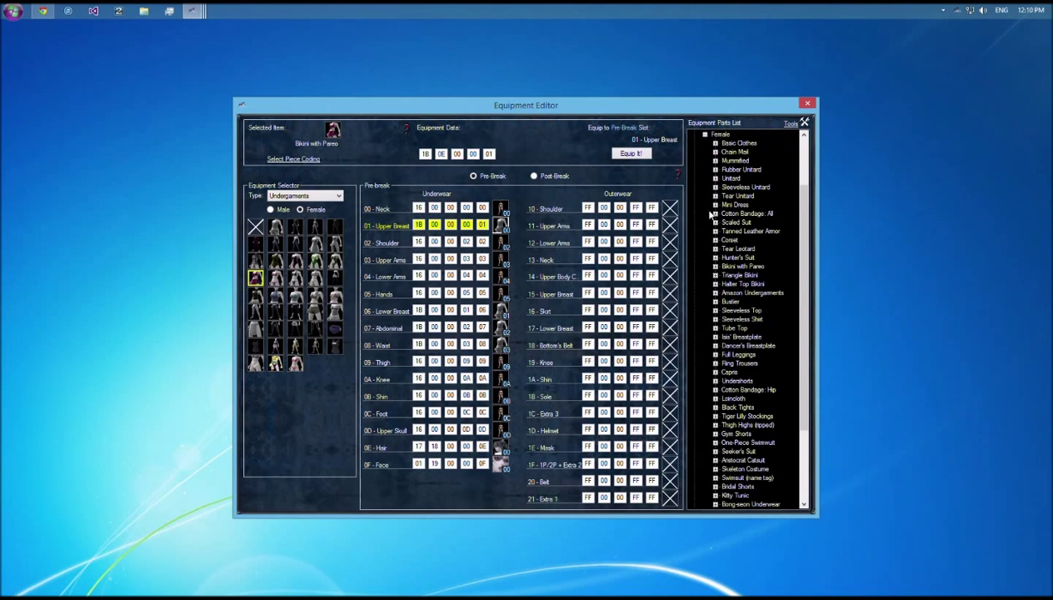
pyautogui.click(715, 266)
pyautogui.click(759, 275)
pyautogui.click(760, 284)
pyautogui.click(766, 293)
pyautogui.click(761, 302)
pyautogui.click(761, 310)
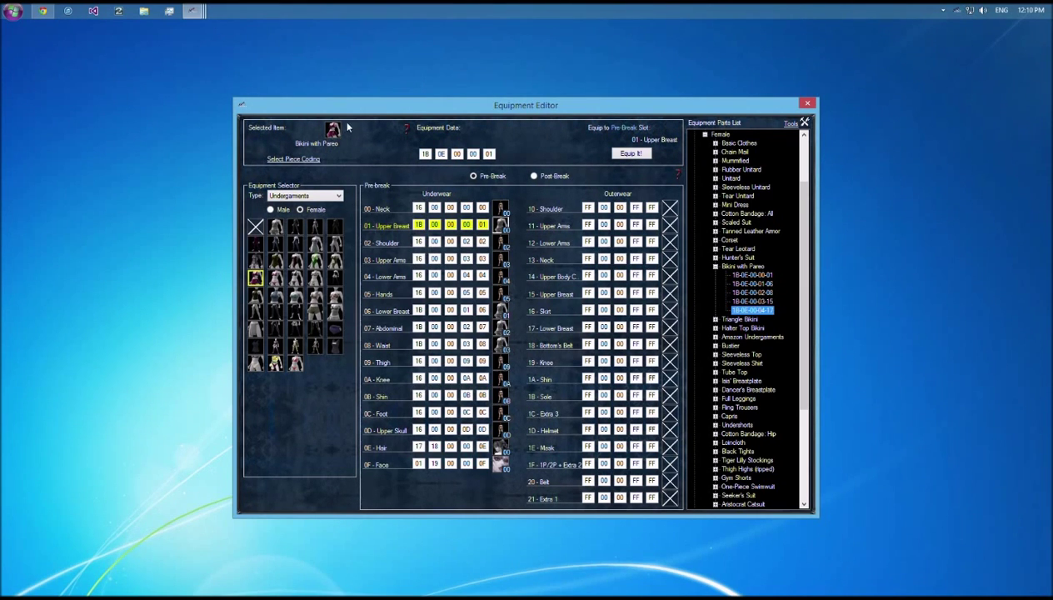
# Step: Open the piece coding selection for Bikini with Pareo and view each of its five pieces in order
pyautogui.click(305, 160)
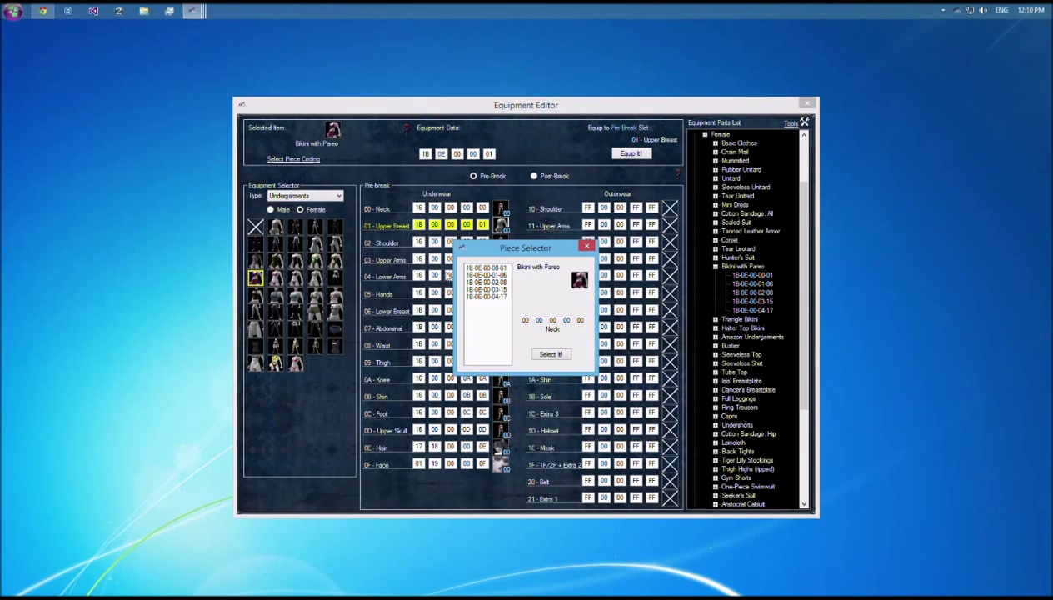
pyautogui.click(490, 267)
pyautogui.click(489, 274)
pyautogui.click(490, 282)
pyautogui.click(490, 289)
pyautogui.click(490, 296)
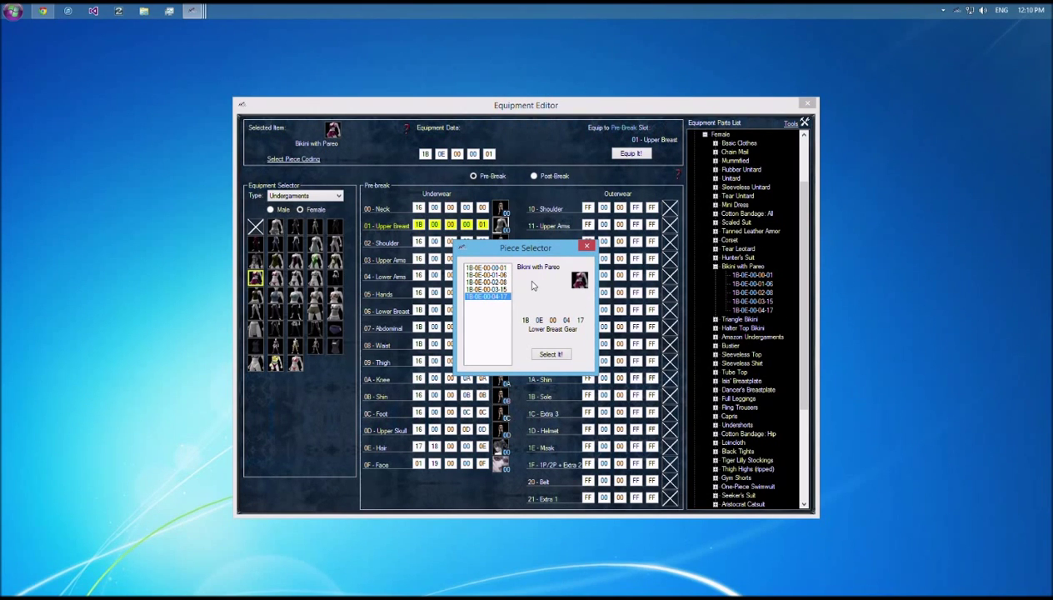
# Step: Compare pieces 1B-0E-00-00-01, 1B-0E-00-01-06 and 1B-0E-00-03-15, and move the Piece Selector aside to reveal the body slots
pyautogui.click(490, 267)
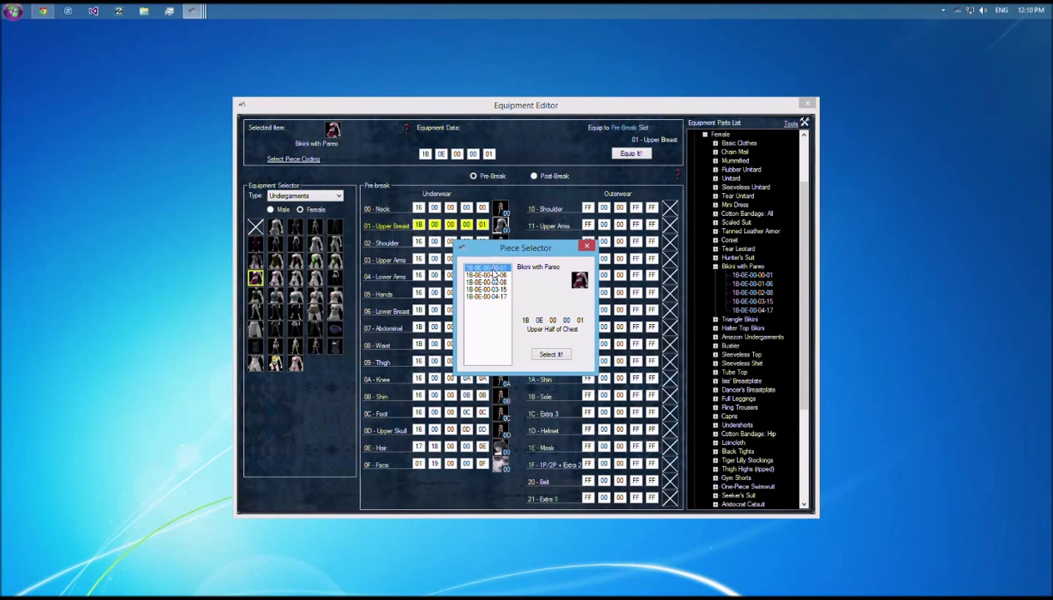
pyautogui.click(491, 275)
pyautogui.click(491, 268)
pyautogui.click(498, 275)
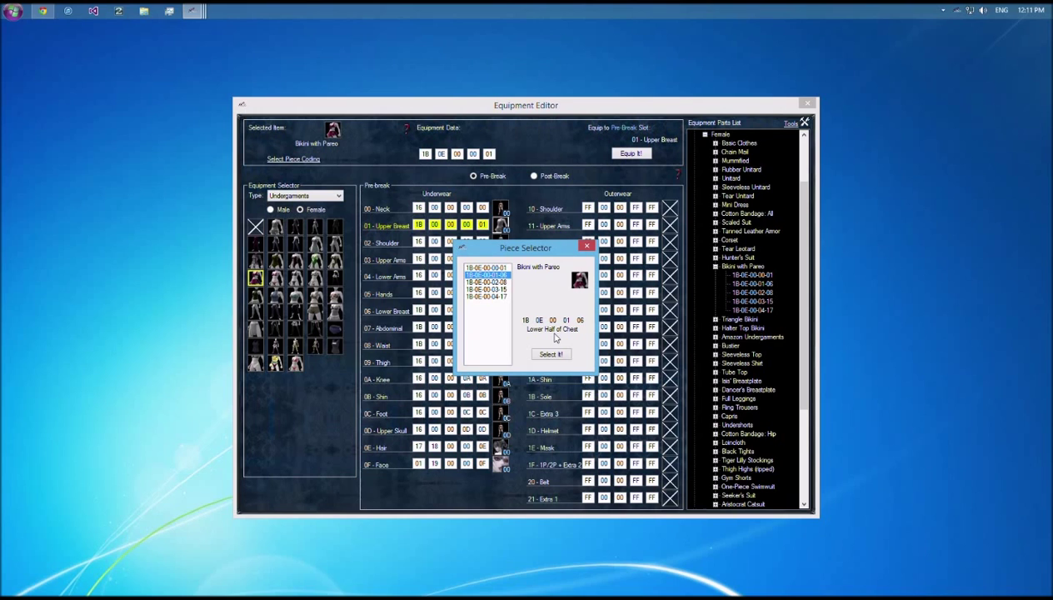
pyautogui.click(488, 289)
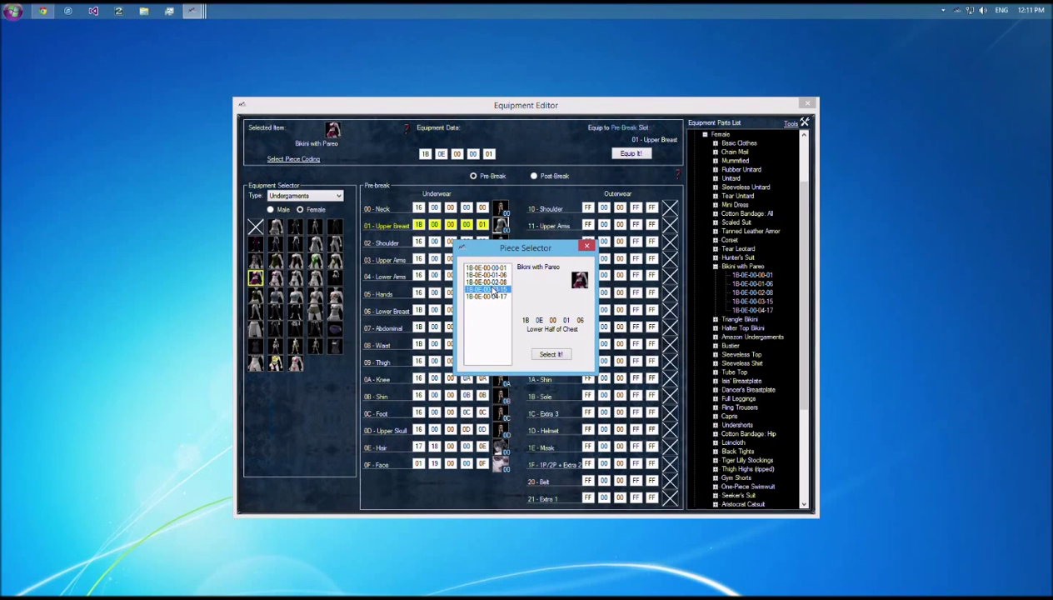
pyautogui.moveTo(516, 251); pyautogui.dragTo(455, 259)
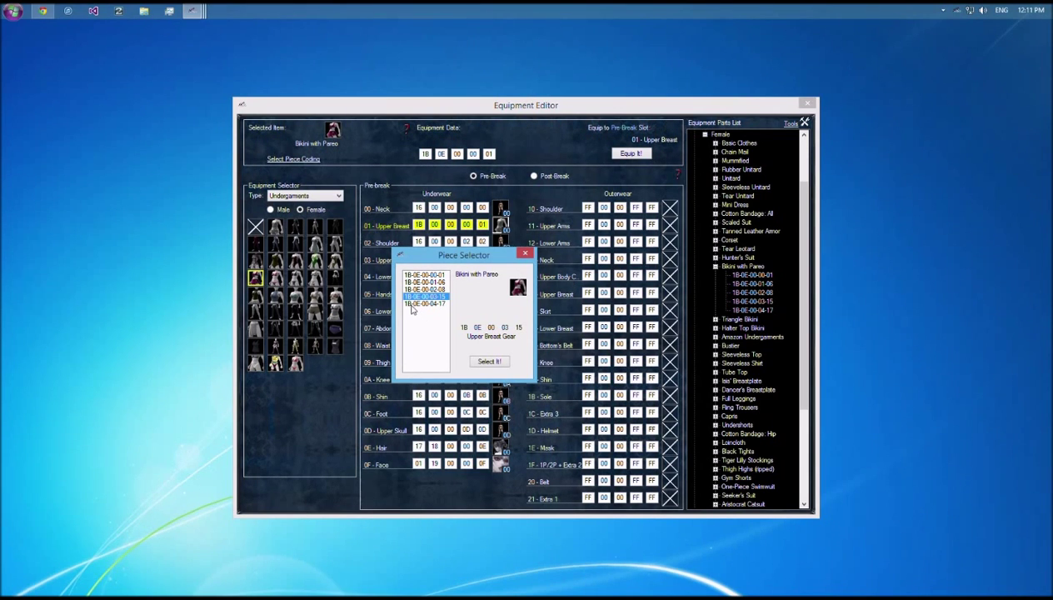
# Step: Choose piece 1B-0E-00-00-01 as the Bikini with Pareo's equipment data
pyautogui.click(424, 274)
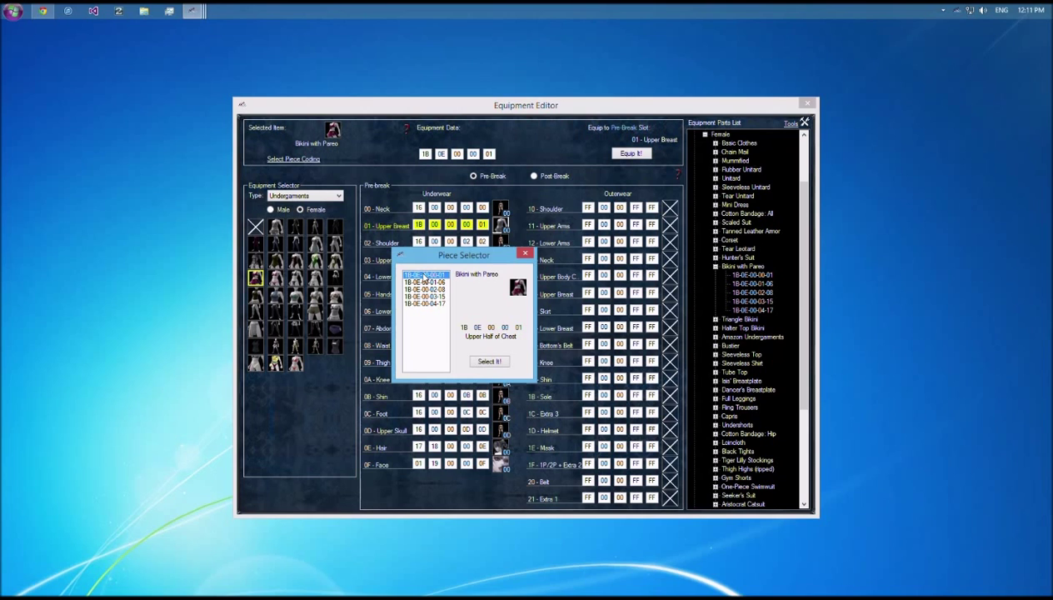
pyautogui.click(422, 281)
pyautogui.click(422, 275)
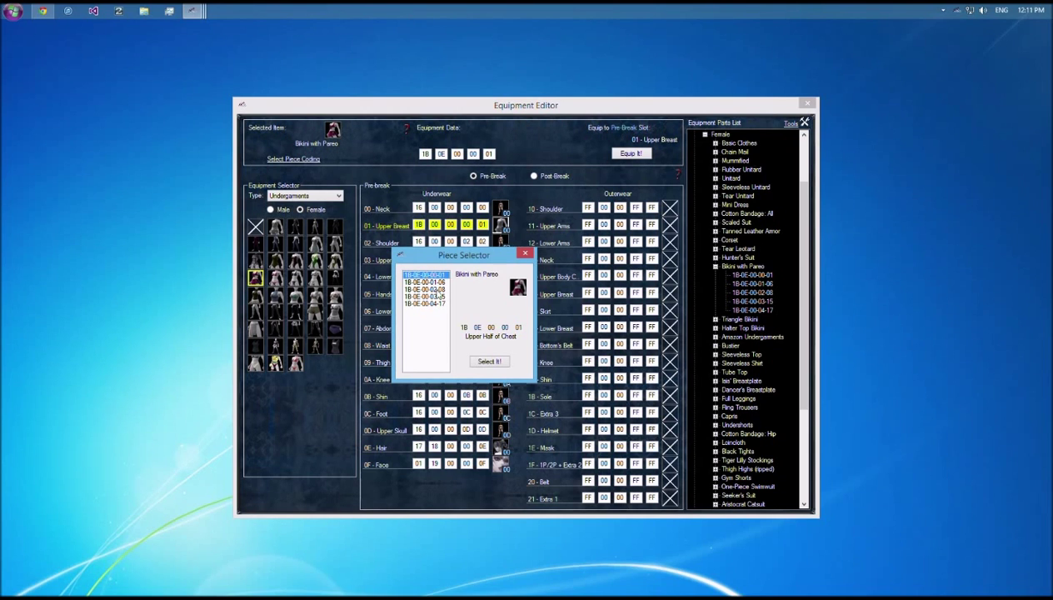
pyautogui.click(477, 363)
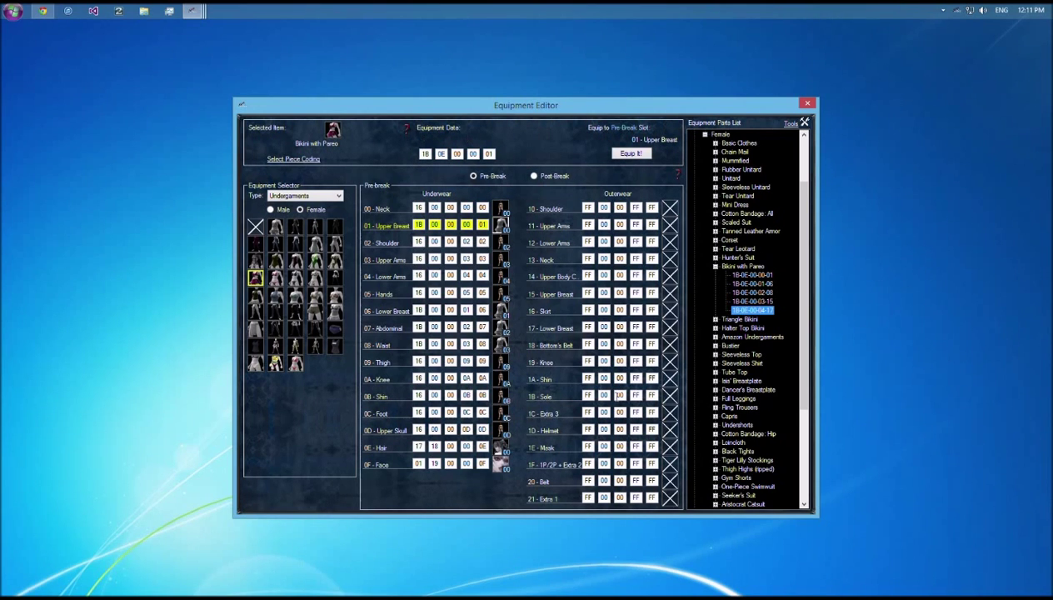
# Step: Convert the Equipment Type value 1B from hexadecimal to decimal in the Calculator's programmer mode, and close the Calculator
pyautogui.click(424, 153)
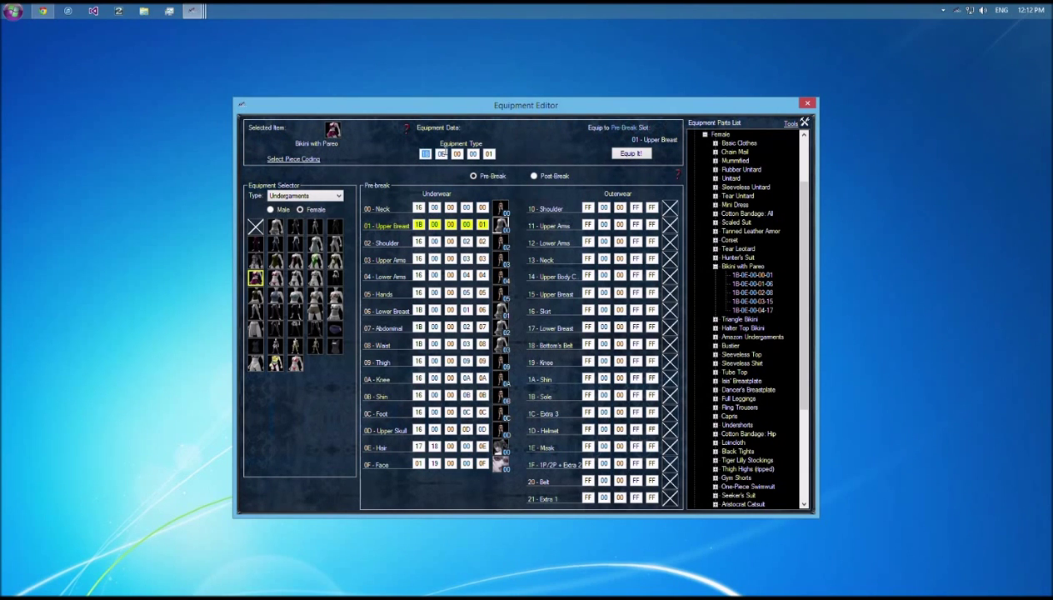
pyautogui.click(12, 12)
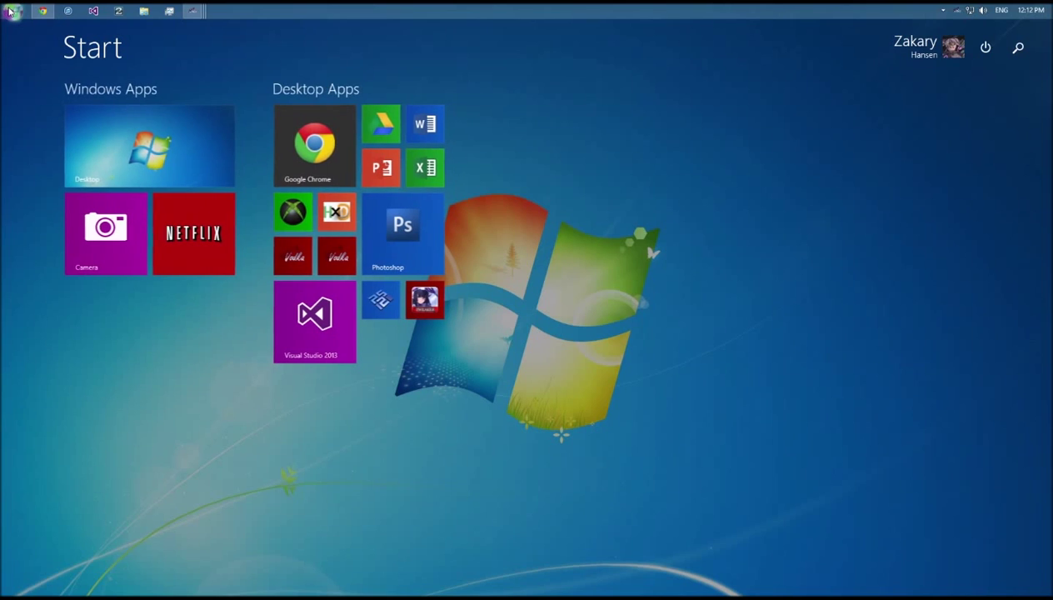
pyautogui.write('calc')
pyautogui.press('Return')
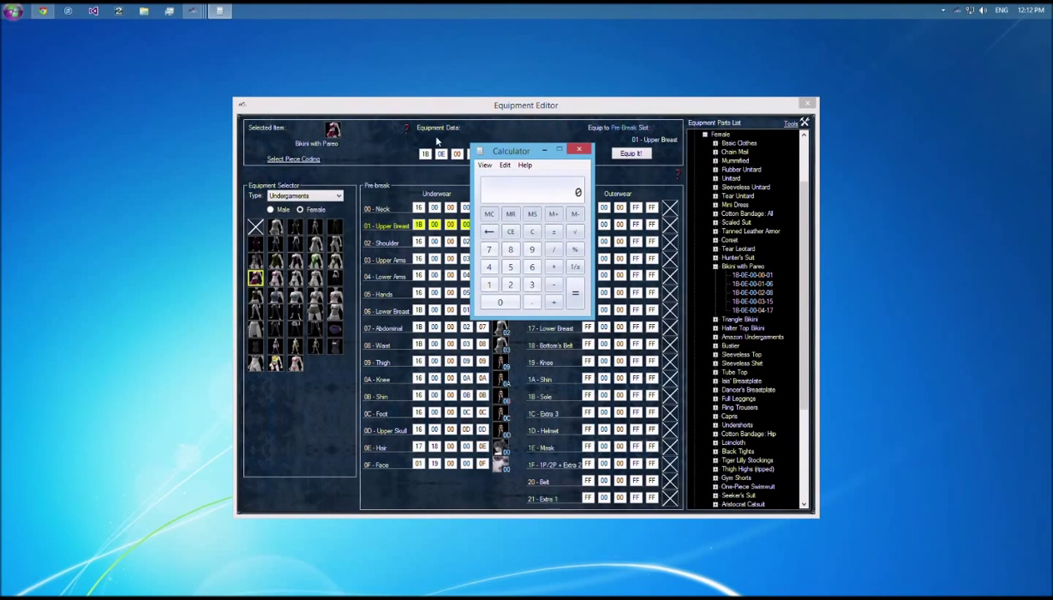
pyautogui.hotkey('alt', '3')
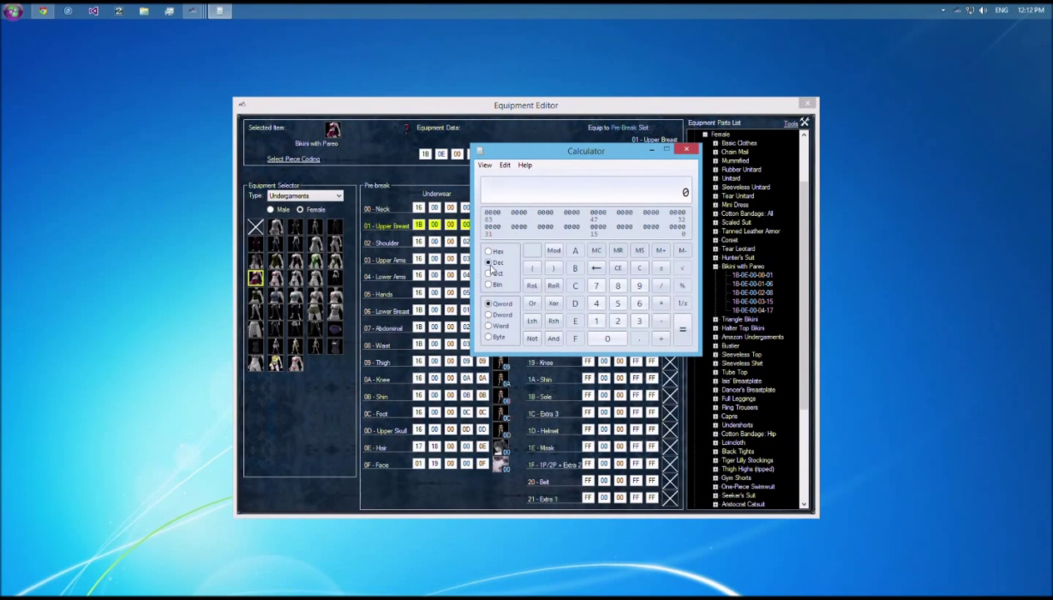
pyautogui.click(489, 252)
pyautogui.write('1B')
pyautogui.click(489, 262)
pyautogui.moveTo(574, 153); pyautogui.dragTo(107, 159)
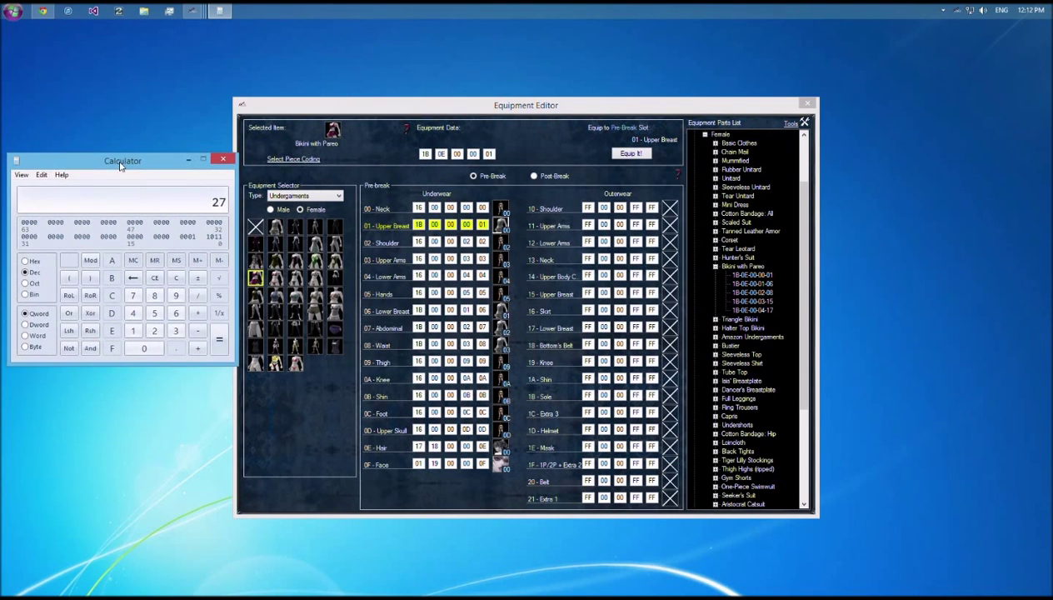
pyautogui.click(218, 158)
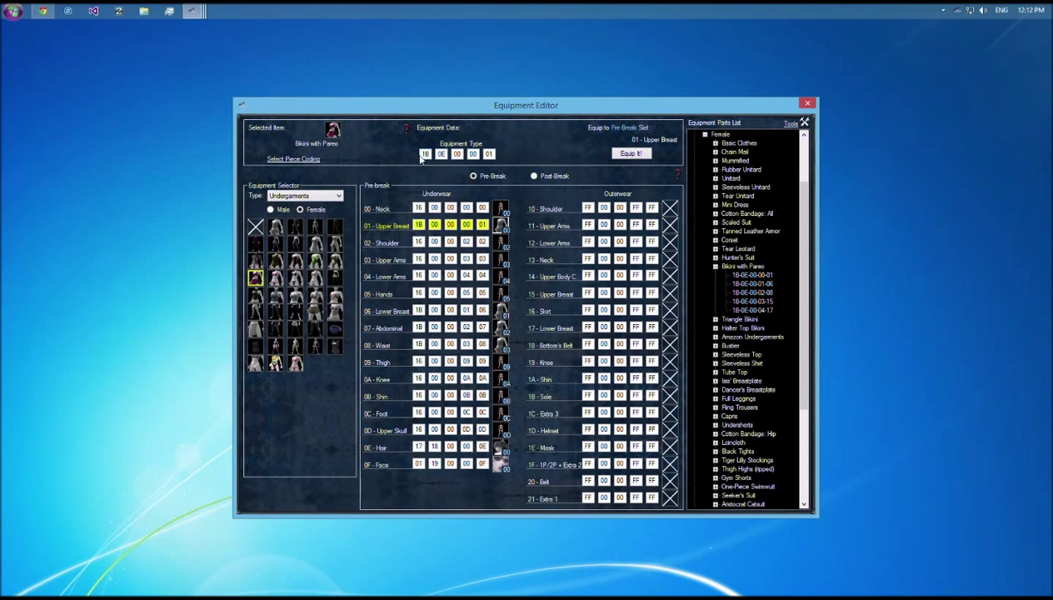
# Step: Check the equipment data of the male Chain Mail undergarment, and return the selector to female
pyautogui.click(270, 209)
pyautogui.click(276, 226)
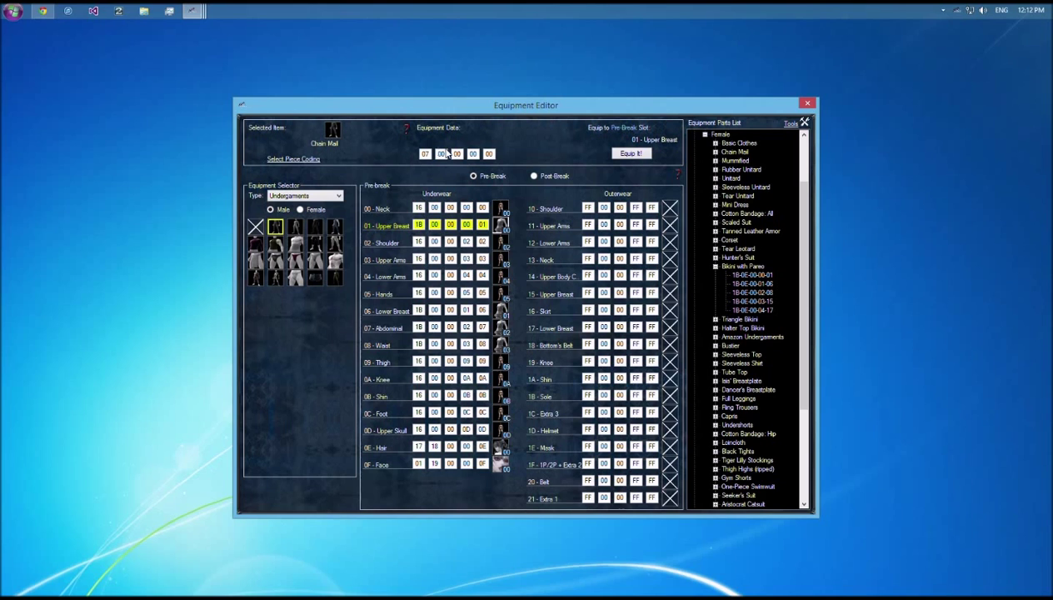
pyautogui.click(301, 210)
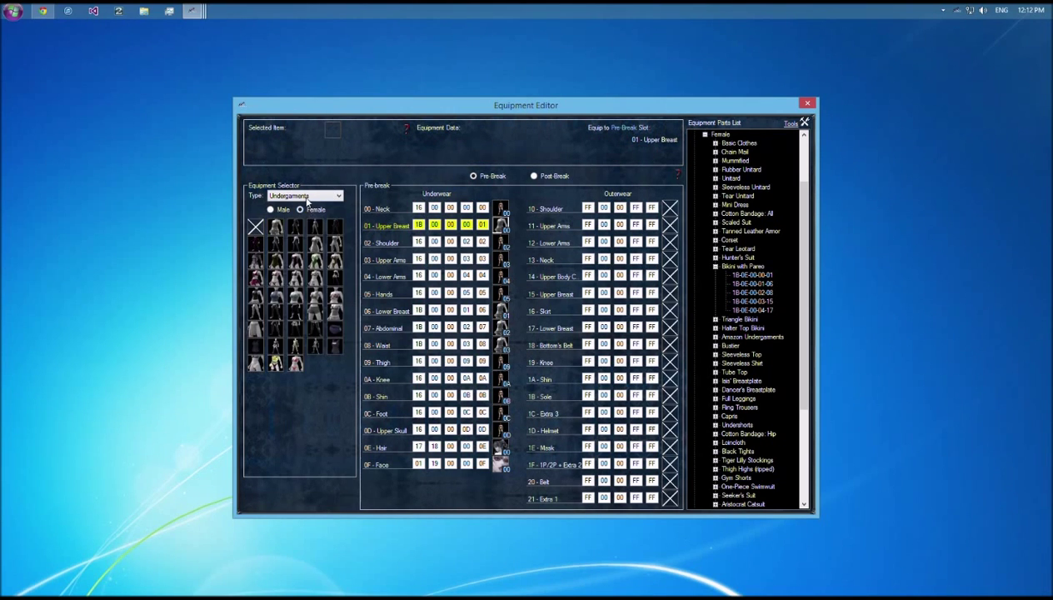
# Step: Switch the equipment type to 1P / 2P Models and view the equipment data of Patroklos 1P and Natsu 2P
pyautogui.click(307, 199)
pyautogui.click(302, 209)
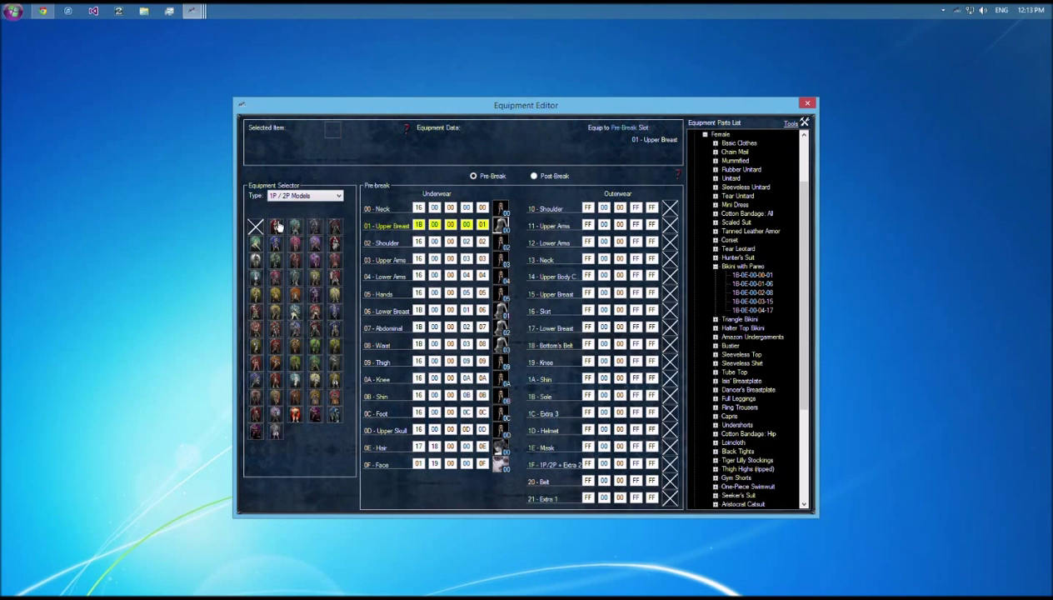
pyautogui.click(275, 226)
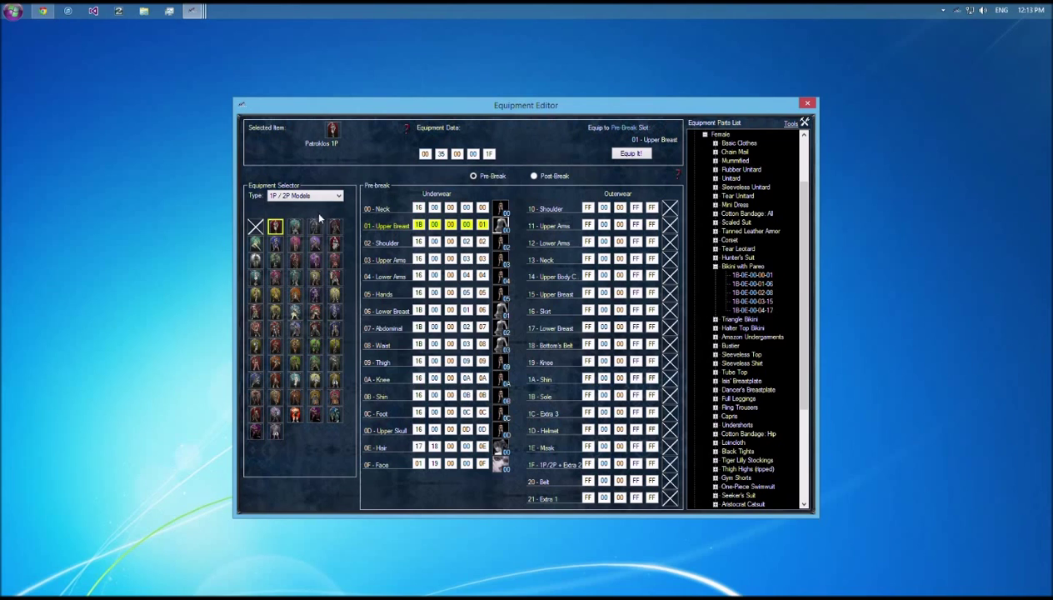
pyautogui.click(314, 242)
# Step: Look through the equipment data of further 1P / 2P models, ending on Cervantes (LS)
pyautogui.click(305, 196)
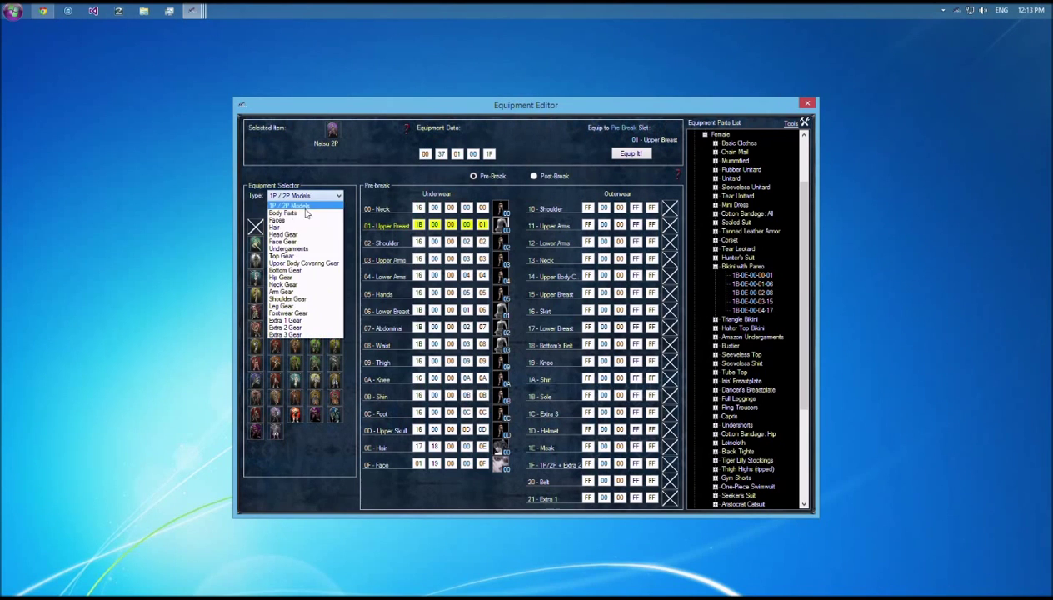
pyautogui.click(277, 346)
pyautogui.click(276, 346)
pyautogui.click(276, 295)
pyautogui.click(276, 279)
pyautogui.click(295, 313)
pyautogui.click(296, 347)
pyautogui.click(298, 397)
pyautogui.click(314, 413)
pyautogui.click(295, 413)
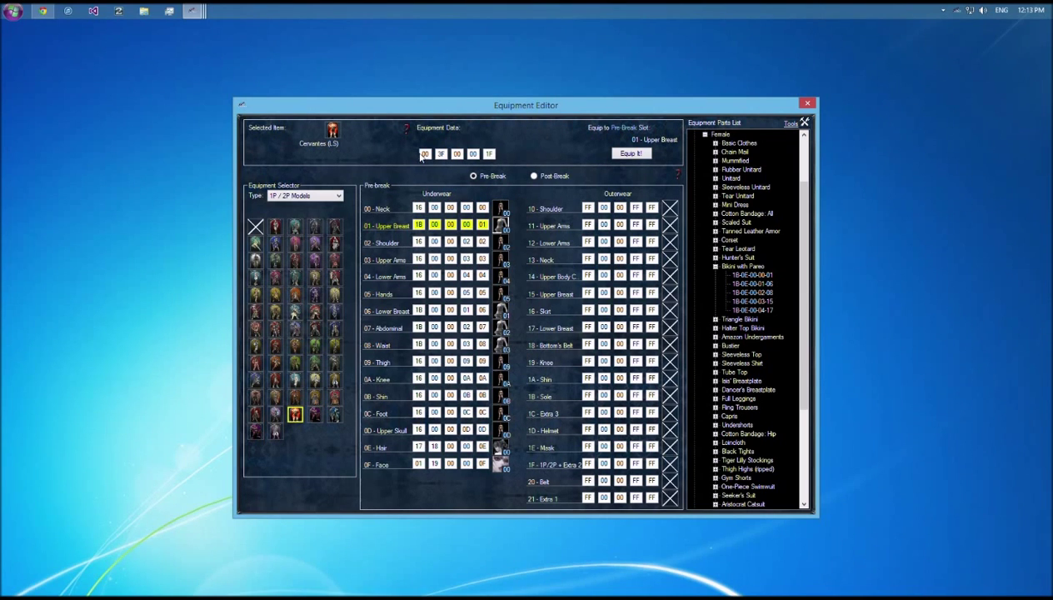
# Step: View the equipment data of the female and male Body Parts, ending on Nightmare's Body
pyautogui.click(291, 196)
pyautogui.click(292, 212)
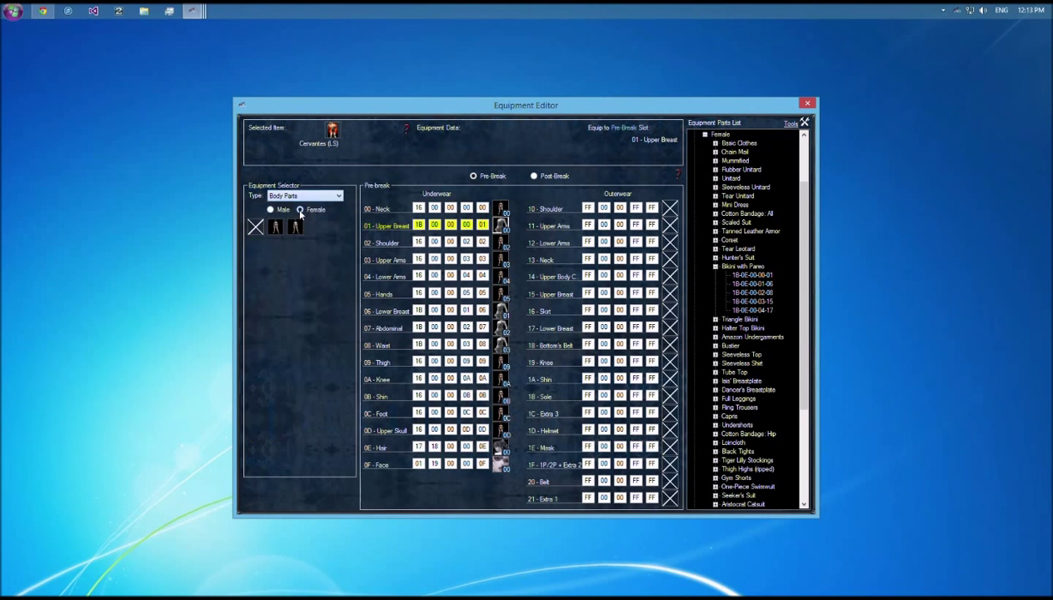
pyautogui.click(277, 229)
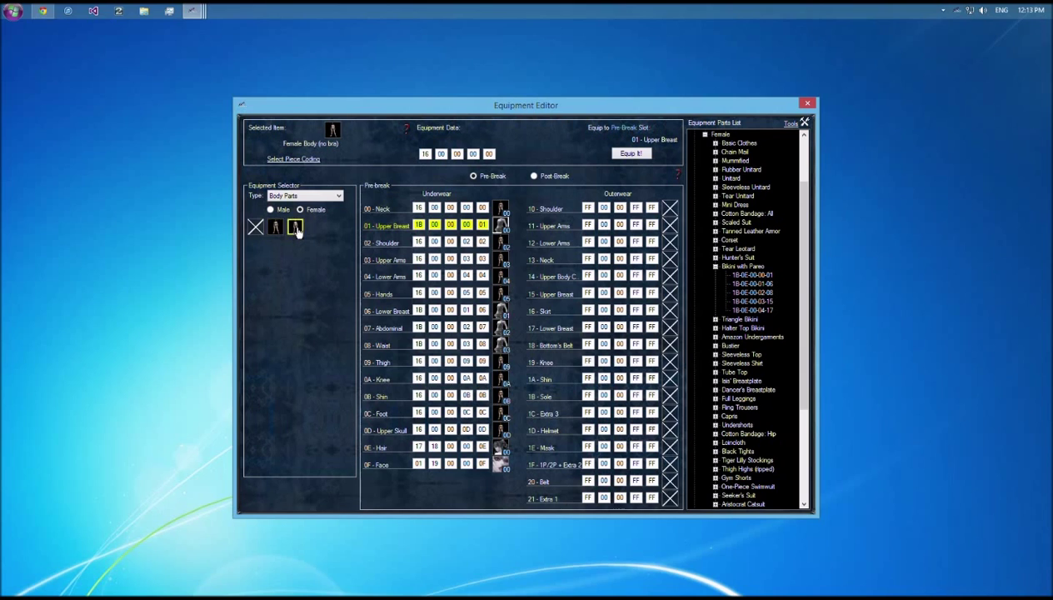
pyautogui.click(284, 213)
pyautogui.click(277, 228)
pyautogui.click(294, 231)
pyautogui.click(312, 243)
pyautogui.click(294, 244)
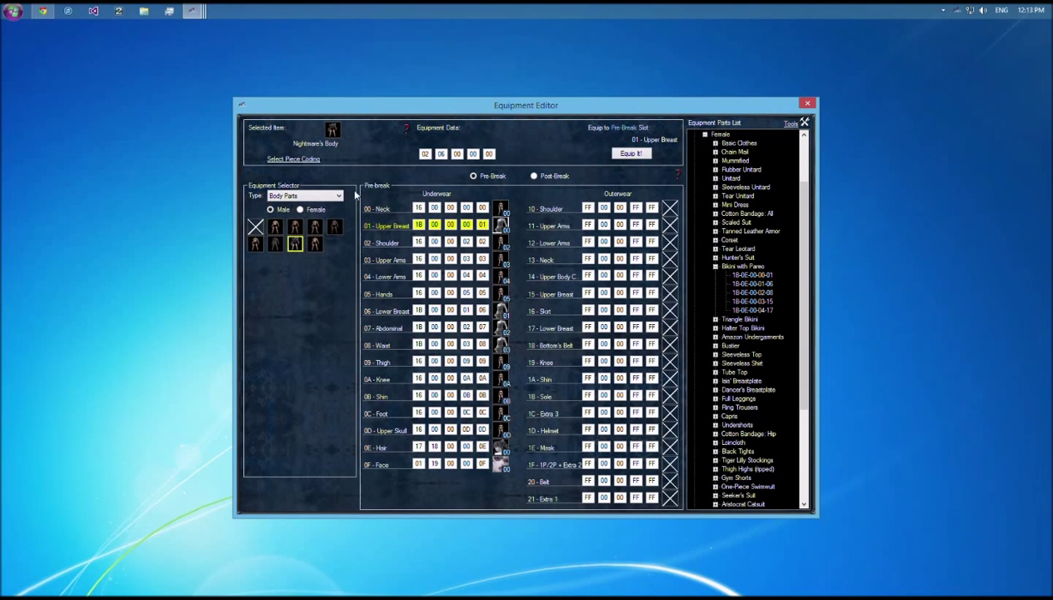
# Step: Switch to female Undergarments and compare the equipment data of several items, ending on Thigh Highs (ripped)
pyautogui.click(337, 195)
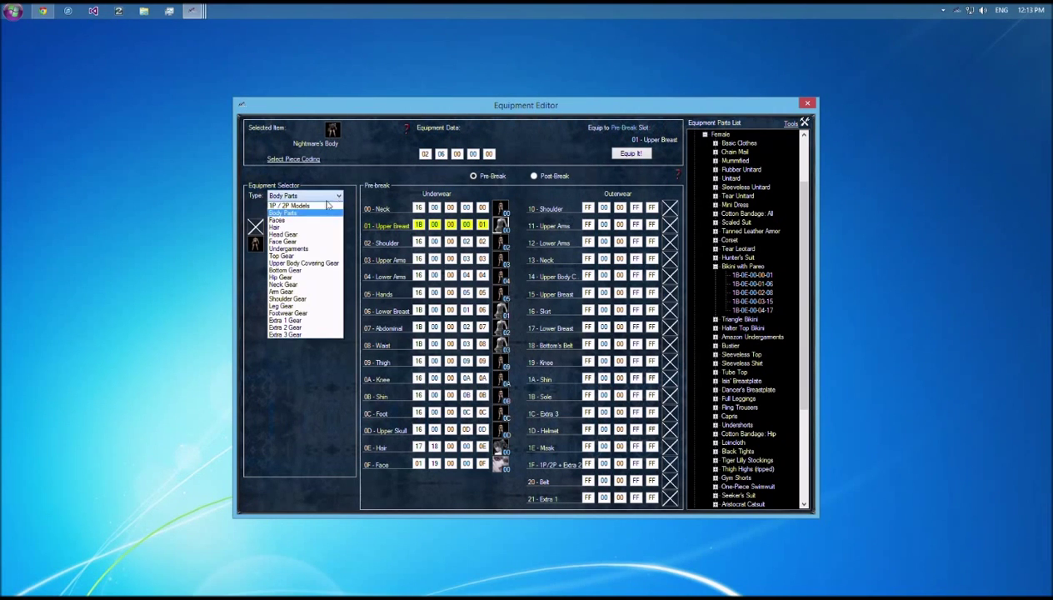
pyautogui.click(307, 249)
pyautogui.click(311, 198)
pyautogui.click(301, 202)
pyautogui.click(300, 209)
pyautogui.click(276, 229)
pyautogui.click(295, 229)
pyautogui.click(294, 315)
pyautogui.click(315, 330)
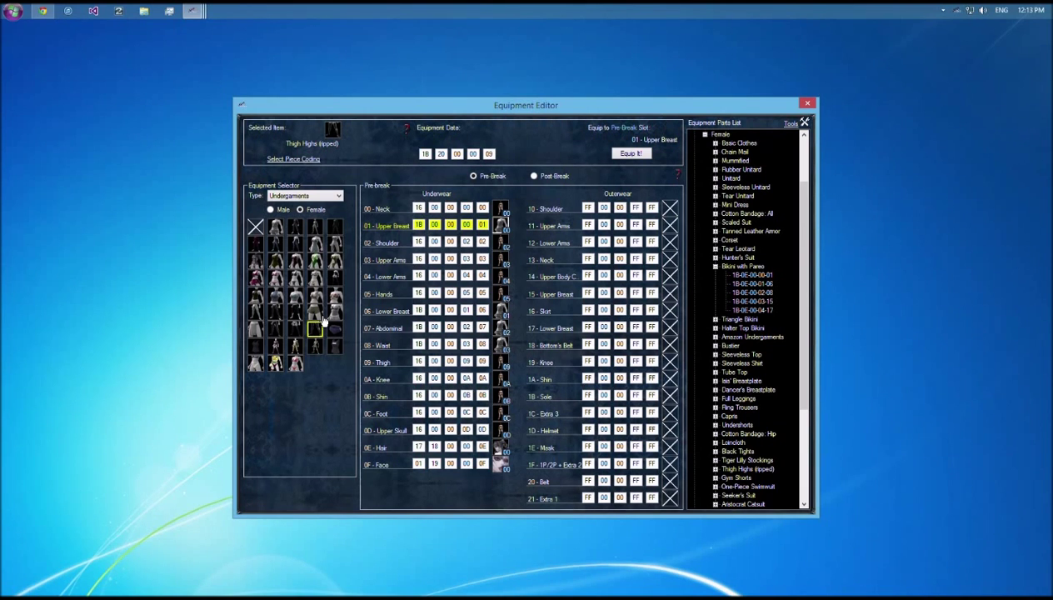
# Step: Examine the equipment data of the last female undergarments, including Seeker's Suit, and finish on One-Piece Swimsuit
pyautogui.click(259, 351)
pyautogui.click(275, 349)
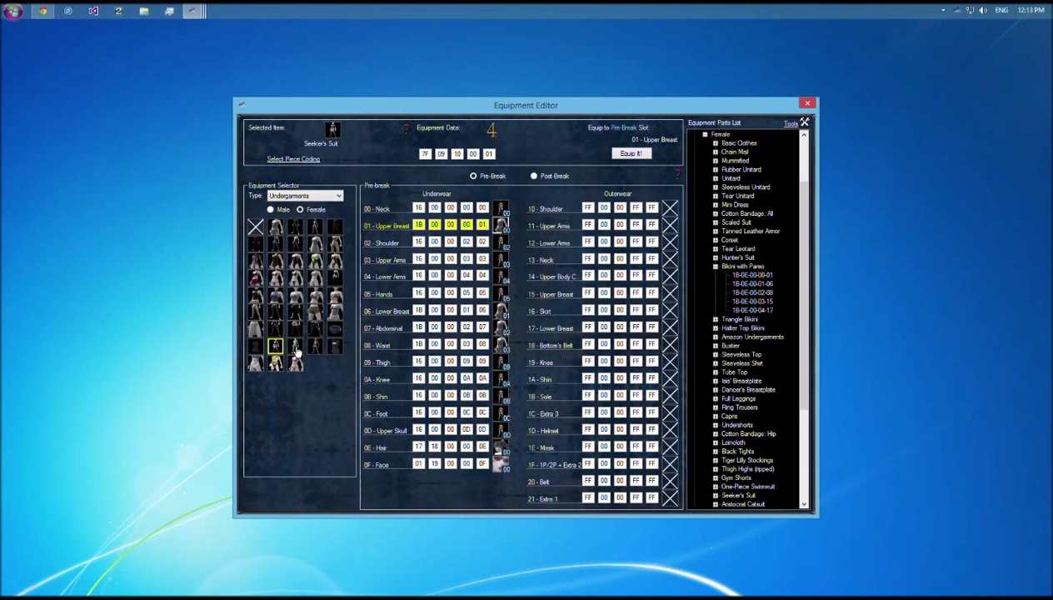
pyautogui.click(297, 351)
pyautogui.click(295, 363)
pyautogui.click(276, 363)
pyautogui.click(256, 364)
pyautogui.click(255, 345)
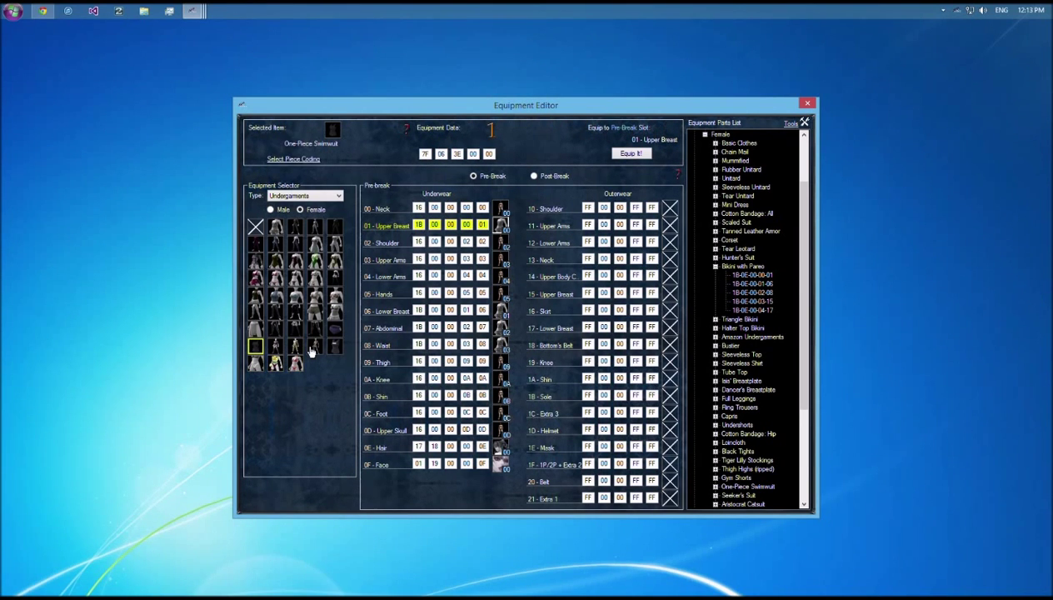
# Step: Compare the Equipment Type value of Skeleton Costume, Swimsuit (name tag), Aristocrat Catsuit and Seeker's Suit among the female undergarments
pyautogui.click(316, 345)
pyautogui.click(334, 345)
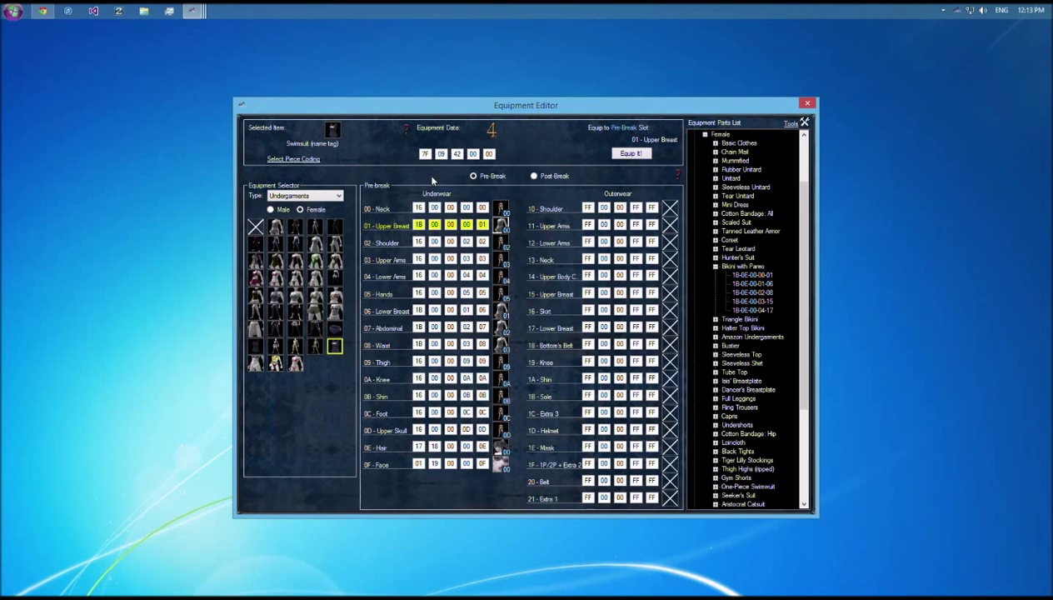
pyautogui.click(425, 154)
pyautogui.click(295, 343)
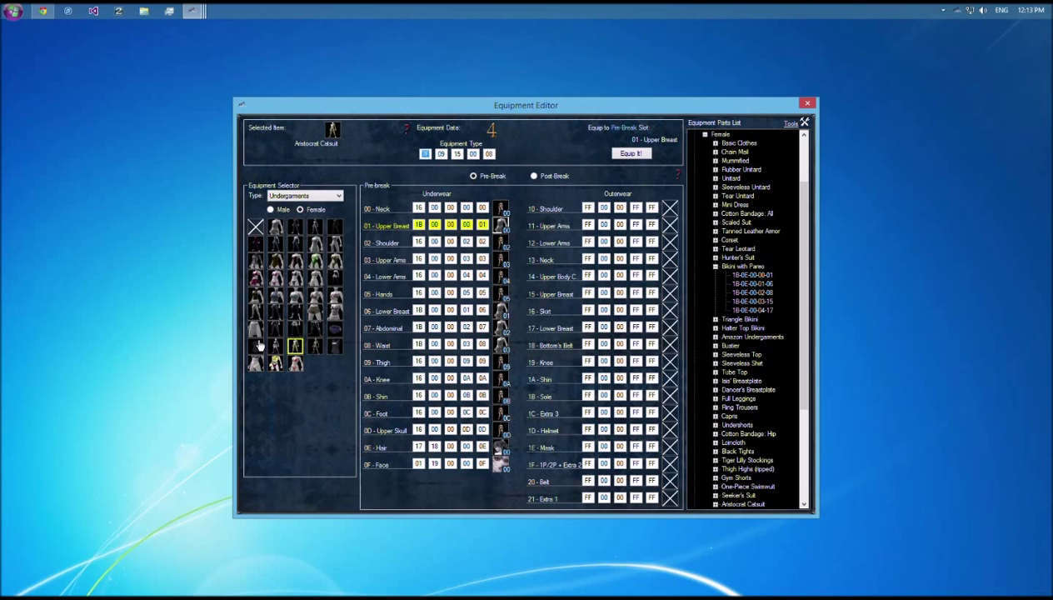
pyautogui.click(275, 346)
# Step: Read the compatibility pack notice for One-Piece Swimsuit and collapse Bikini with Pareo in the Equipment Parts List
pyautogui.click(253, 346)
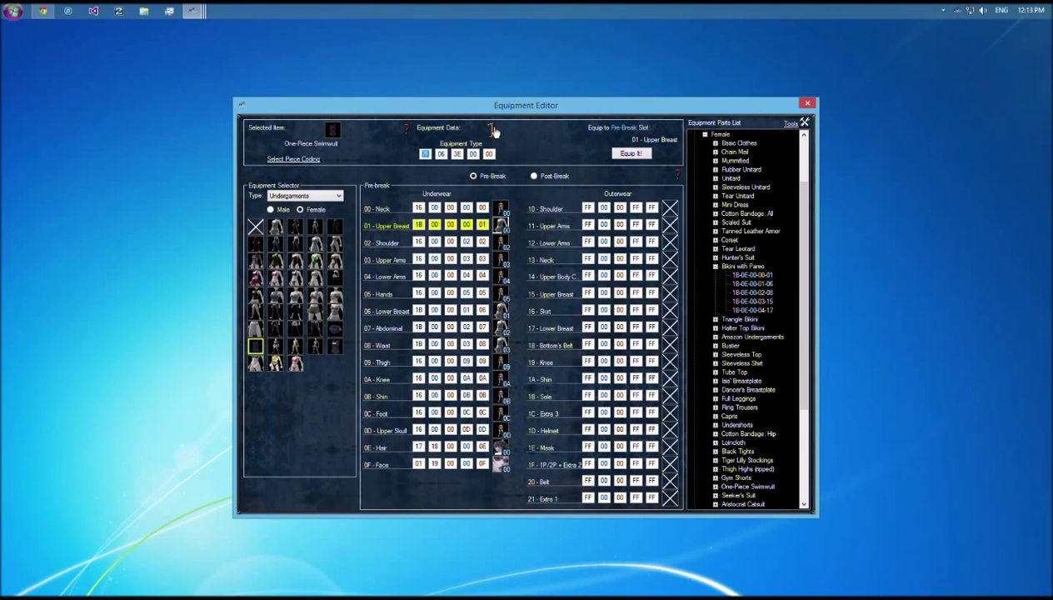
pyautogui.click(494, 130)
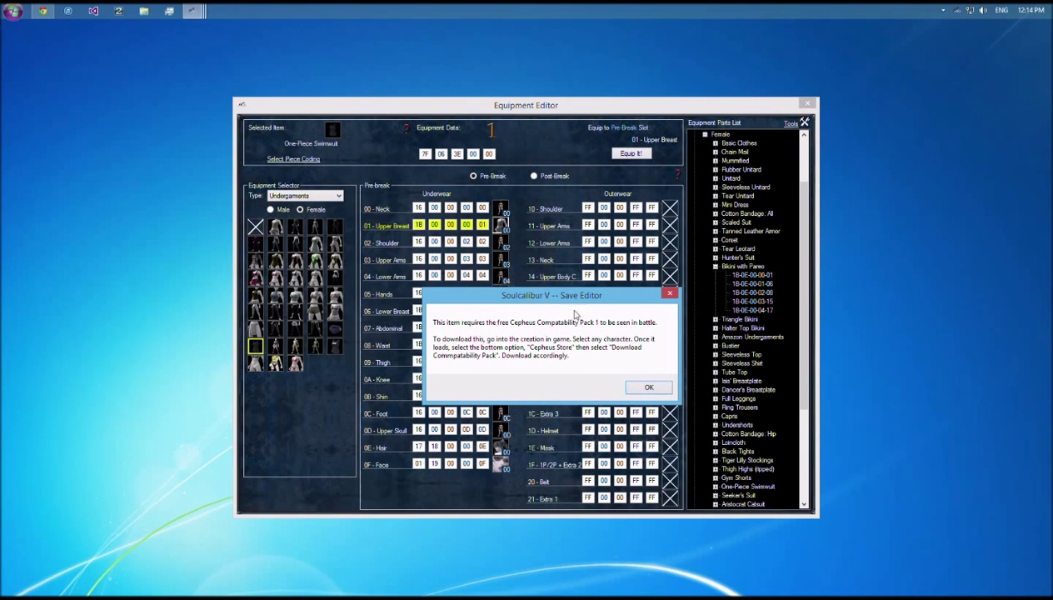
pyautogui.click(647, 389)
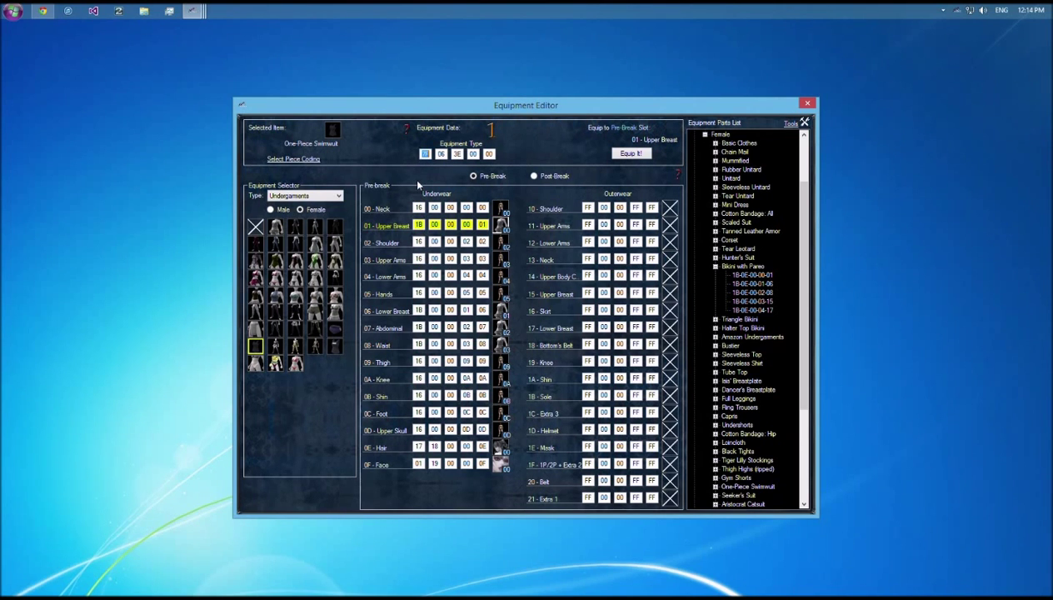
pyautogui.click(714, 265)
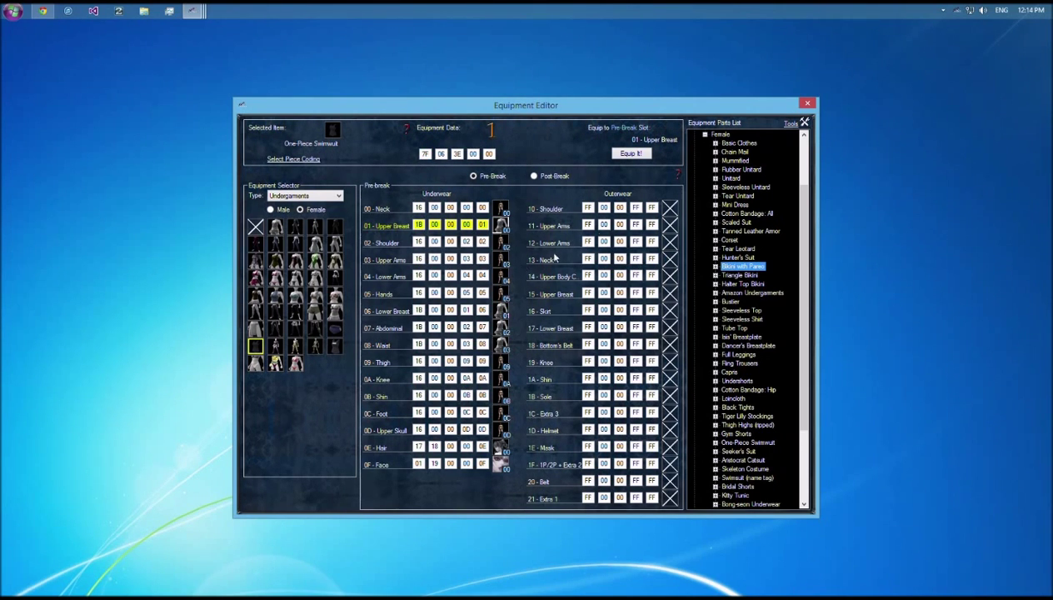
# Step: Compare which compatibility packs the last female undergarments need, including Gym Shorts and Kitty Tunic, ending on Swimsuit (name tag)
pyautogui.click(314, 348)
pyautogui.click(333, 330)
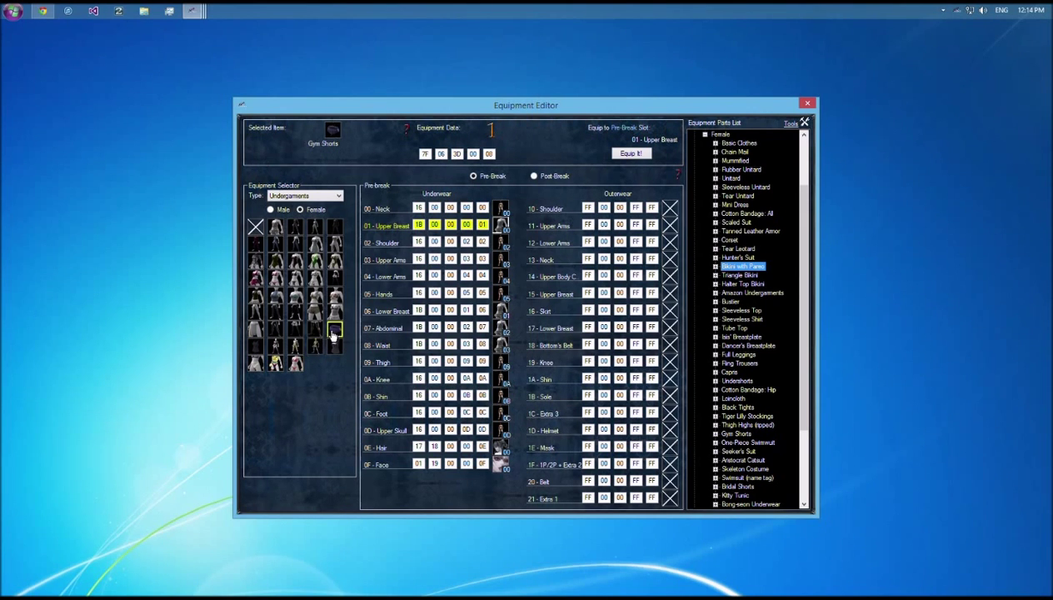
pyautogui.click(275, 348)
pyautogui.click(295, 364)
pyautogui.click(275, 363)
pyautogui.click(255, 364)
pyautogui.click(333, 338)
pyautogui.click(334, 345)
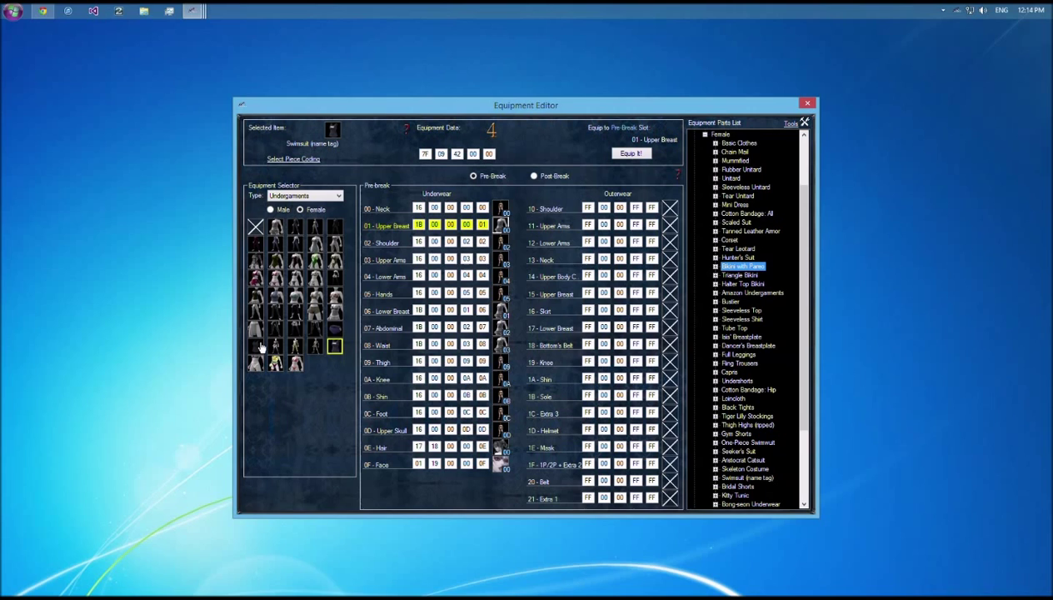
# Step: View Thigh Highs (ripped), then examine the Equipment Type and Equipment Identity values of Bikini with Pareo
pyautogui.click(316, 329)
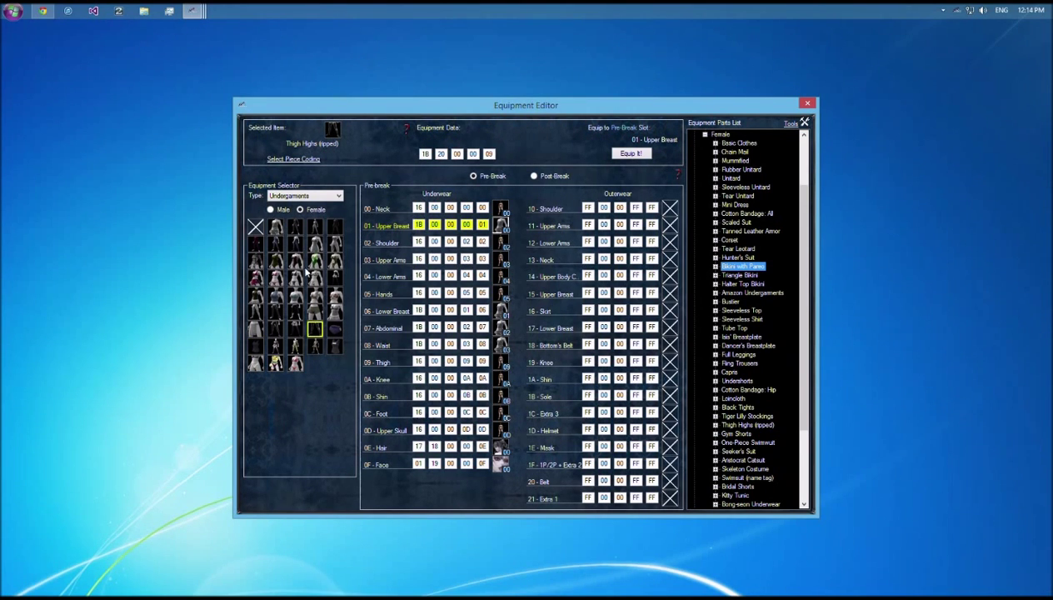
pyautogui.click(255, 279)
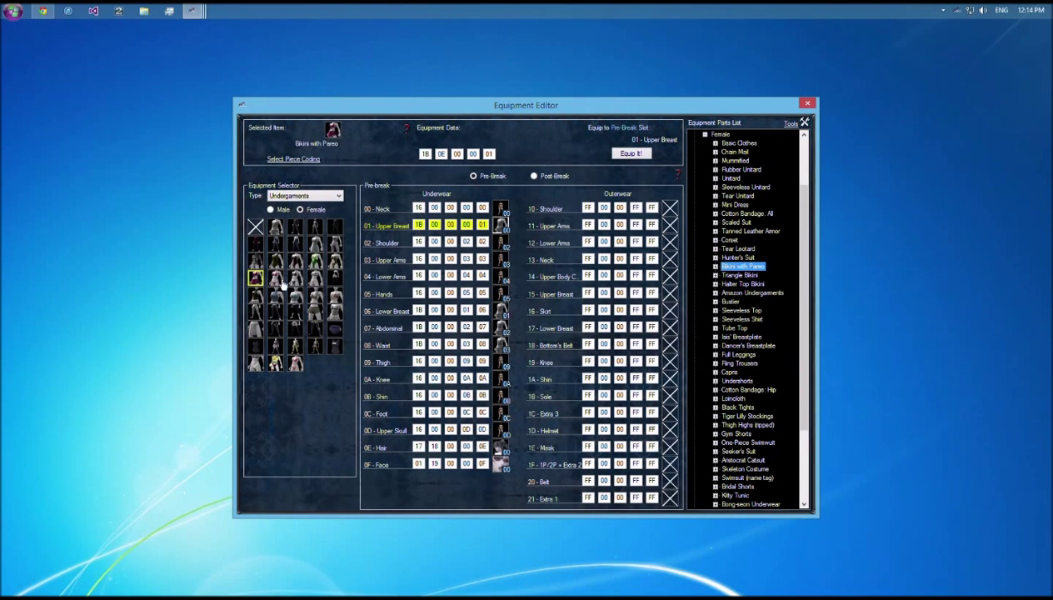
pyautogui.click(440, 155)
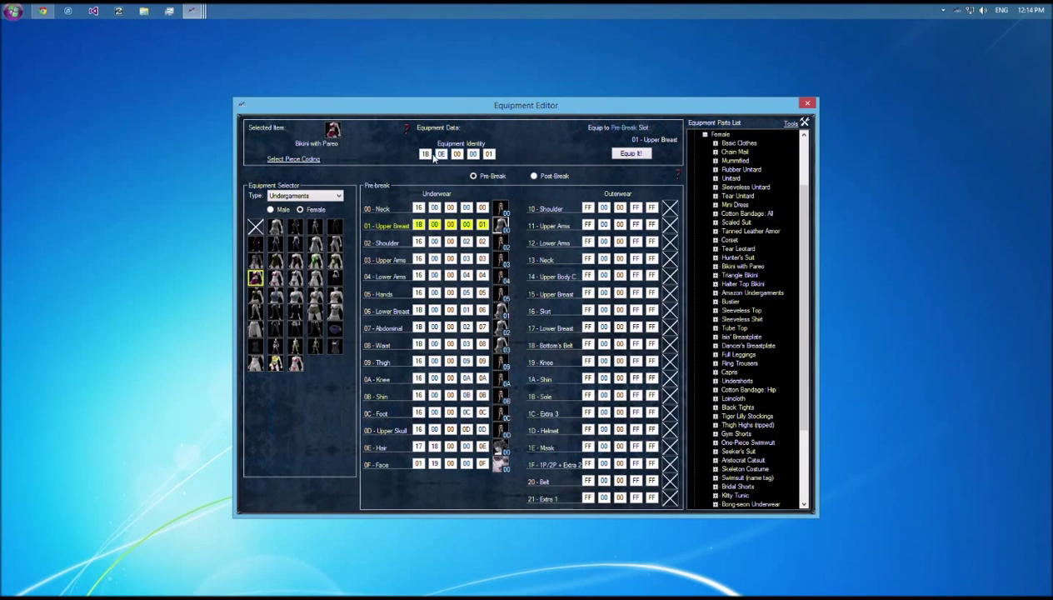
pyautogui.click(425, 153)
pyautogui.click(443, 153)
# Step: Go through the female undergarments one by one from Basic Clothes to Halter Top Bikini, comparing their Equipment Identity values
pyautogui.click(275, 227)
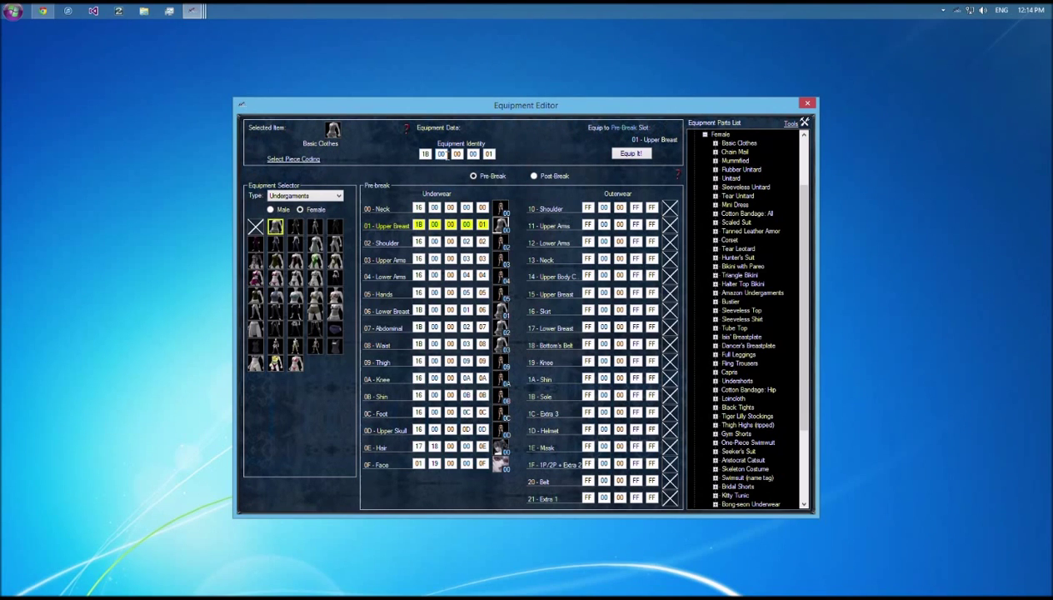
pyautogui.click(302, 226)
pyautogui.click(315, 227)
pyautogui.click(334, 227)
pyautogui.click(255, 243)
pyautogui.click(274, 243)
pyautogui.click(295, 243)
pyautogui.click(315, 243)
pyautogui.click(334, 243)
pyautogui.click(255, 261)
pyautogui.click(276, 262)
pyautogui.click(295, 263)
pyautogui.click(317, 263)
pyautogui.click(332, 265)
pyautogui.click(254, 277)
pyautogui.click(276, 280)
pyautogui.click(295, 277)
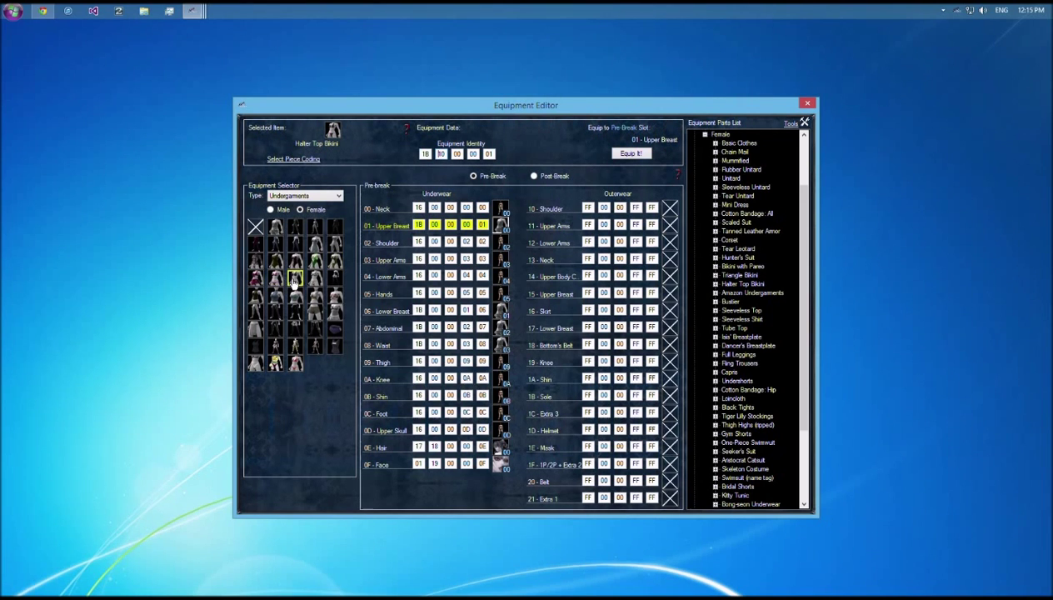
# Step: Continue comparing Equipment Identity values through the following female undergarments, ending on Gym Shorts
pyautogui.click(314, 277)
pyautogui.click(334, 278)
pyautogui.click(254, 295)
pyautogui.click(275, 295)
pyautogui.click(295, 294)
pyautogui.click(315, 295)
pyautogui.click(334, 295)
pyautogui.click(254, 312)
pyautogui.click(275, 312)
pyautogui.click(295, 312)
pyautogui.click(315, 312)
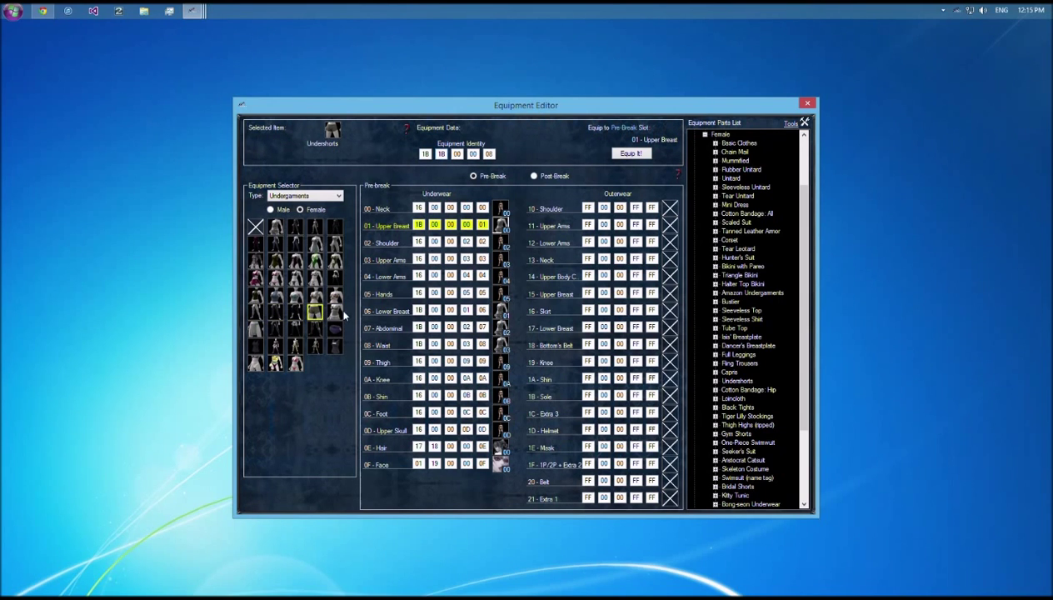
pyautogui.click(334, 312)
pyautogui.click(255, 328)
pyautogui.click(274, 328)
pyautogui.click(294, 328)
pyautogui.click(314, 328)
pyautogui.click(334, 329)
# Step: Examine the Equipment Identity values of the compatibility pack undergarments, from Gym Shorts and One-Piece Swimsuit to Skeleton Costume
pyautogui.doubleClick(440, 154)
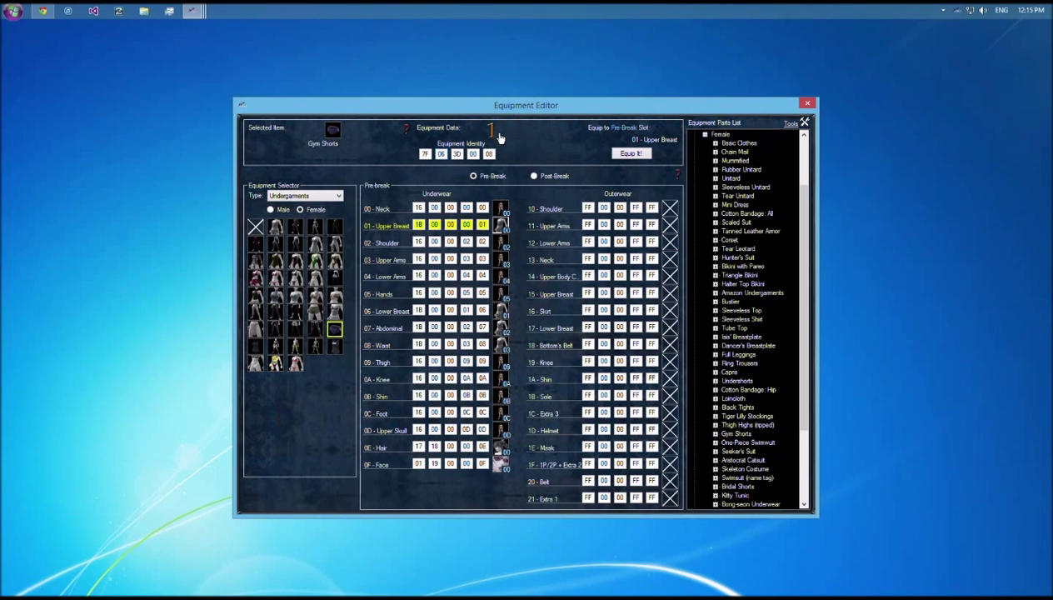
pyautogui.click(255, 348)
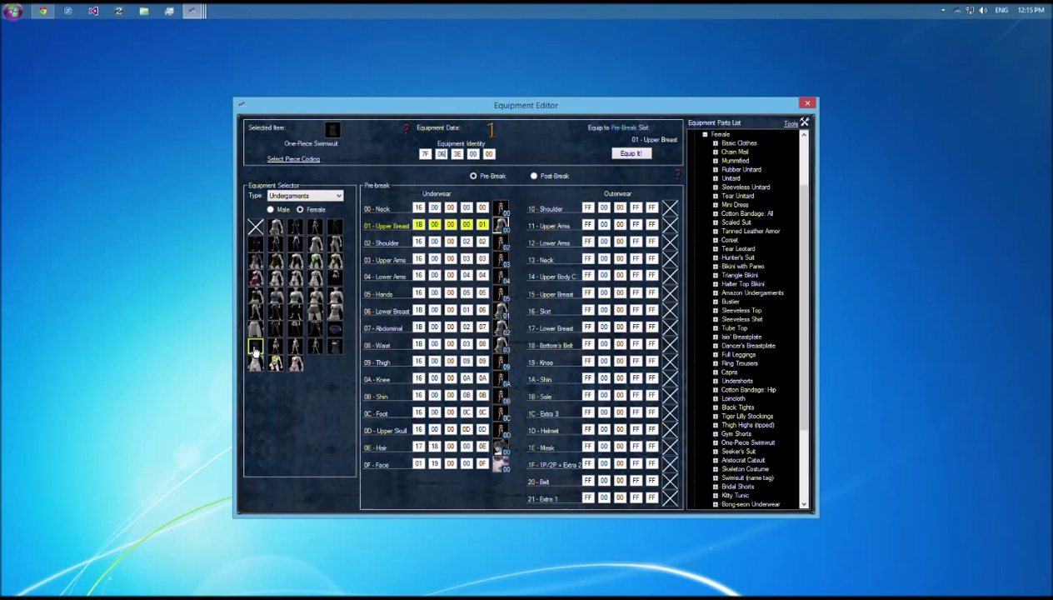
pyautogui.click(272, 348)
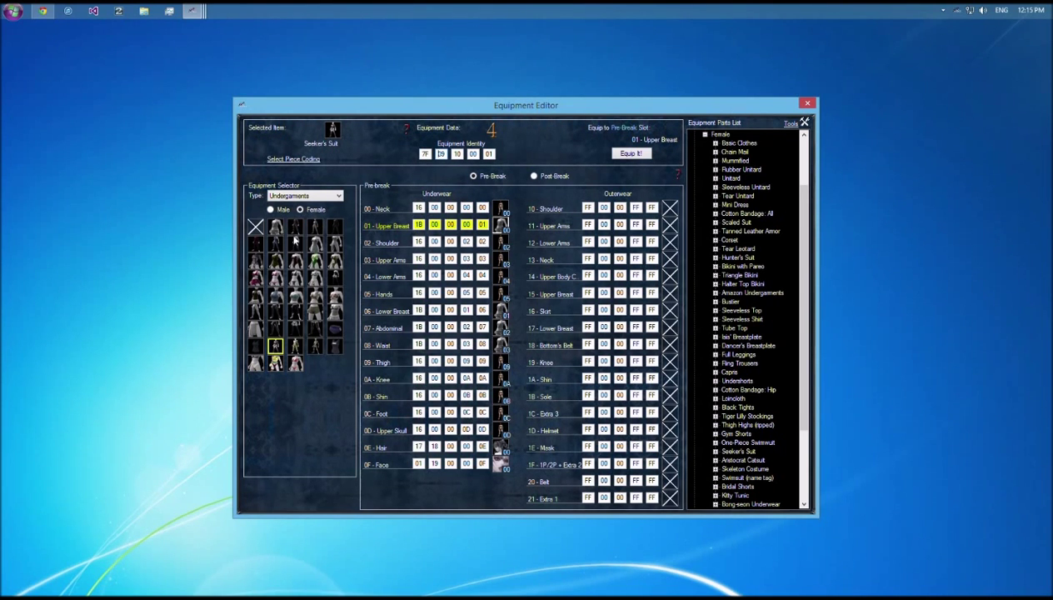
pyautogui.click(315, 344)
pyautogui.click(294, 363)
pyautogui.click(275, 346)
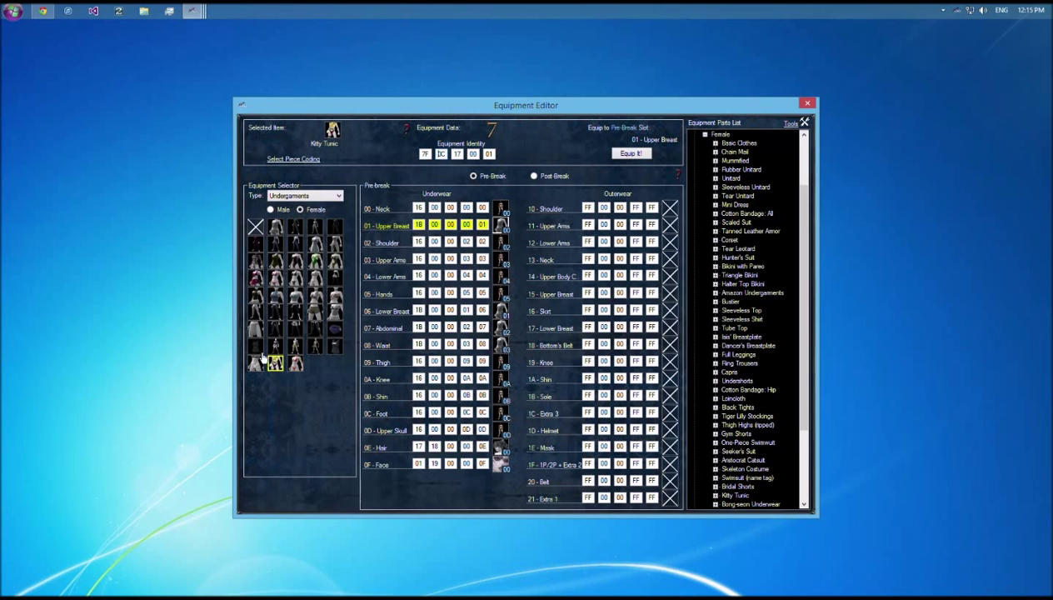
pyautogui.click(315, 349)
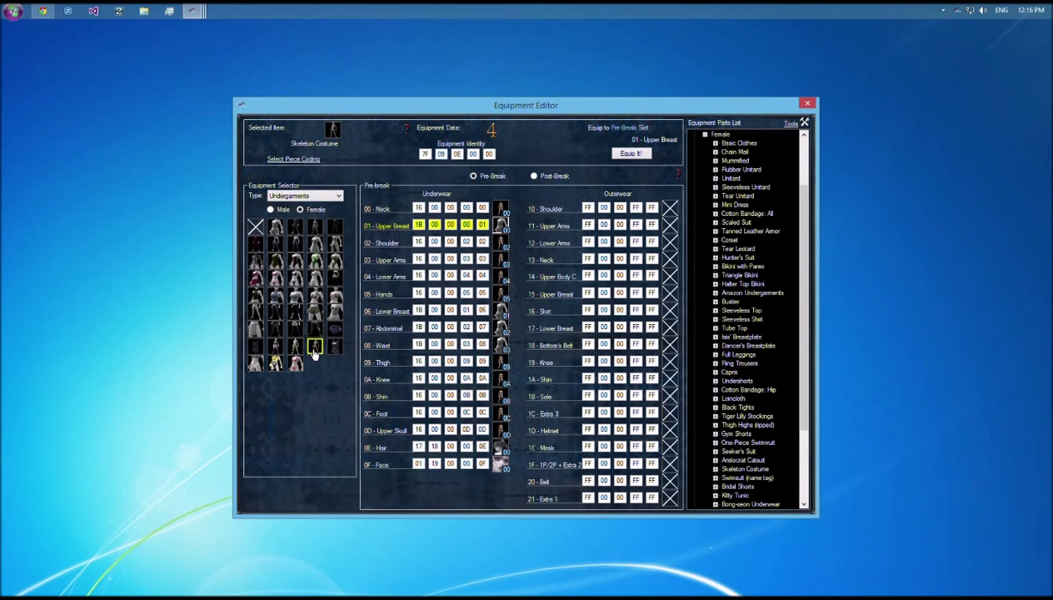
# Step: Reposition the Equipment Editor window and collapse the Female and Undergarments branches of the Equipment Parts List
pyautogui.moveTo(433, 105); pyautogui.dragTo(414, 125)
pyautogui.moveTo(193, 9)
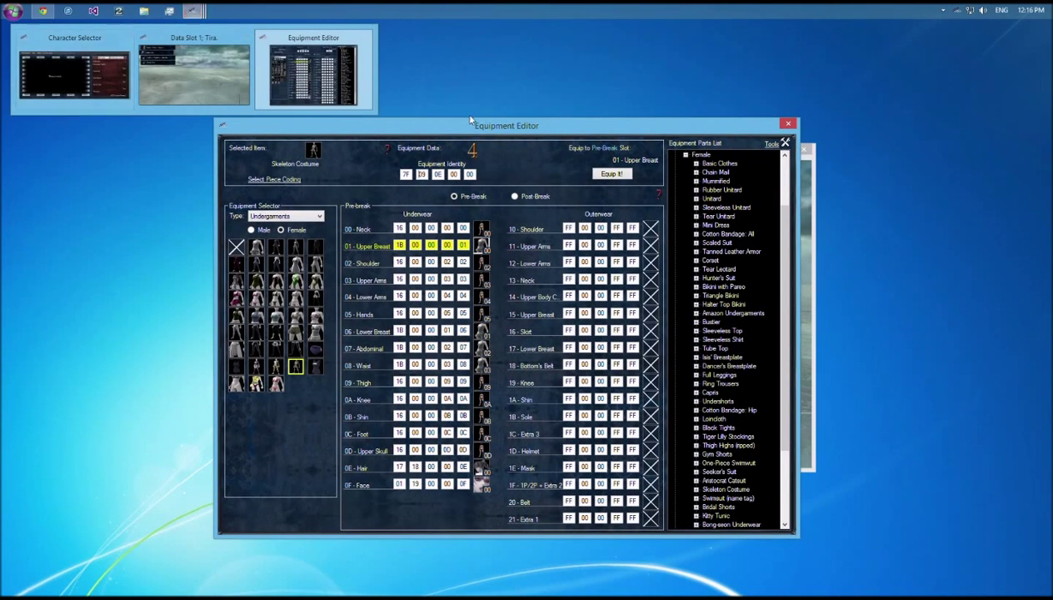
pyautogui.moveTo(465, 124); pyautogui.dragTo(488, 125)
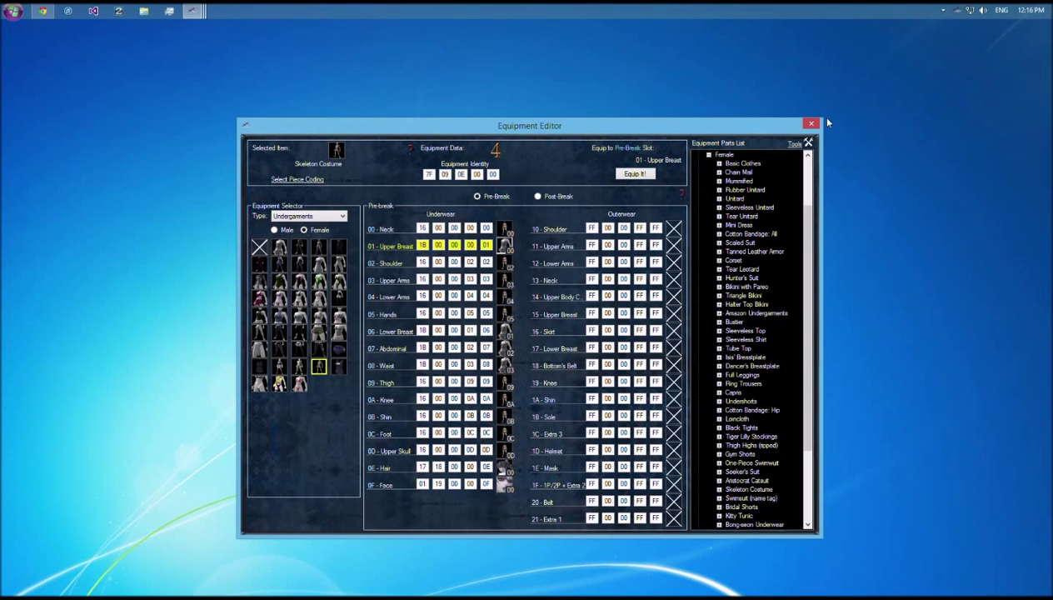
pyautogui.click(709, 156)
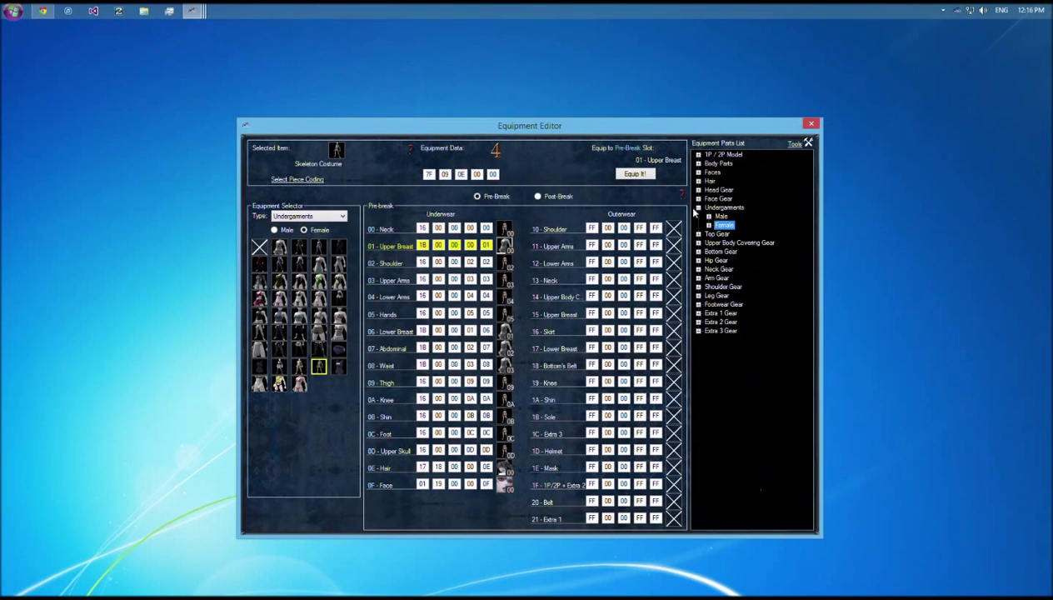
pyautogui.click(698, 208)
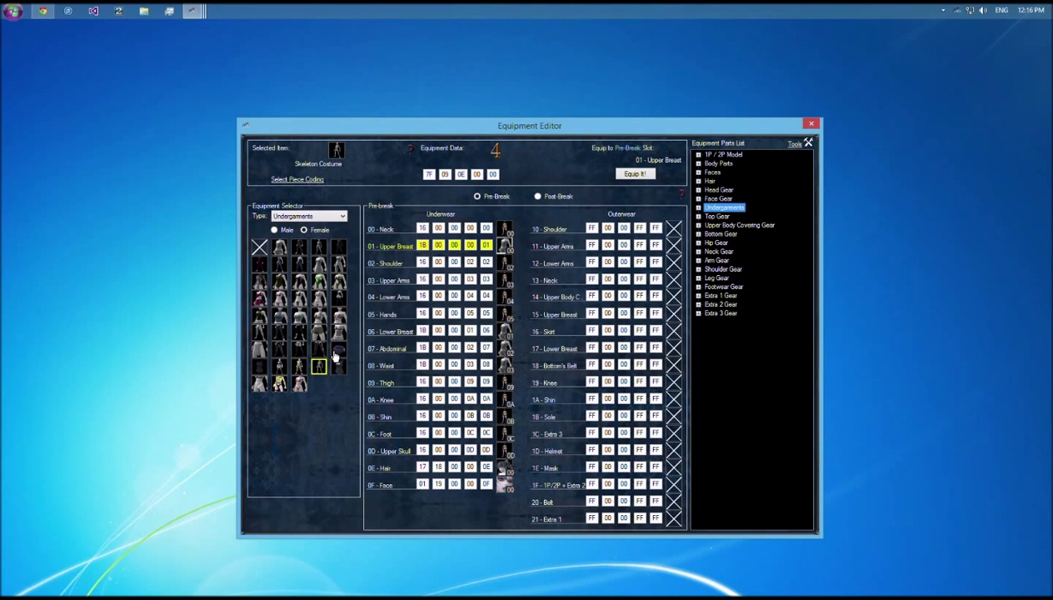
# Step: Check the Equipment Sub-Identity value of Bikini with Pareo, then that of the Patroklos 1P and Patroklos 2P models
pyautogui.click(256, 301)
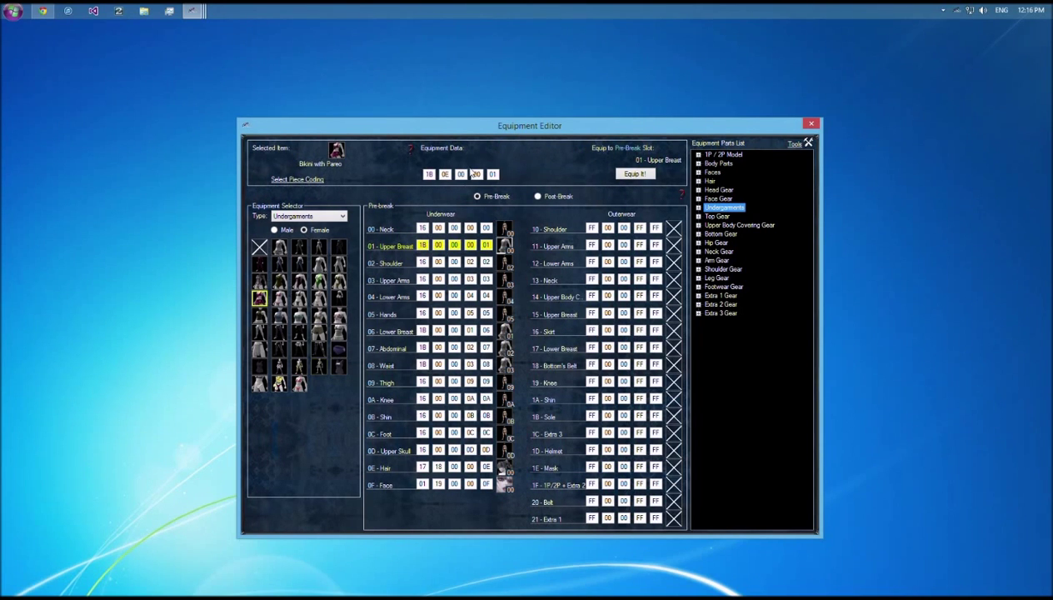
pyautogui.click(460, 173)
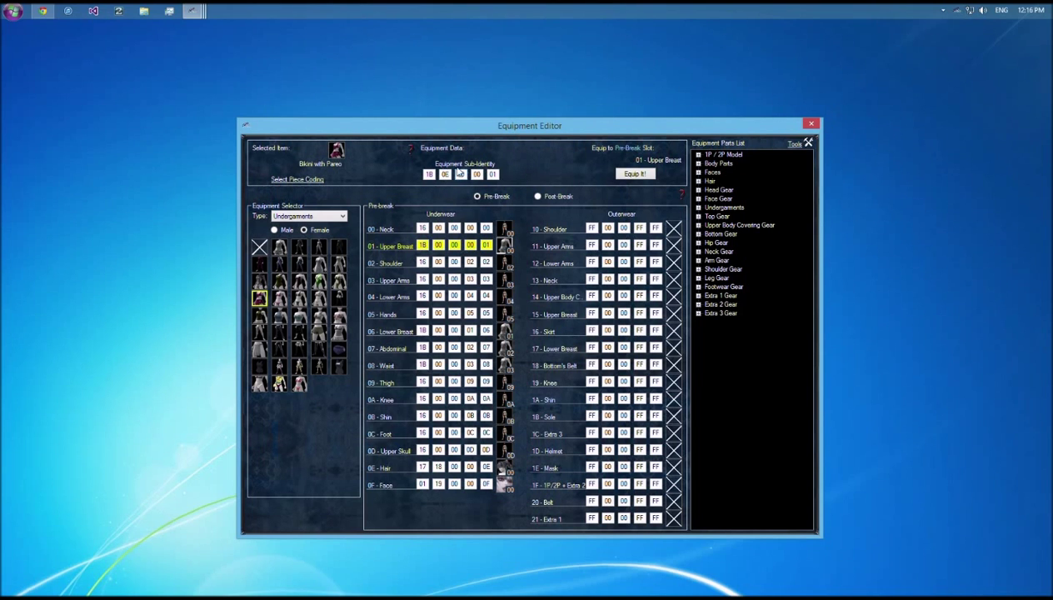
pyautogui.click(288, 217)
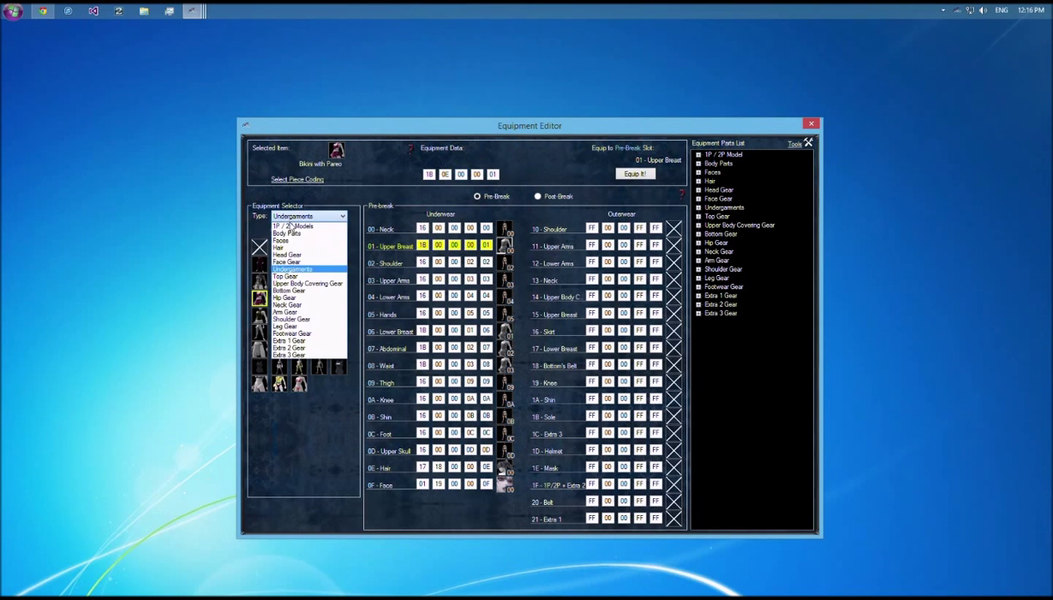
pyautogui.click(292, 225)
pyautogui.click(279, 246)
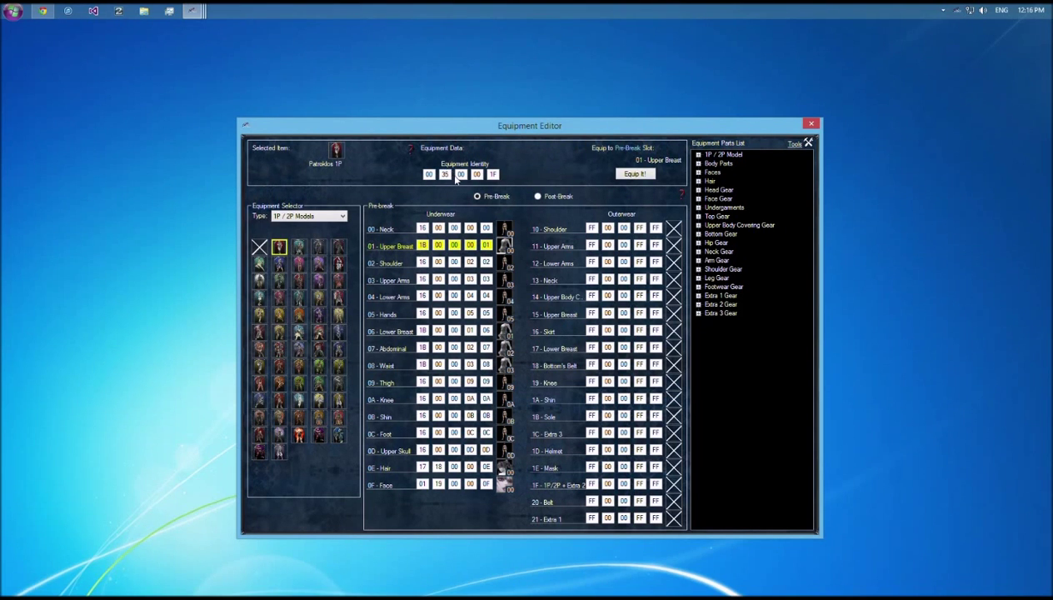
pyautogui.click(299, 250)
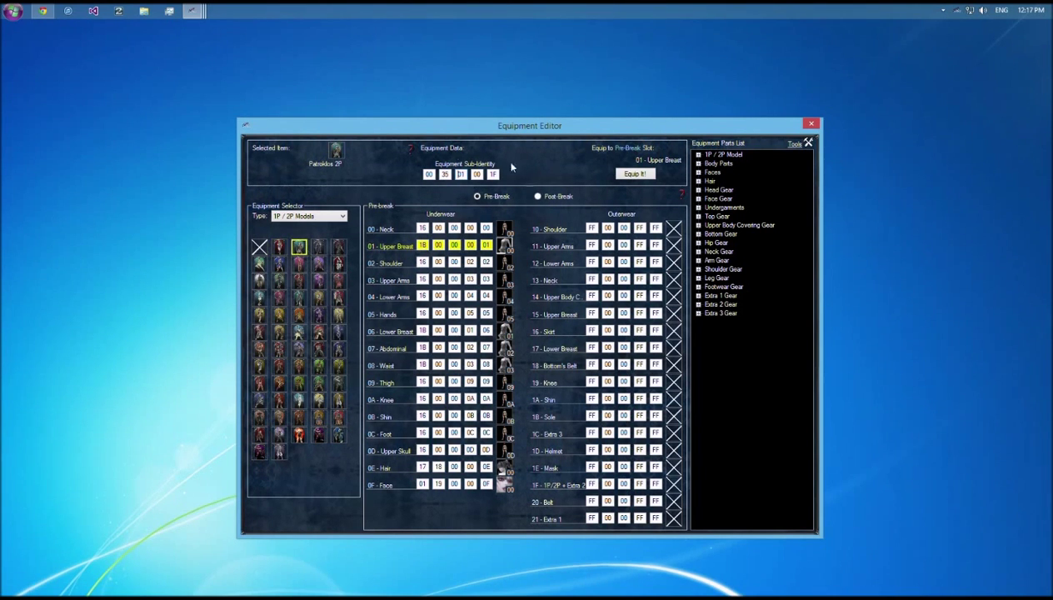
# Step: Compare the Equipment Sub-Identity values of the 1P and 2P models of Patroklos, Z.W.E.I. and Natsu
pyautogui.click(278, 250)
pyautogui.click(299, 250)
pyautogui.click(319, 249)
pyautogui.click(340, 250)
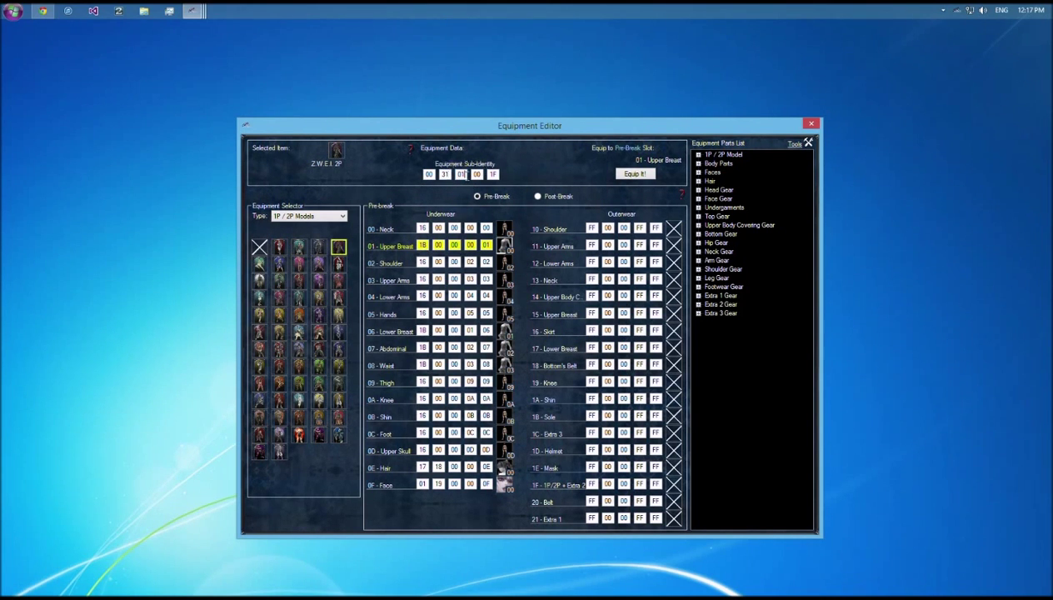
pyautogui.click(302, 265)
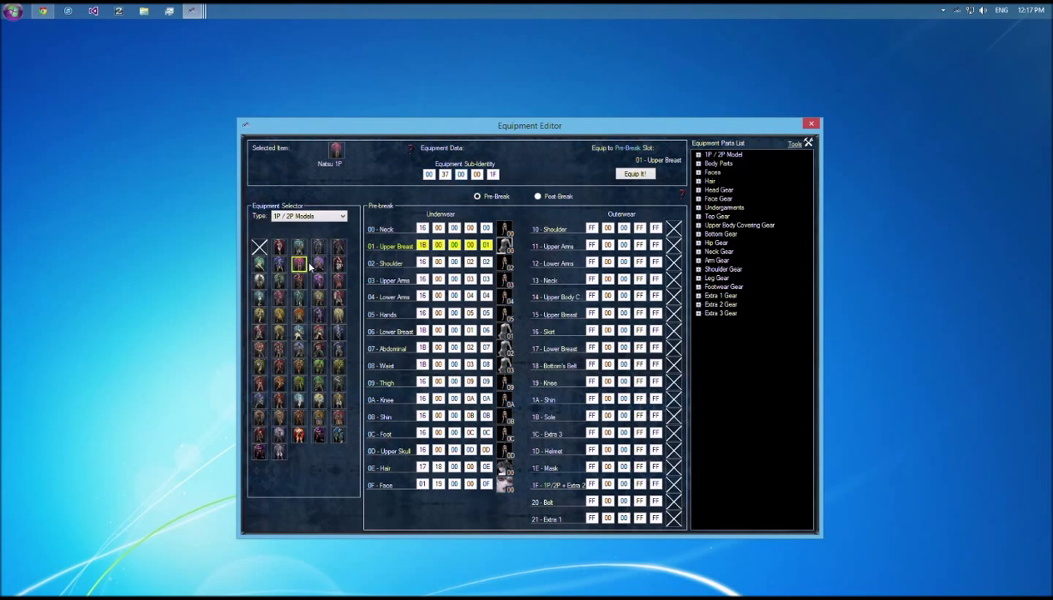
pyautogui.click(317, 266)
# Step: Target the 00 - Neck slot and view the 1B-0E-00-04-17 coding of the female undergarment Bikini with Pareo in the Piece Selector
pyautogui.click(395, 234)
pyautogui.click(327, 216)
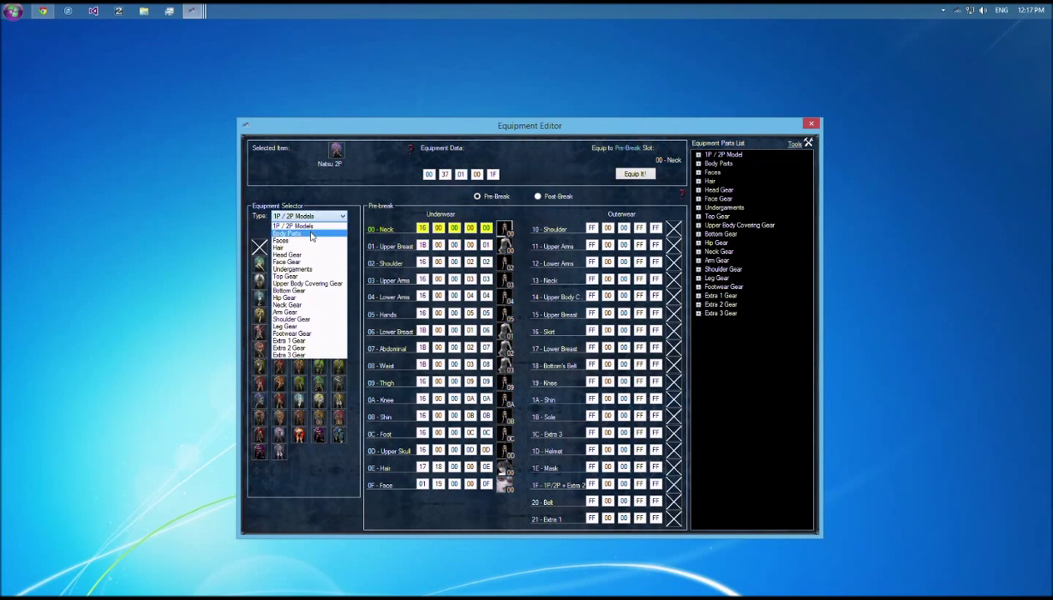
pyautogui.click(302, 269)
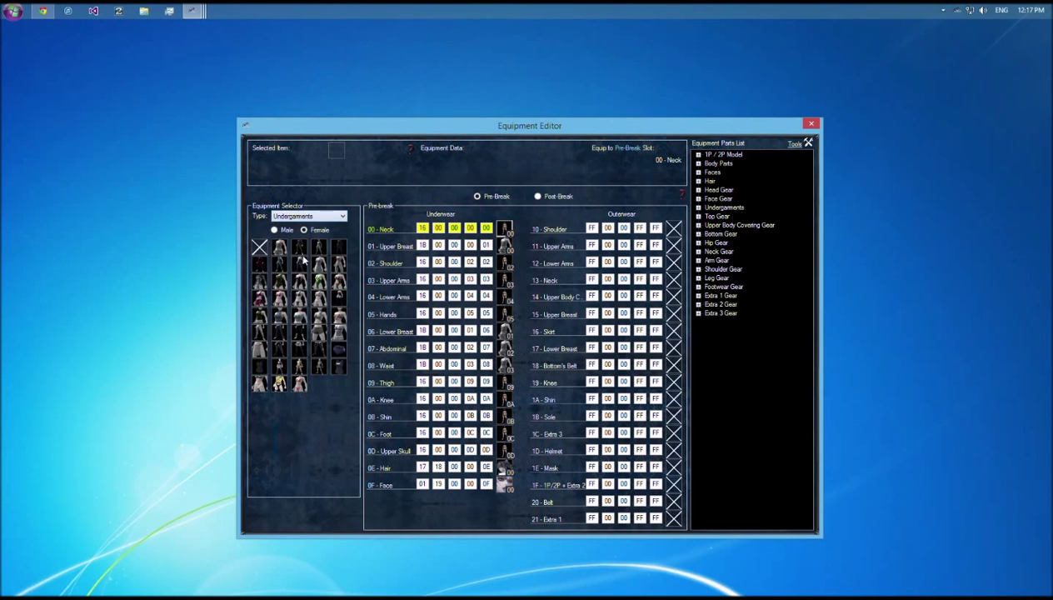
pyautogui.click(259, 298)
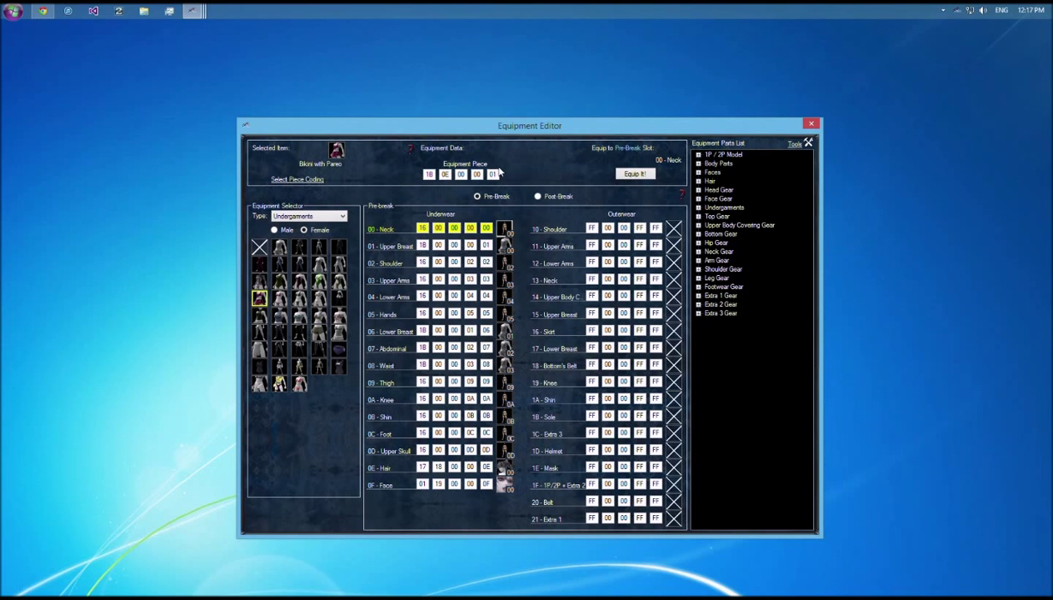
pyautogui.click(300, 180)
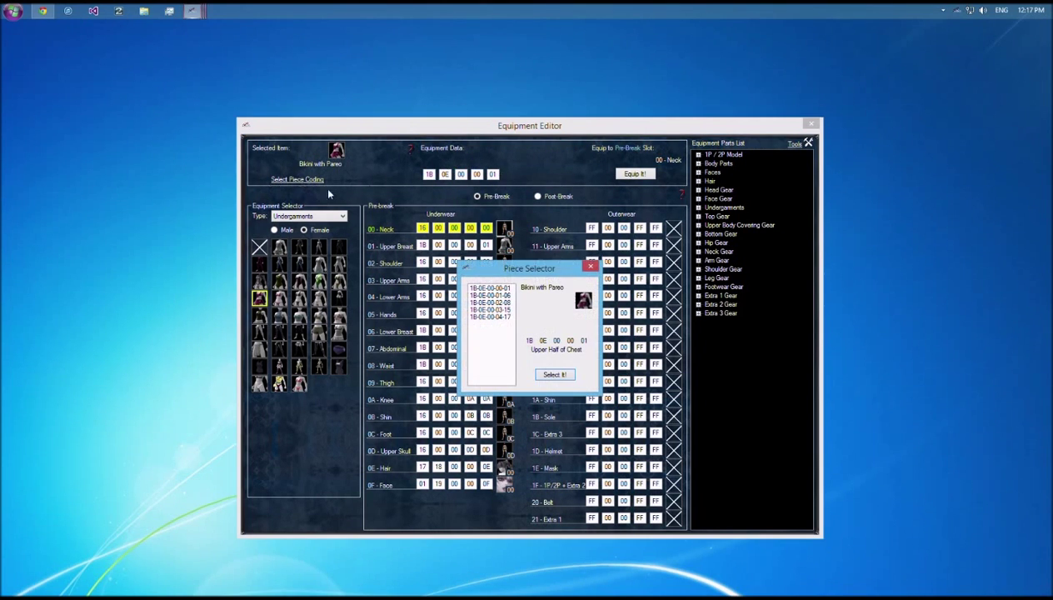
pyautogui.click(500, 317)
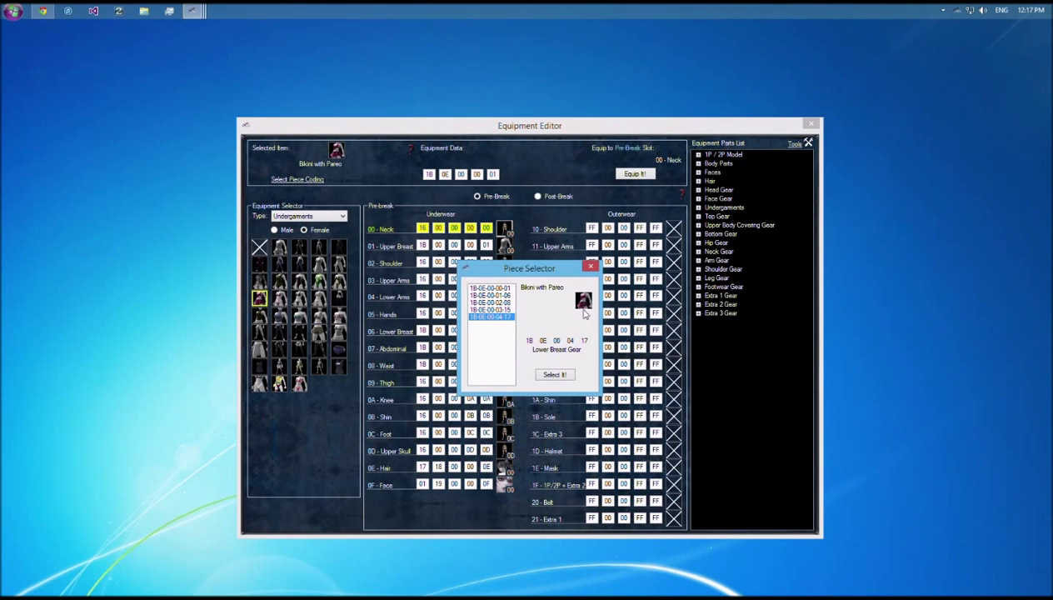
# Step: Review the body part assigned to each of the five Bikini with Pareo codings in the Piece Selector
pyautogui.click(492, 288)
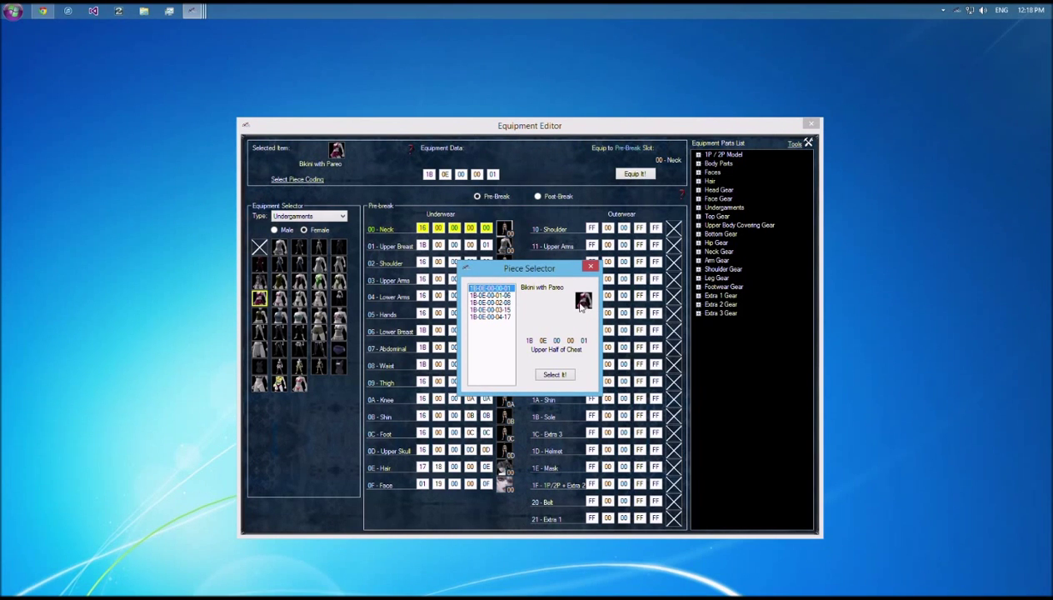
pyautogui.click(502, 297)
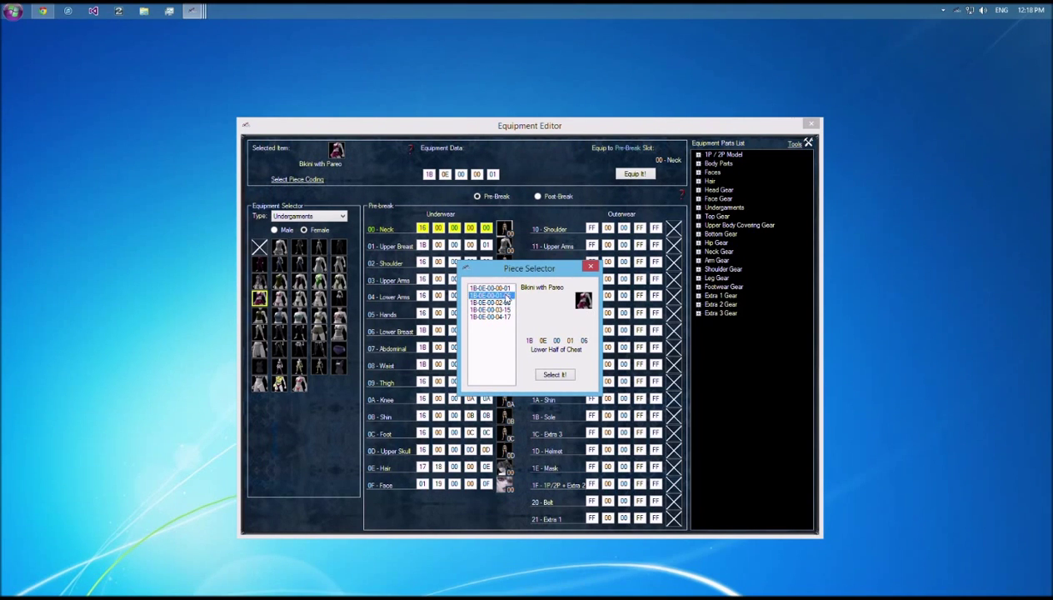
pyautogui.click(505, 302)
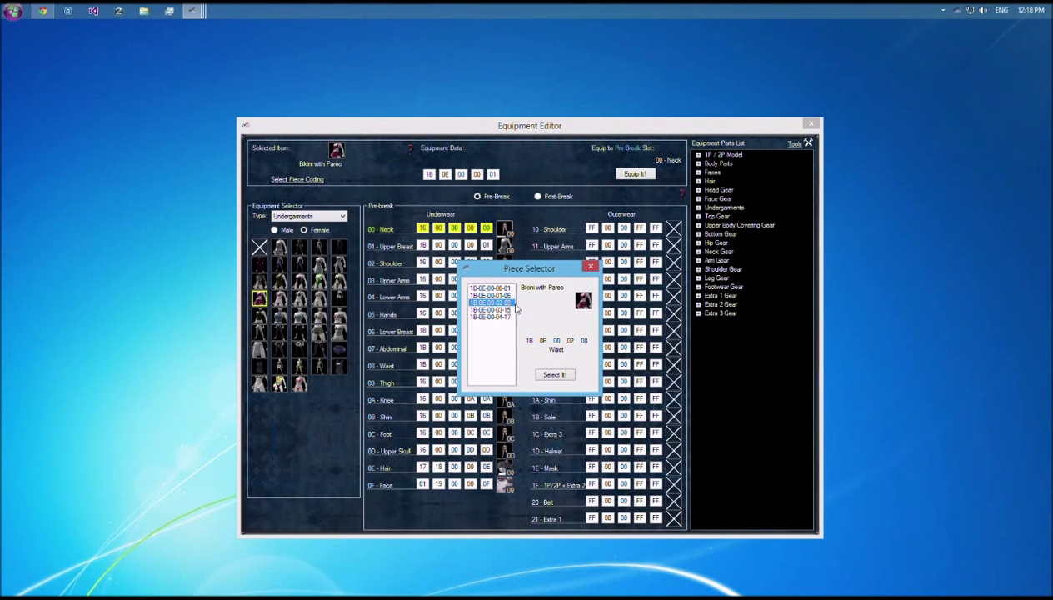
pyautogui.click(510, 310)
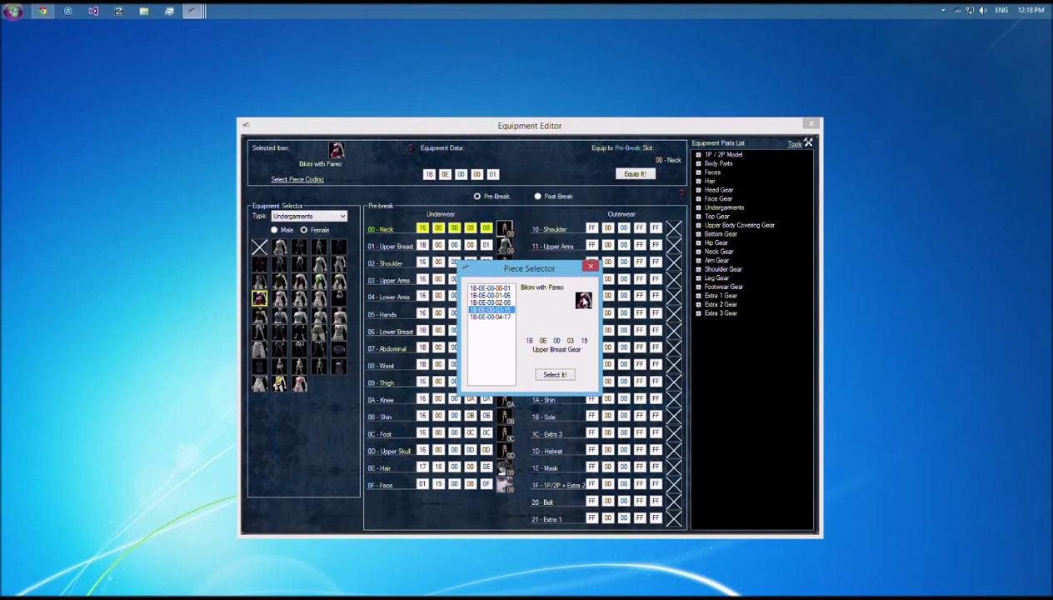
pyautogui.click(491, 317)
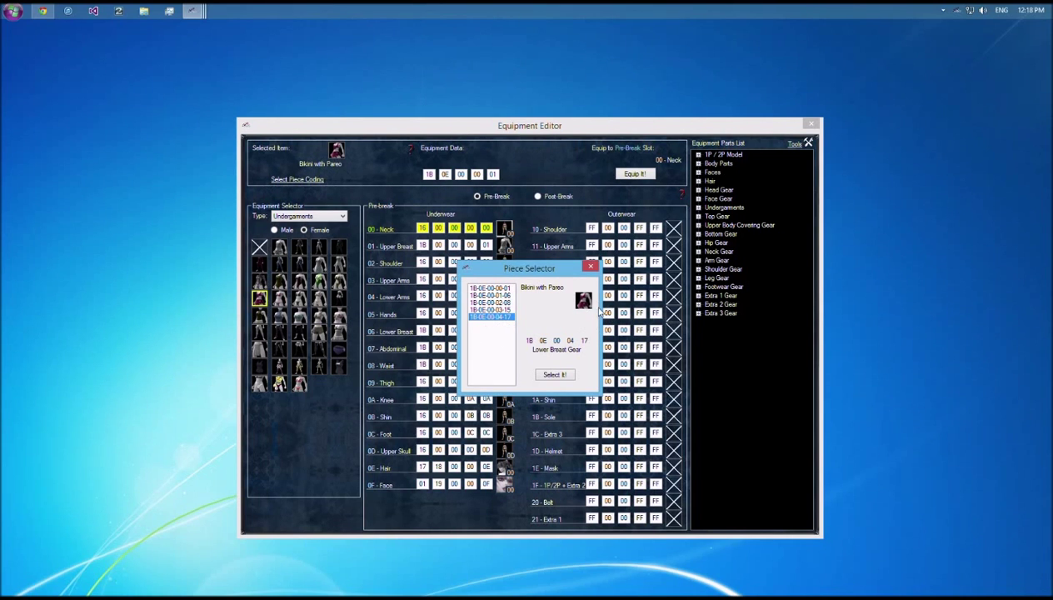
# Step: Choose the 1B-0E-00-00-01 Upper Half of Chest coding as the Bikini with Pareo piece
pyautogui.click(551, 375)
pyautogui.click(502, 295)
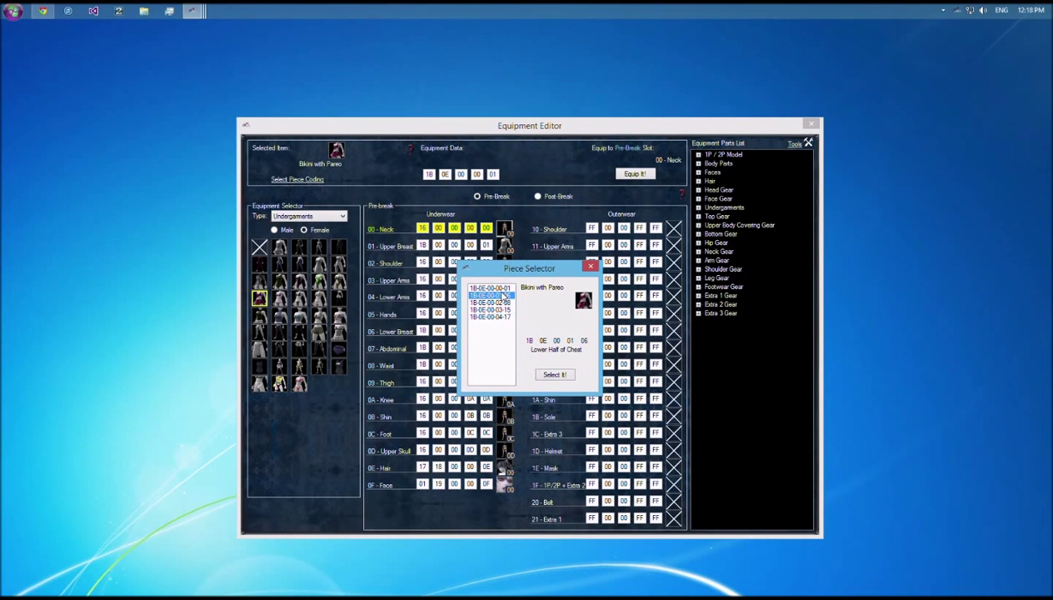
pyautogui.click(498, 287)
pyautogui.click(499, 294)
pyautogui.click(484, 289)
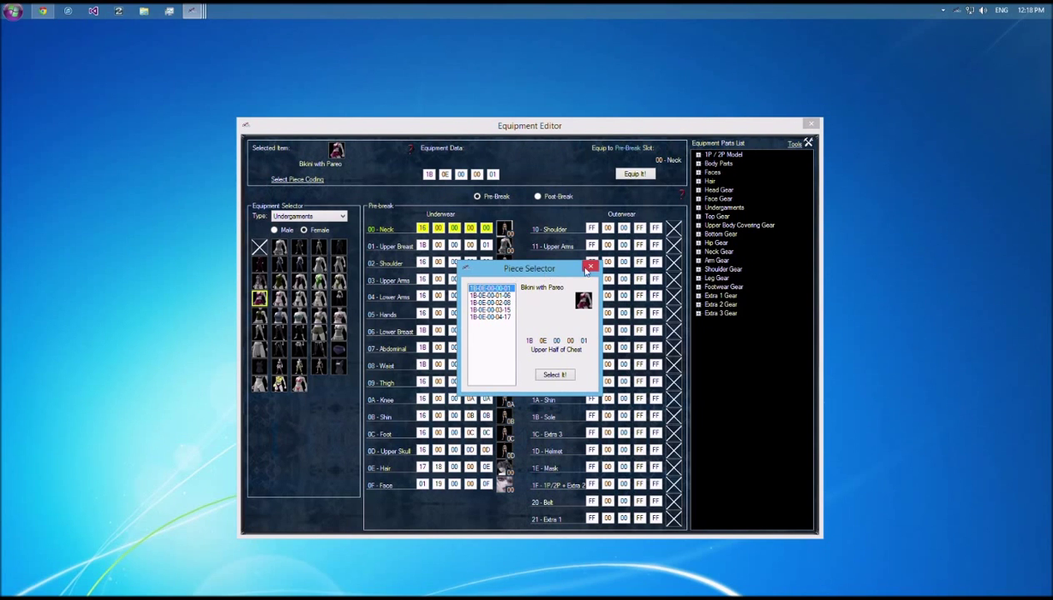
pyautogui.click(556, 376)
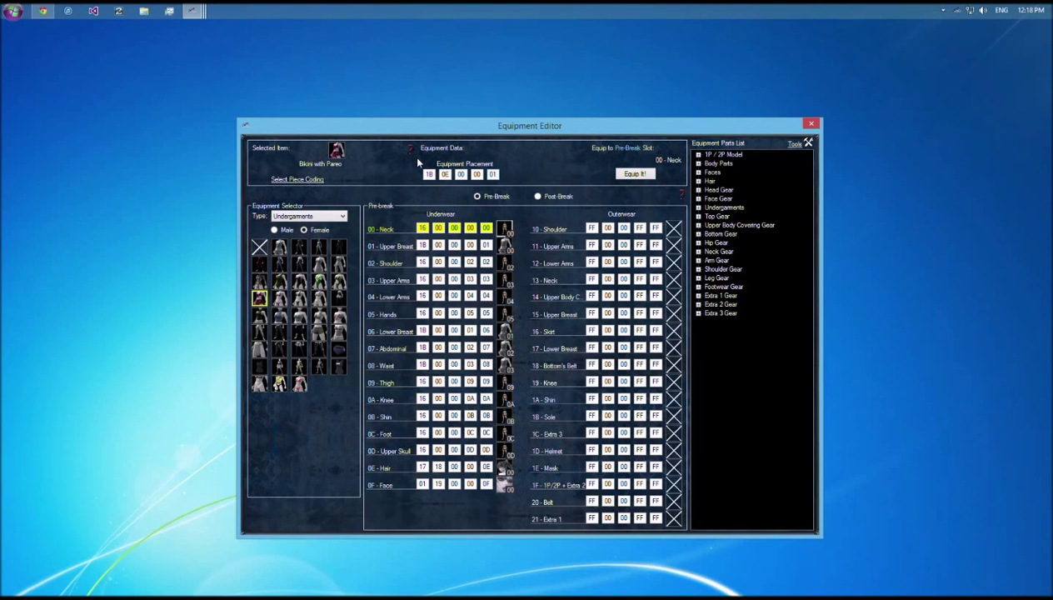
# Step: Target the 01 - Upper Breast slot and preview the 1B-0E-00-01-06 coding in the Piece Selector without selecting it
pyautogui.click(309, 179)
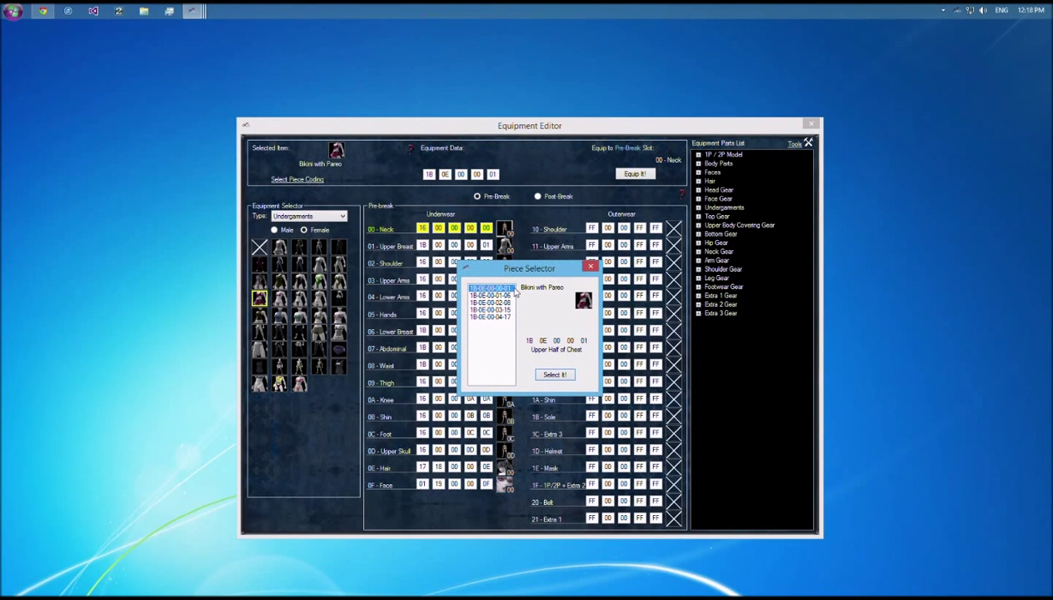
pyautogui.click(591, 267)
pyautogui.click(491, 245)
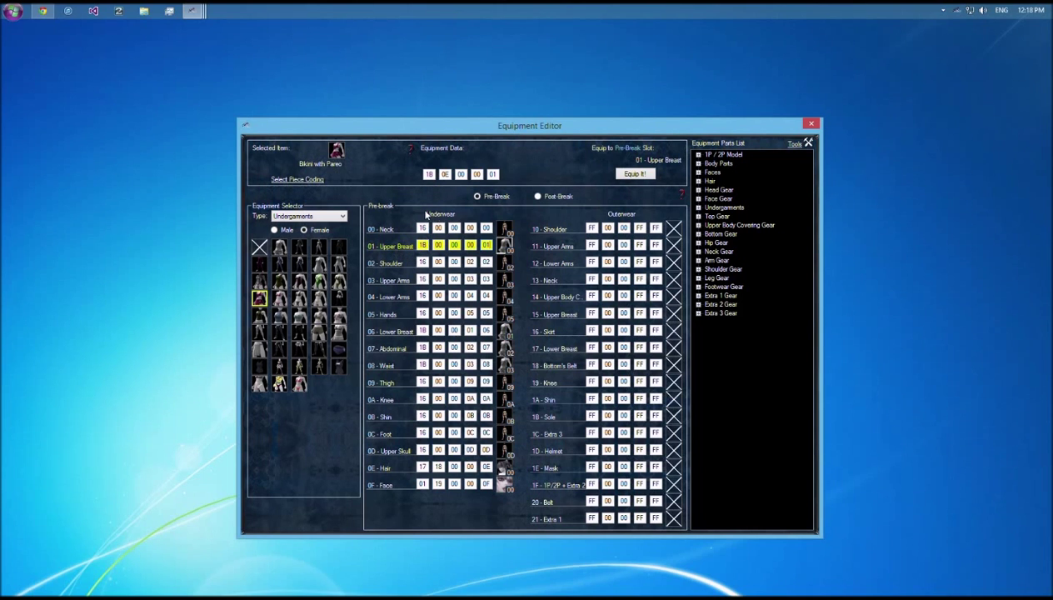
pyautogui.click(321, 179)
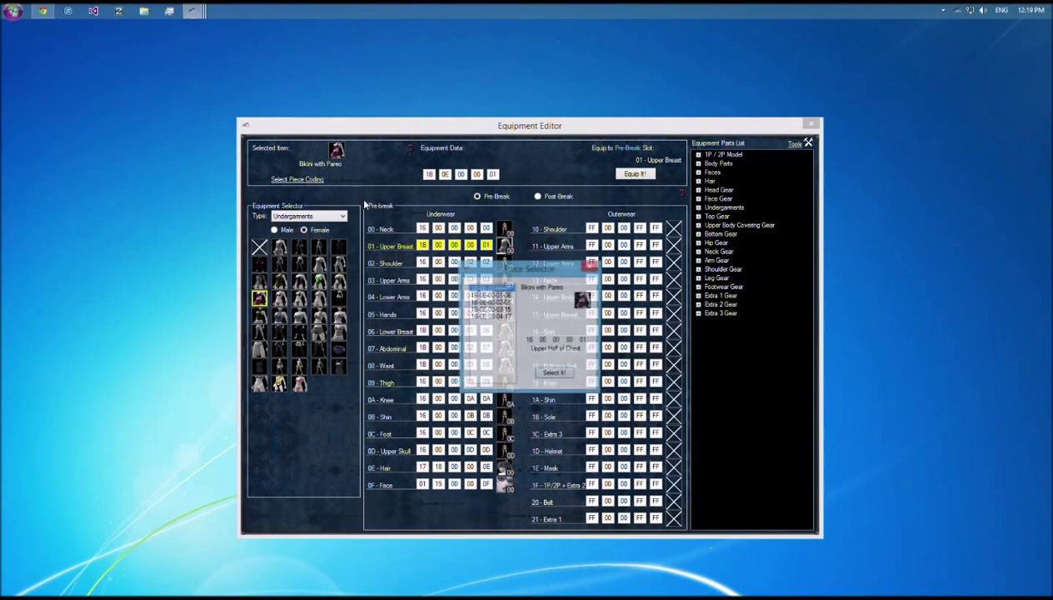
pyautogui.click(510, 296)
pyautogui.moveTo(537, 268); pyautogui.dragTo(588, 229)
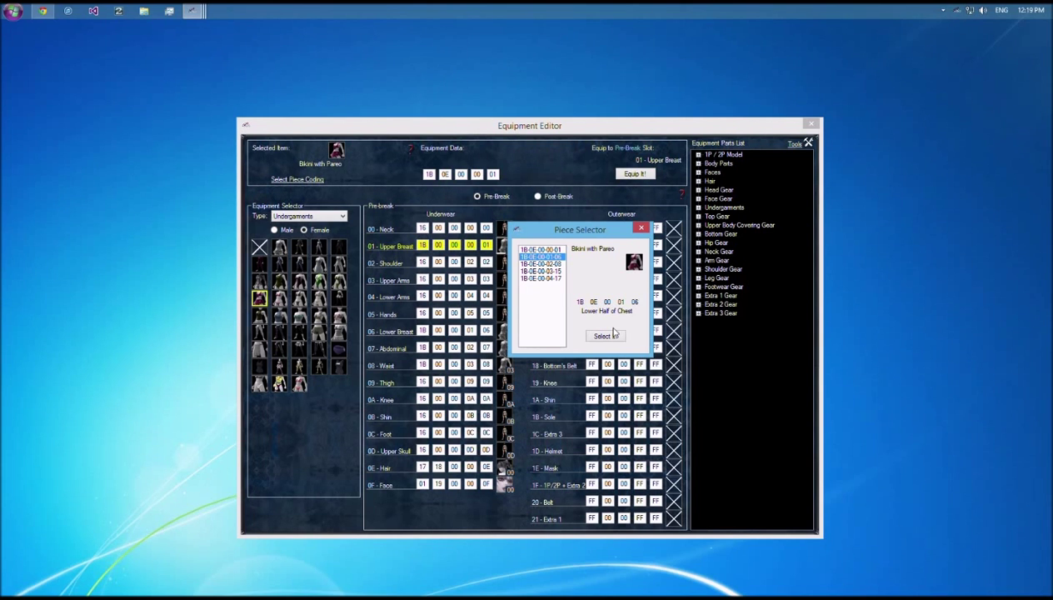
pyautogui.click(641, 227)
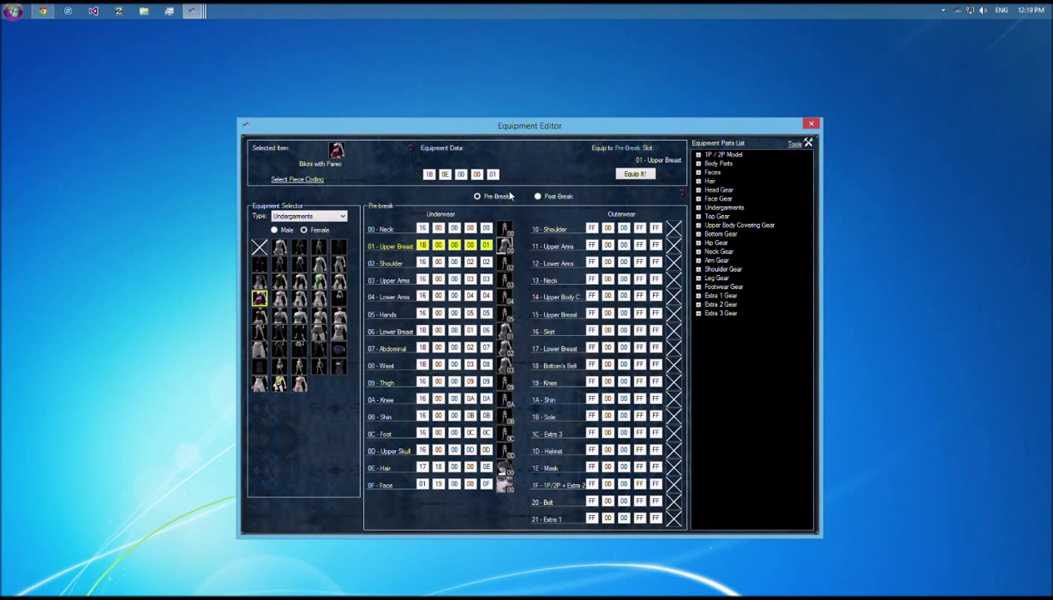
# Step: Compare the placement values of the 0C - Foot, 10 - Shoulder and 01 - Upper Breast slots and view the available equipment types
pyautogui.click(496, 174)
pyautogui.click(506, 432)
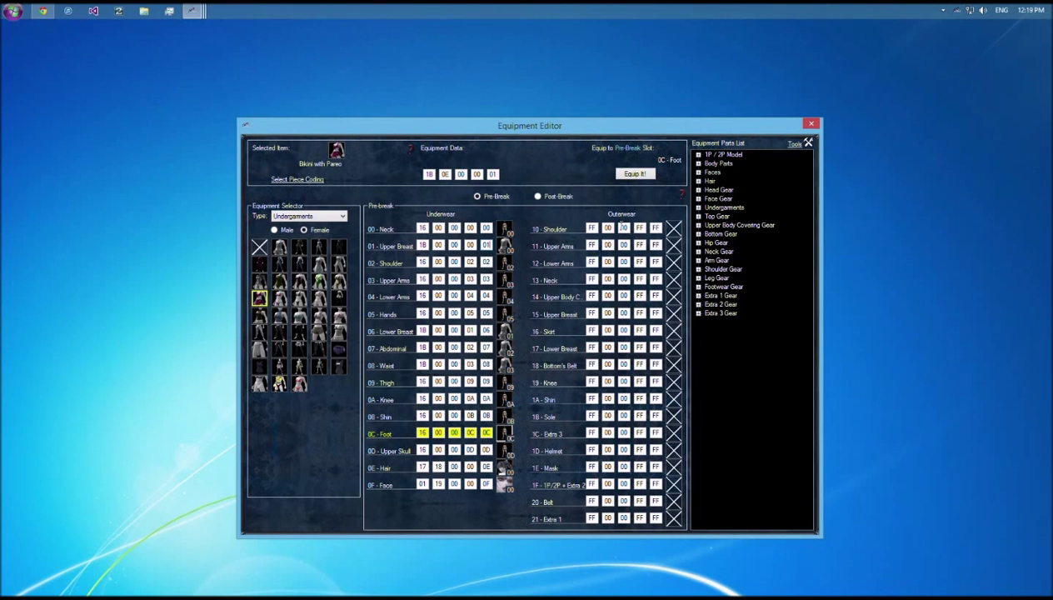
pyautogui.click(659, 227)
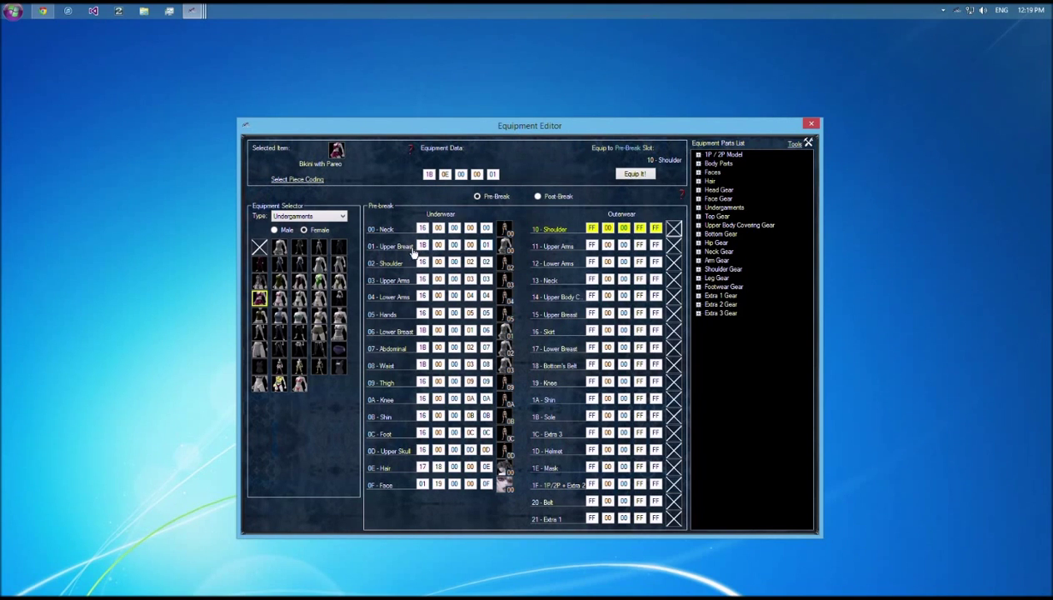
pyautogui.click(503, 245)
pyautogui.click(673, 229)
pyautogui.click(332, 216)
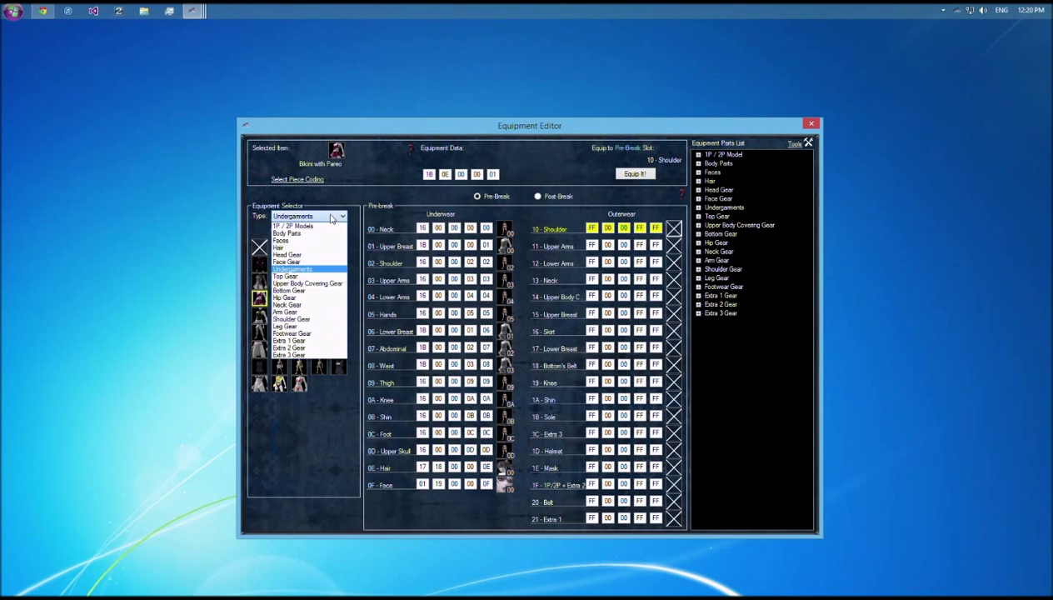
pyautogui.click(332, 218)
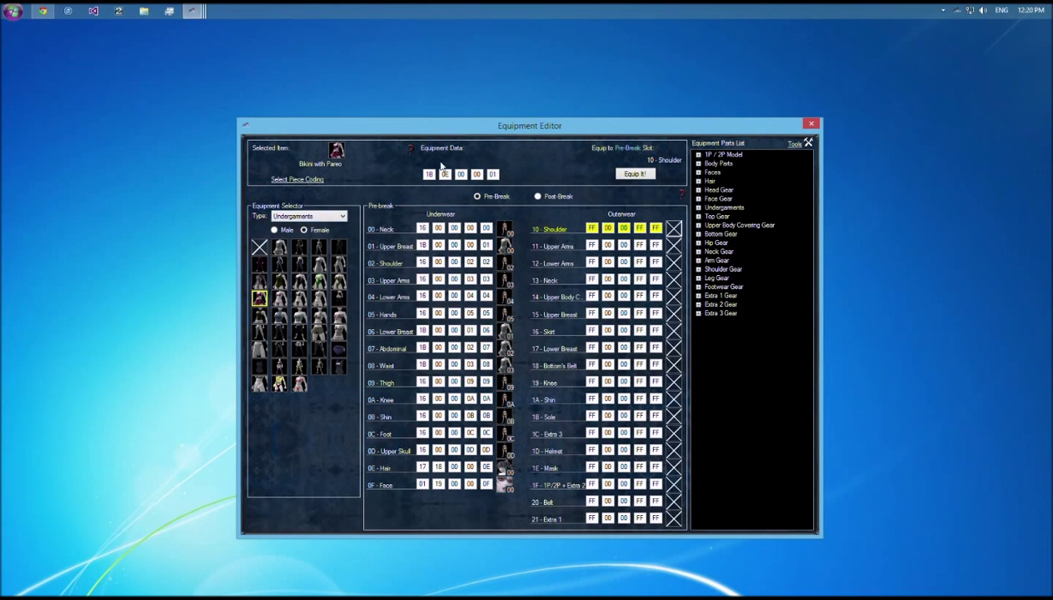
# Step: Equip the Bikini with Pareo piece 1B-0E-00-00-01 to the pre-break slot 01 - Upper Breast and target that slot again
pyautogui.click(505, 245)
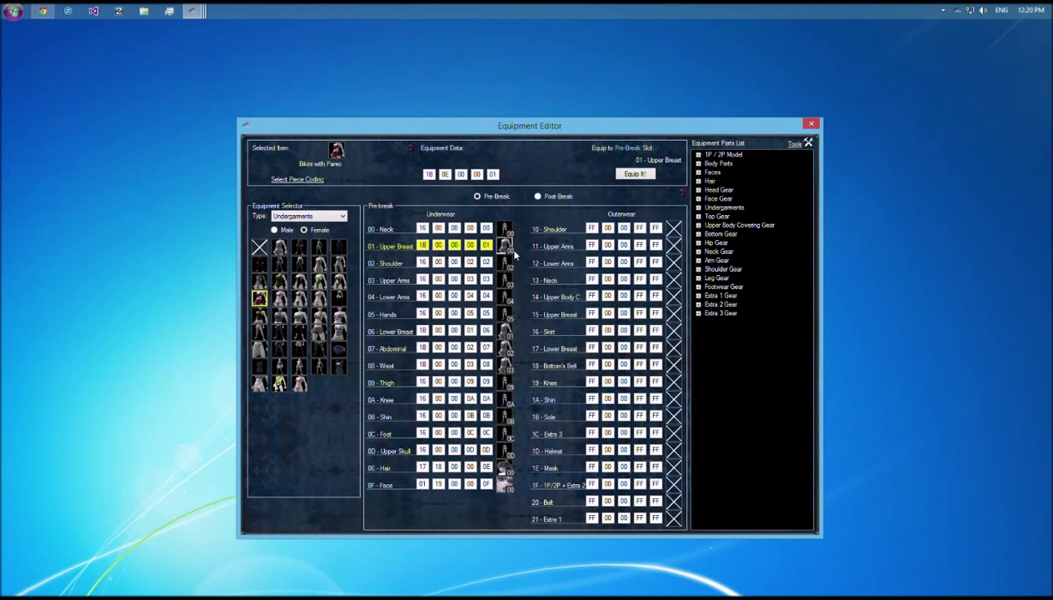
pyautogui.click(635, 174)
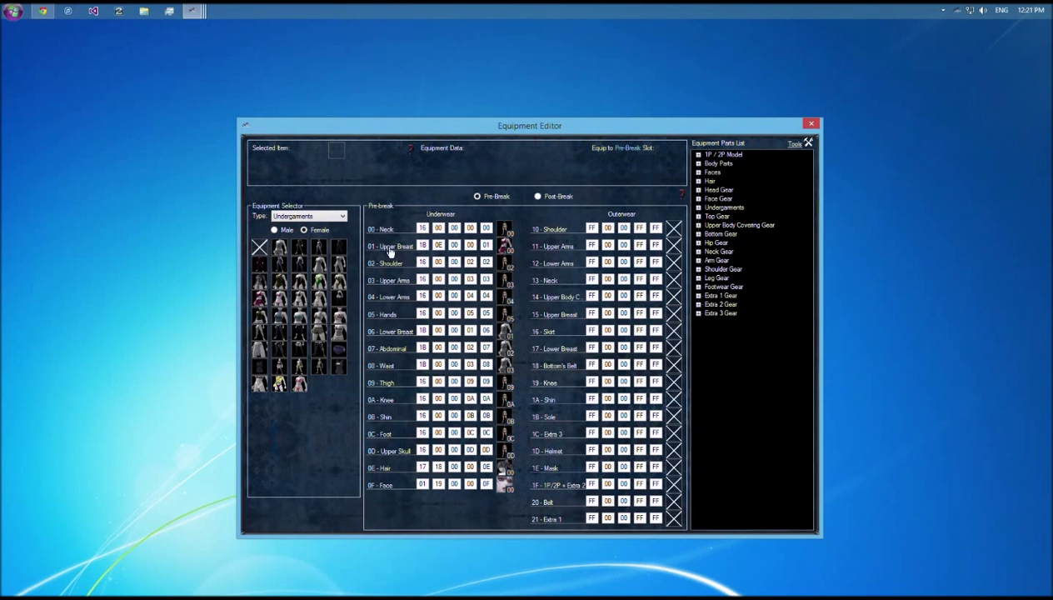
pyautogui.click(505, 246)
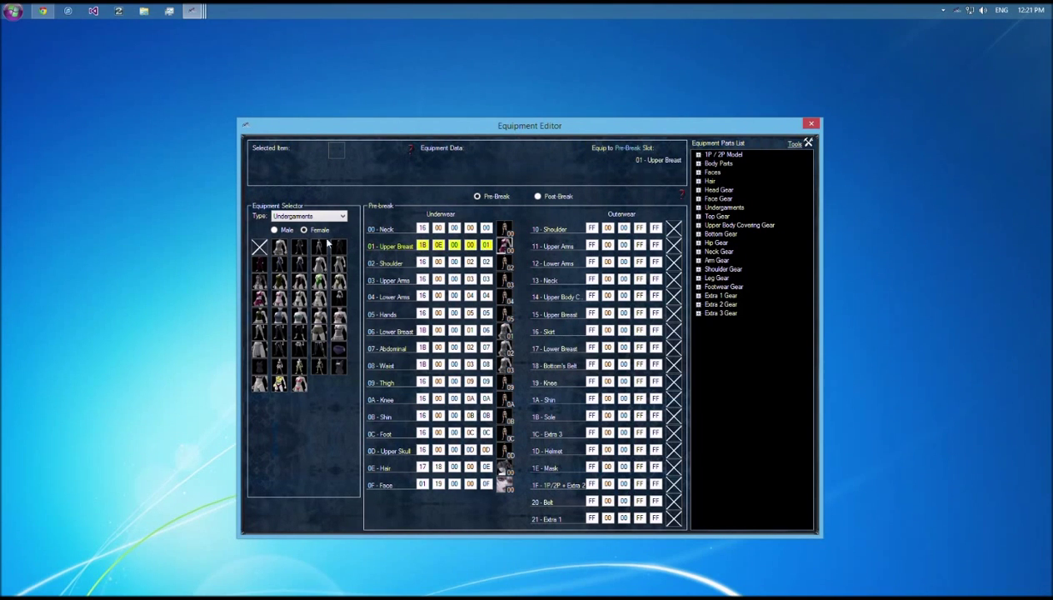
# Step: Reselect Bikini with Pareo and compare the post-break equipment with the pre-break 01 - Upper Breast slot
pyautogui.click(259, 297)
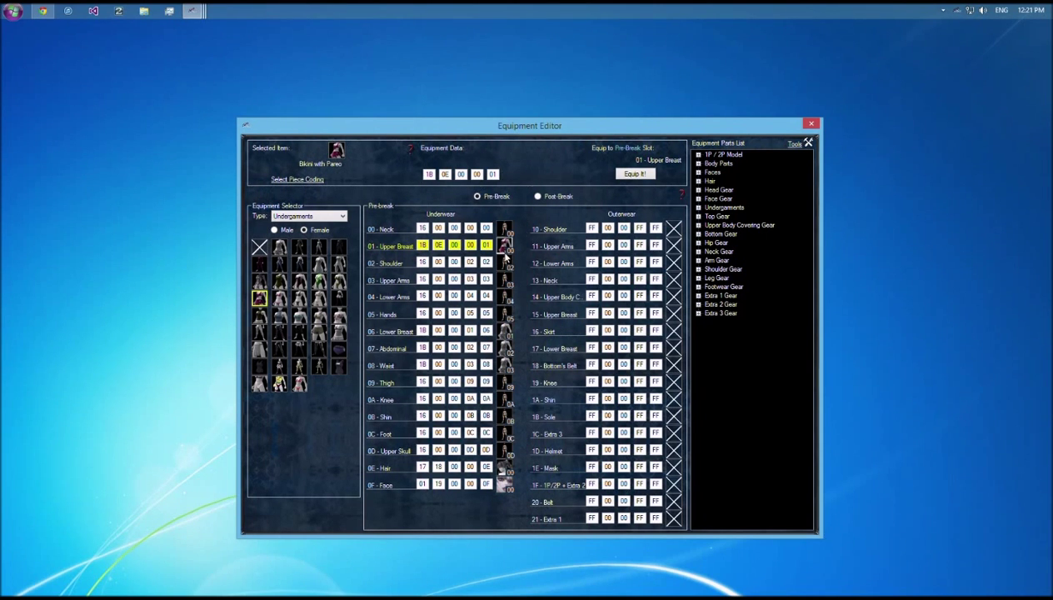
pyautogui.click(549, 196)
pyautogui.click(498, 197)
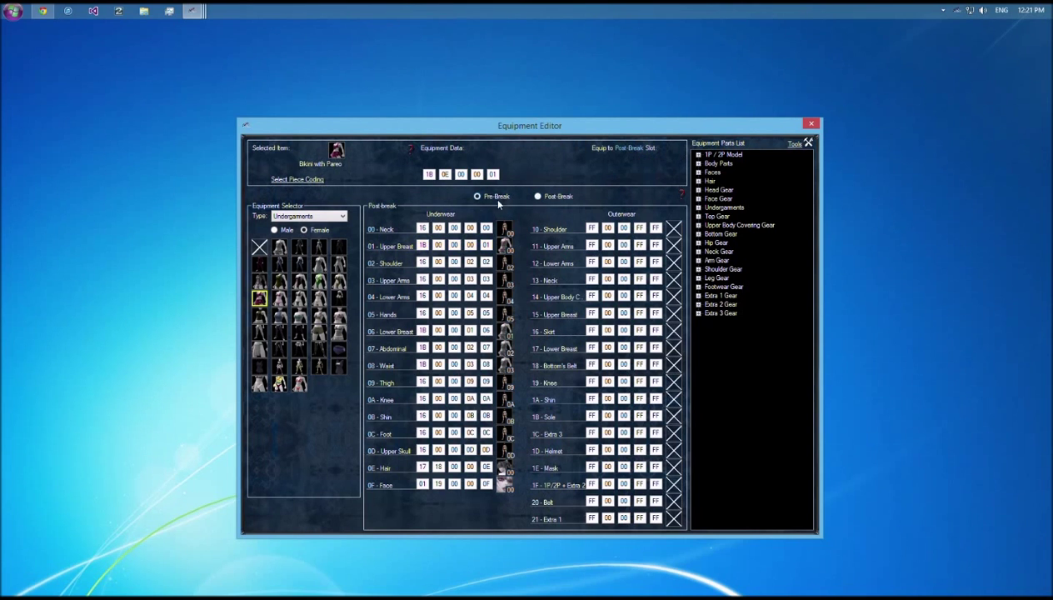
pyautogui.click(506, 248)
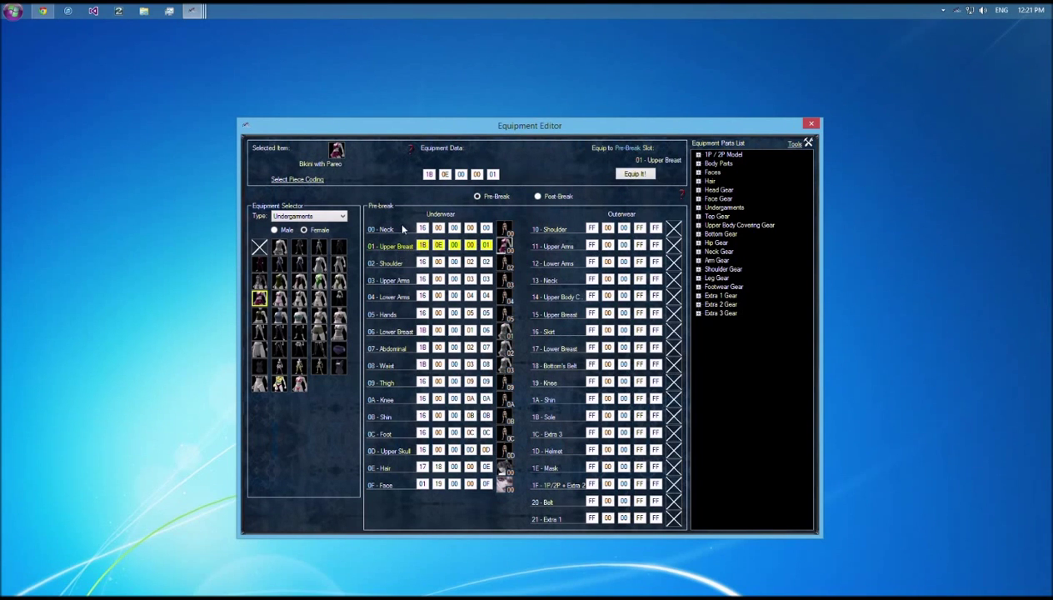
# Step: Examine the values of the underwear slots for Shoulder, Neck, Upper Breast, Lower Arms and Hands
pyautogui.click(505, 263)
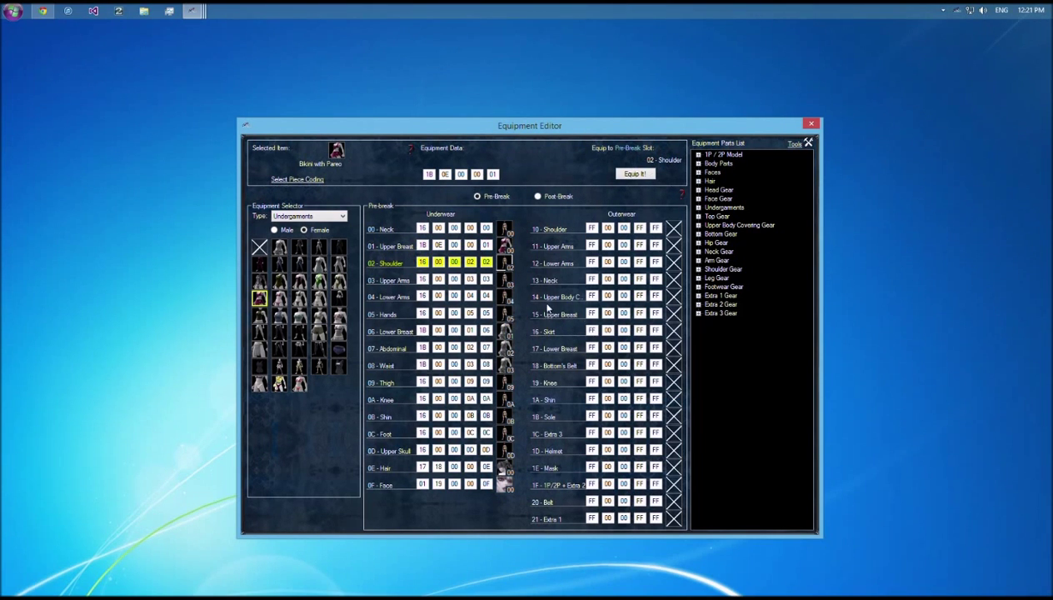
pyautogui.click(480, 231)
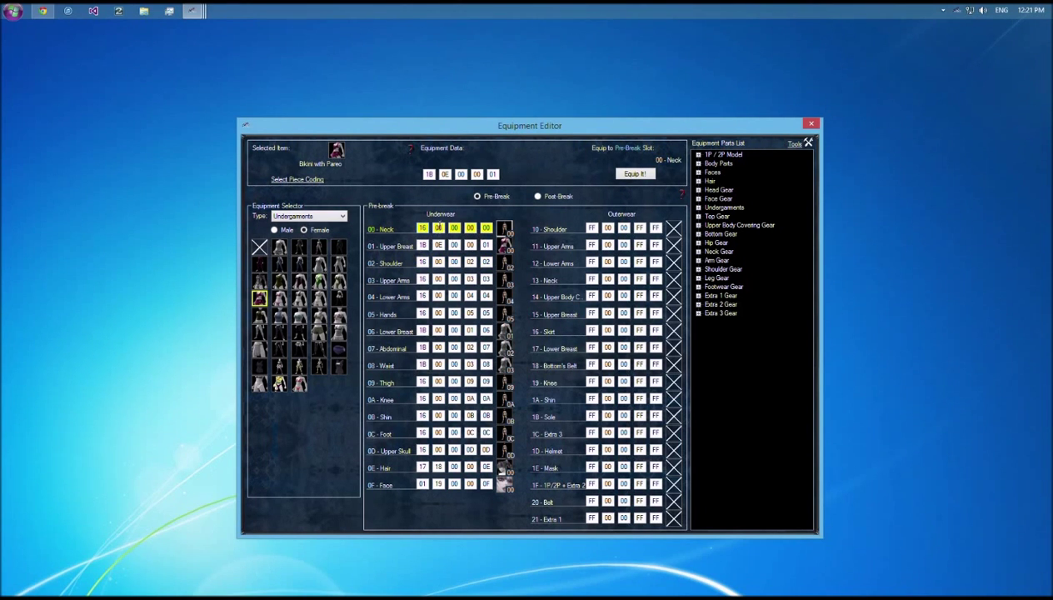
pyautogui.click(429, 244)
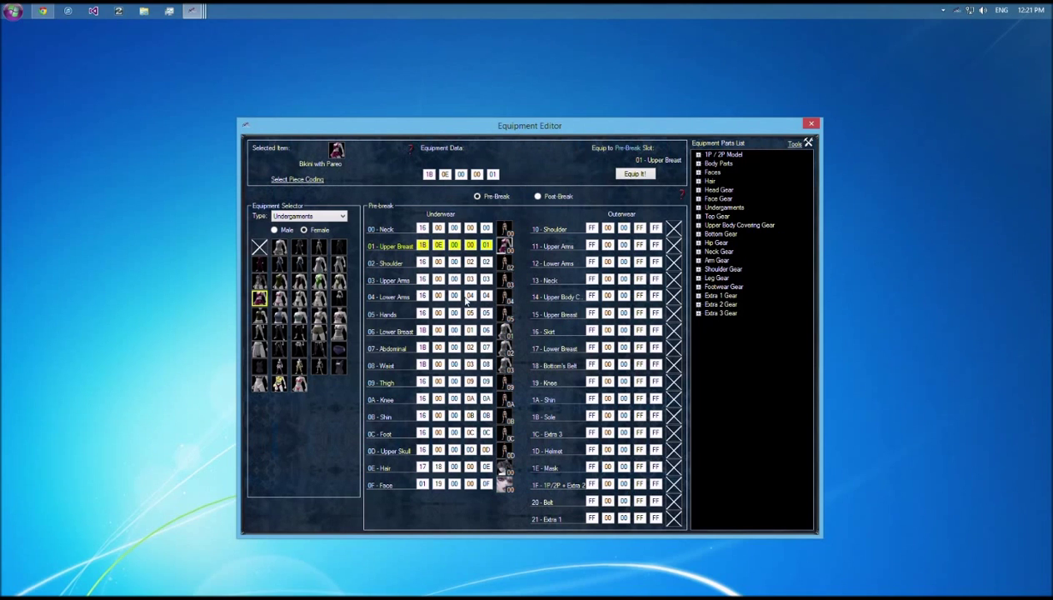
pyautogui.click(505, 298)
pyautogui.click(506, 315)
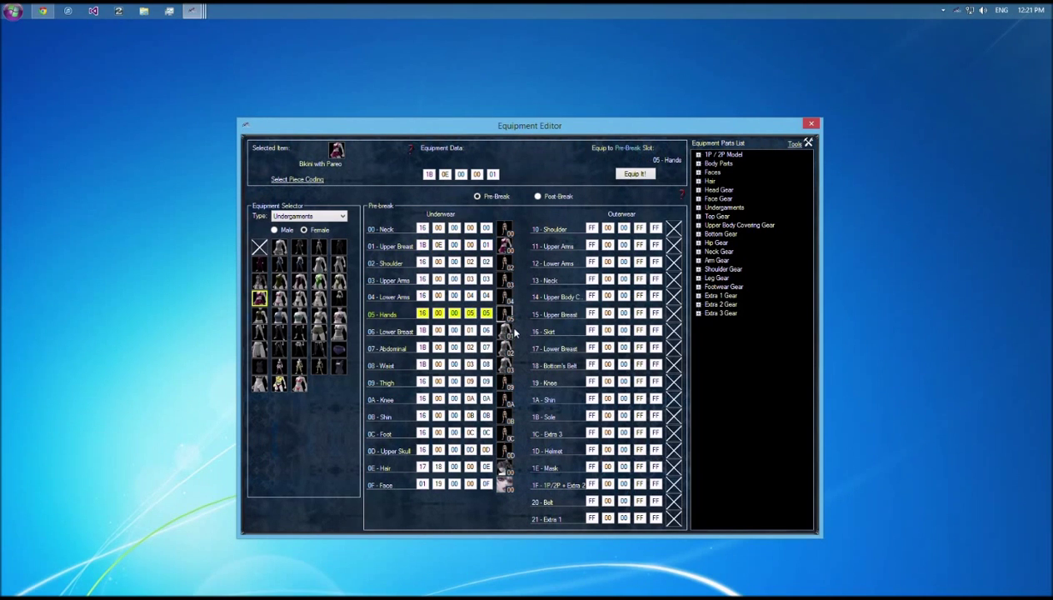
# Step: Equip Bikini with Pareo to the pre-break 01 - Upper Breast slot once more
pyautogui.click(472, 245)
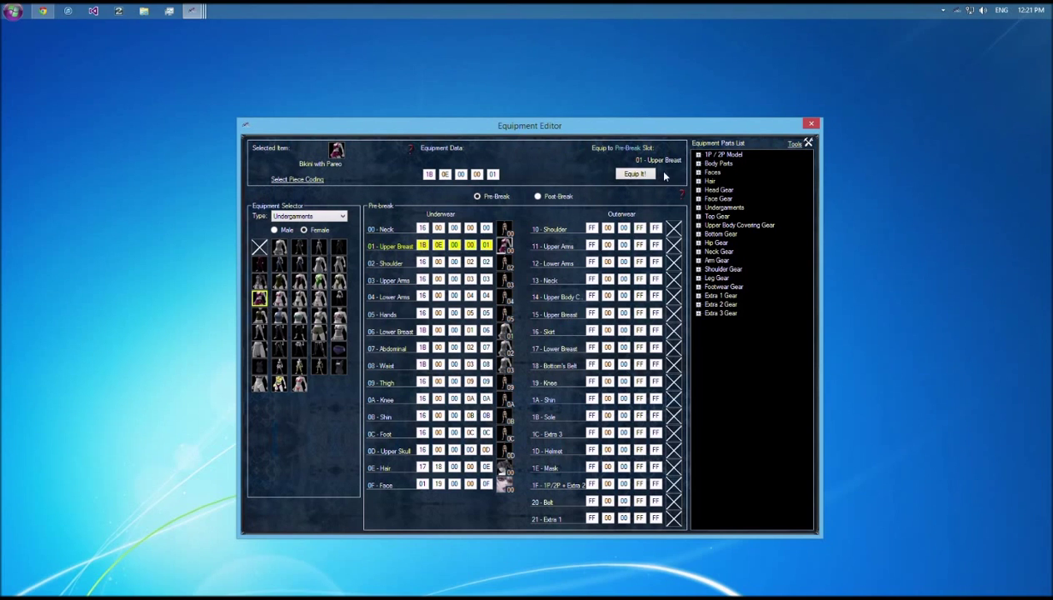
pyautogui.click(631, 175)
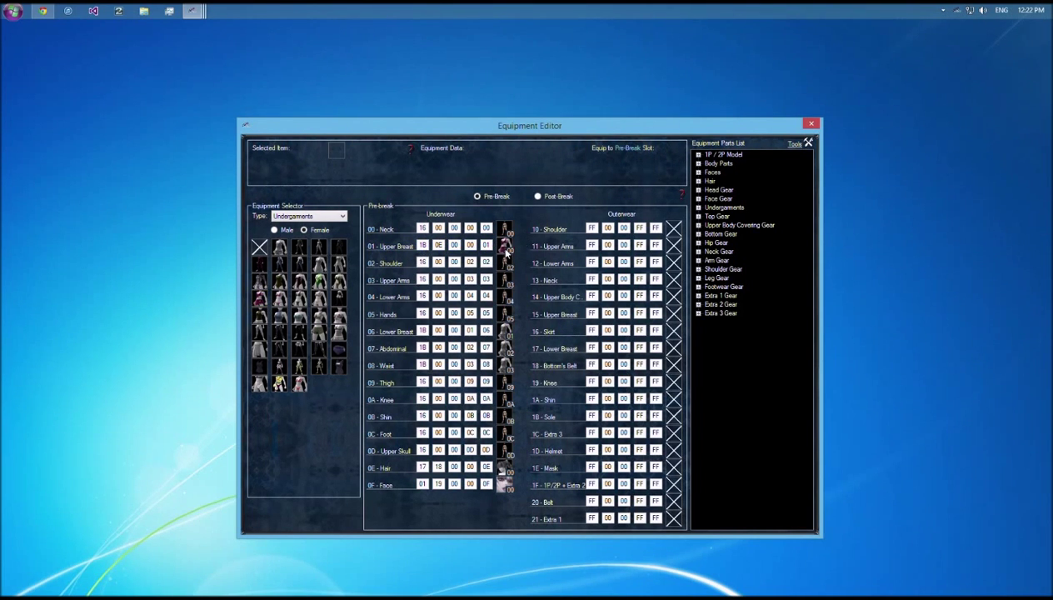
# Step: Equip the Bikini with Pareo piece 1B-0E-00-01-06 to the pre-break slot 06 - Lower Breast
pyautogui.click(261, 299)
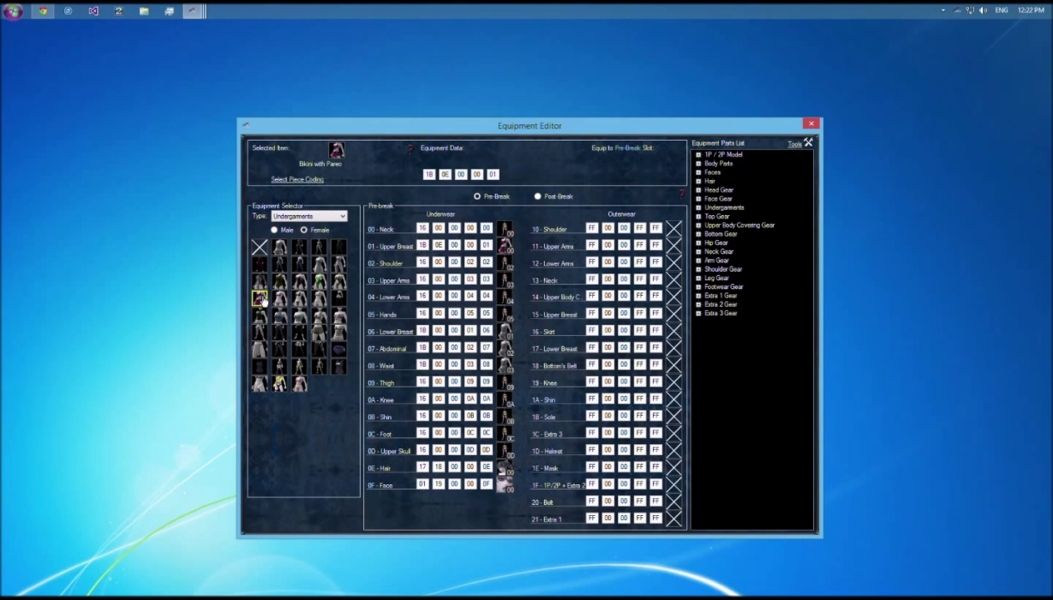
pyautogui.click(304, 180)
pyautogui.click(511, 296)
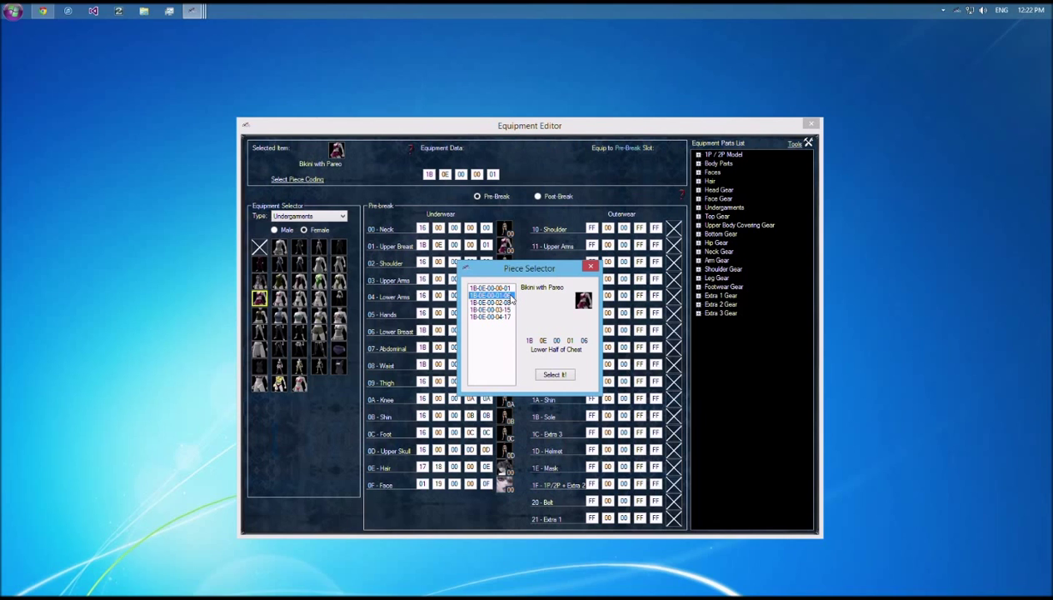
pyautogui.click(555, 374)
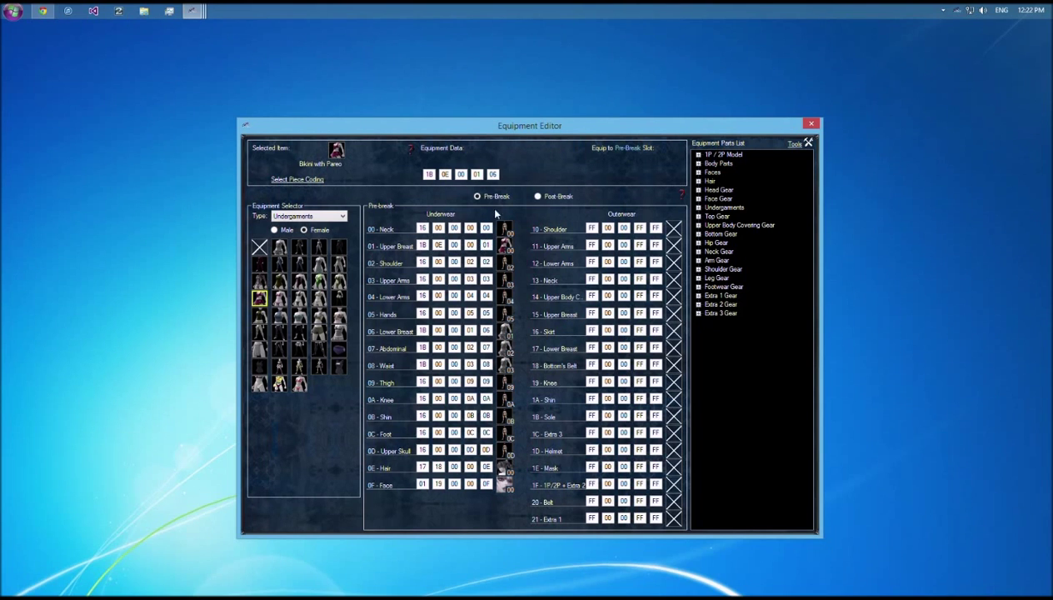
pyautogui.click(506, 332)
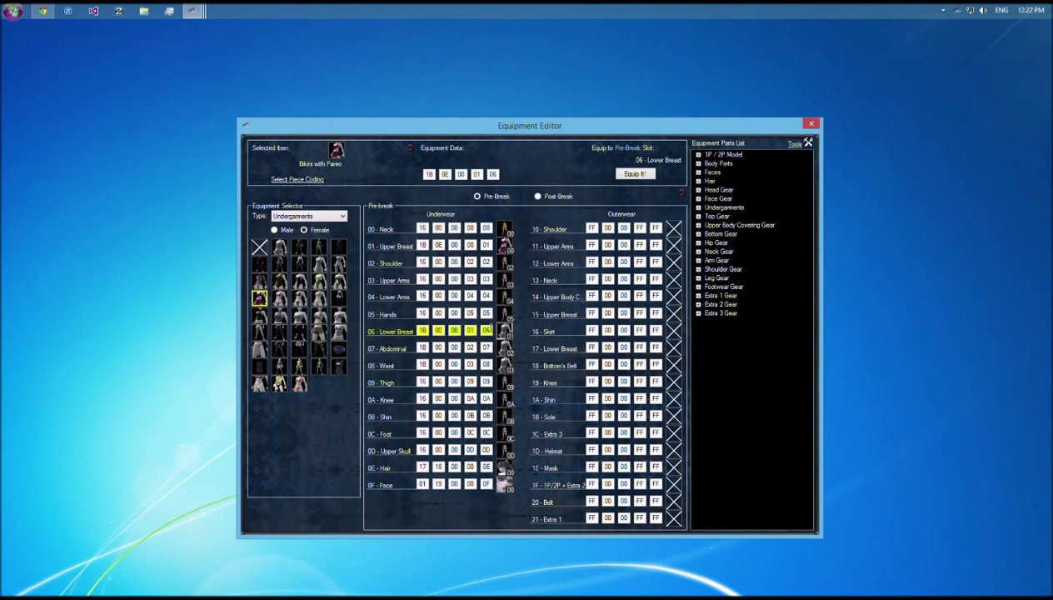
pyautogui.click(637, 174)
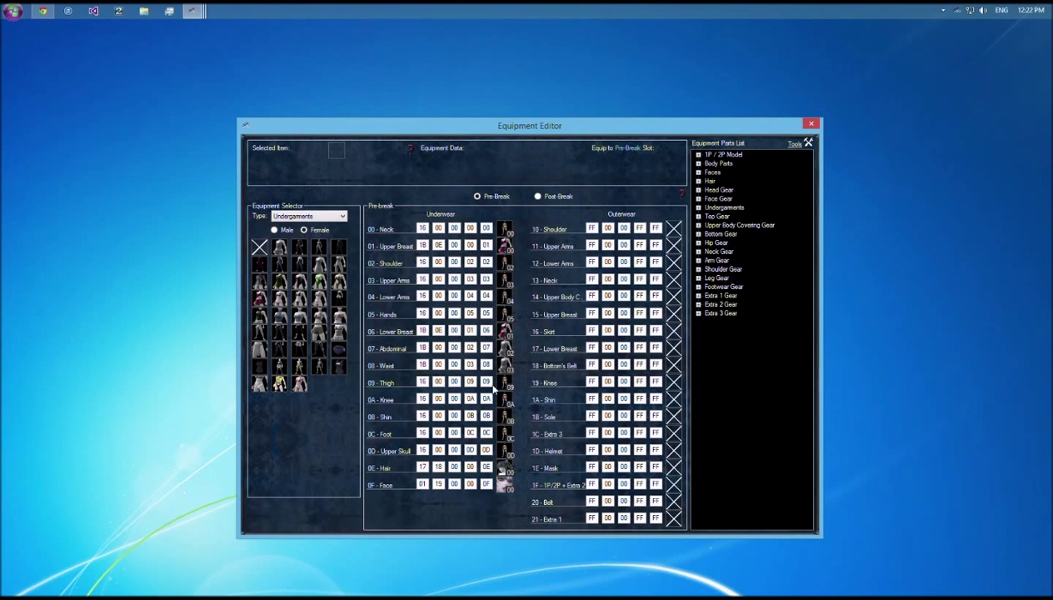
# Step: Set the values of the pre-break slot 07 - Abdominal to 1B-0E-00-02-08
pyautogui.click(502, 350)
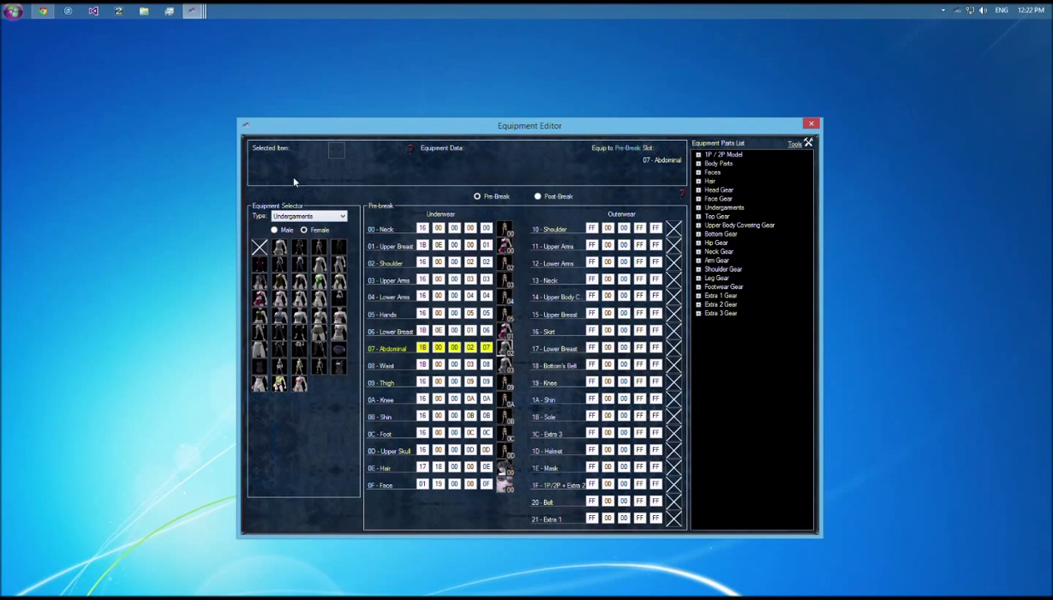
pyautogui.doubleClick(422, 347)
pyautogui.doubleClick(438, 346)
pyautogui.write('0E 00 02')
pyautogui.click(500, 367)
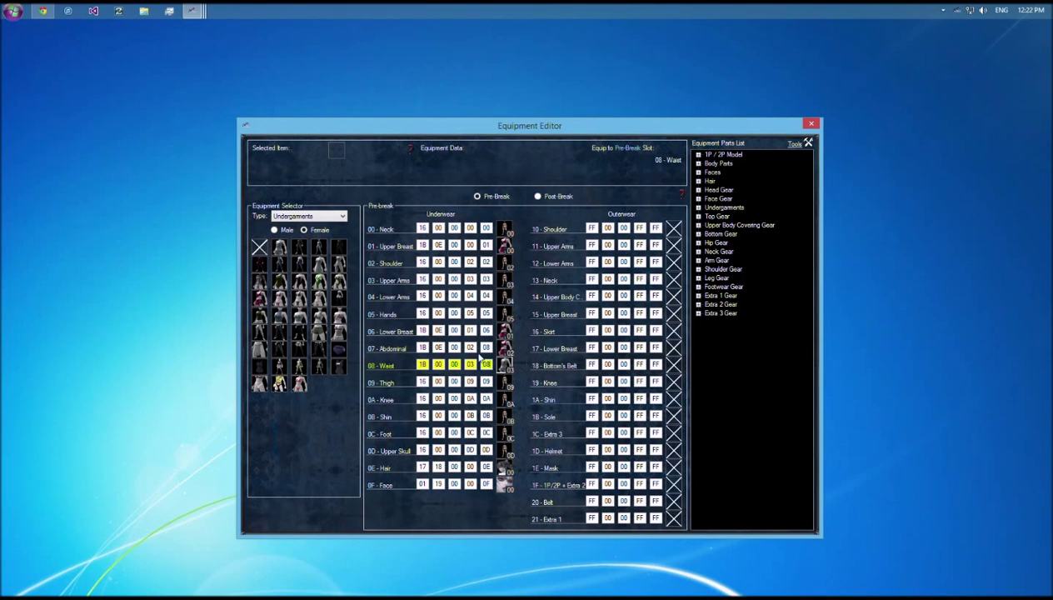
pyautogui.click(369, 348)
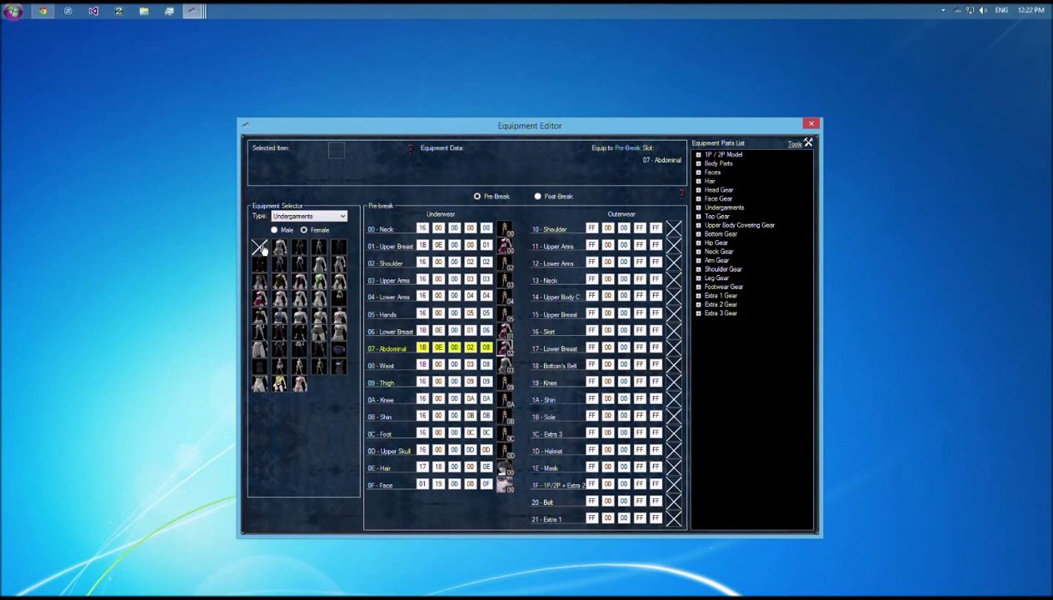
pyautogui.click(259, 246)
pyautogui.click(304, 216)
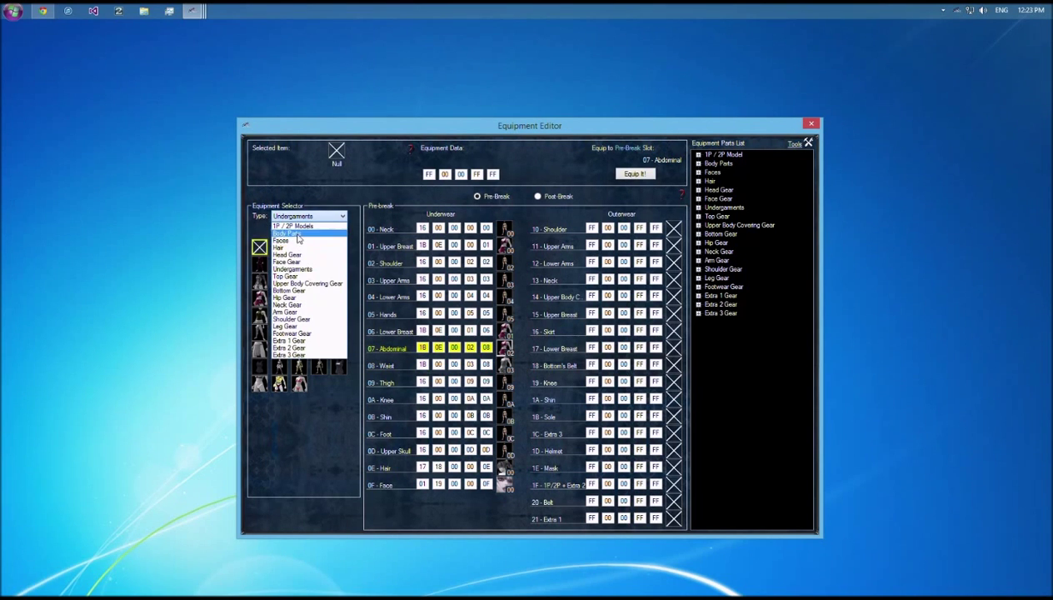
pyautogui.click(287, 233)
pyautogui.click(279, 246)
pyautogui.click(311, 178)
pyautogui.click(502, 338)
pyautogui.click(541, 373)
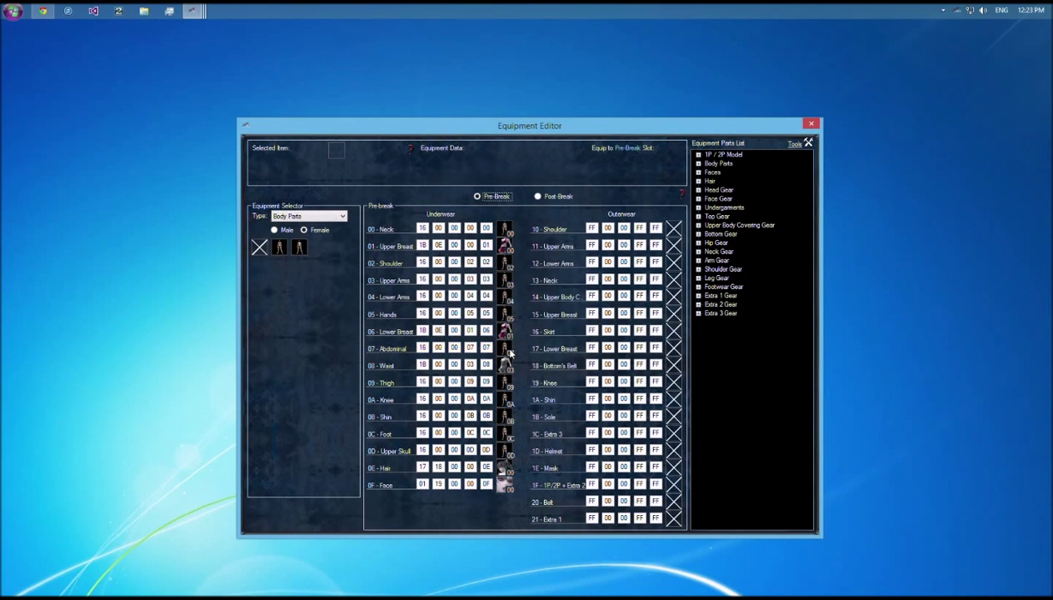
# Step: Set the pre-break slot 08 - Waist to the Bikini with Pareo coding 1B-0E-00-02-08
pyautogui.click(497, 349)
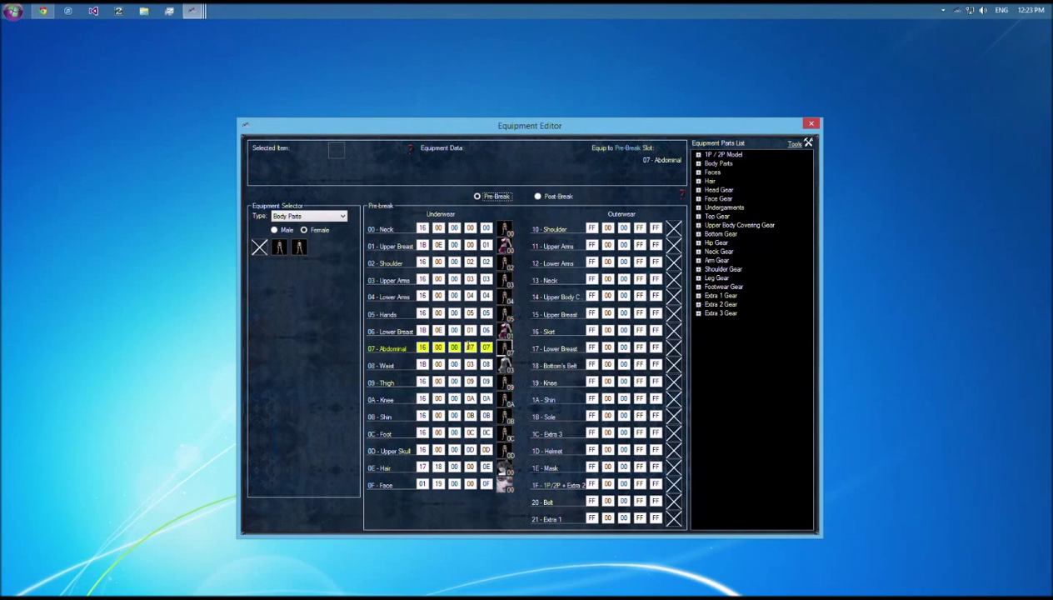
pyautogui.click(439, 365)
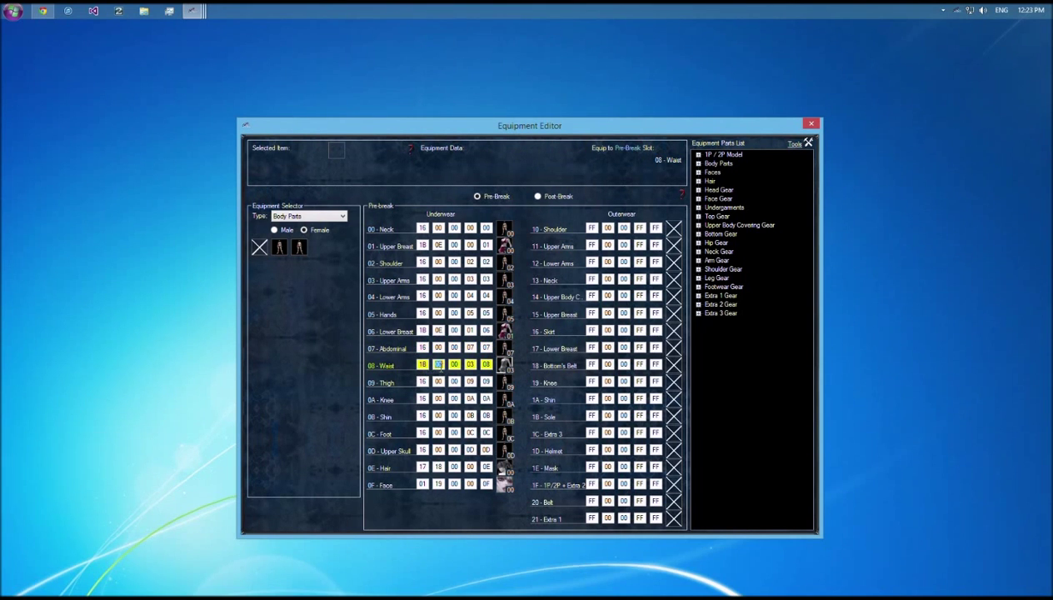
pyautogui.press('Tab')
pyautogui.press('Tab')
pyautogui.click(505, 382)
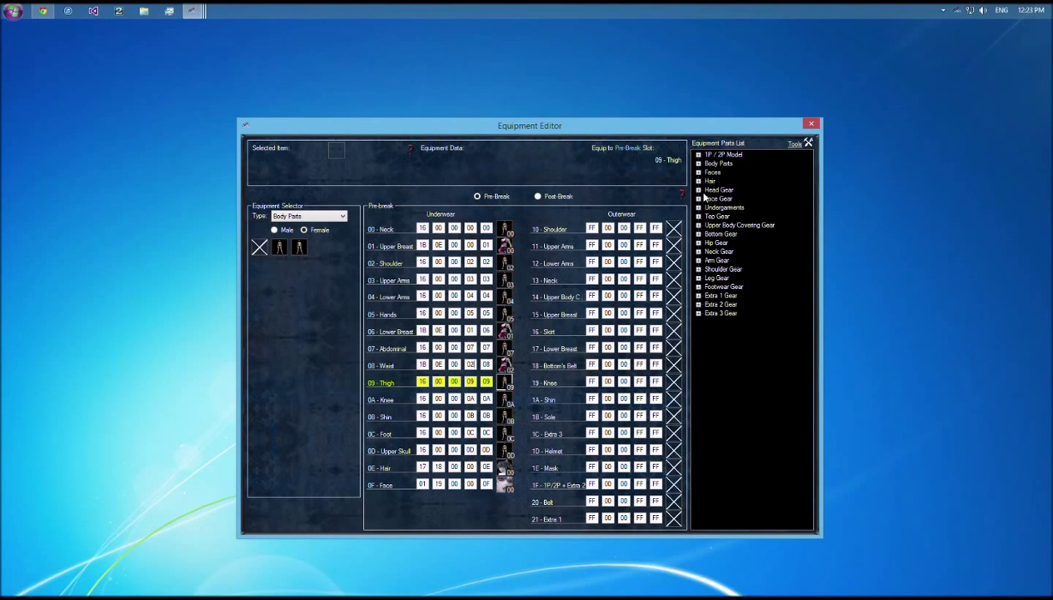
# Step: Review the Bikini with Pareo piece codings under the female Undergarments in the Equipment Parts List
pyautogui.click(698, 207)
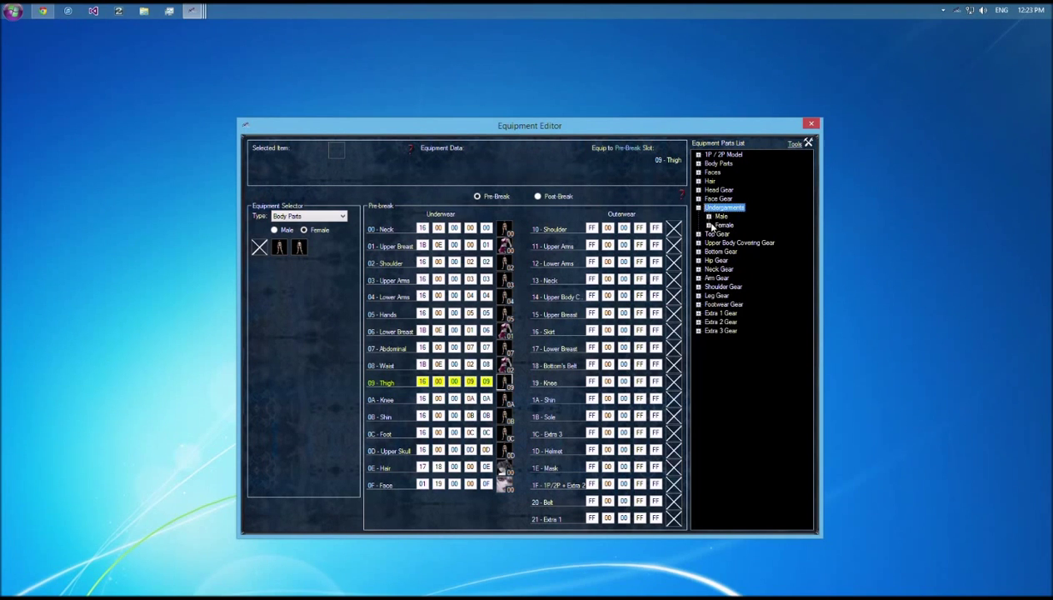
pyautogui.click(707, 225)
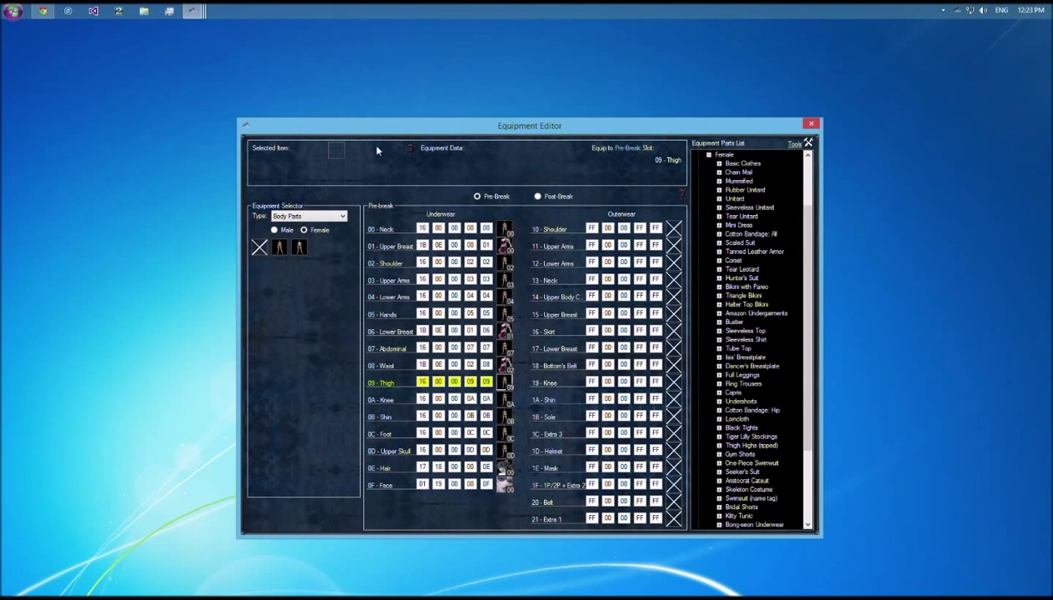
pyautogui.click(717, 287)
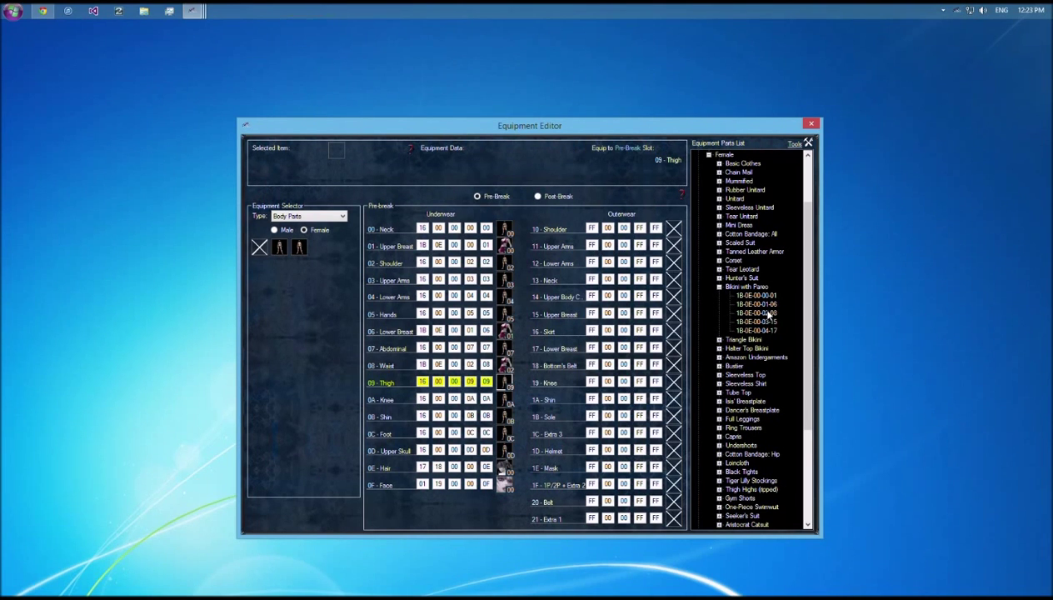
pyautogui.click(761, 295)
pyautogui.click(763, 305)
pyautogui.click(764, 314)
pyautogui.click(759, 322)
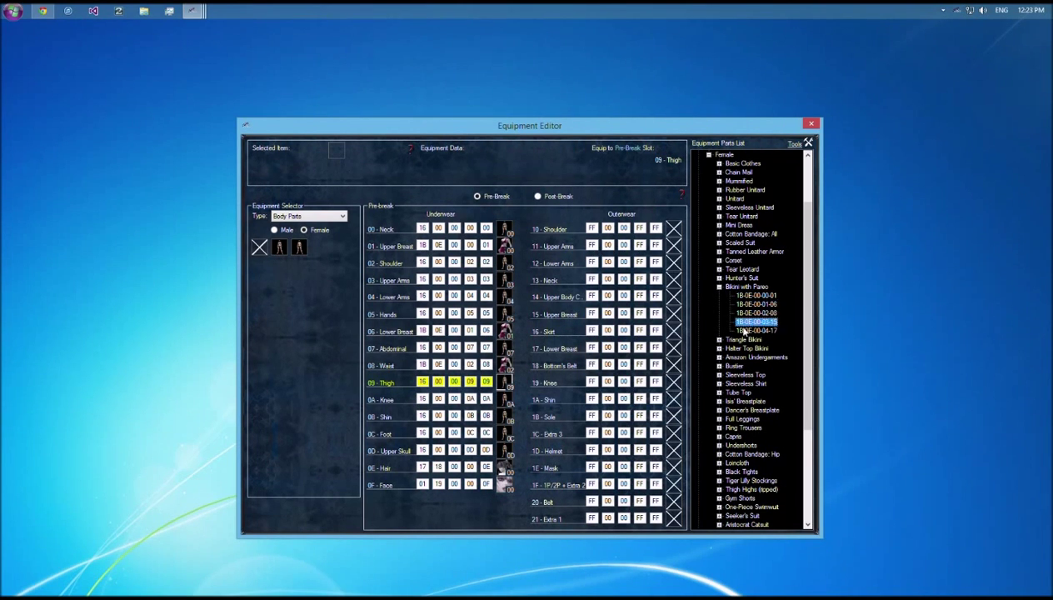
# Step: Set the pre-break outerwear slot 15 - Upper Breast to 1B-0E-00-03-15
pyautogui.click(565, 319)
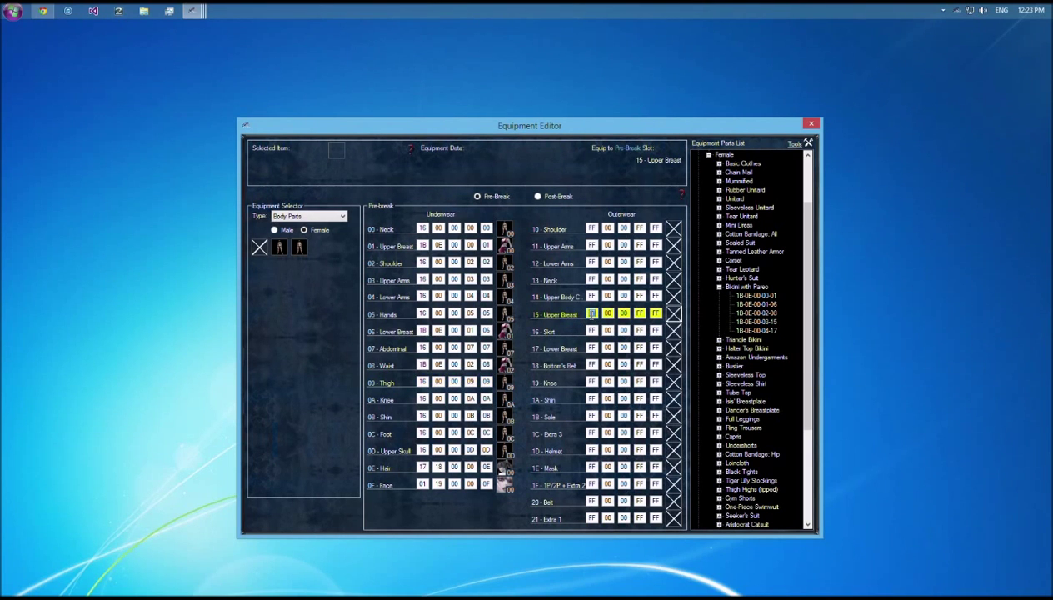
pyautogui.write('1B')
pyautogui.press('Tab')
pyautogui.write('0E')
pyautogui.write('03')
pyautogui.press('Tab')
# Step: Set the pre-break outerwear slot 17 - Lower Breast to 1B-0E-00-04-17
pyautogui.click(591, 348)
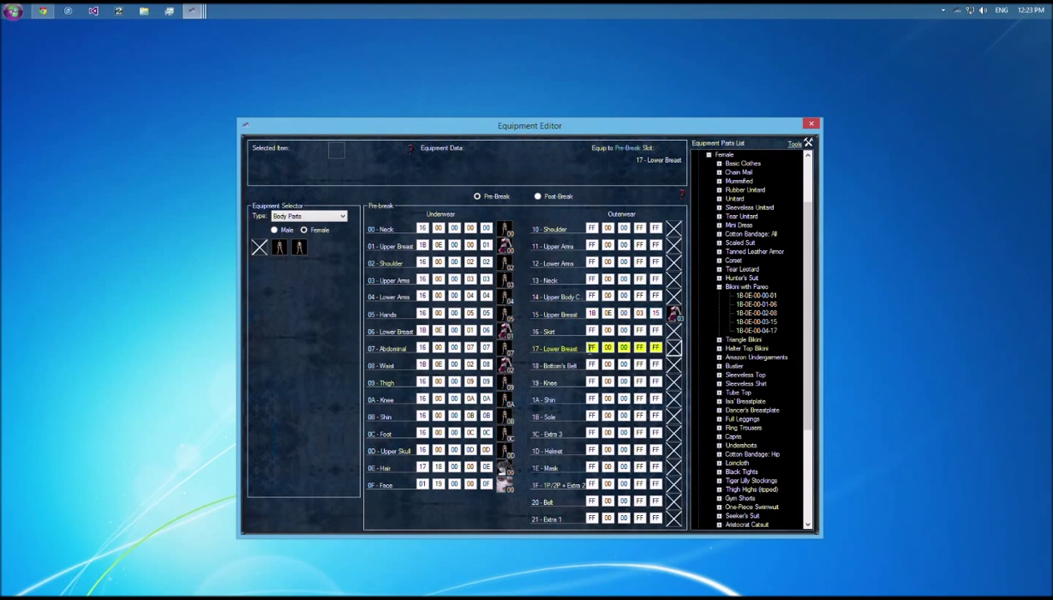
pyautogui.write('1B')
pyautogui.press('Tab')
pyautogui.write('0E')
pyautogui.press('Tab')
pyautogui.write('04')
pyautogui.click(563, 370)
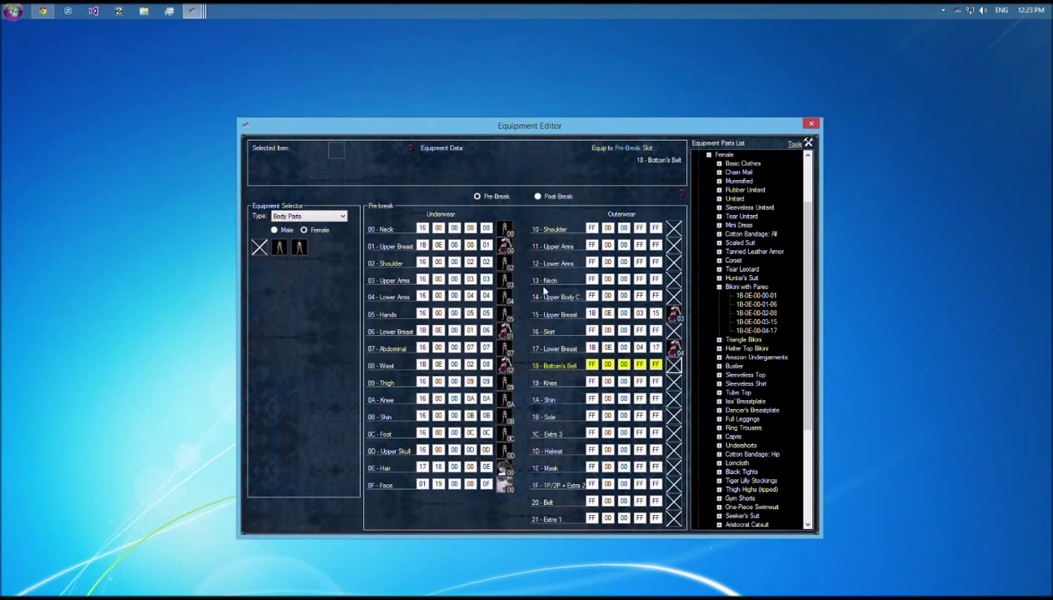
# Step: Collapse the Bikini with Pareo and female Undergarments entries in the parts list and reselect slot 17 - Lower Breast
pyautogui.click(717, 287)
pyautogui.click(710, 156)
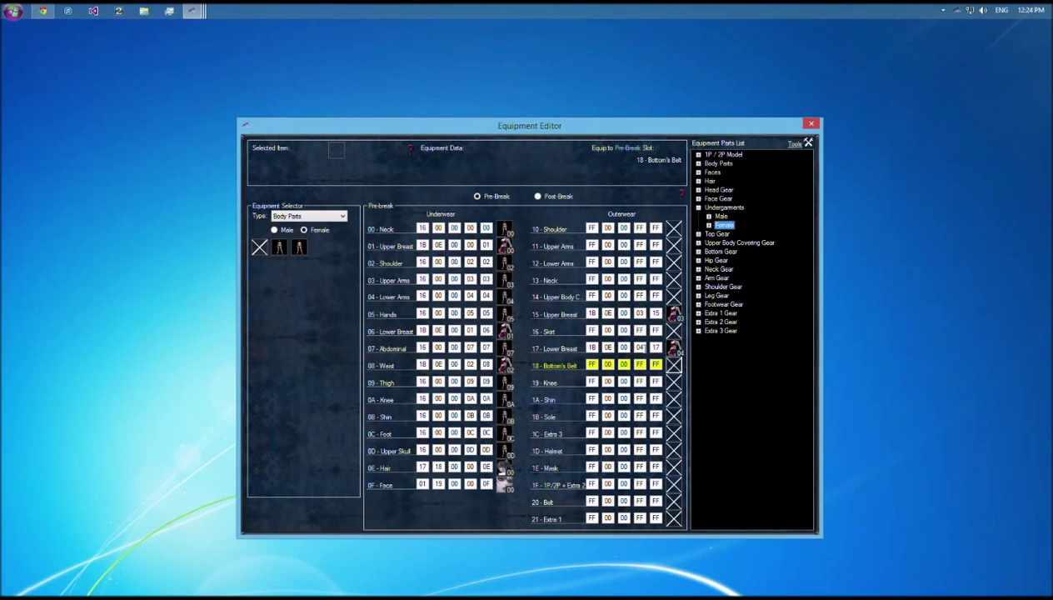
pyautogui.click(573, 353)
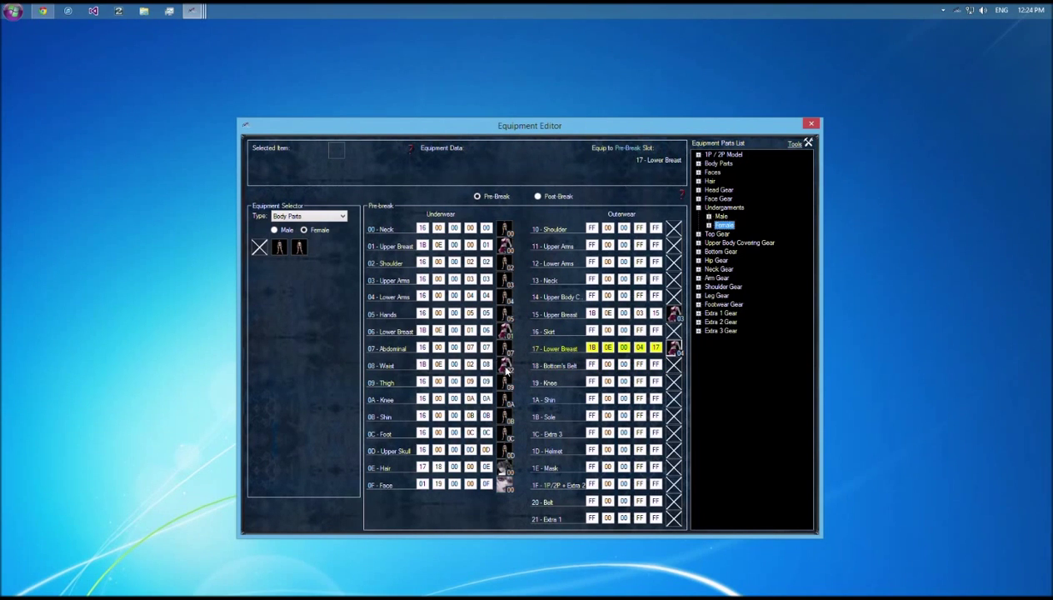
# Step: Equip the female undergarment Corset, coding 1B-0B-00-00-06, to the pre-break slot 06 - Lower Breast
pyautogui.click(286, 217)
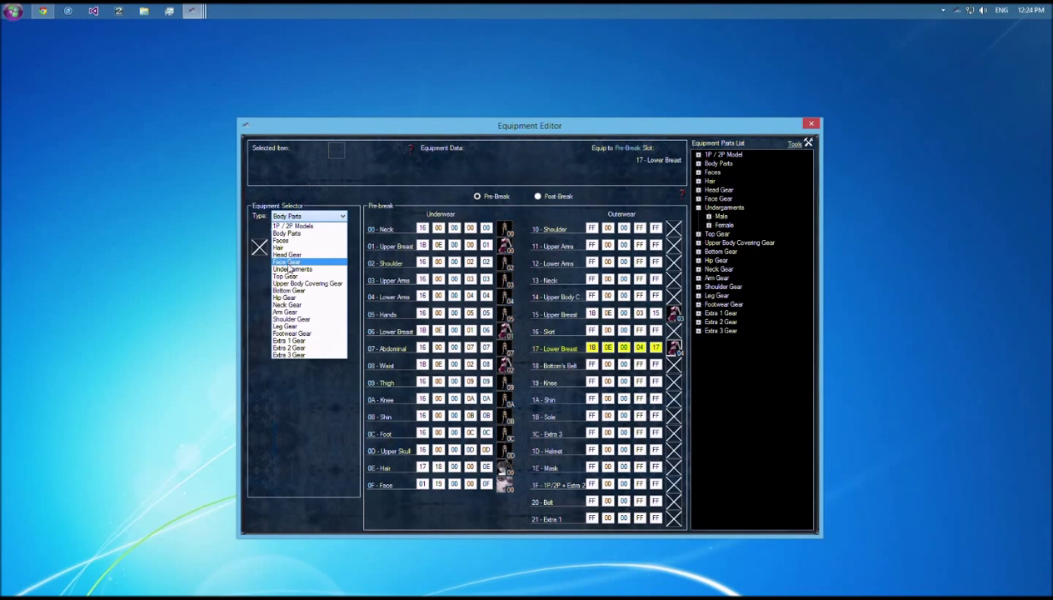
pyautogui.click(284, 261)
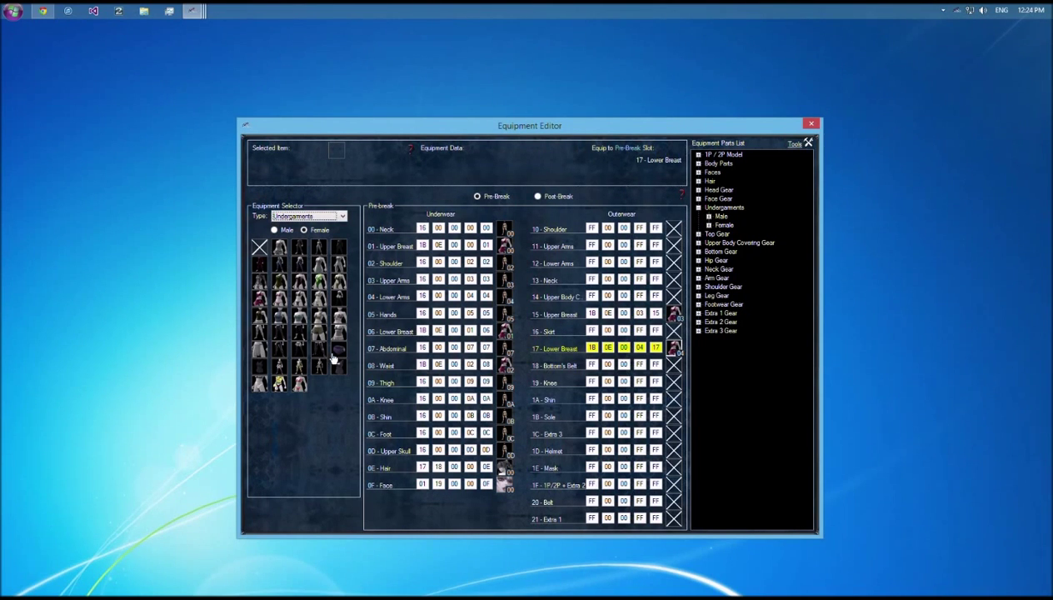
pyautogui.click(298, 281)
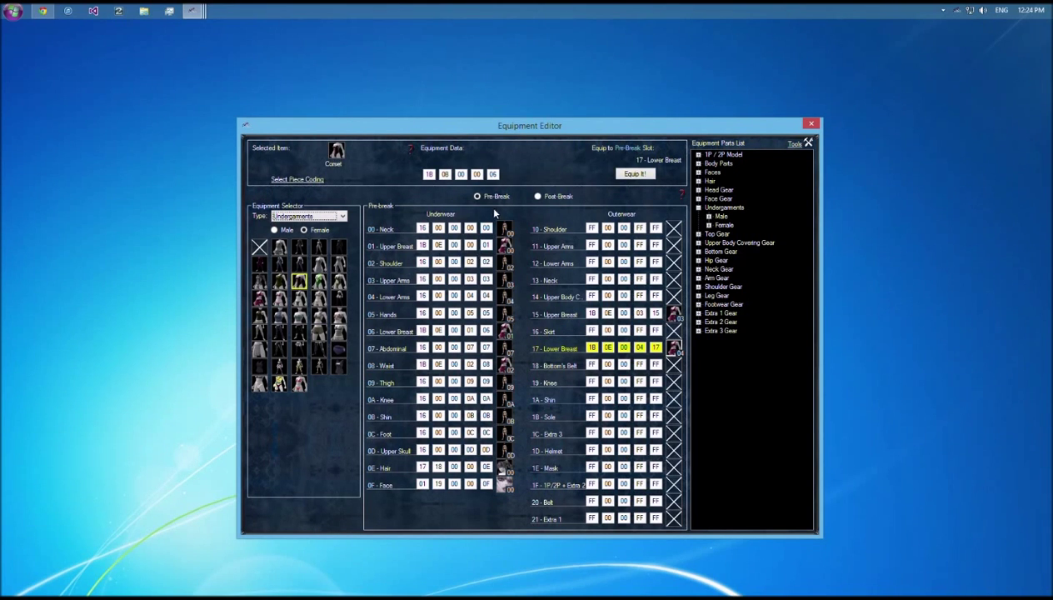
pyautogui.click(498, 329)
pyautogui.click(631, 173)
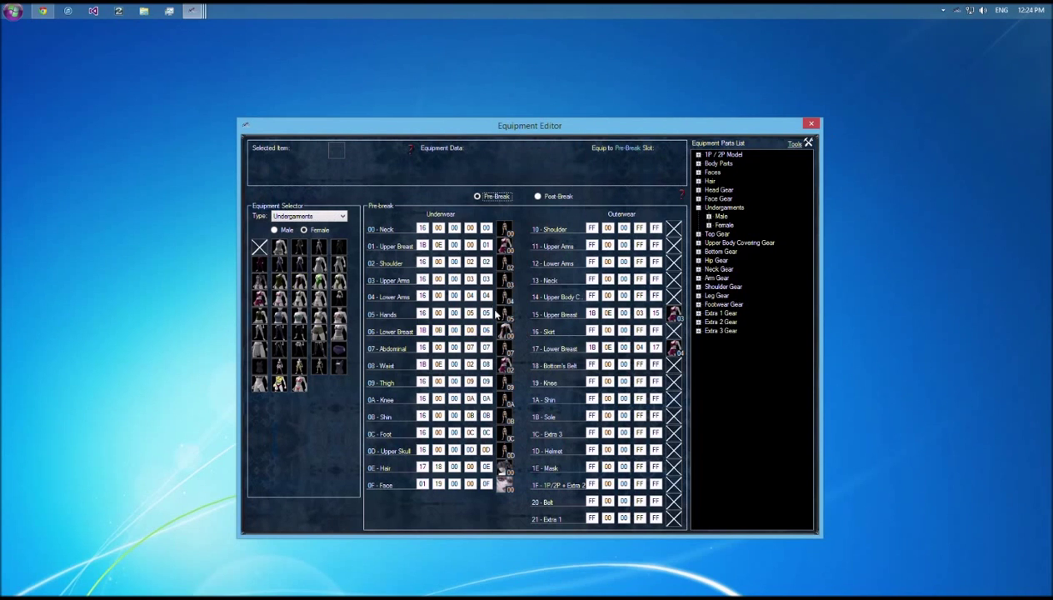
# Step: Look up the female Corset codings, and set slot 07 - Abdominal to 1B-0C-00-01-07 and slot 08 - Waist to 1B-0C-00-02-08
pyautogui.click(502, 350)
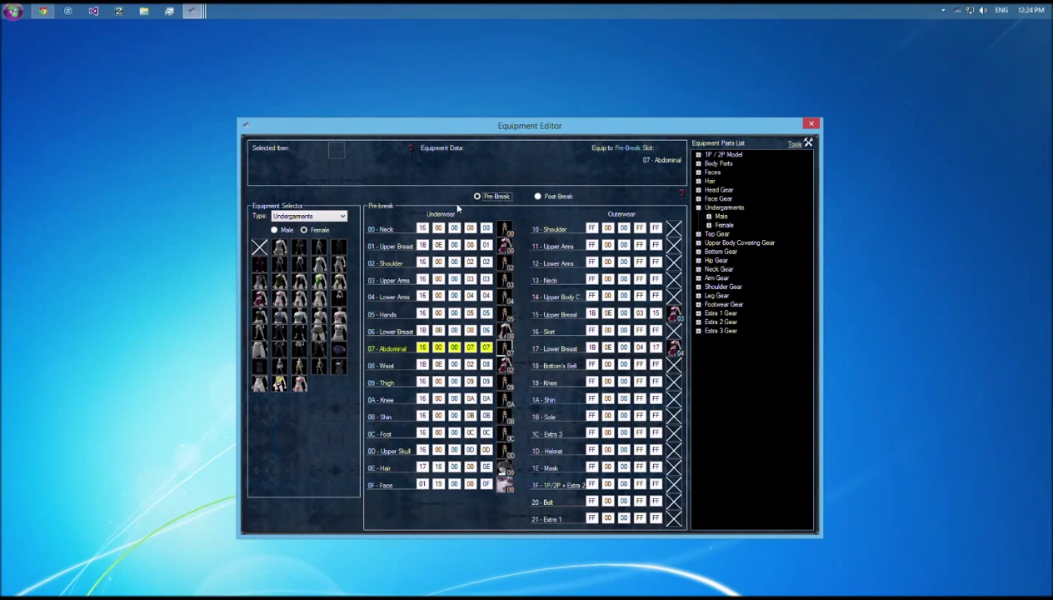
pyautogui.click(710, 226)
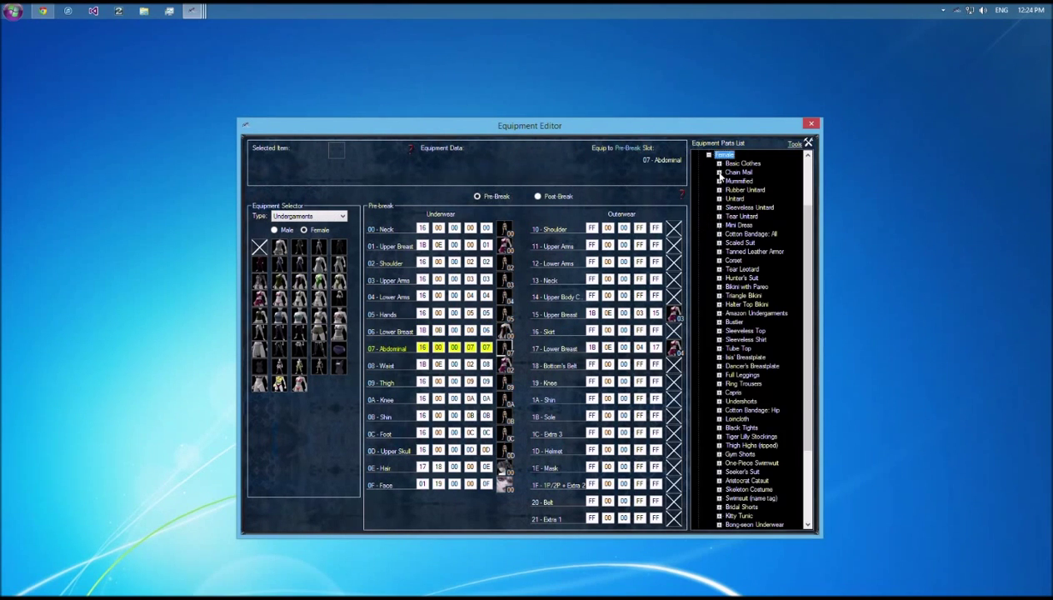
pyautogui.click(720, 260)
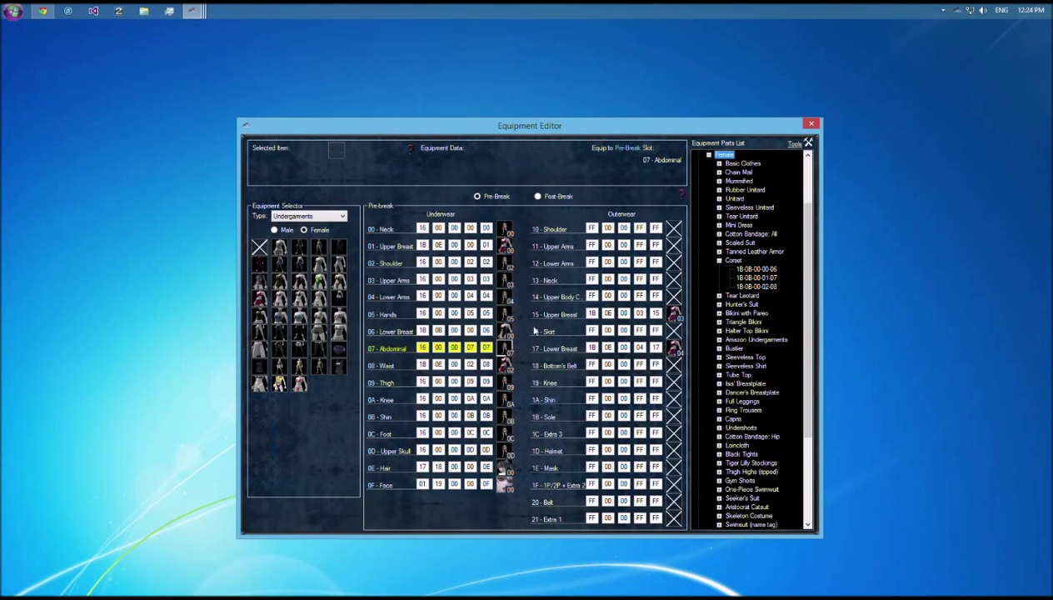
pyautogui.click(437, 364)
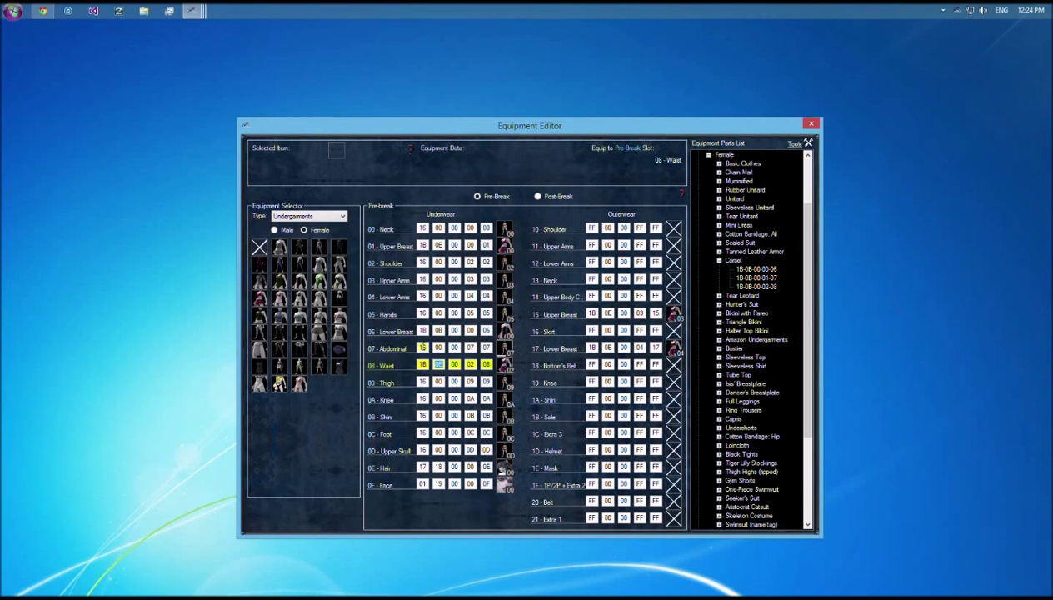
pyautogui.click(438, 347)
pyautogui.write('C0001')
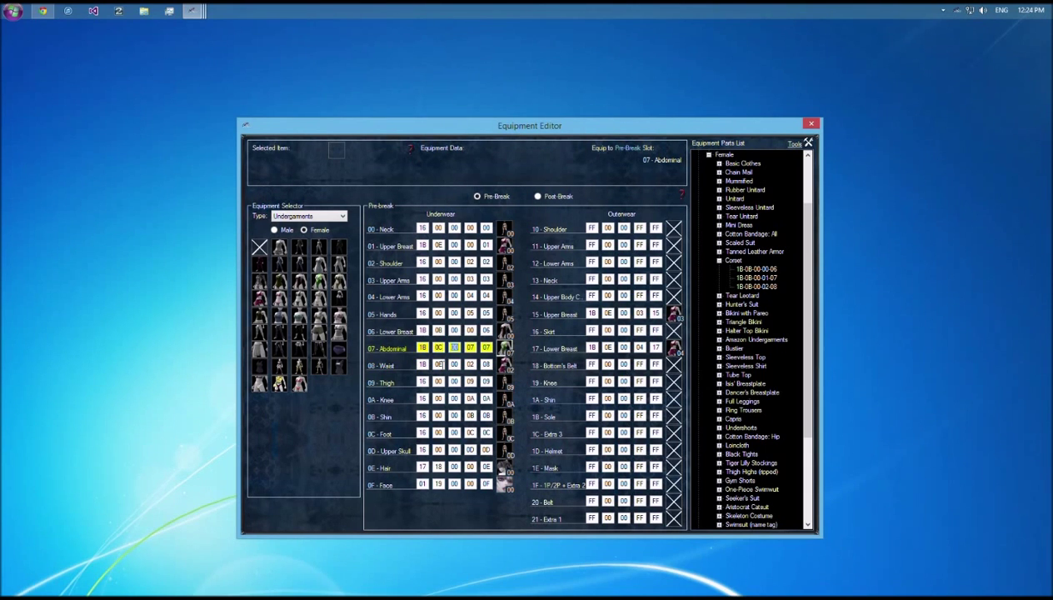
pyautogui.write('07')
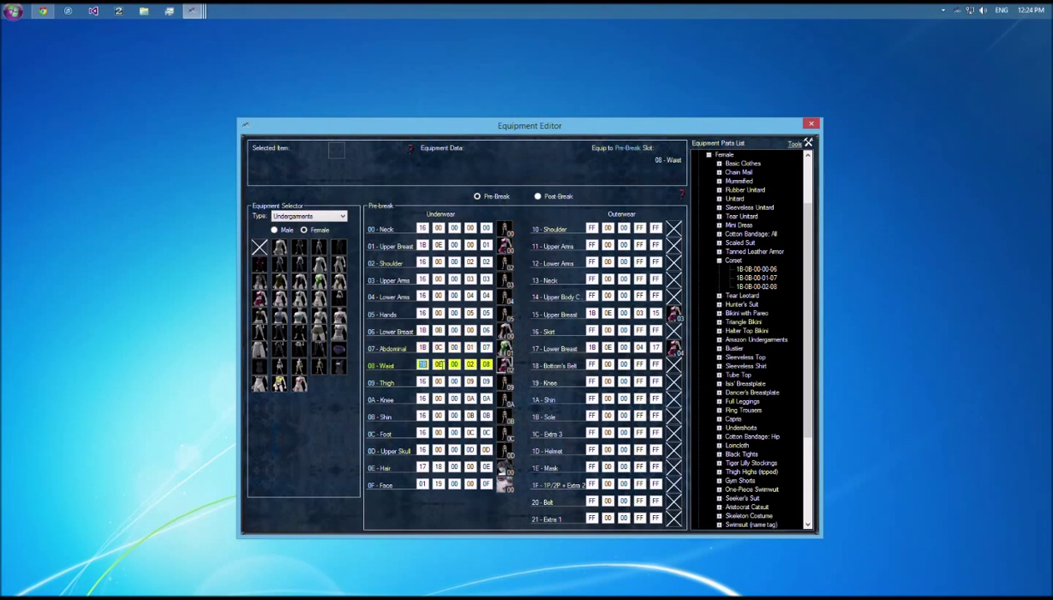
pyautogui.write('1B0C')
# Step: Correct the second value of slots 07 - Abdominal and 08 - Waist to 0B to match the Corset
pyautogui.click(436, 343)
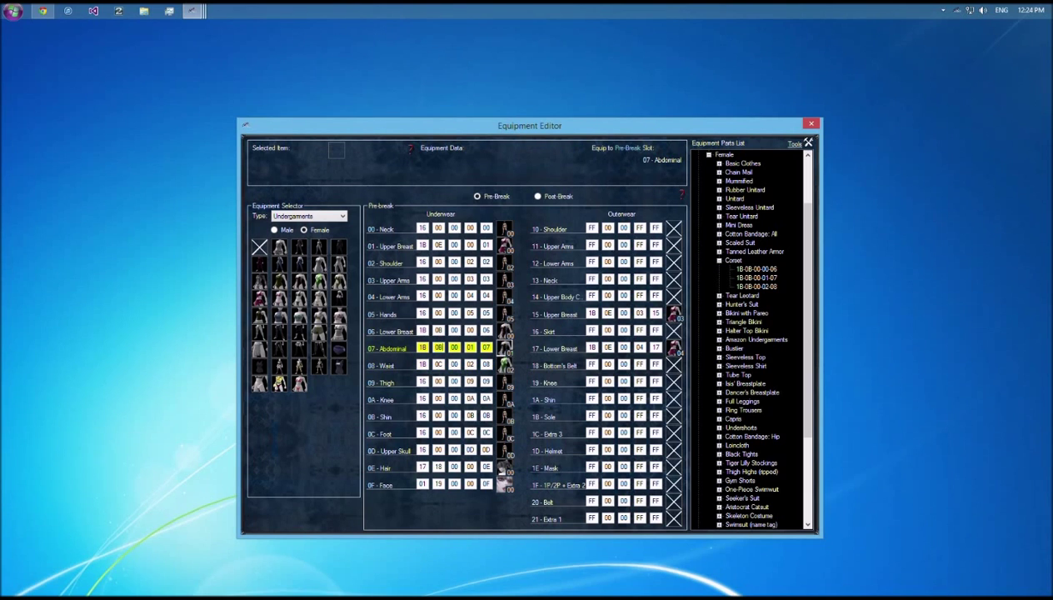
pyautogui.click(439, 363)
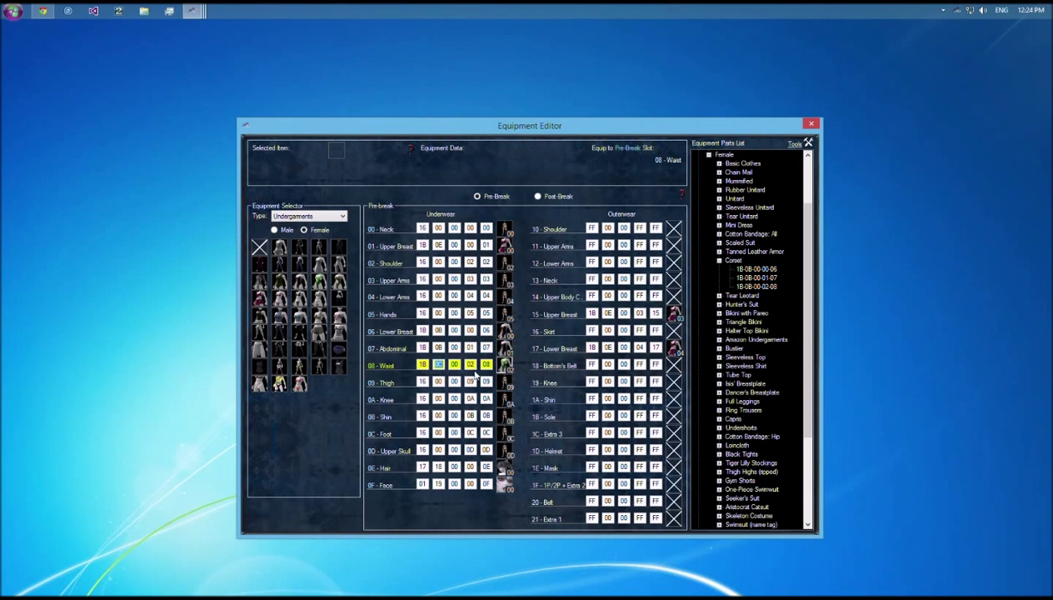
pyautogui.write('0B')
# Step: Check the female Tear Leotard's data, and load Female Body (no bra) piece coding 16-00-00-0E-01 for slot 01 - Upper Breast without equipping it
pyautogui.click(322, 280)
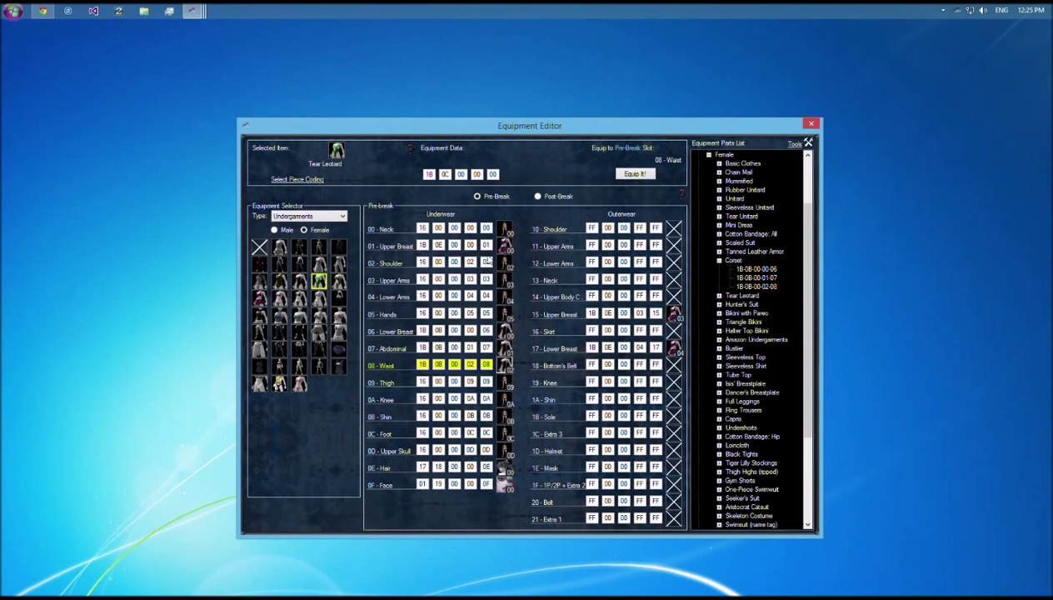
pyautogui.click(405, 247)
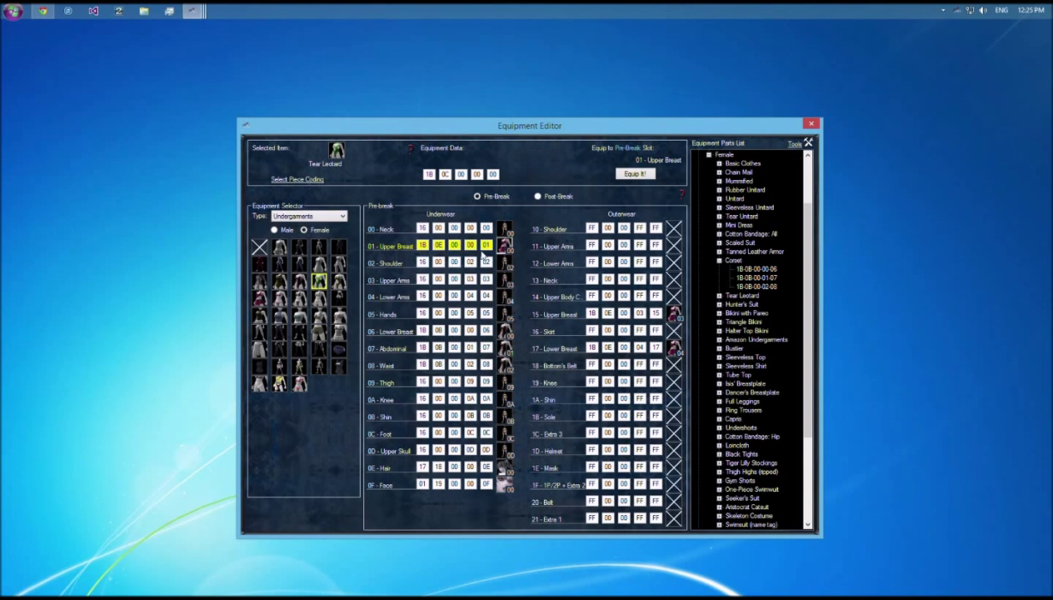
pyautogui.click(316, 216)
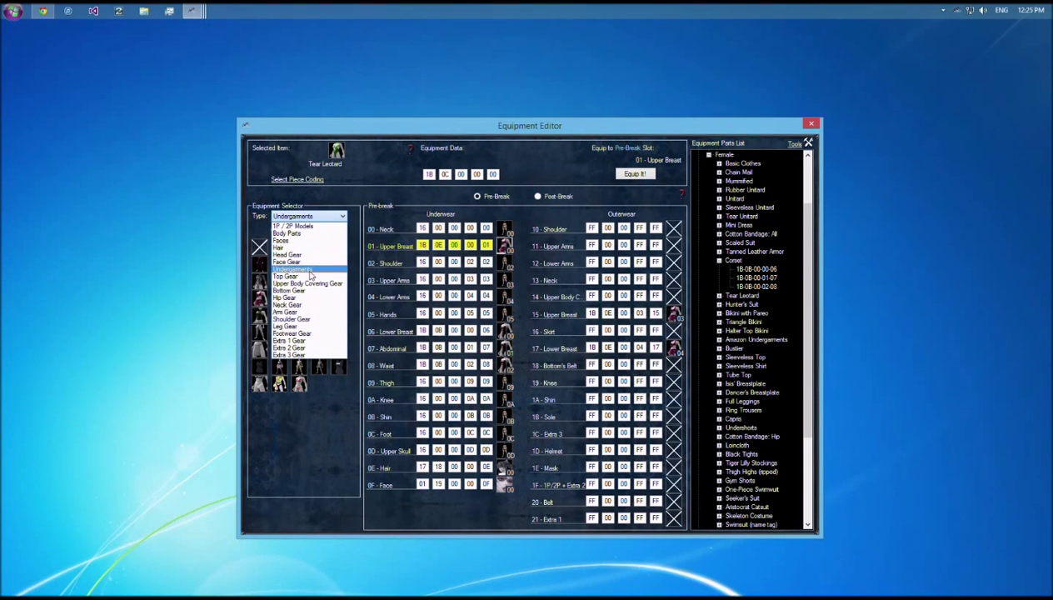
pyautogui.click(304, 234)
pyautogui.click(305, 231)
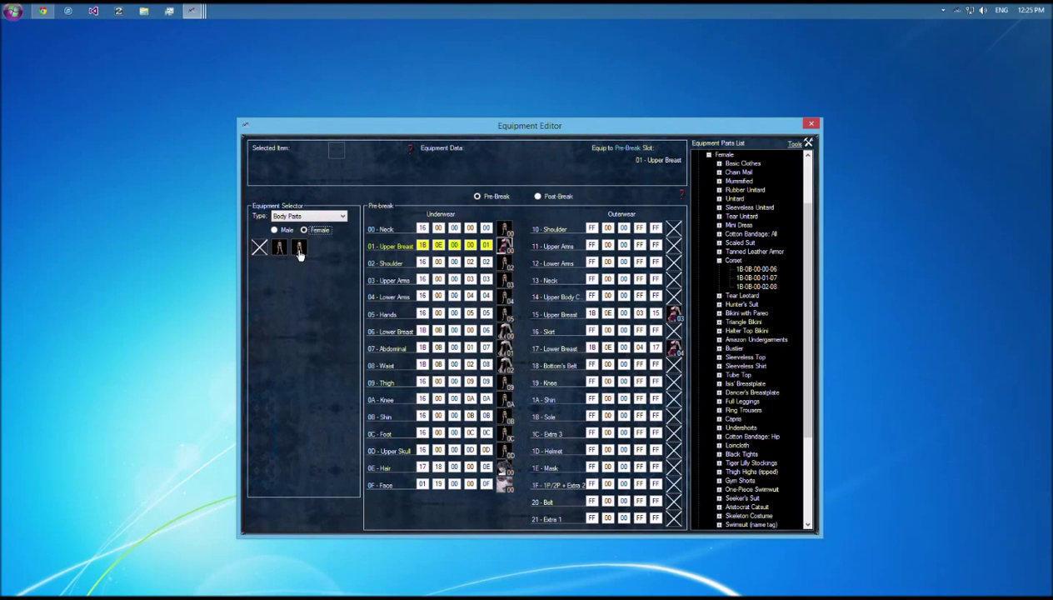
pyautogui.click(300, 252)
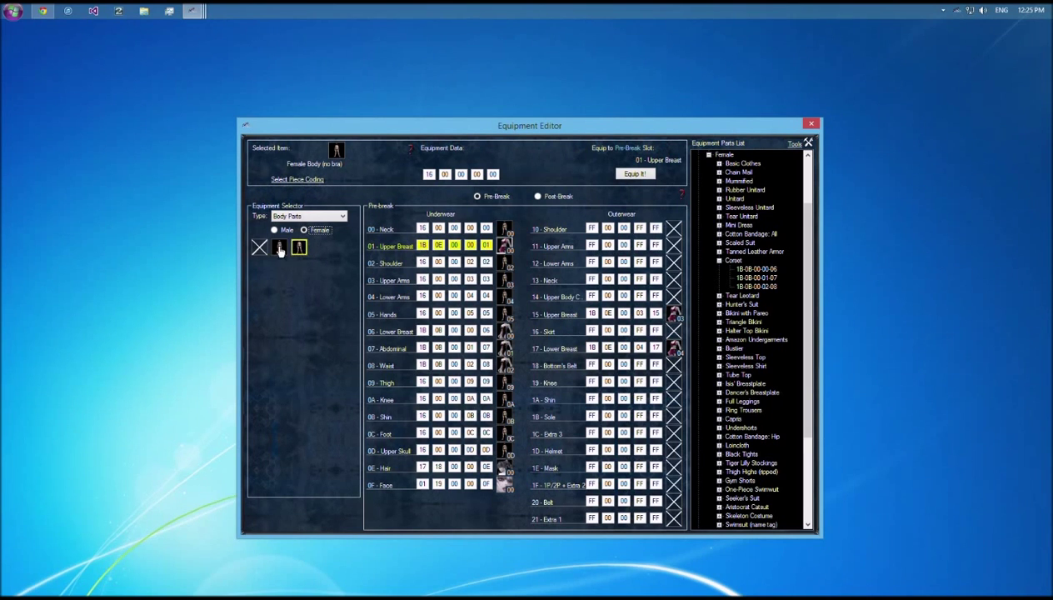
pyautogui.click(305, 180)
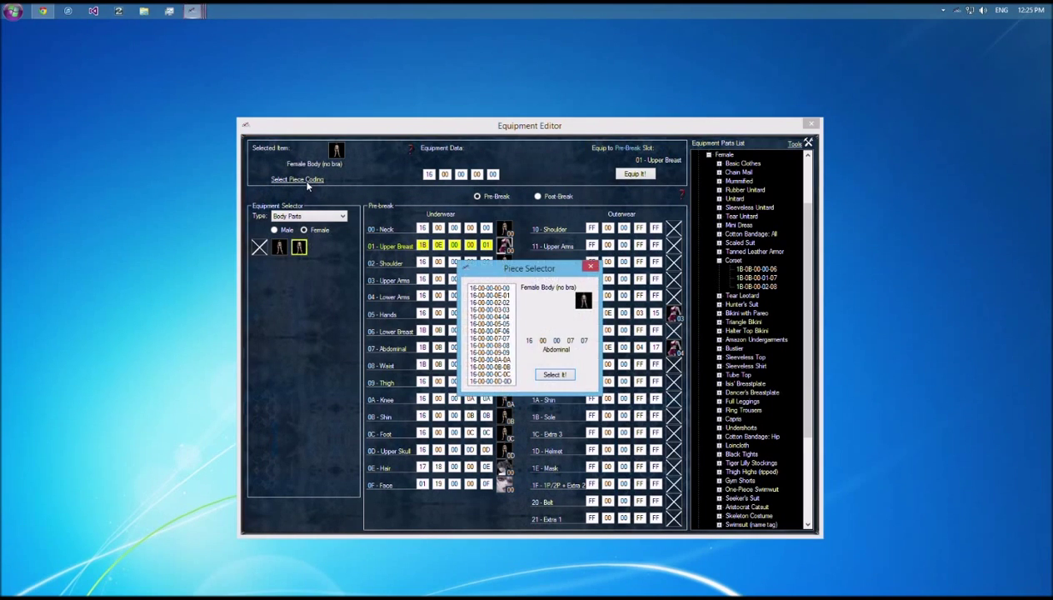
pyautogui.click(493, 295)
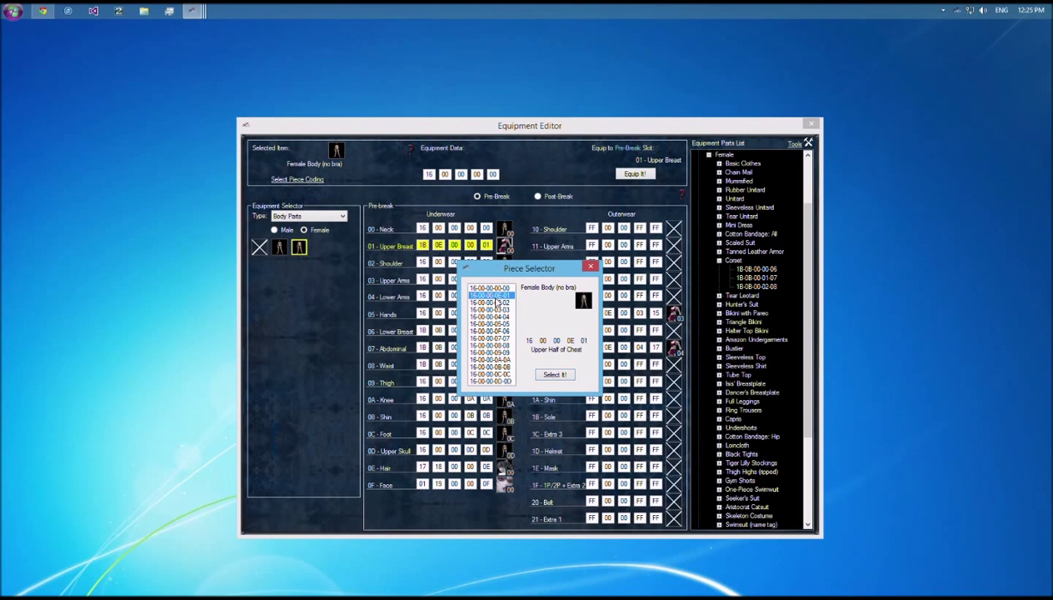
pyautogui.click(555, 375)
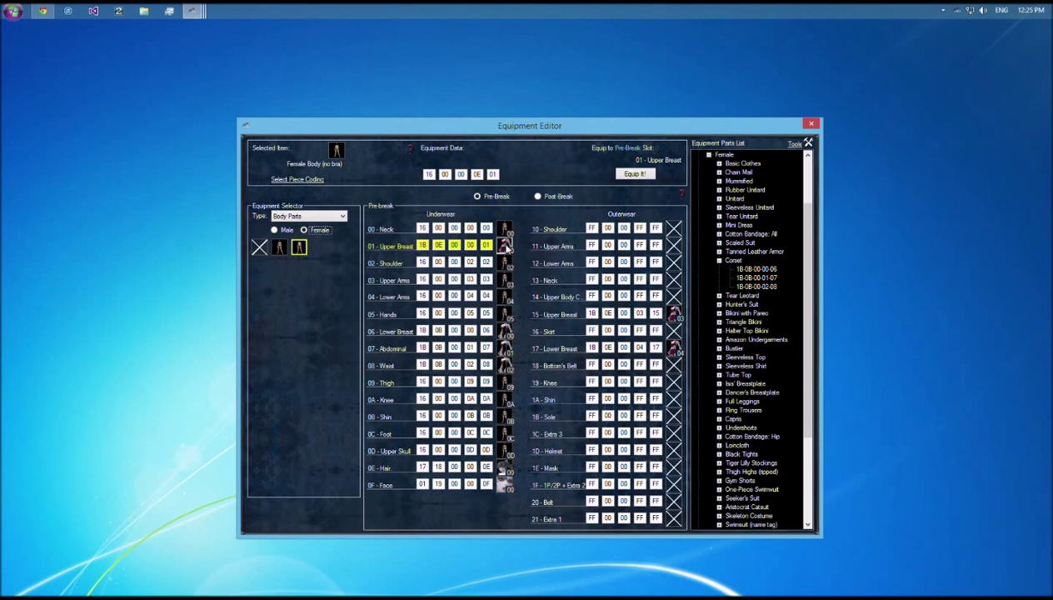
# Step: Equip the male Spiky Short hair, data 03-17-00-00-0E, to the pre-break slot 21 - Extra 1
pyautogui.click(675, 313)
pyautogui.click(327, 217)
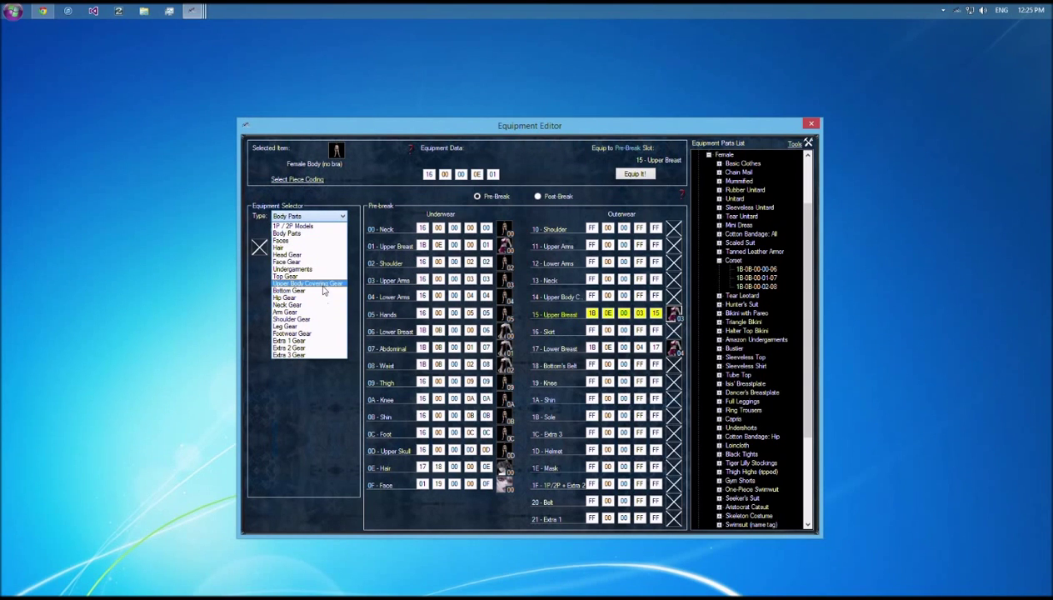
pyautogui.click(323, 254)
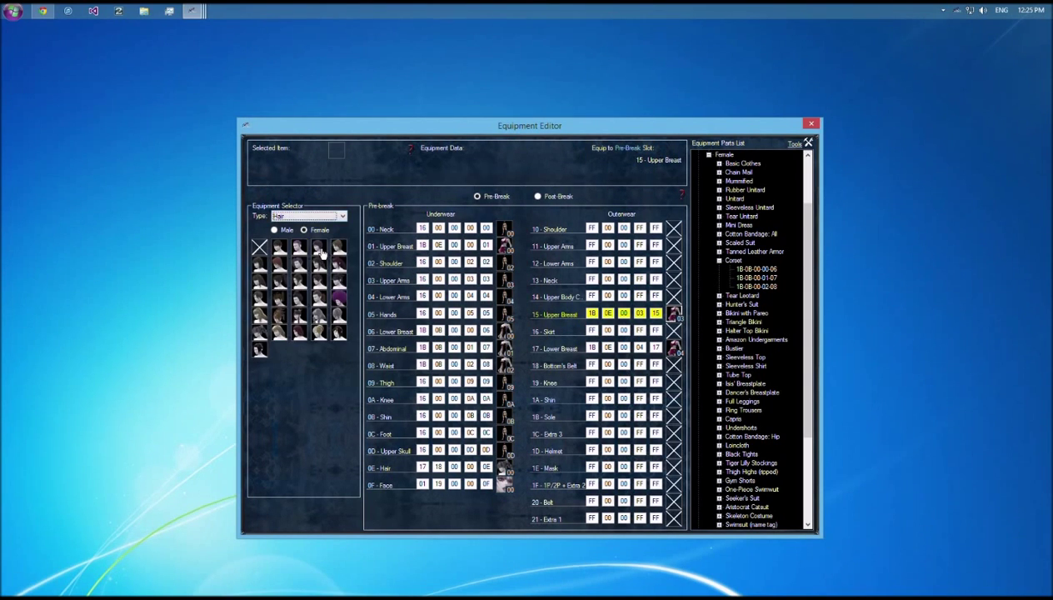
pyautogui.click(507, 472)
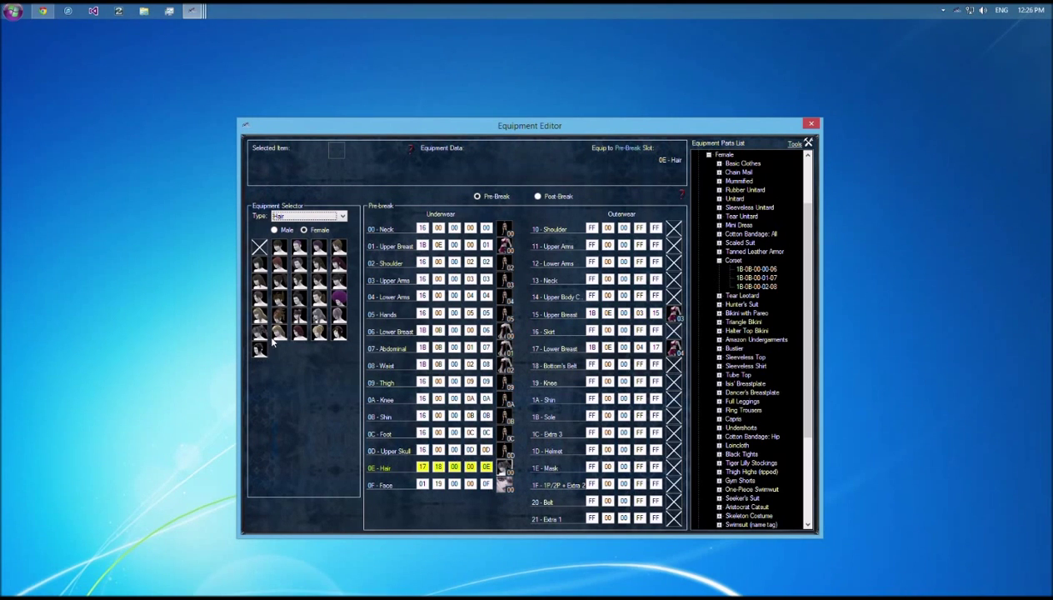
pyautogui.click(281, 229)
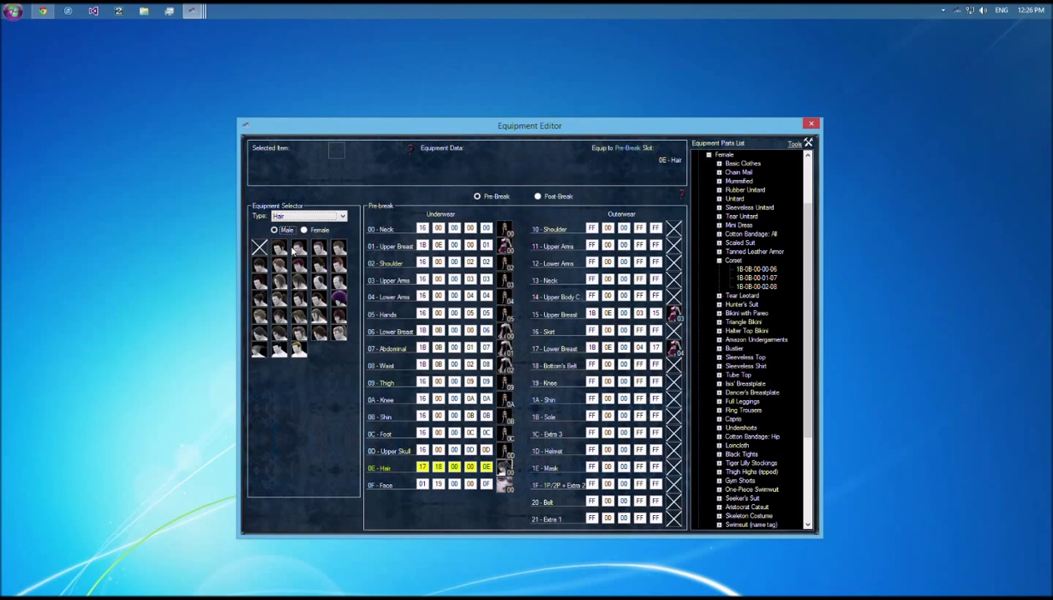
pyautogui.click(339, 316)
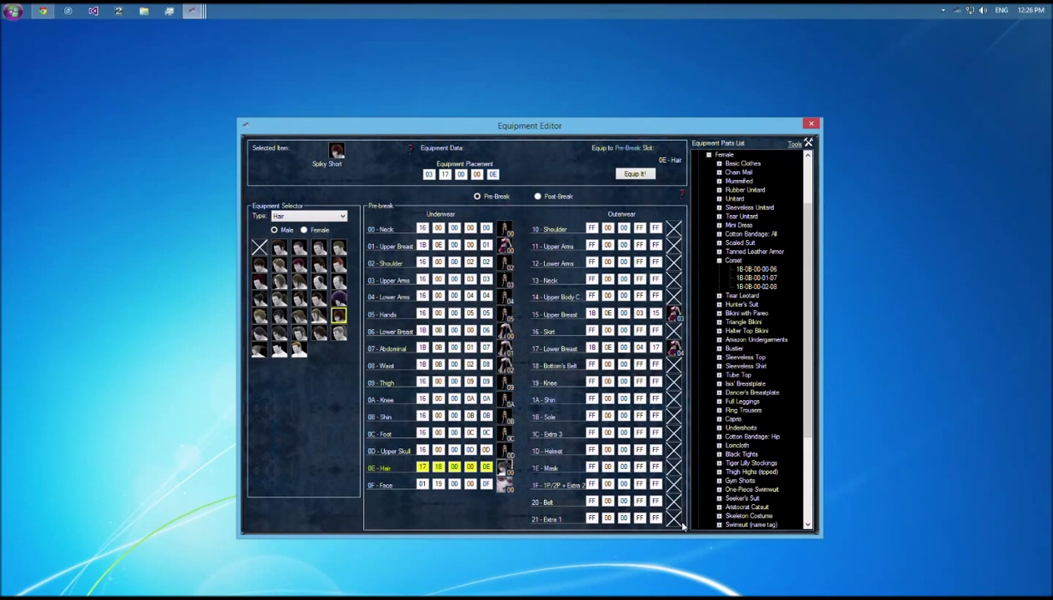
pyautogui.click(674, 517)
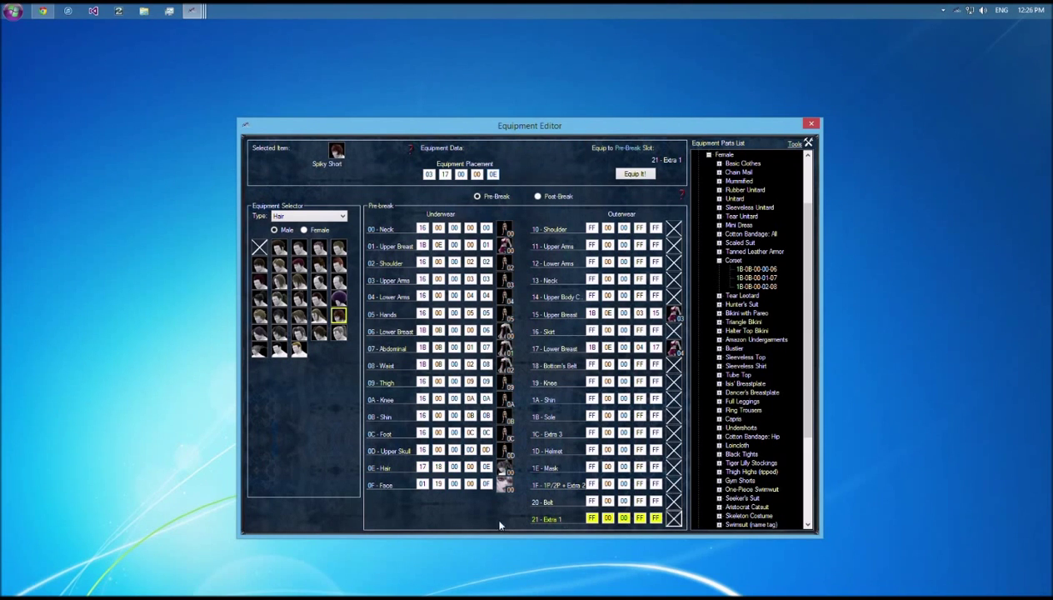
pyautogui.click(633, 173)
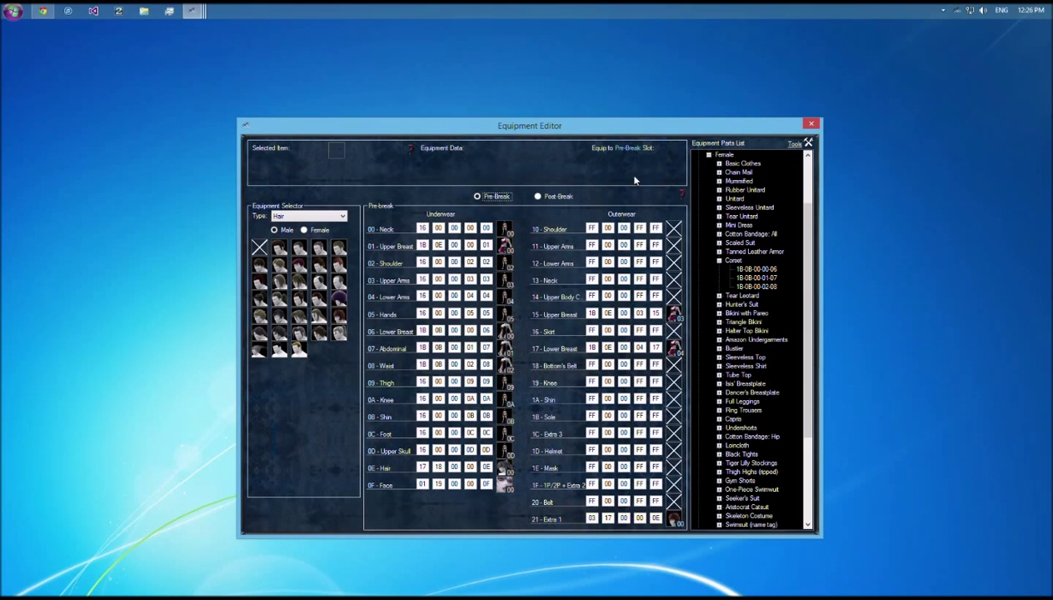
# Step: Browse the Extra 1 Gear, Leg Gear and female Bottom Gear items, and return to the female Hair items
pyautogui.click(330, 216)
pyautogui.click(300, 348)
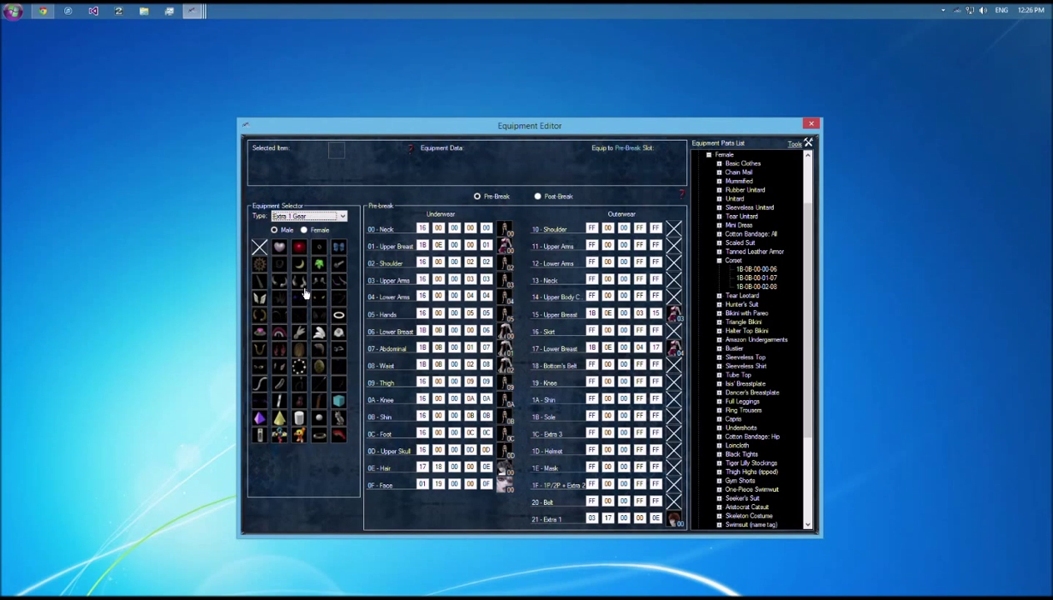
pyautogui.scroll(2, 305, 293)
pyautogui.scroll(1, 305, 293)
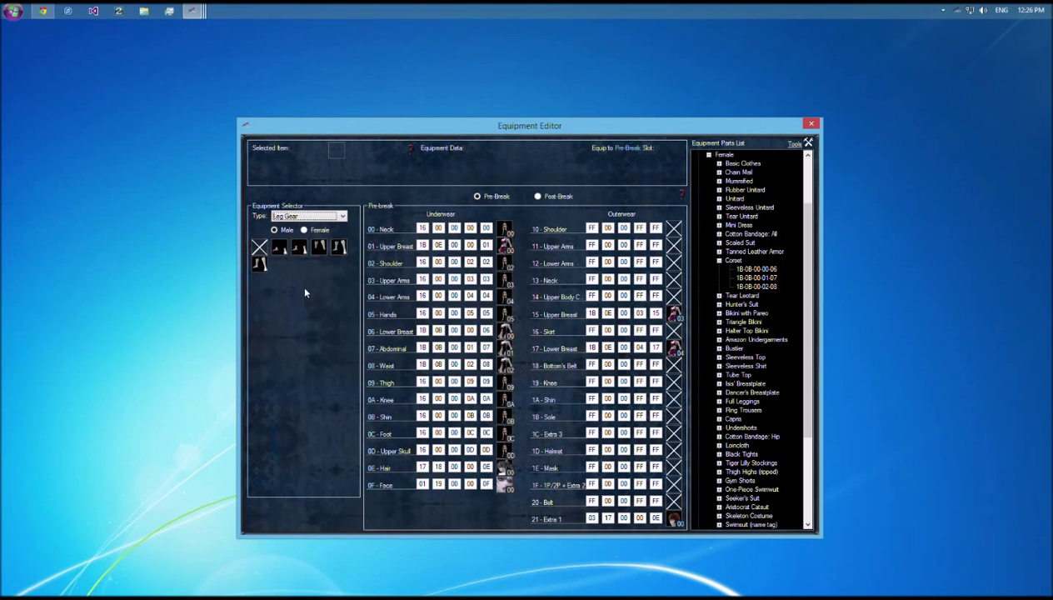
pyautogui.scroll(1, 305, 293)
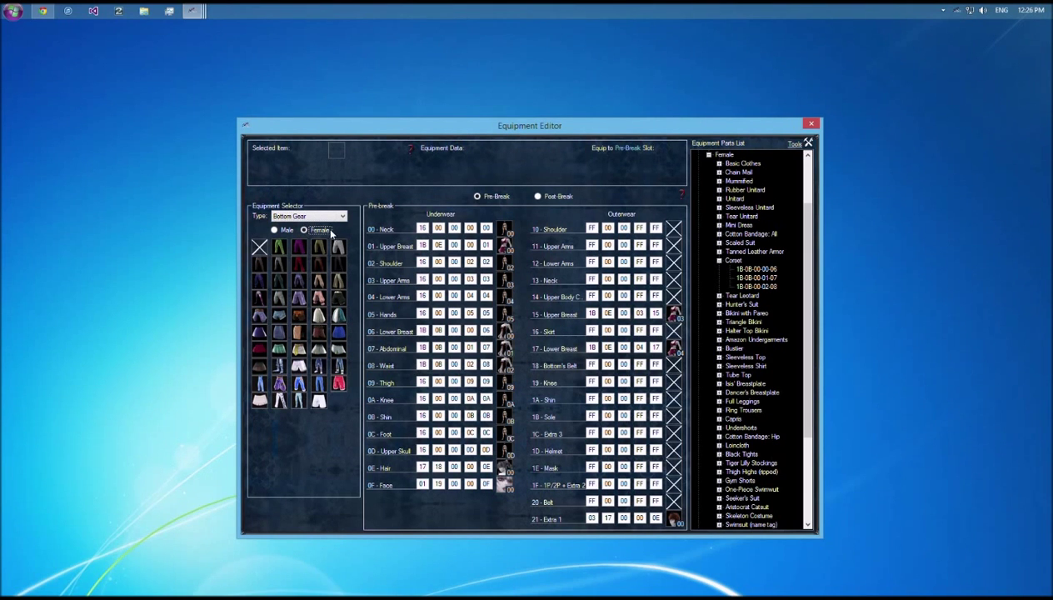
pyautogui.click(326, 218)
pyautogui.click(321, 252)
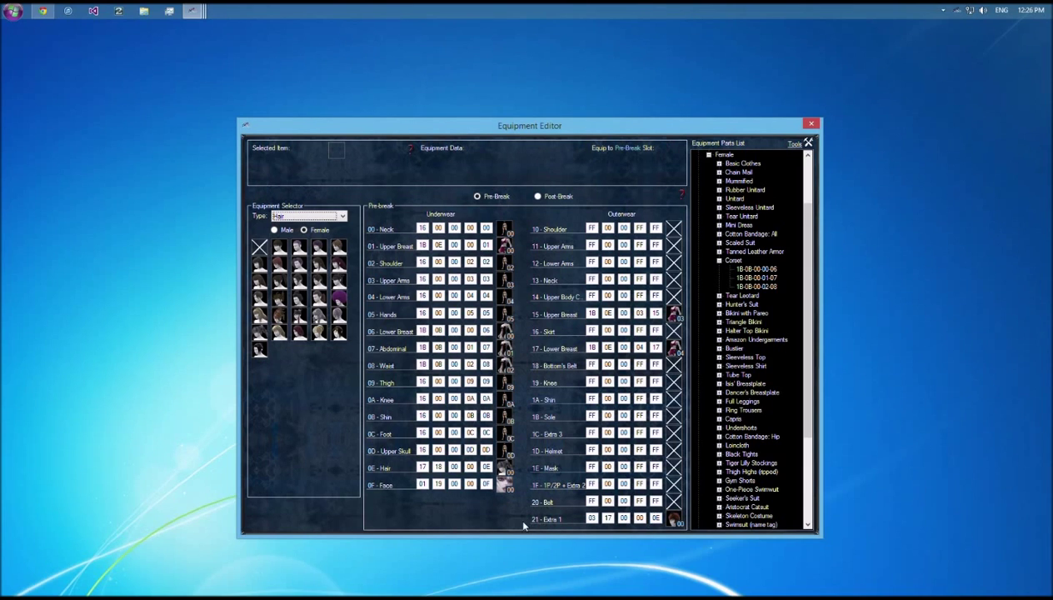
# Step: Select slot 21 - Extra 1 and examine its first data value
pyautogui.click(656, 517)
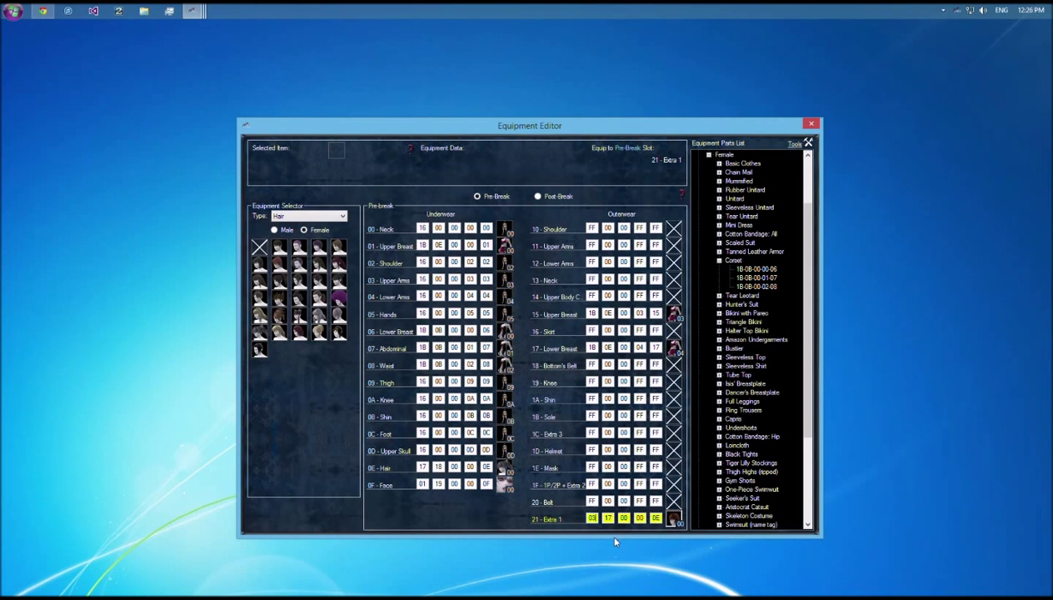
pyautogui.click(590, 517)
pyautogui.write('00')
pyautogui.click(591, 517)
# Step: Inspect the equipment data of the female Neck Gear items Cape (JUN) and Stewardess Scarf
pyautogui.click(315, 216)
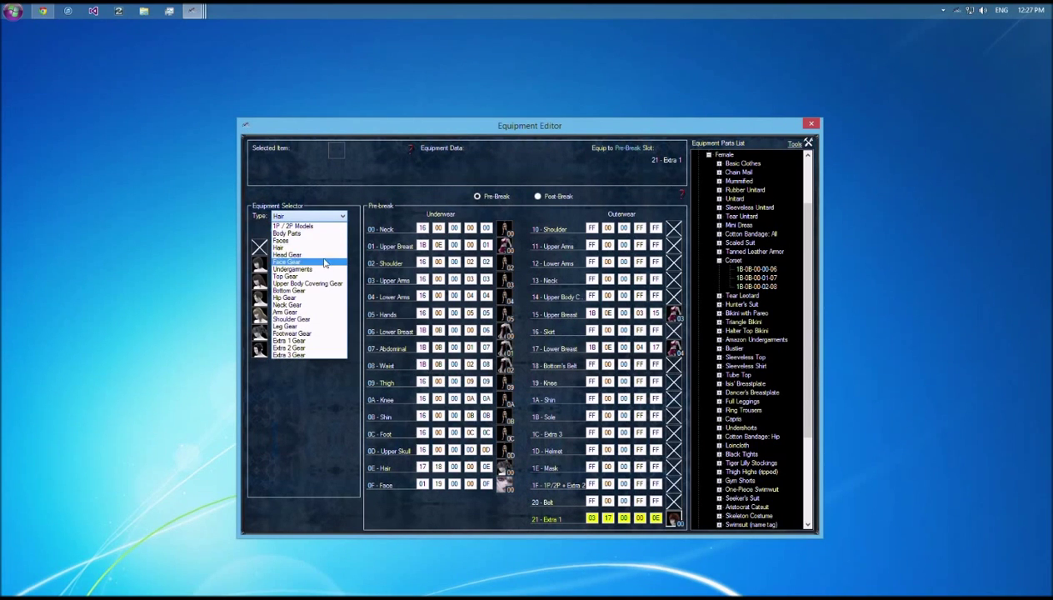
pyautogui.click(294, 305)
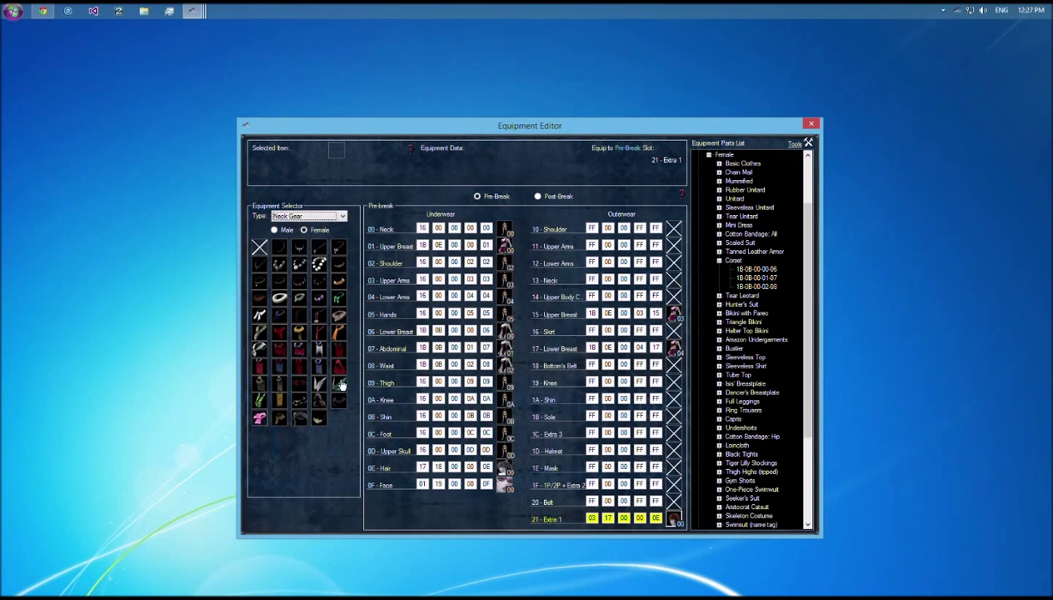
pyautogui.click(300, 416)
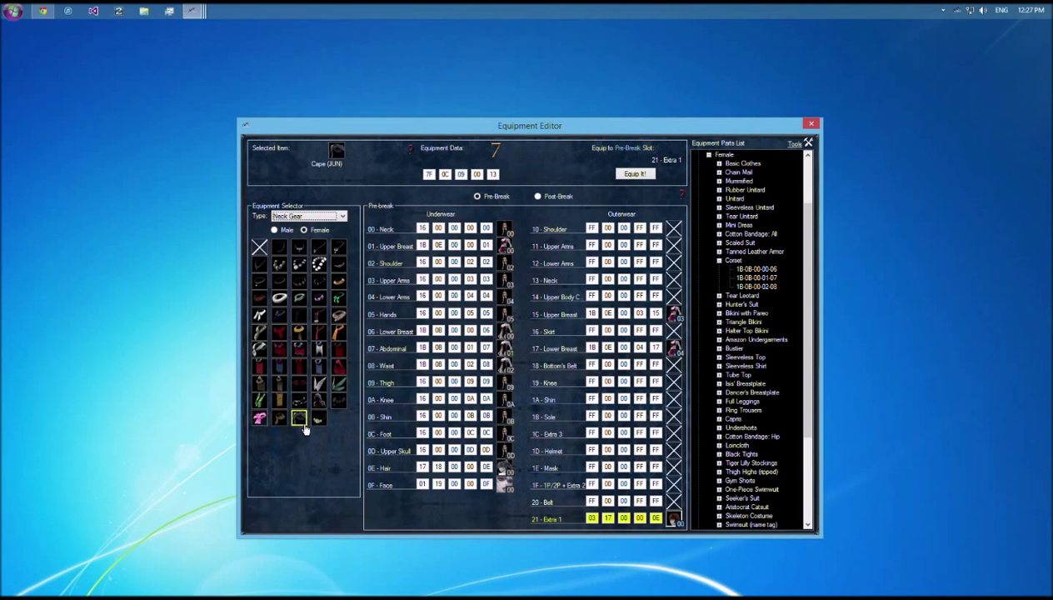
pyautogui.click(260, 418)
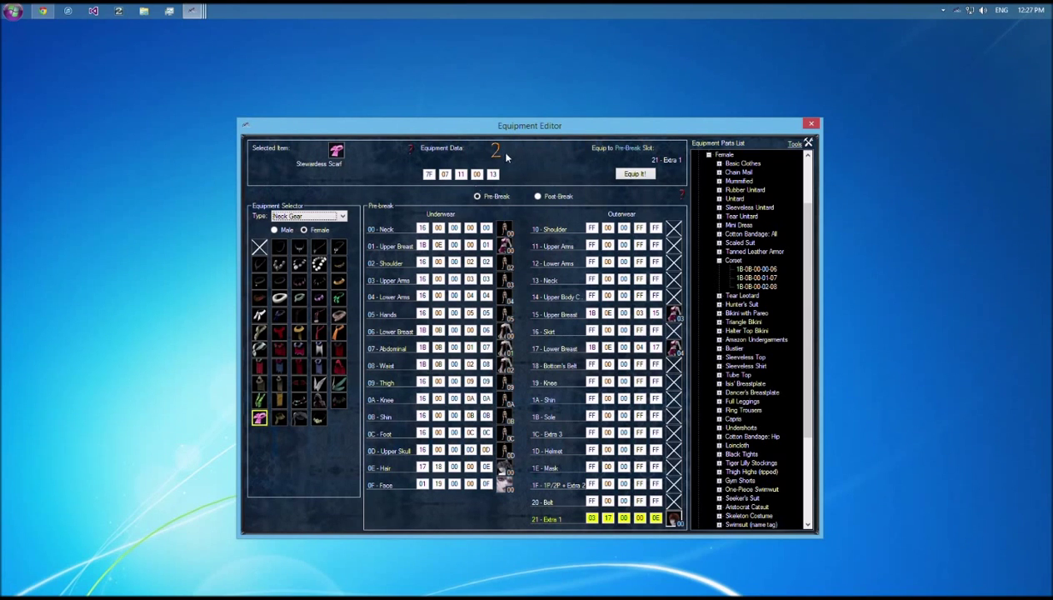
# Step: Go to the second page of female Head Gear and inspect the White Knight Helm's equipment data
pyautogui.click(324, 218)
pyautogui.click(321, 254)
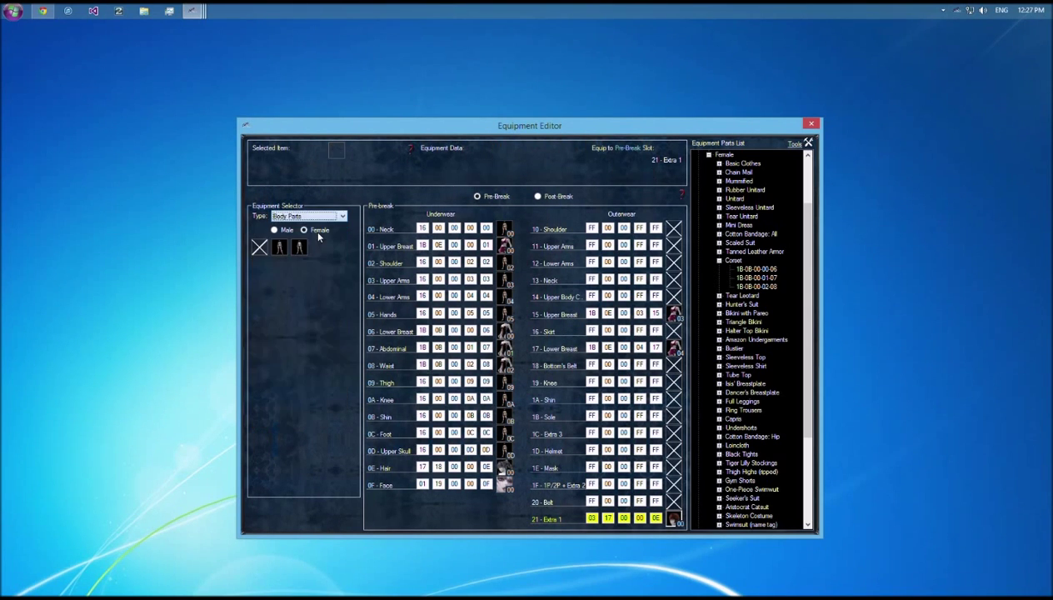
pyautogui.click(318, 236)
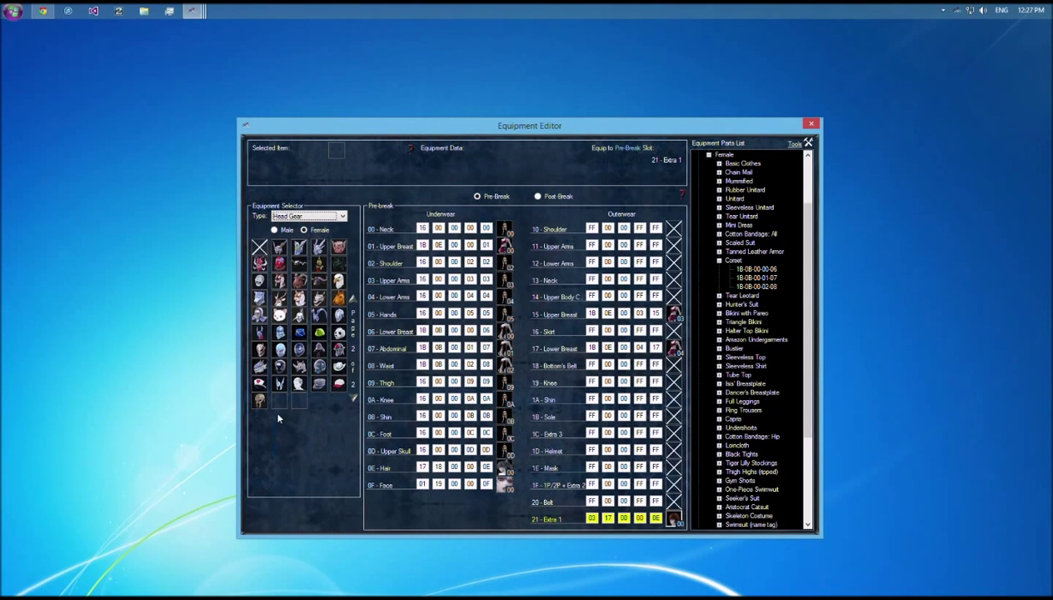
pyautogui.click(279, 402)
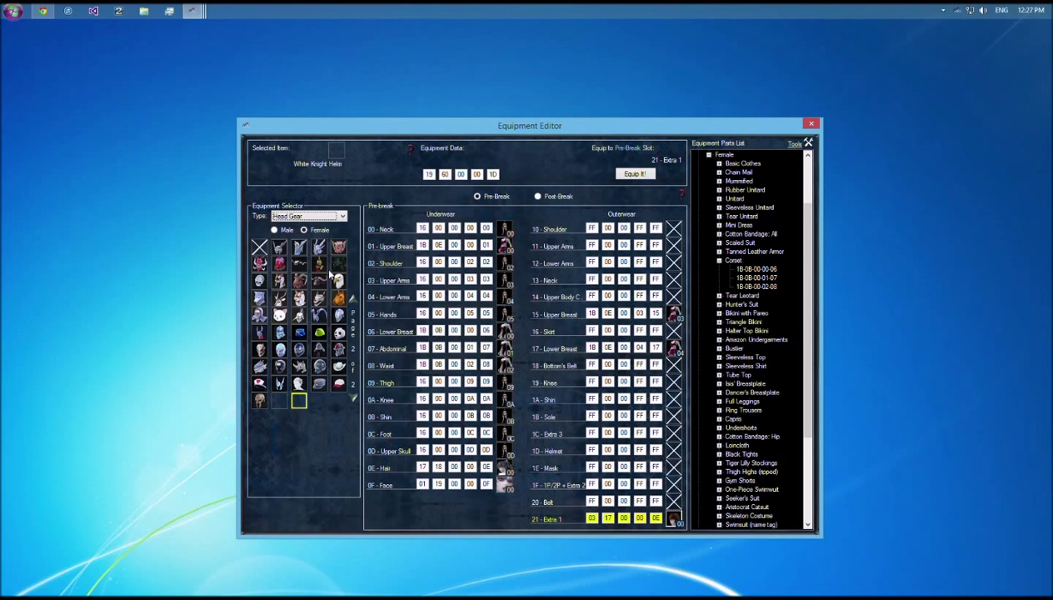
# Step: Equip the female Neck Gear item Cape (JUN), data 7F-0C-09-00-13, to the pre-break slot 13 - Neck
pyautogui.click(333, 217)
pyautogui.click(332, 218)
pyautogui.scroll(-4, 332, 218)
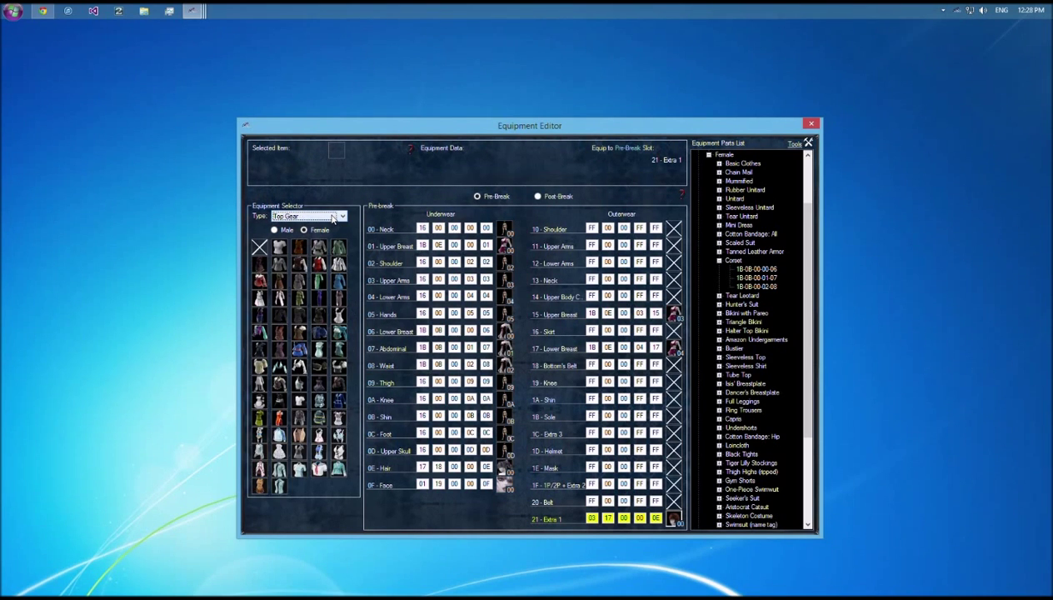
pyautogui.scroll(-4, 333, 218)
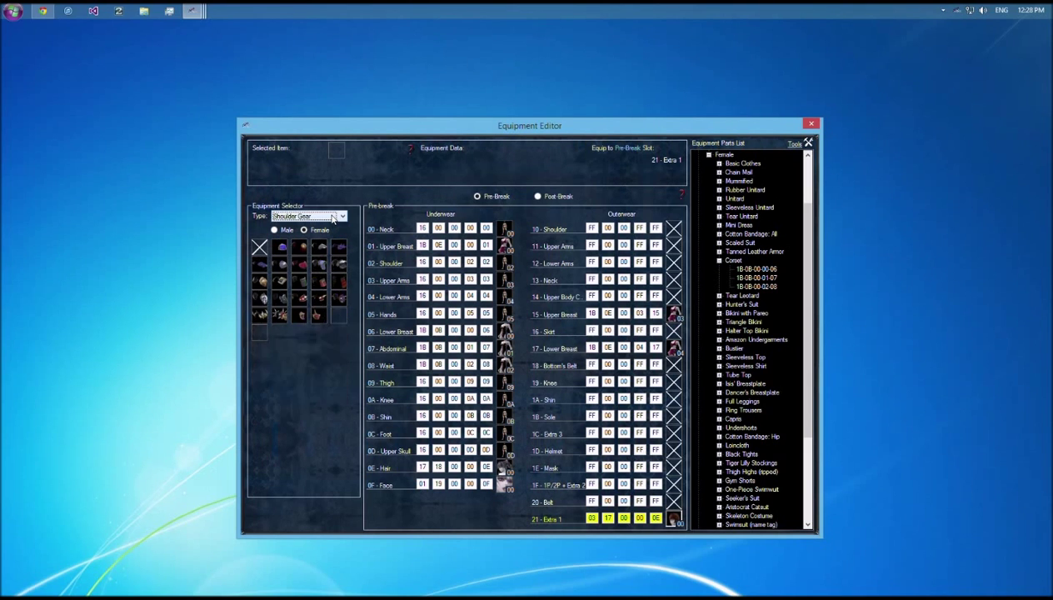
pyautogui.scroll(-4, 333, 217)
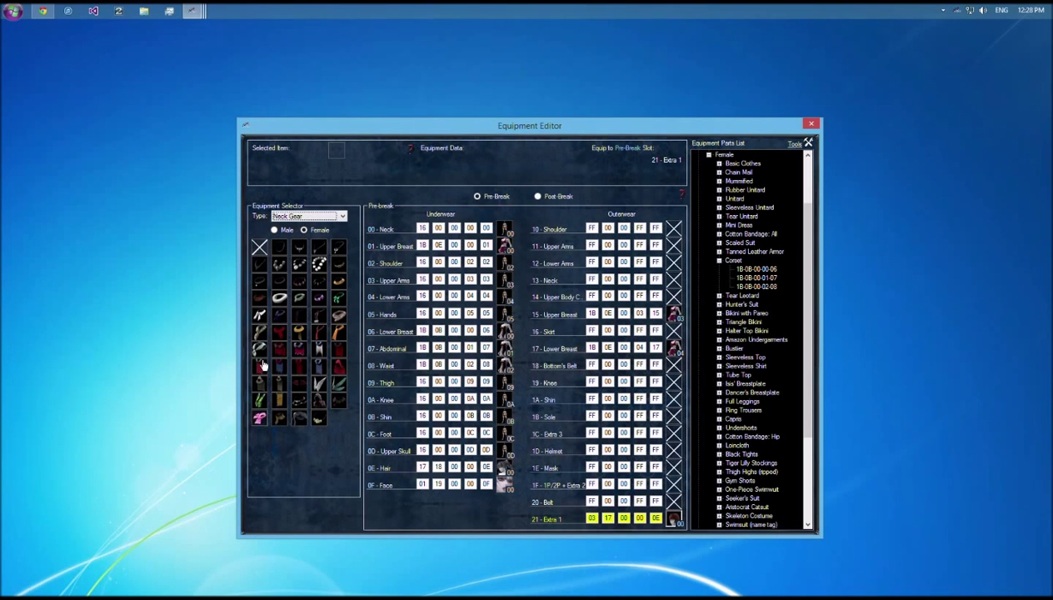
pyautogui.click(293, 418)
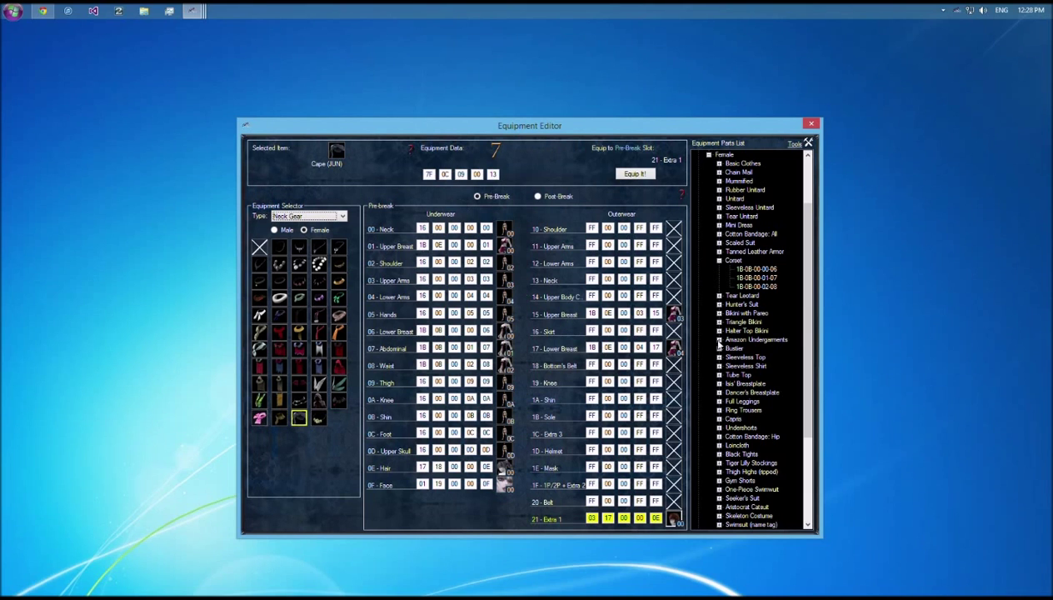
pyautogui.click(670, 283)
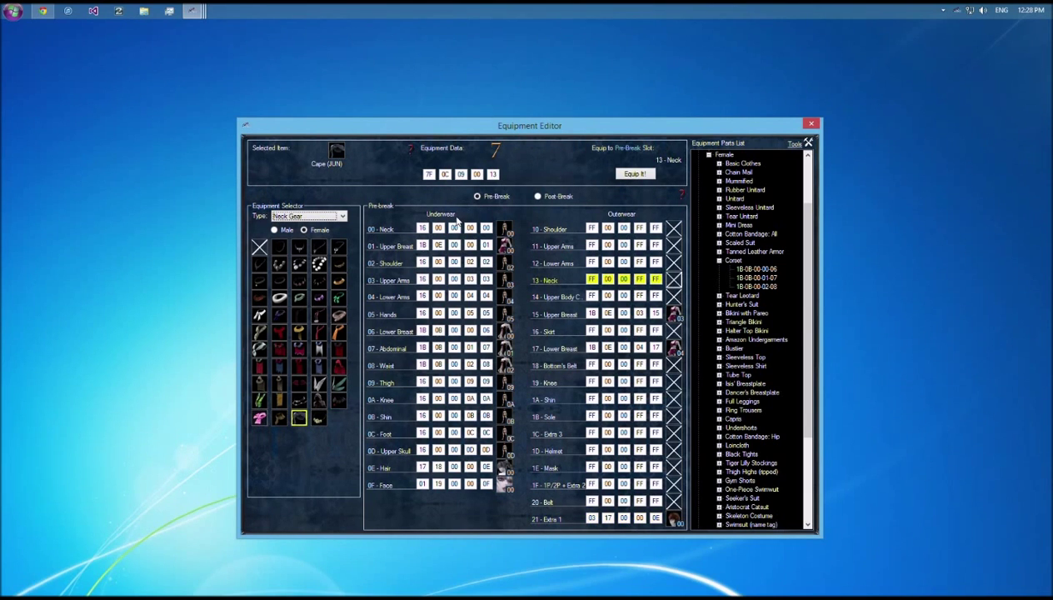
pyautogui.click(633, 174)
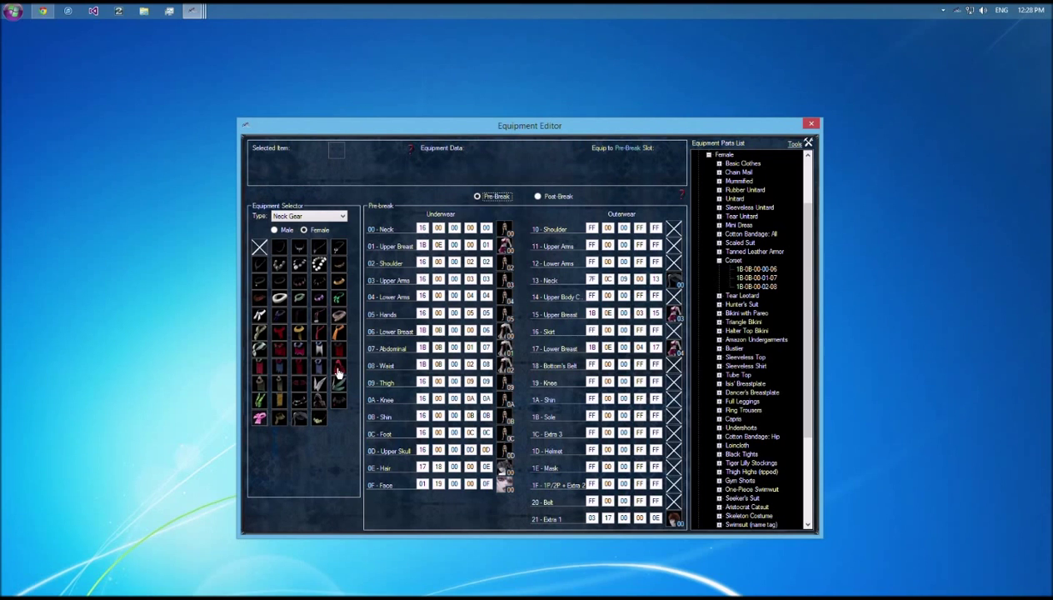
# Step: Select the female Neck Gear item Death's Cloak and pick its Belt Gear piece coding 1E-28-00-01-20
pyautogui.click(282, 387)
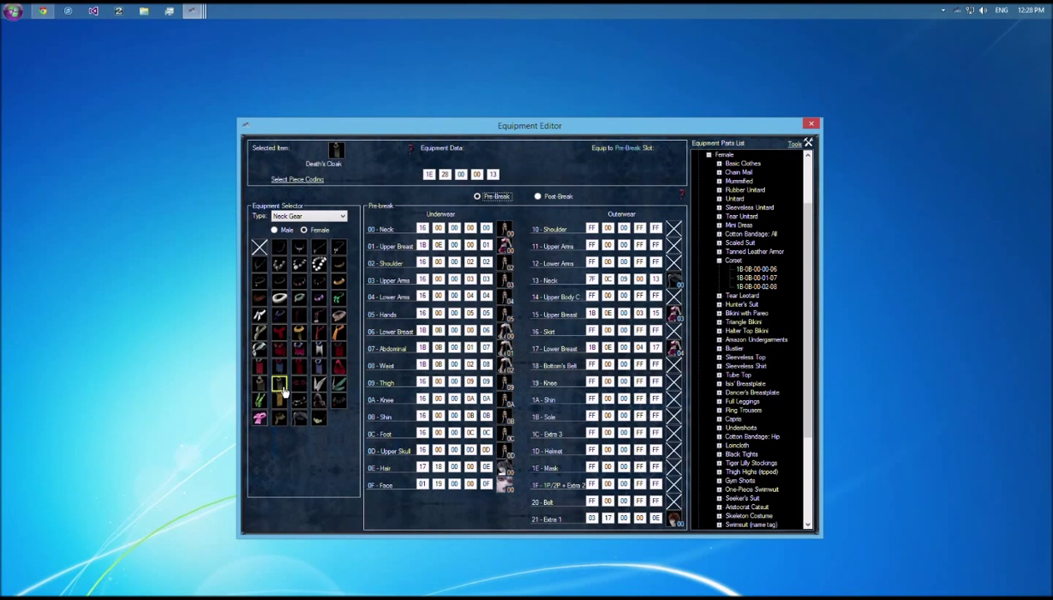
pyautogui.click(263, 385)
pyautogui.click(279, 387)
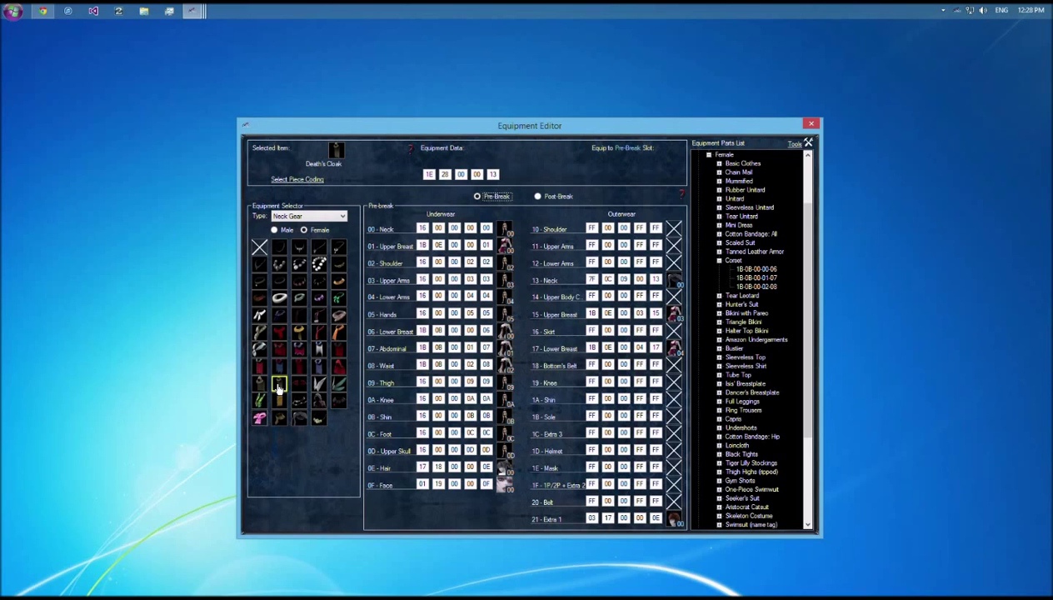
pyautogui.click(312, 182)
pyautogui.click(490, 295)
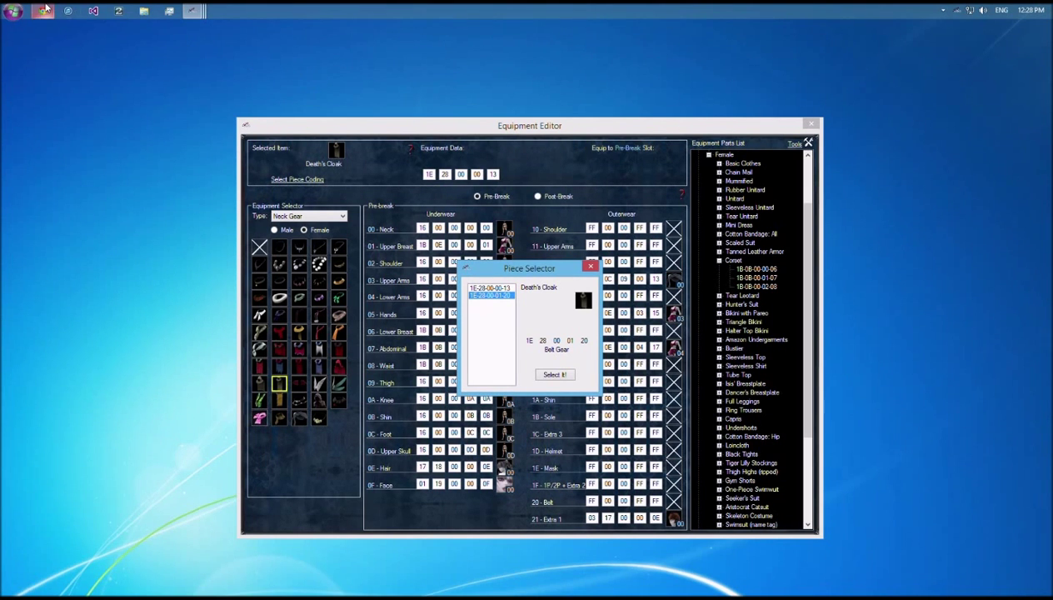
# Step: Look up the cloaks' alternative placement code on the female Neck page of the SC5 Database in Chrome and return to the Equipment Editor
pyautogui.moveTo(46, 8)
pyautogui.click(71, 71)
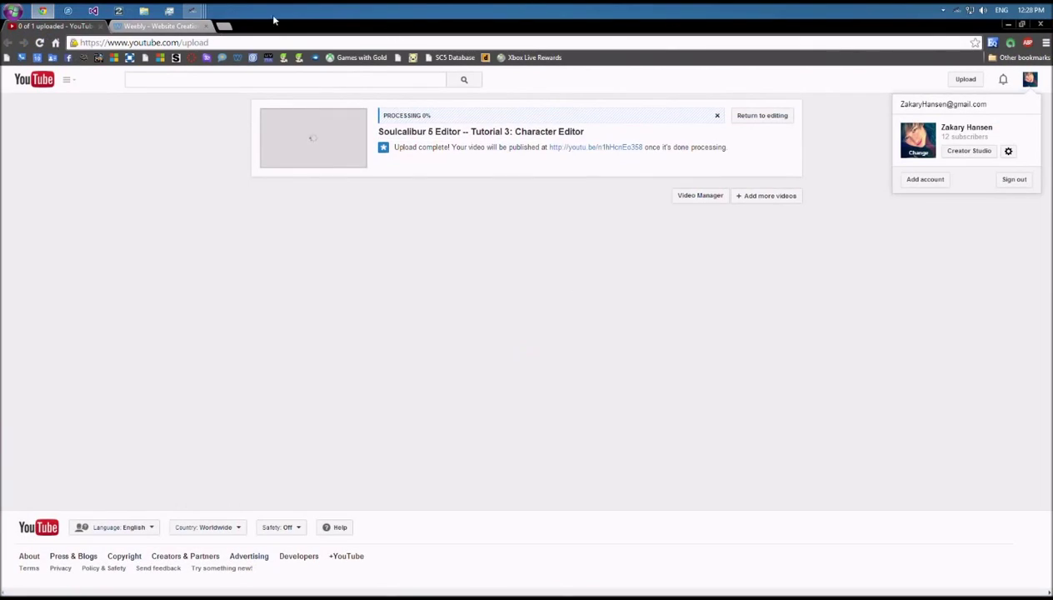
pyautogui.click(222, 26)
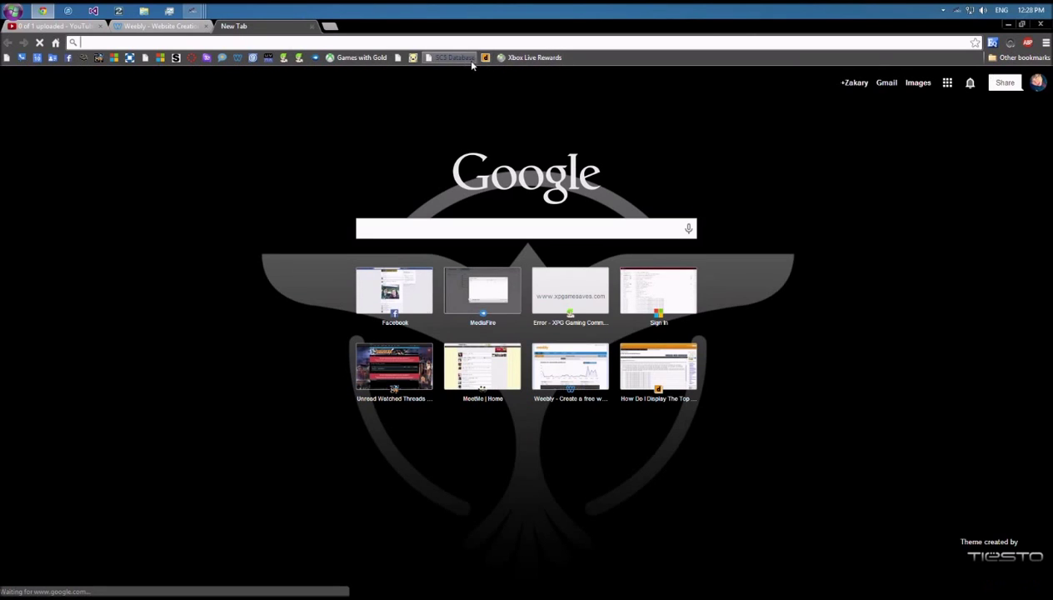
pyautogui.click(506, 59)
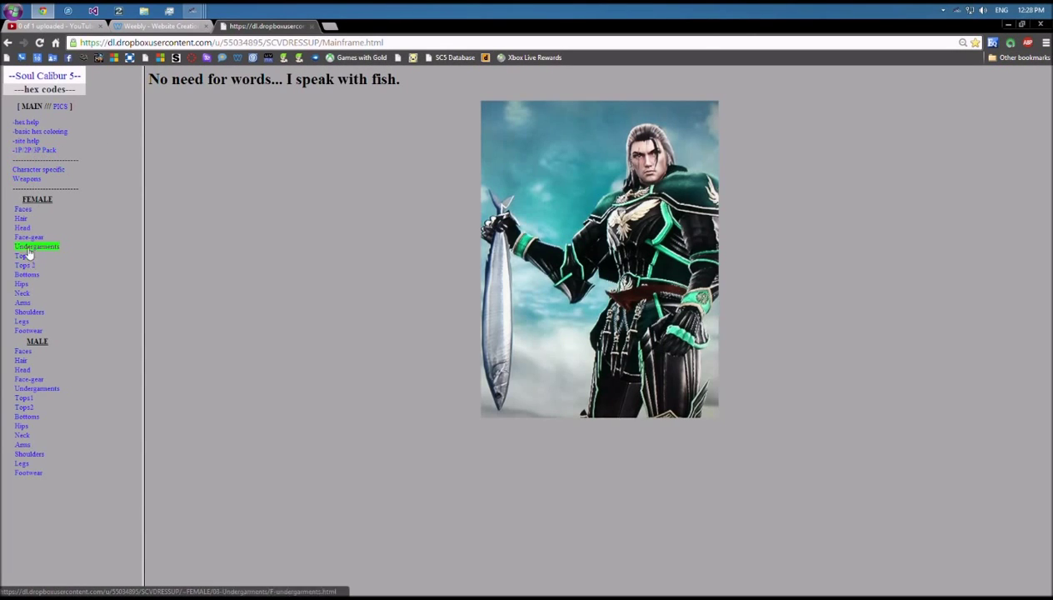
pyautogui.click(24, 293)
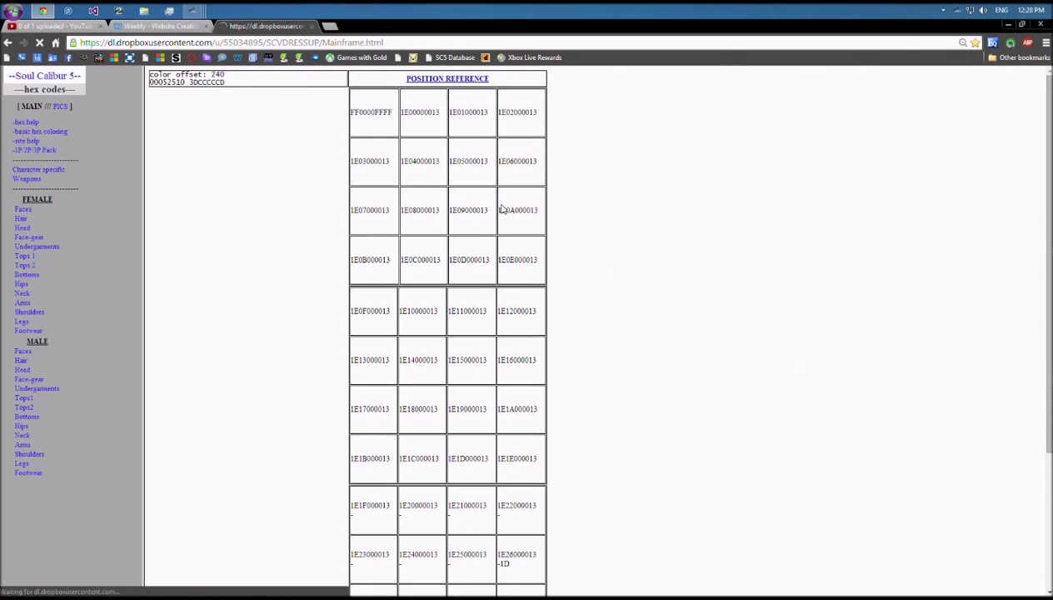
pyautogui.scroll(-3, 502, 209)
pyautogui.moveTo(449, 375); pyautogui.dragTo(509, 374)
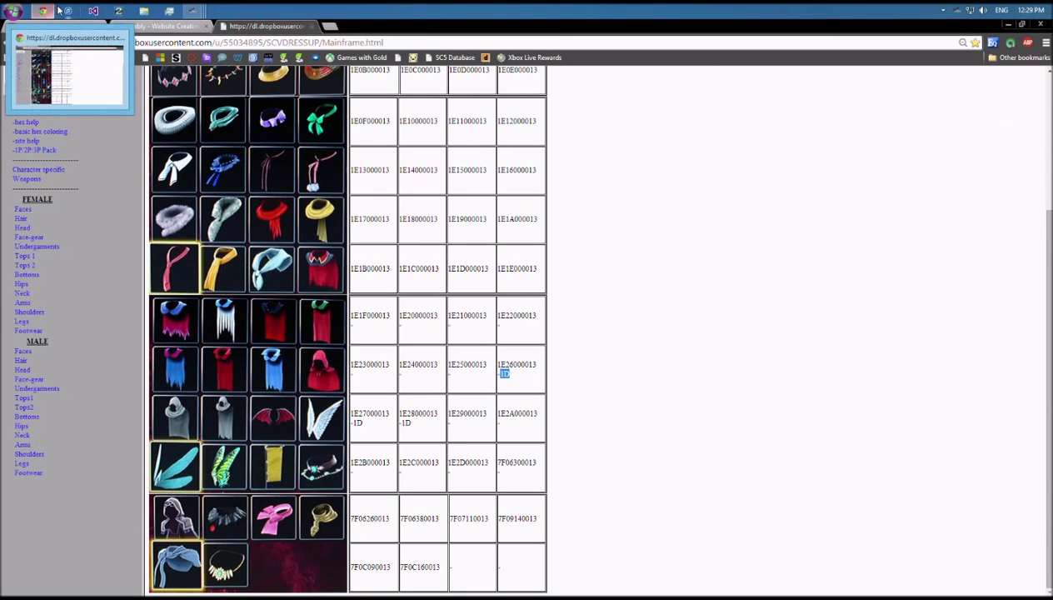
pyautogui.click(37, 11)
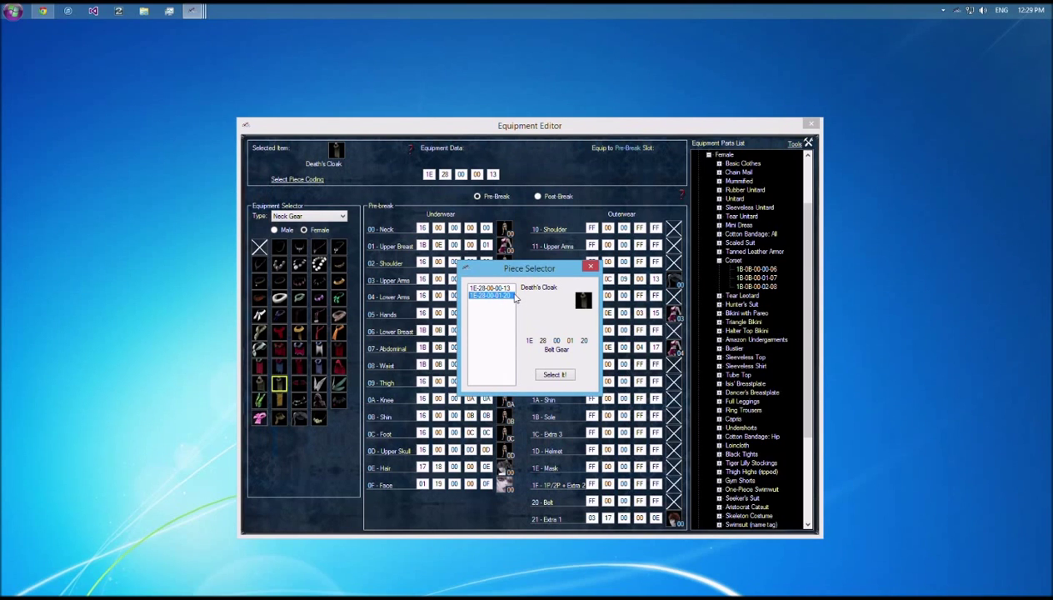
# Step: Accept the piece coding, set its placement value to 1D and equip Death's Cloak to the pre-break slot 1D - Helmet
pyautogui.click(554, 374)
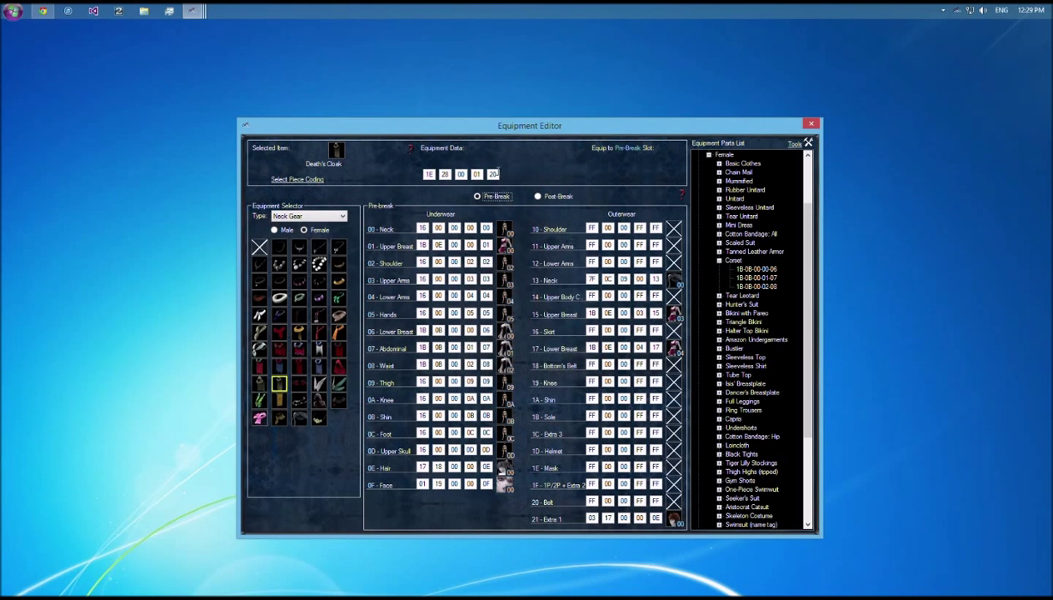
pyautogui.click(492, 174)
pyautogui.write('1D')
pyautogui.click(671, 447)
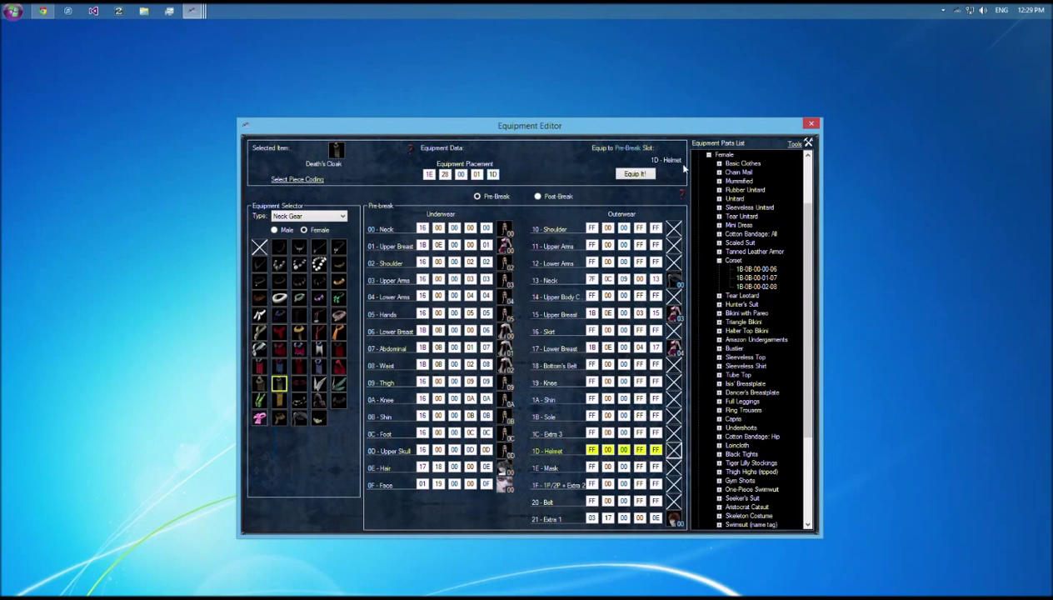
pyautogui.click(635, 173)
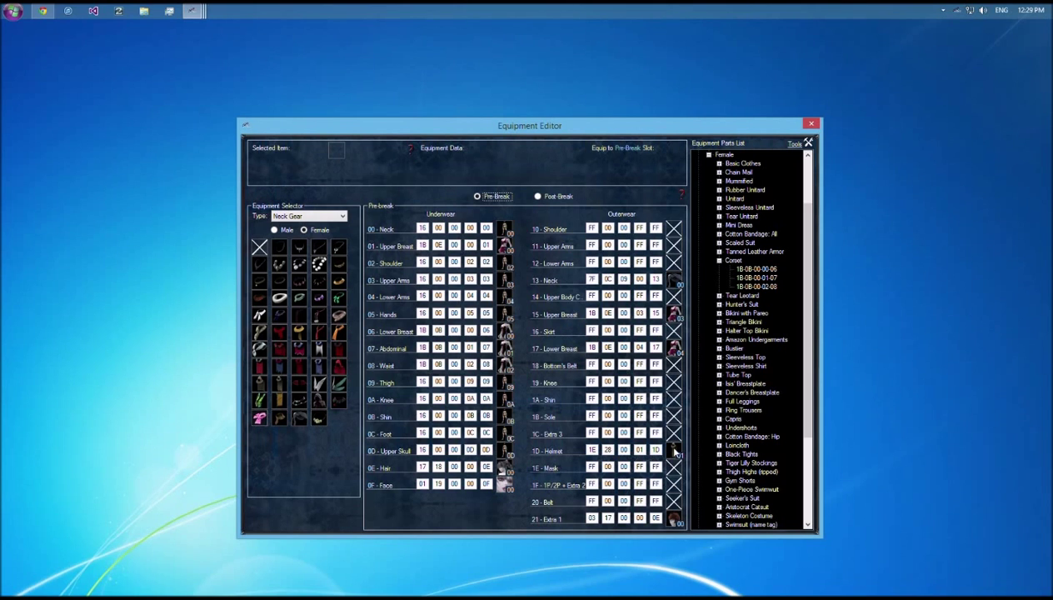
# Step: Set the fourth data value of the pre-break slots 0E - Hair and 21 - Extra 1 to 04
pyautogui.click(469, 466)
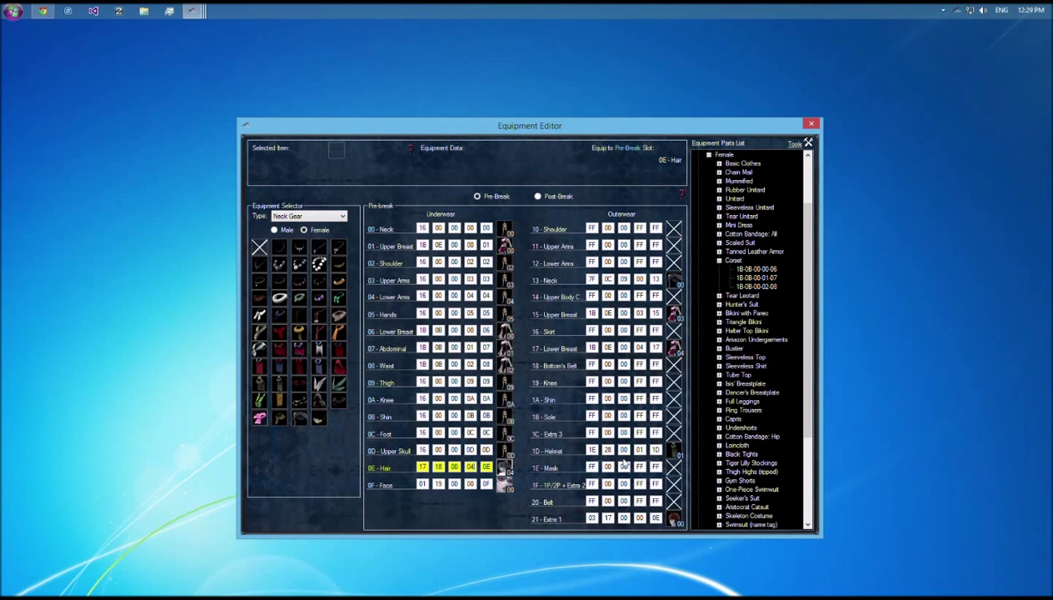
pyautogui.click(673, 517)
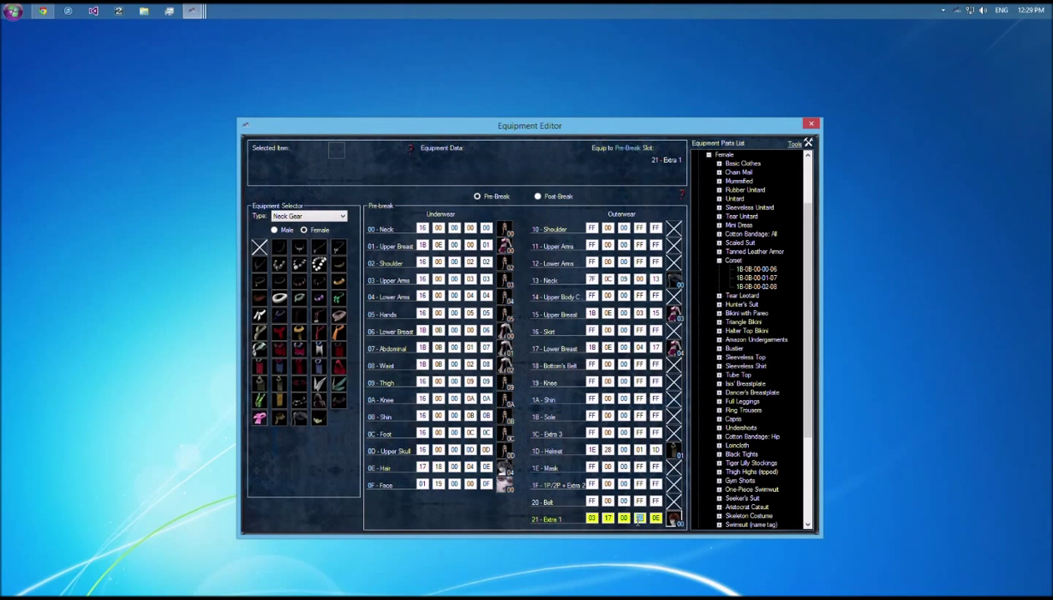
pyautogui.click(585, 470)
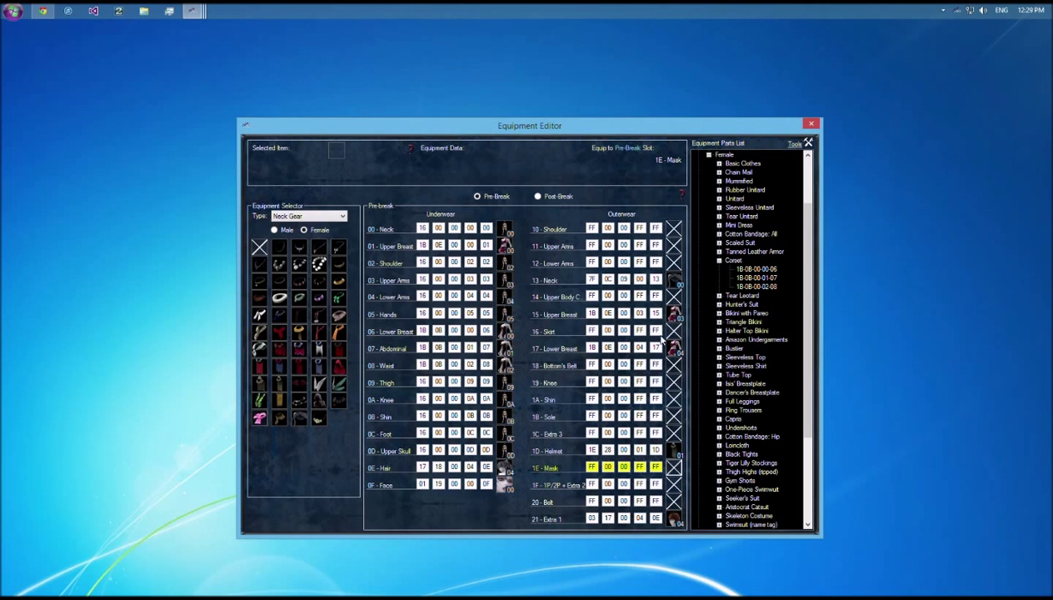
# Step: Show the female Bottom Gear items in the equipment selector
pyautogui.click(332, 215)
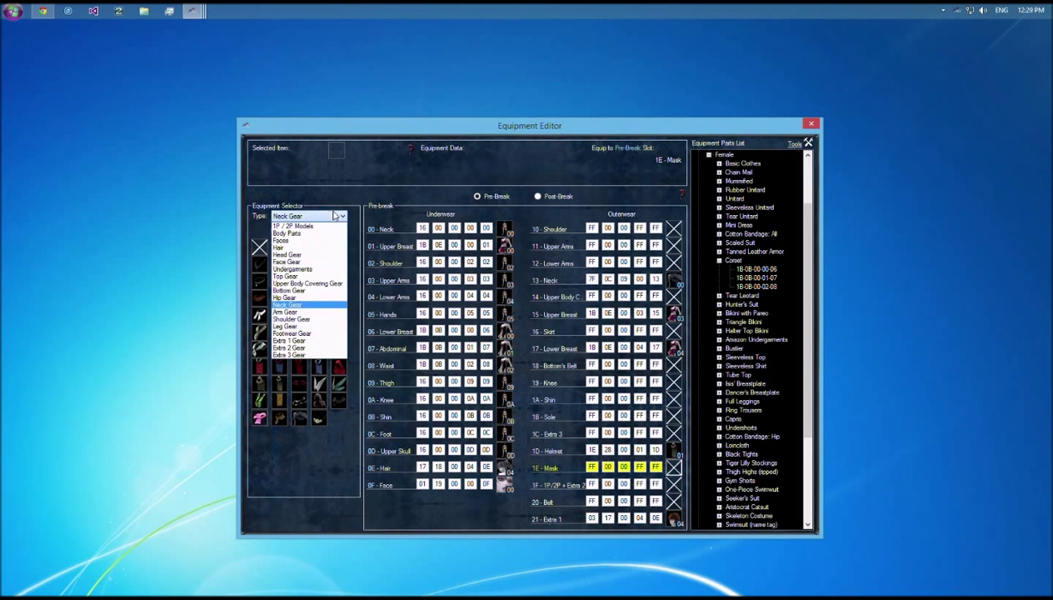
pyautogui.click(306, 292)
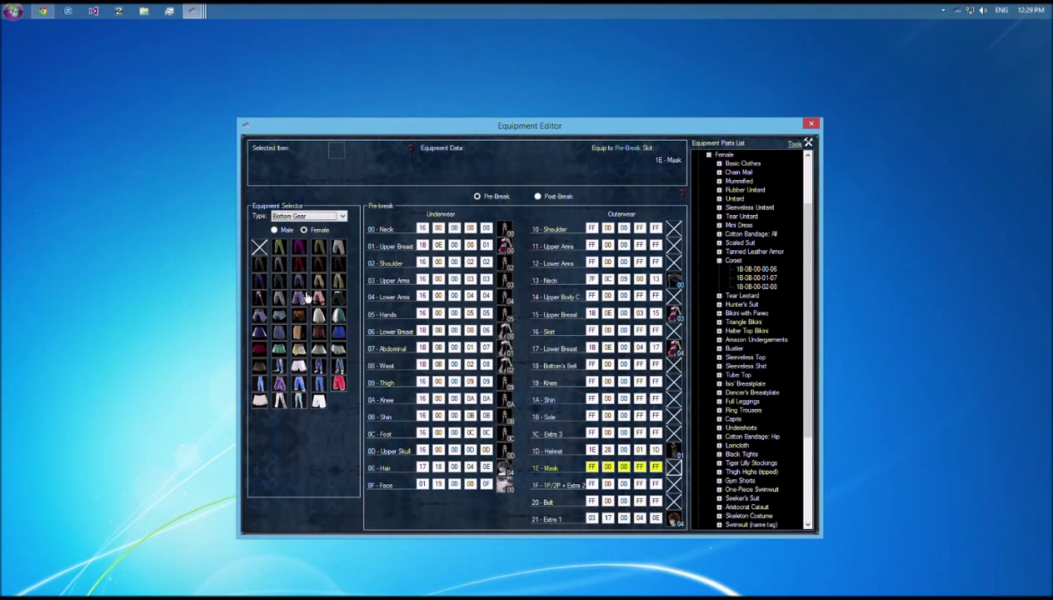
# Step: Examine the equipment data of several female bottom gear items, including the Slacks and Tracksuit Pants
pyautogui.click(300, 282)
pyautogui.click(295, 249)
pyautogui.click(315, 261)
pyautogui.click(297, 267)
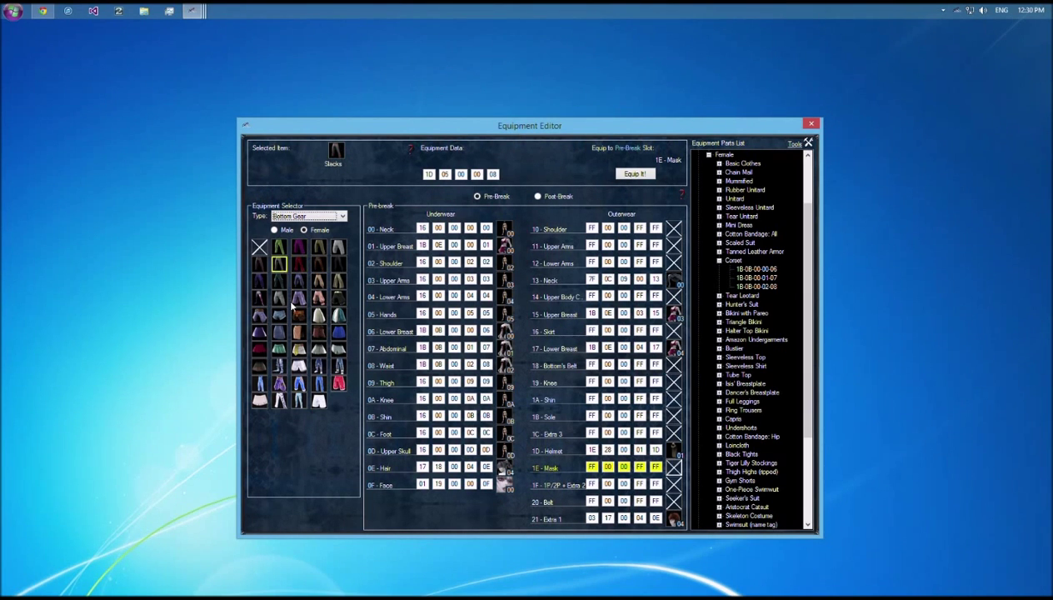
pyautogui.click(282, 300)
pyautogui.click(295, 265)
pyautogui.click(259, 315)
pyautogui.click(278, 350)
pyautogui.click(318, 367)
pyautogui.click(266, 383)
pyautogui.click(277, 384)
pyautogui.click(318, 384)
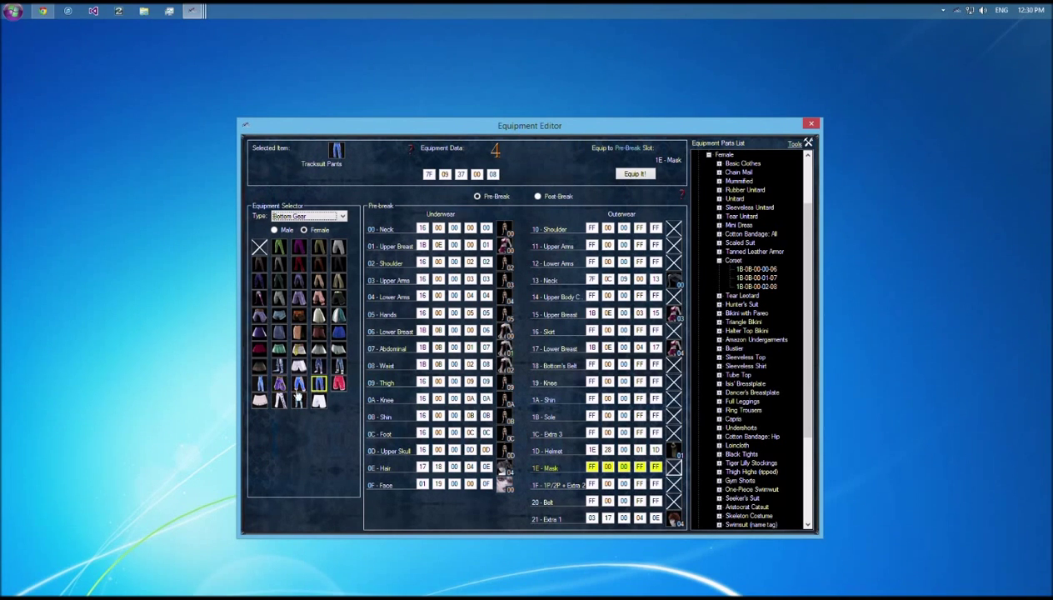
# Step: Compare the numbered equipment data of the last female bottom gear items, such as the Ninja Hakama and Tracksuit Pants
pyautogui.click(259, 387)
pyautogui.click(280, 387)
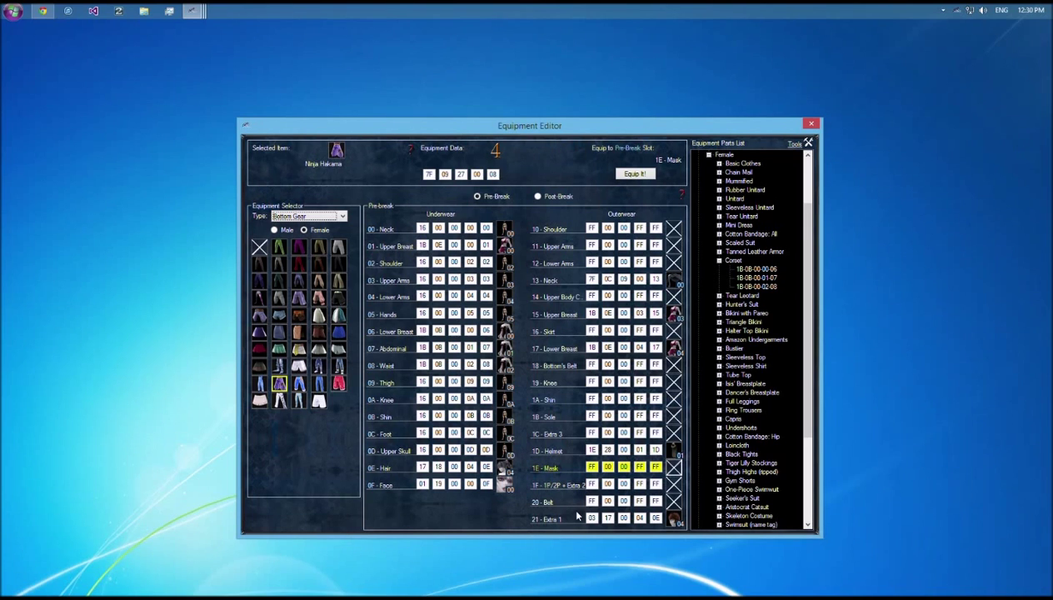
pyautogui.click(299, 402)
pyautogui.click(279, 400)
pyautogui.click(259, 402)
pyautogui.click(337, 382)
pyautogui.click(318, 381)
# Step: Show the Arm Gear items and examine the equipment data of the Valkyrie Gauntlets and Soothsayer's Sleeves, among others
pyautogui.click(289, 218)
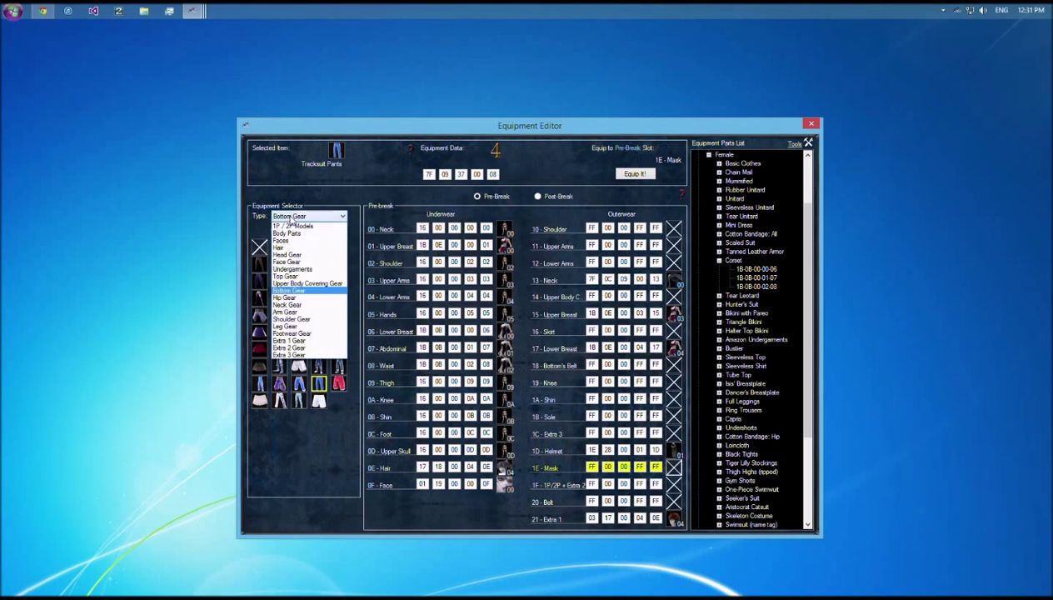
pyautogui.click(314, 312)
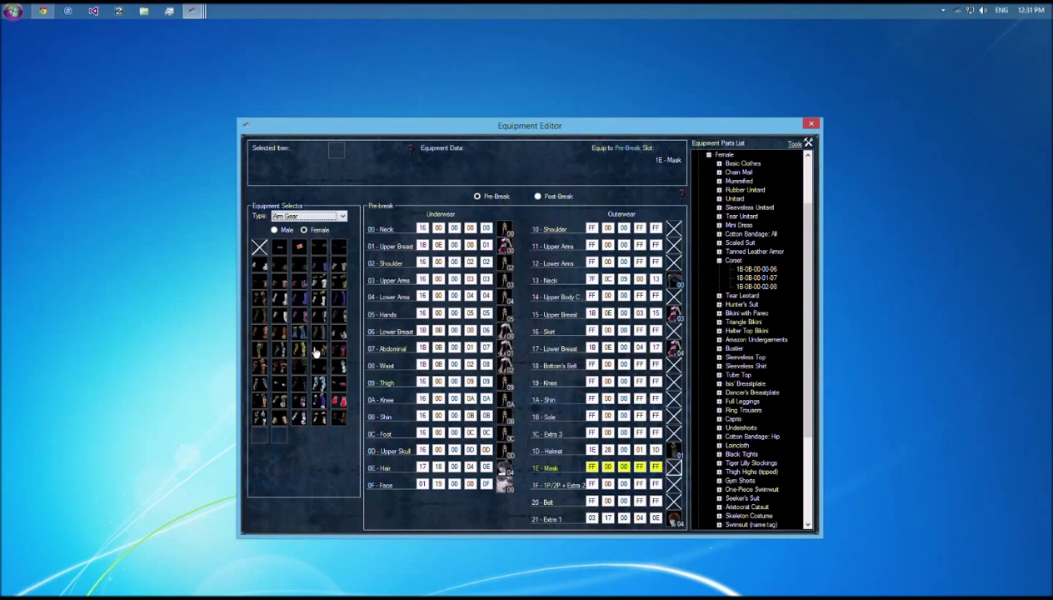
pyautogui.click(293, 421)
pyautogui.click(279, 420)
pyautogui.click(260, 421)
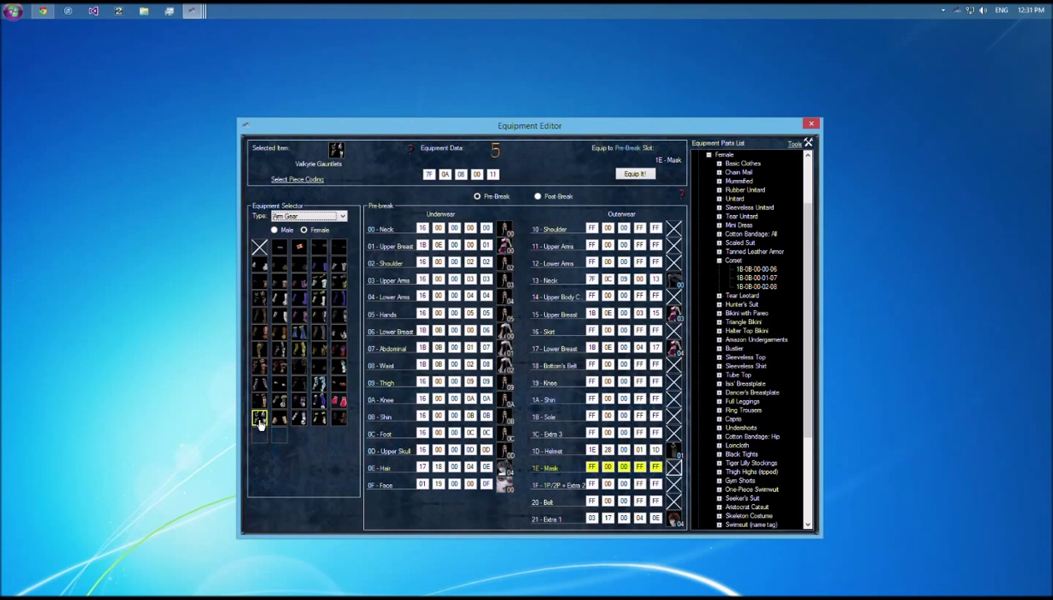
pyautogui.click(319, 399)
pyautogui.click(337, 401)
pyautogui.click(259, 383)
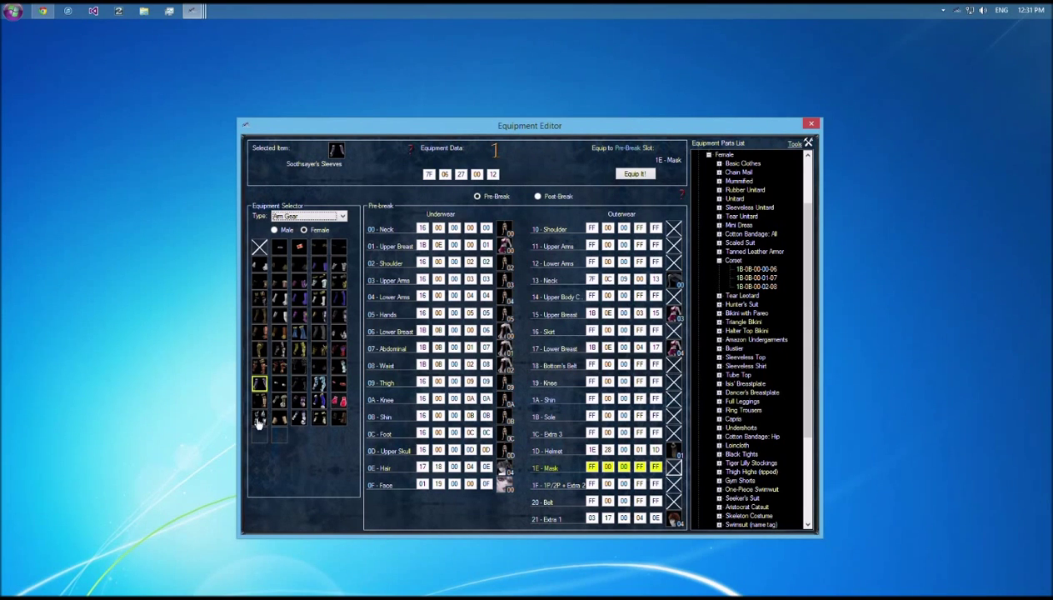
# Step: Compare the numbered equipment data of the Kitty Mittens, Bronze Armbands and Valkyrie Gauntlets
pyautogui.click(337, 418)
pyautogui.click(322, 421)
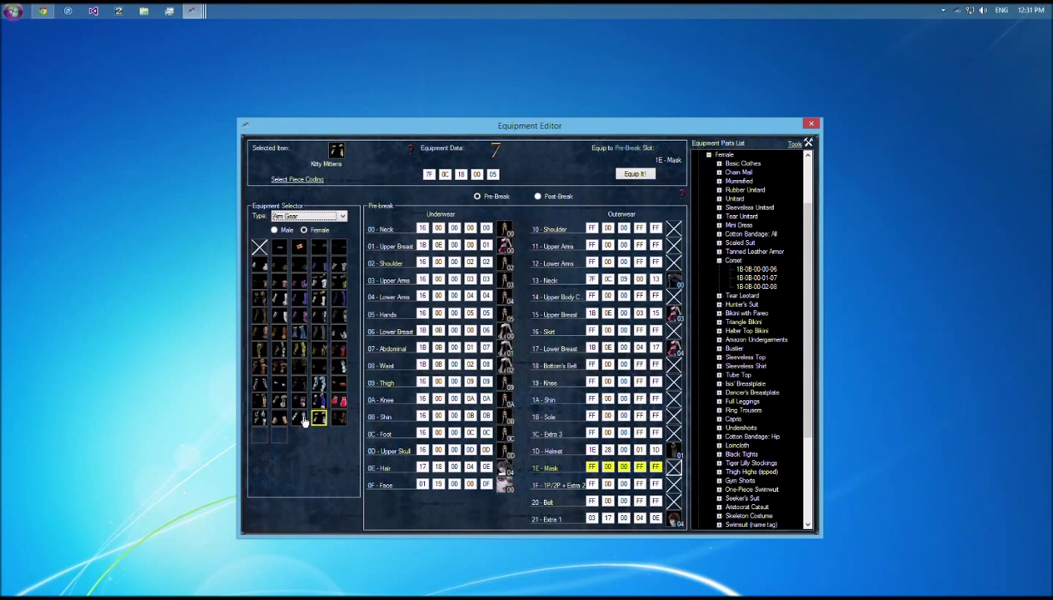
pyautogui.click(337, 418)
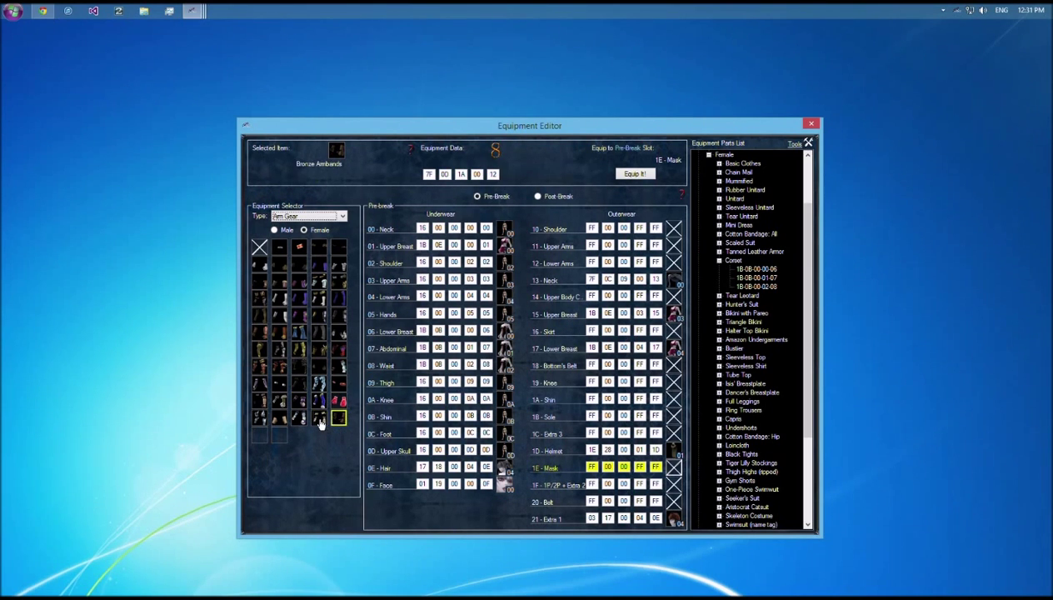
pyautogui.click(320, 420)
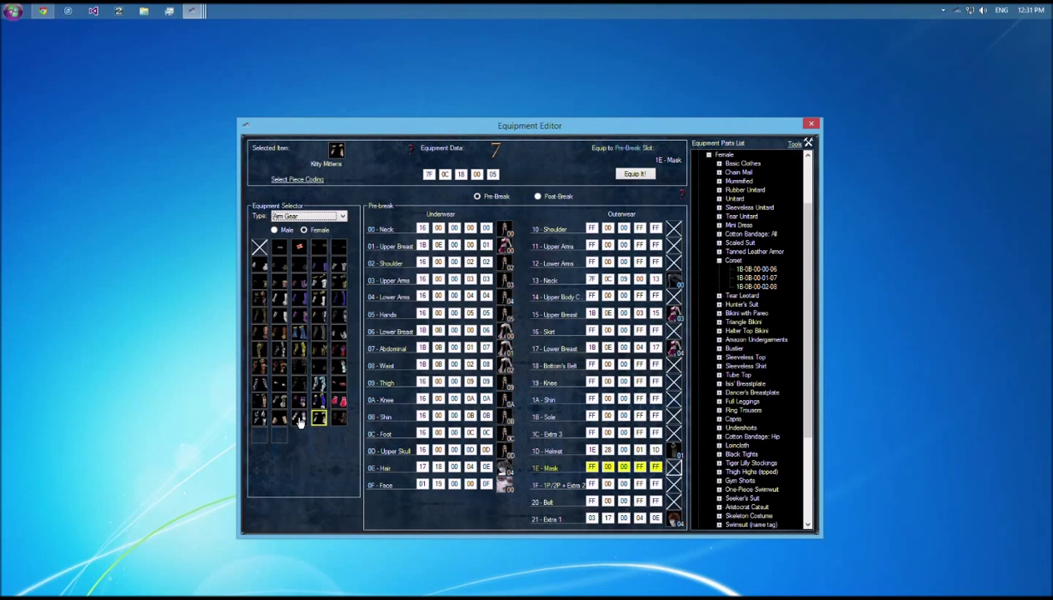
pyautogui.click(299, 418)
pyautogui.click(263, 419)
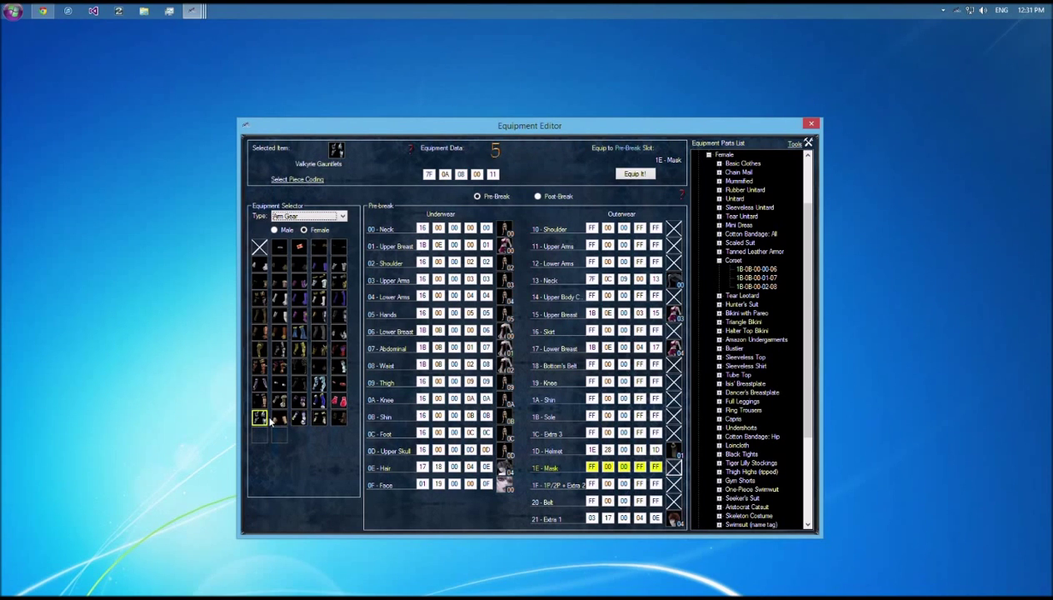
pyautogui.click(319, 420)
# Step: Examine the equipment data of the Vagrant's Kote, Iron Gauntlets and Soothsayer's Sleeves
pyautogui.click(339, 315)
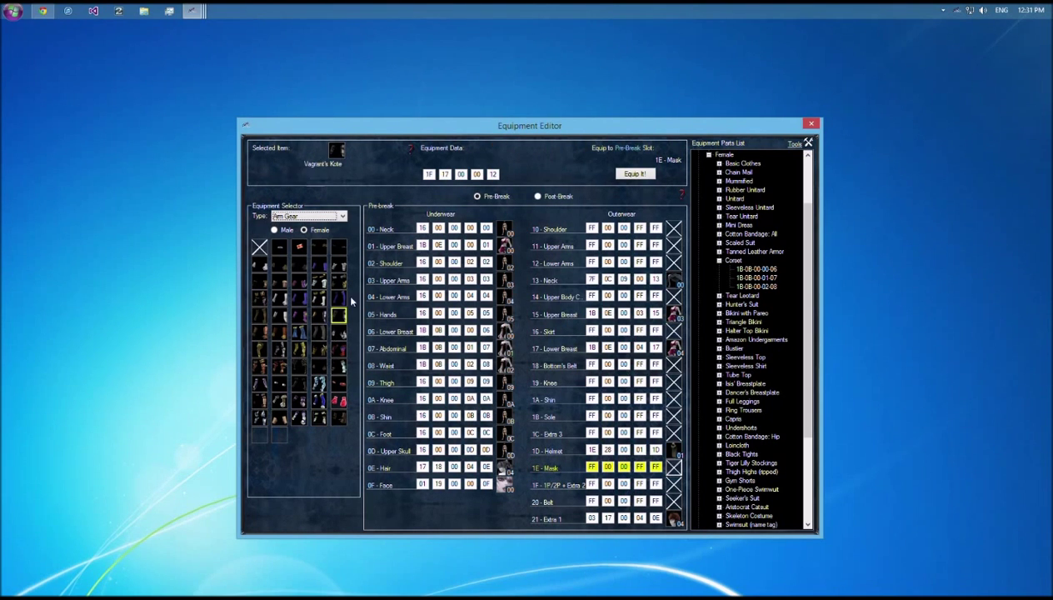
pyautogui.click(280, 268)
pyautogui.click(296, 351)
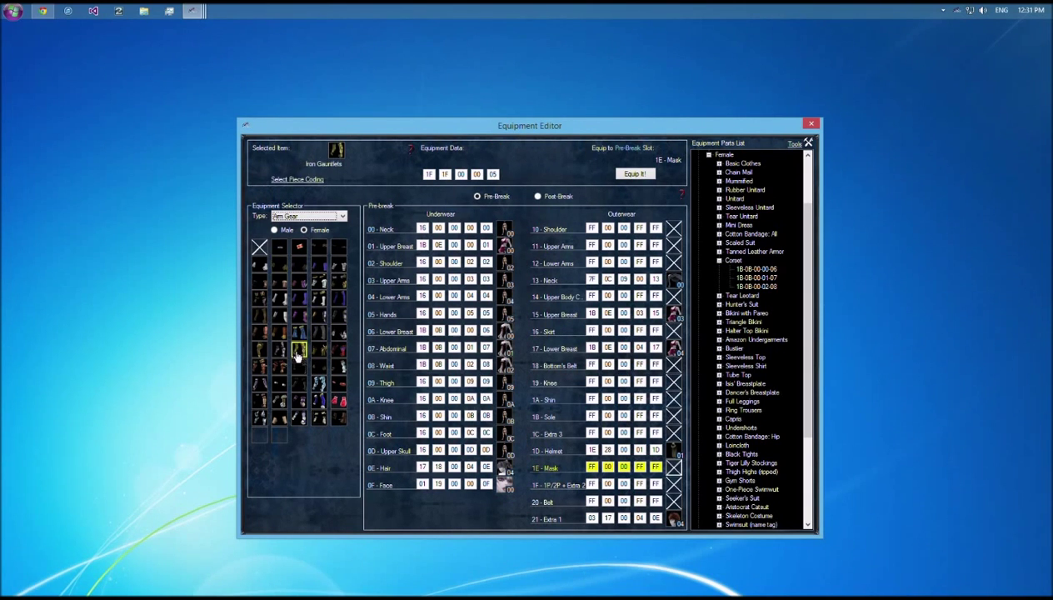
pyautogui.click(276, 350)
pyautogui.click(259, 385)
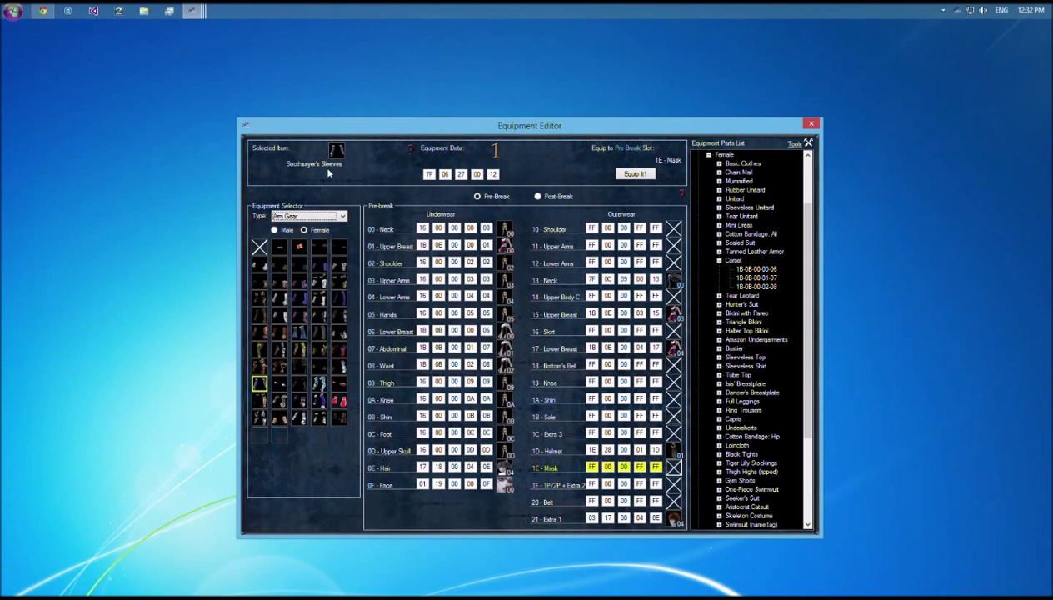
# Step: Check the piece codings offered for the Ninja Gloves without choosing one
pyautogui.click(301, 402)
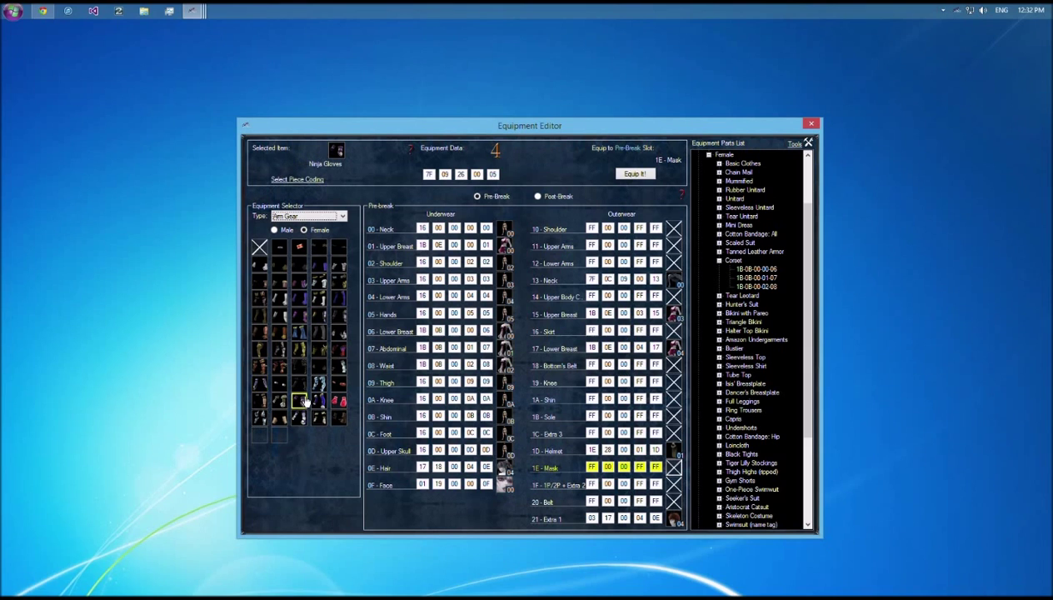
pyautogui.click(298, 179)
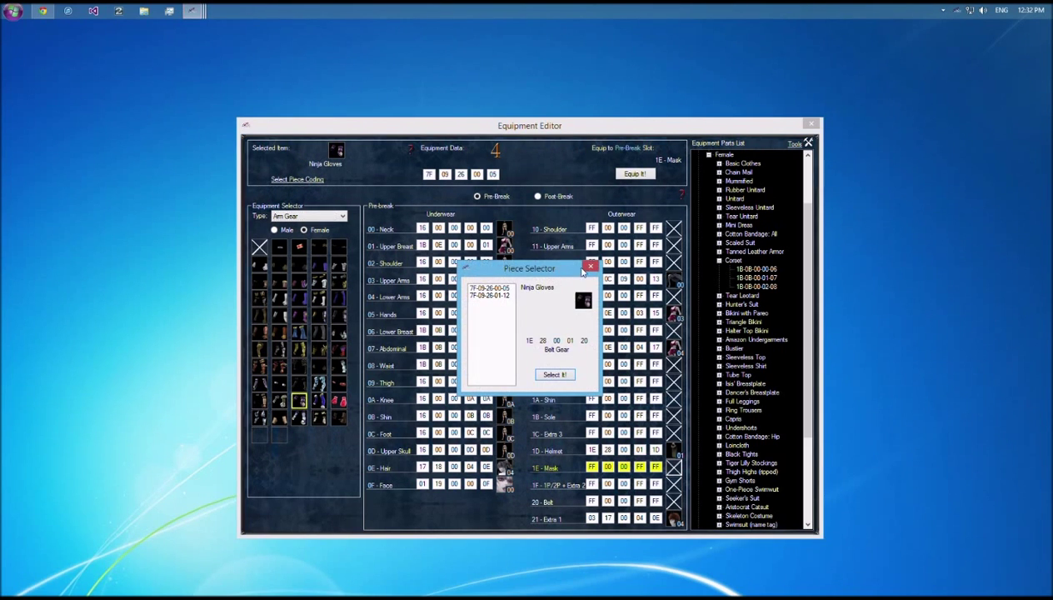
pyautogui.click(584, 266)
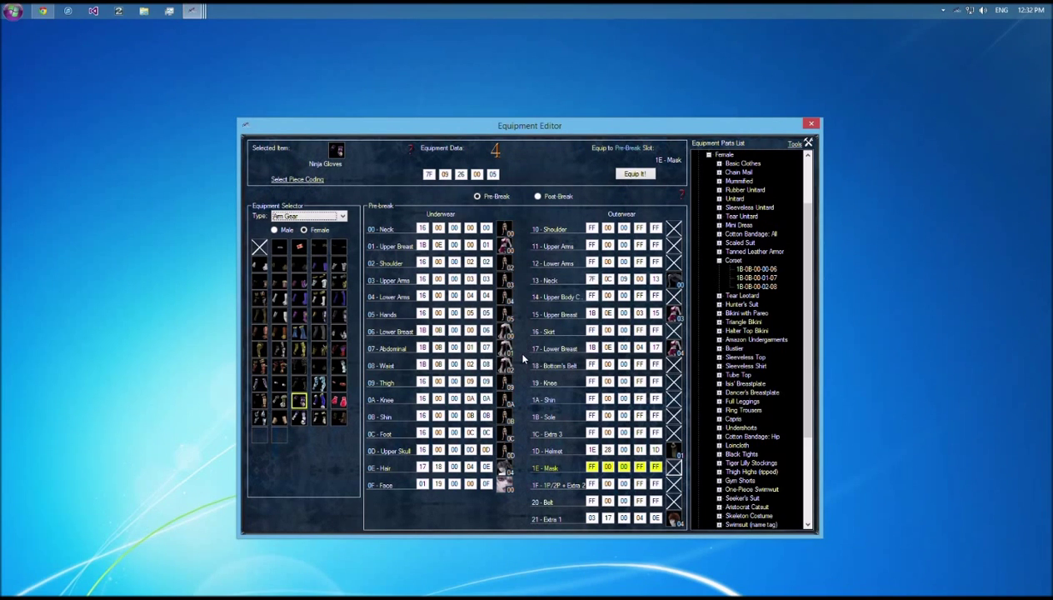
# Step: Apply the piece coding 1E 28 00 01 20 from the piece selector to the selected Steel Gauntlets
pyautogui.click(318, 383)
pyautogui.click(319, 182)
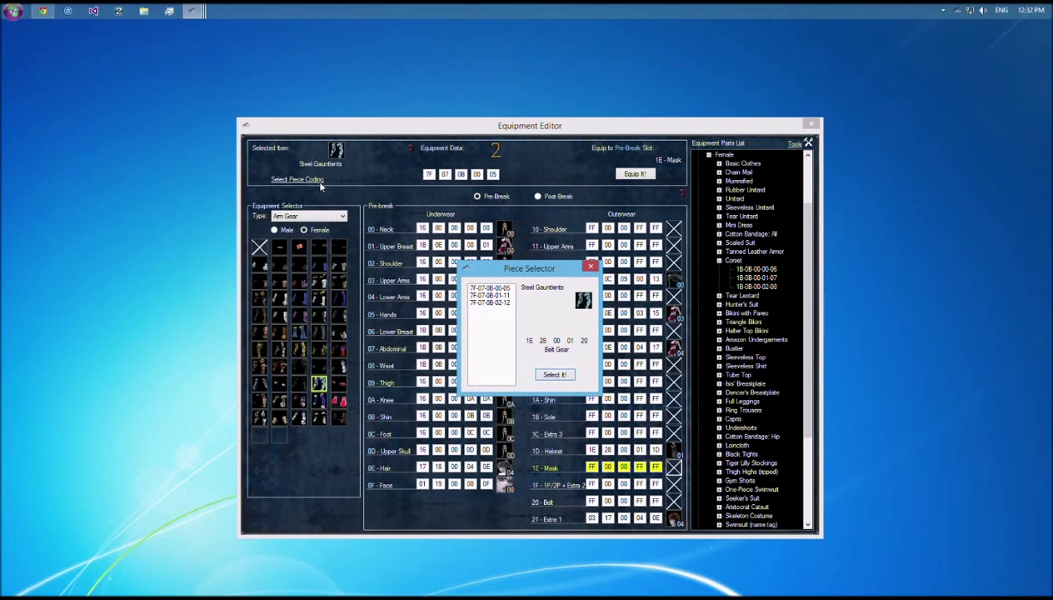
pyautogui.click(554, 375)
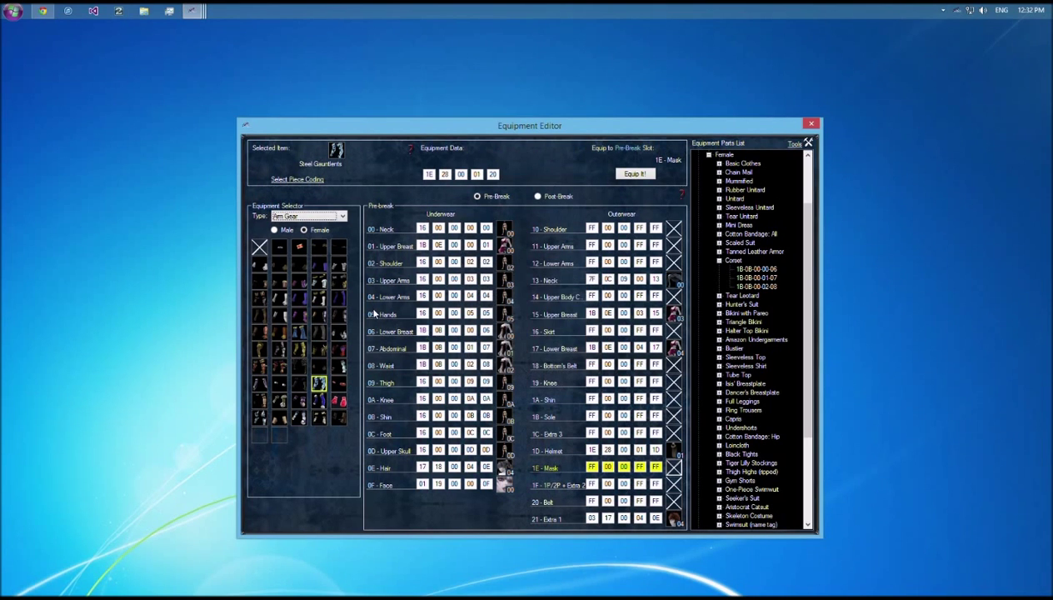
# Step: Look through the Hip Gear and Top Gear item types and return to Arm Gear
pyautogui.click(324, 216)
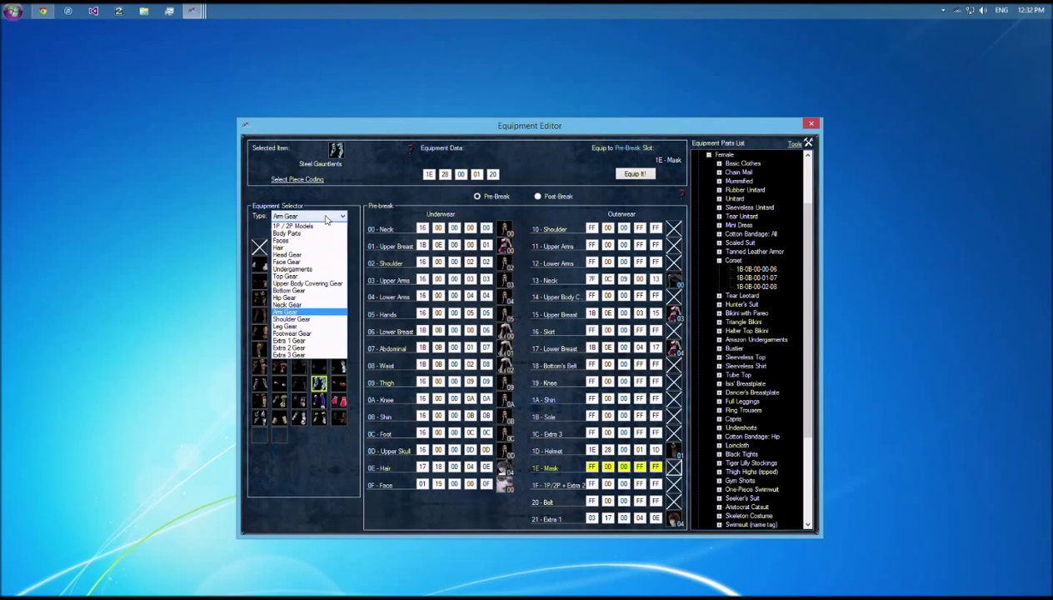
pyautogui.click(325, 297)
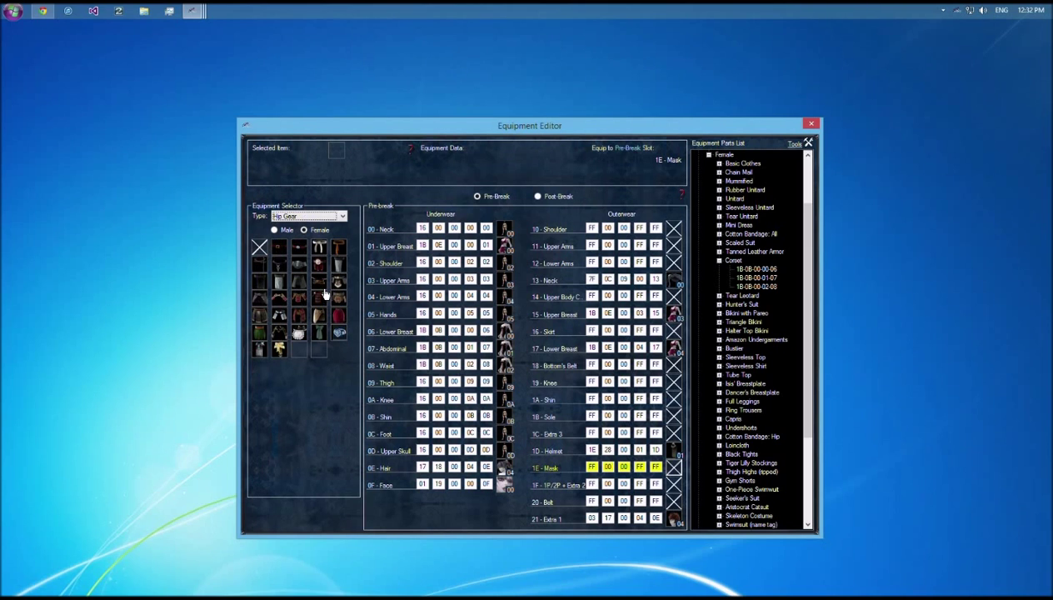
pyautogui.scroll(3, 325, 294)
pyautogui.scroll(-2, 325, 294)
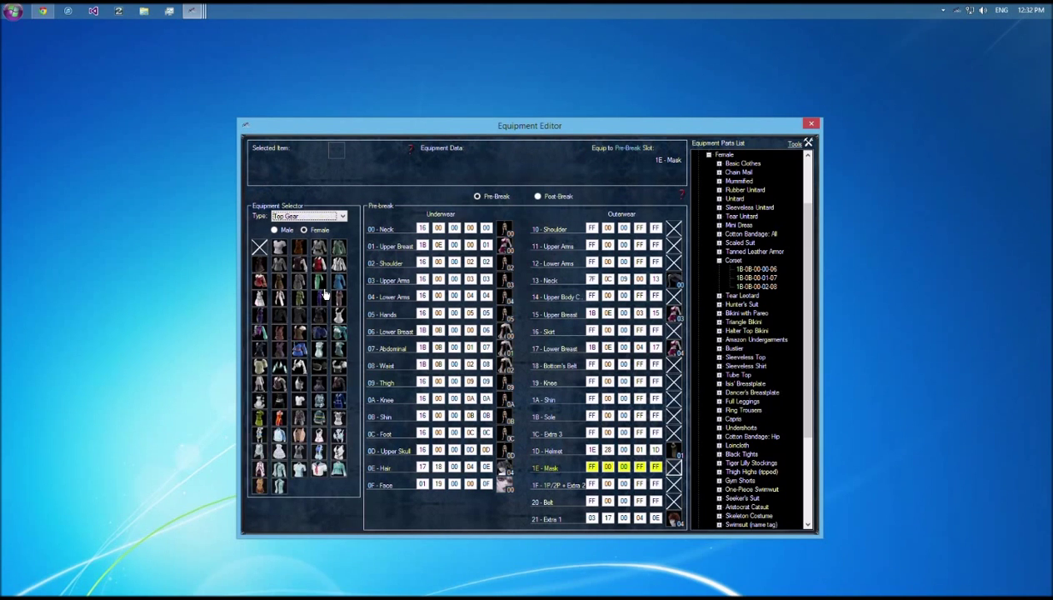
pyautogui.scroll(-4, 324, 294)
pyautogui.scroll(-3, 324, 293)
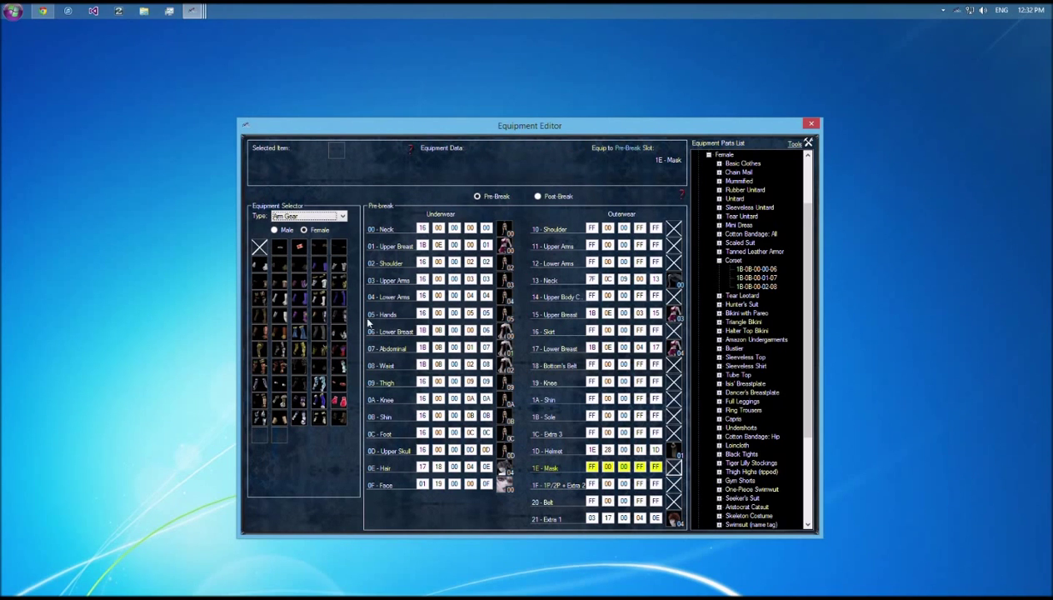
# Step: Match the Venatic Gloves to the 03 - Upper Arms slot and the Tiger Lily Gauntlets to the 05 - Hands slot without equipping them
pyautogui.click(259, 318)
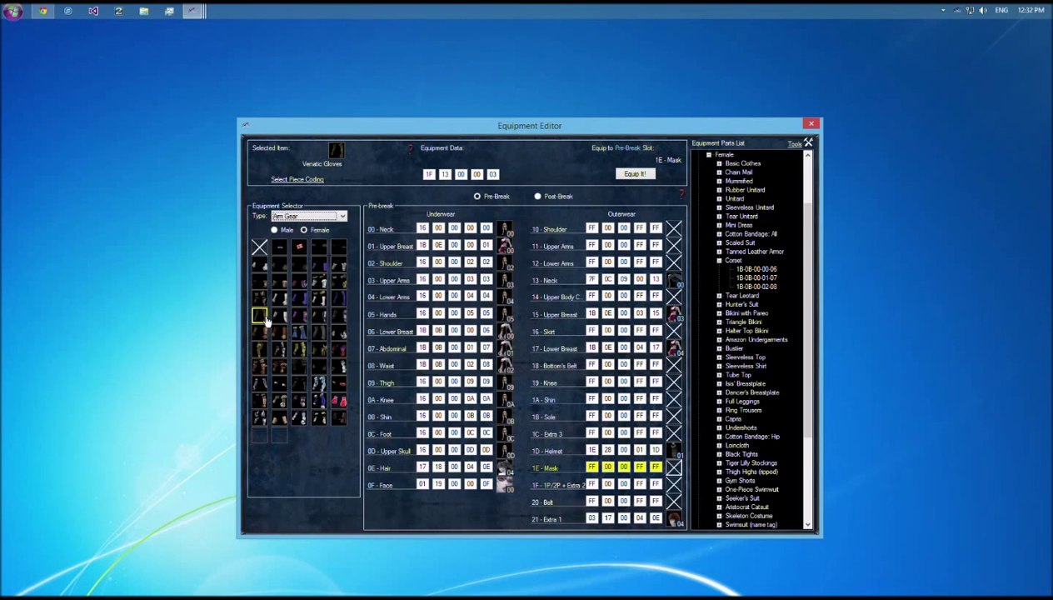
pyautogui.click(497, 293)
pyautogui.click(501, 281)
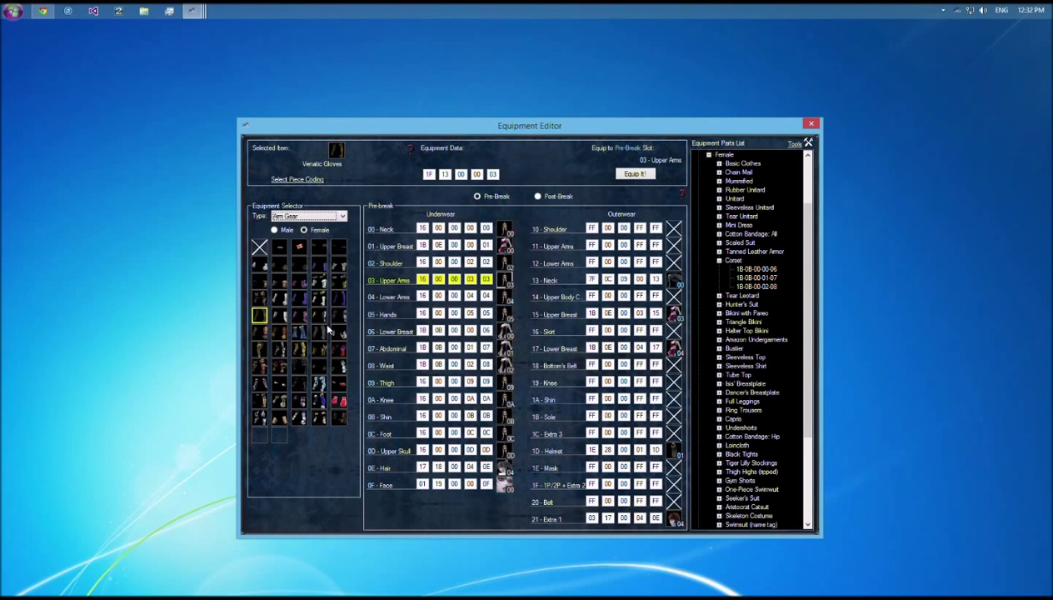
pyautogui.click(259, 334)
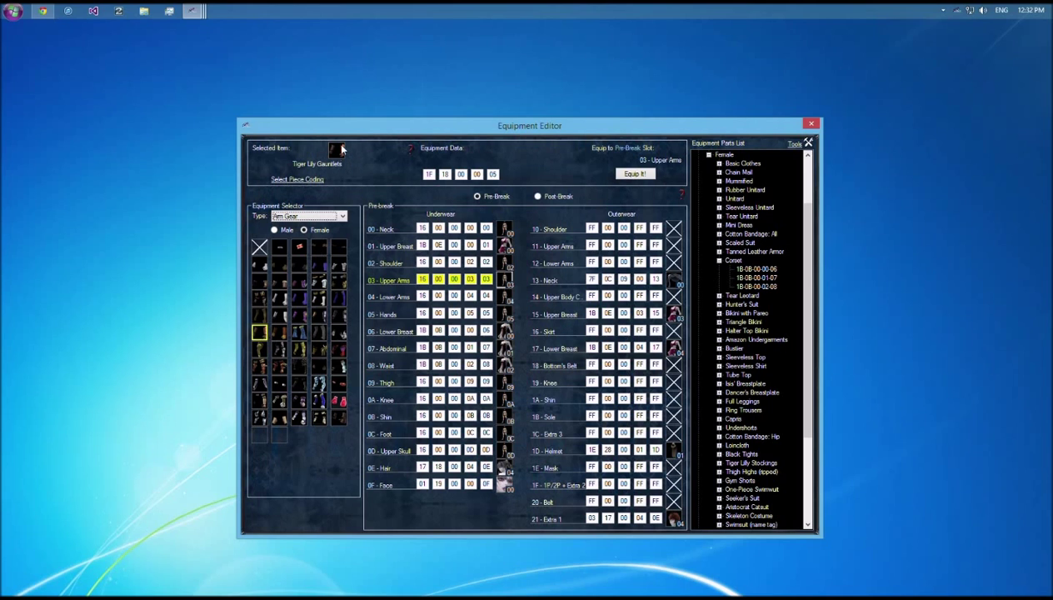
pyautogui.click(503, 314)
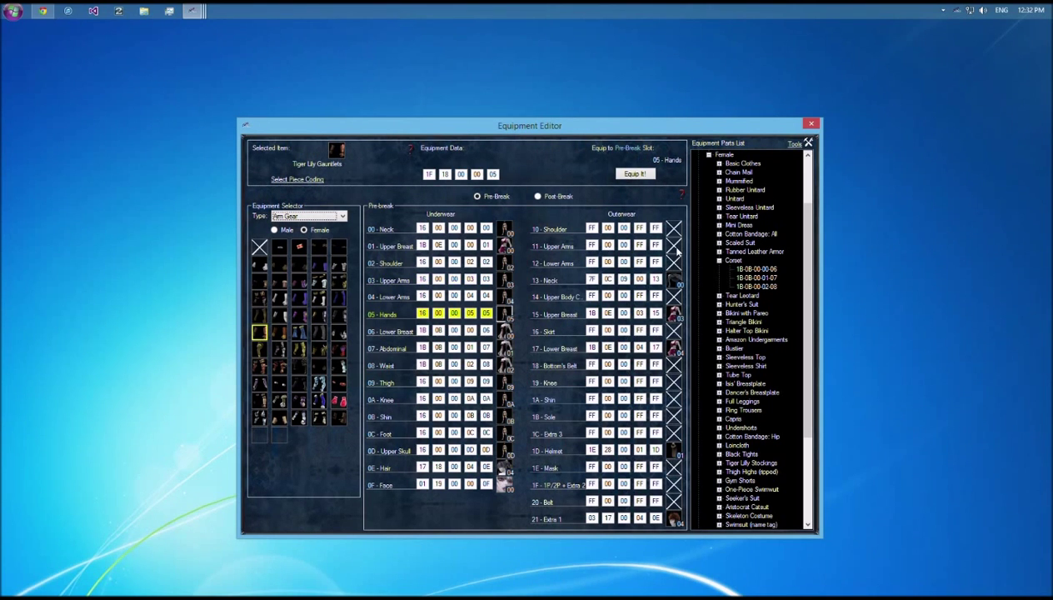
# Step: Target the outerwear slot 12 - Lower Arms and examine the Chains (arms) and Arm Band equipment data
pyautogui.click(672, 262)
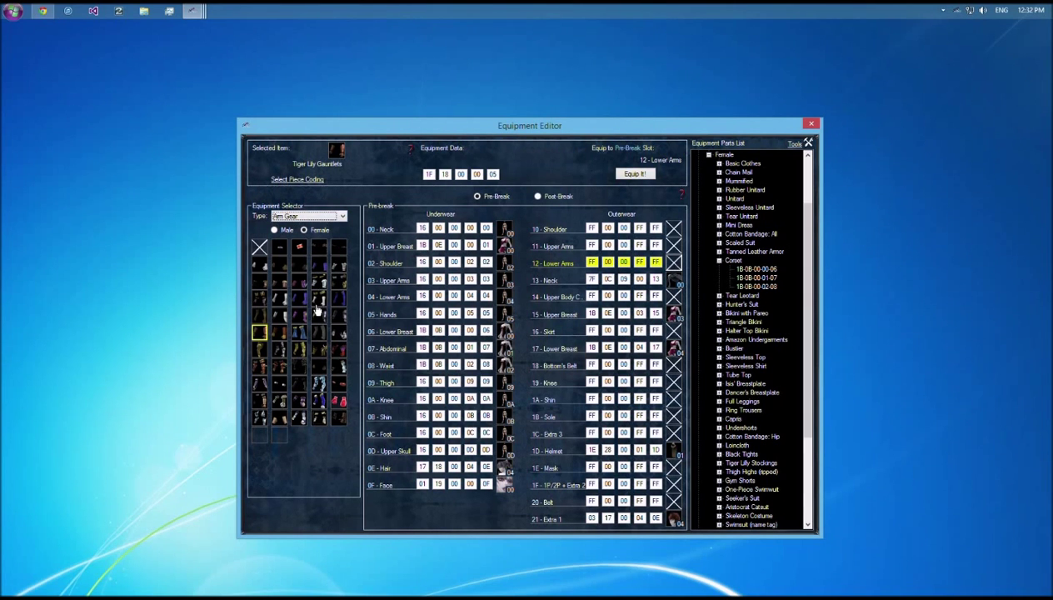
pyautogui.click(301, 370)
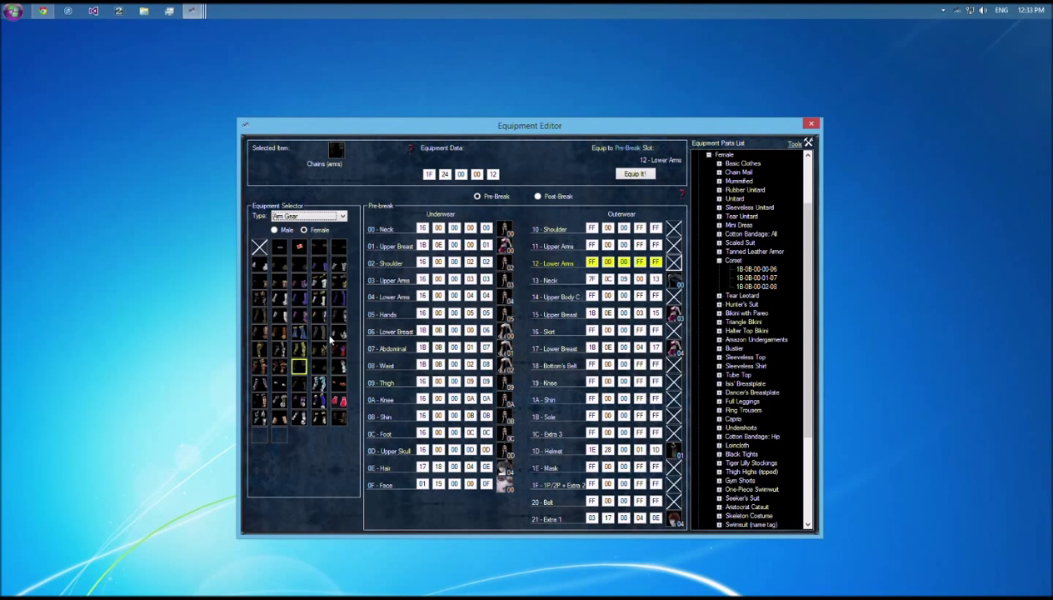
pyautogui.click(299, 246)
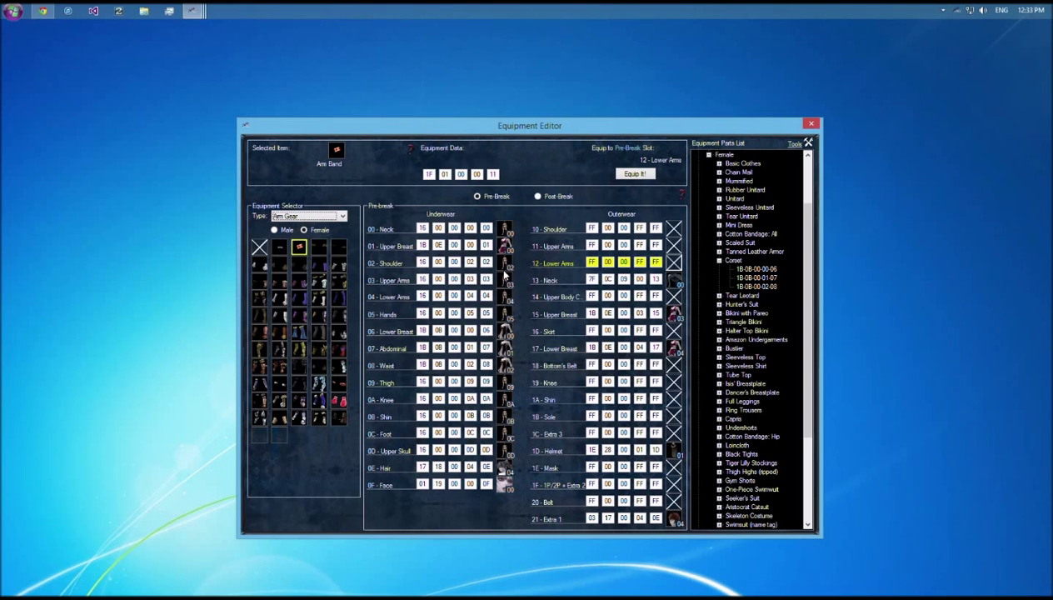
# Step: Look through the Shoulder Gear, Bottom Gear and Hip Gear item types and end on Neck Gear
pyautogui.scroll(1, 522, 322)
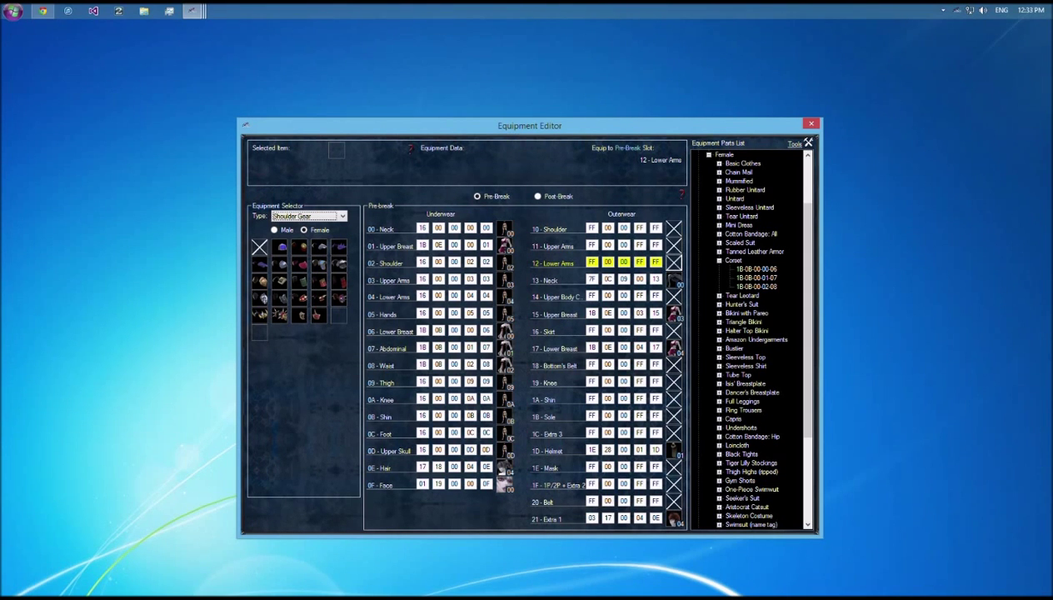
pyautogui.click(341, 216)
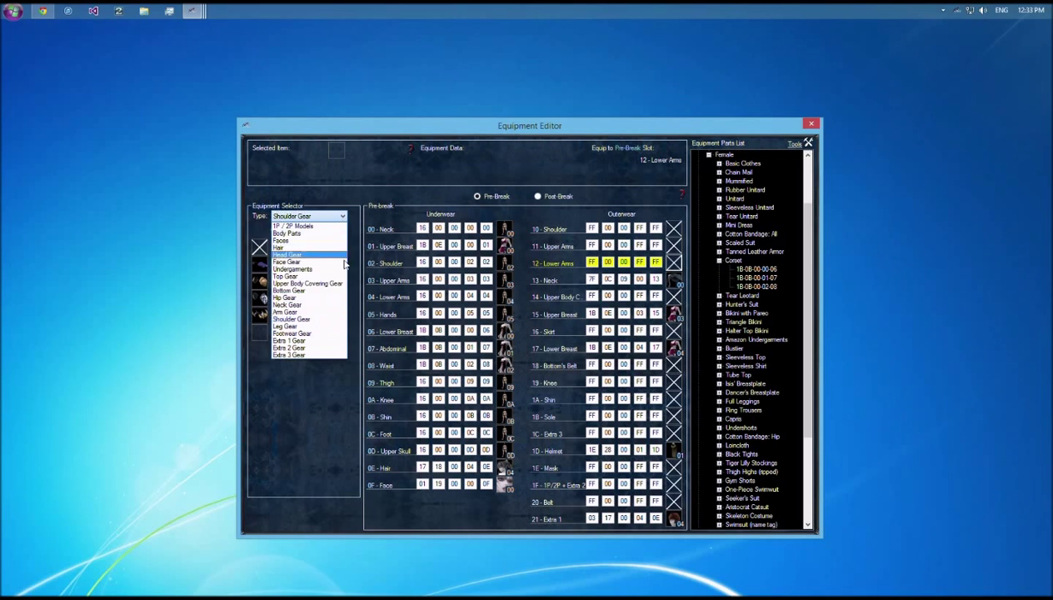
pyautogui.click(312, 290)
pyautogui.scroll(-1, 308, 298)
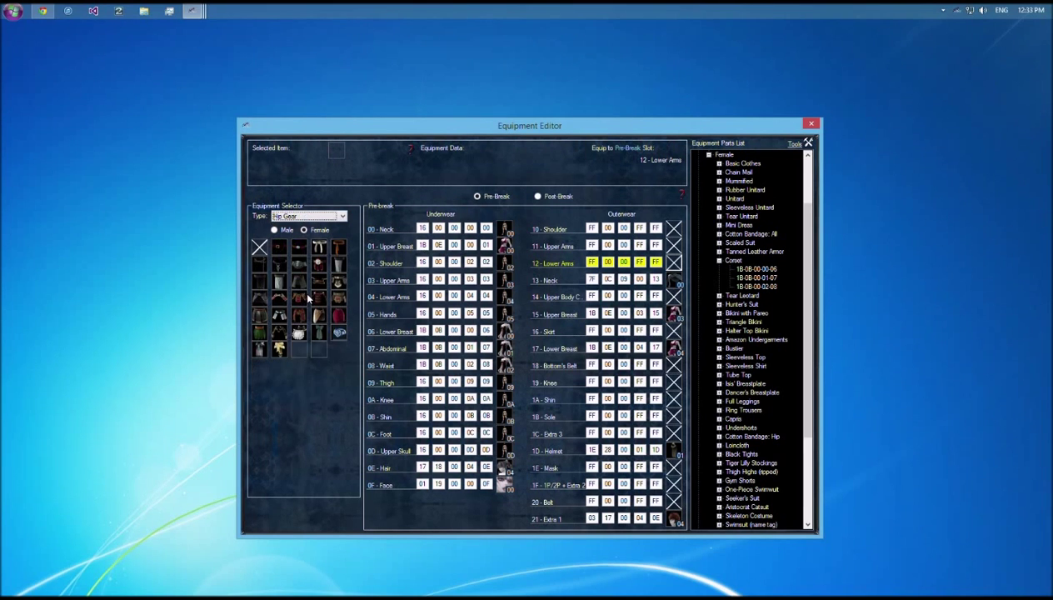
pyautogui.scroll(-1, 308, 298)
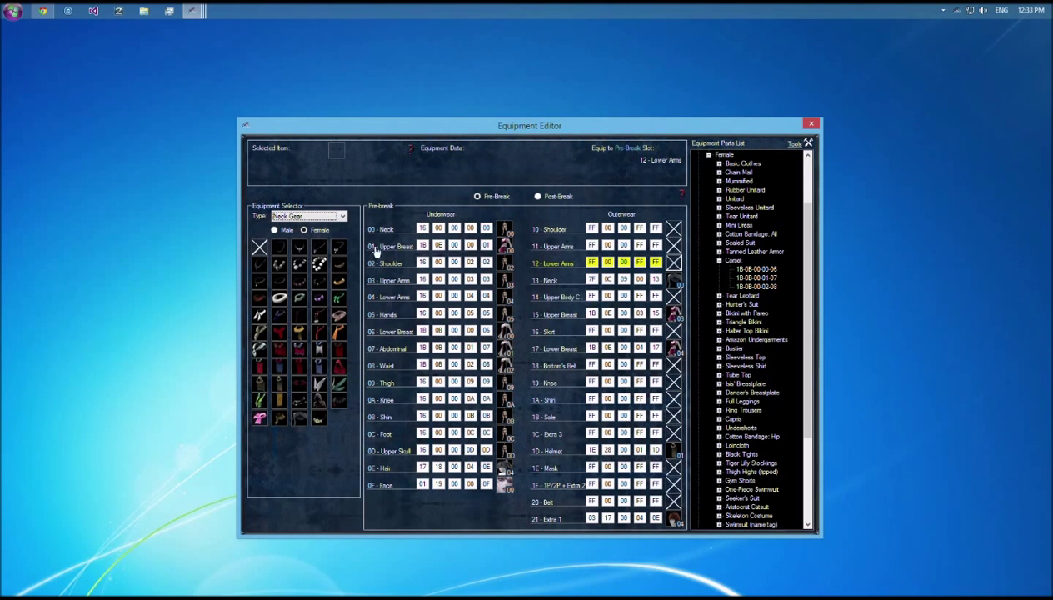
# Step: Examine the Lily Greaves and Stilettos footwear data against the outerwear slot 1B - Sole and the underwear slot 0C - Foot
pyautogui.click(674, 451)
pyautogui.click(330, 218)
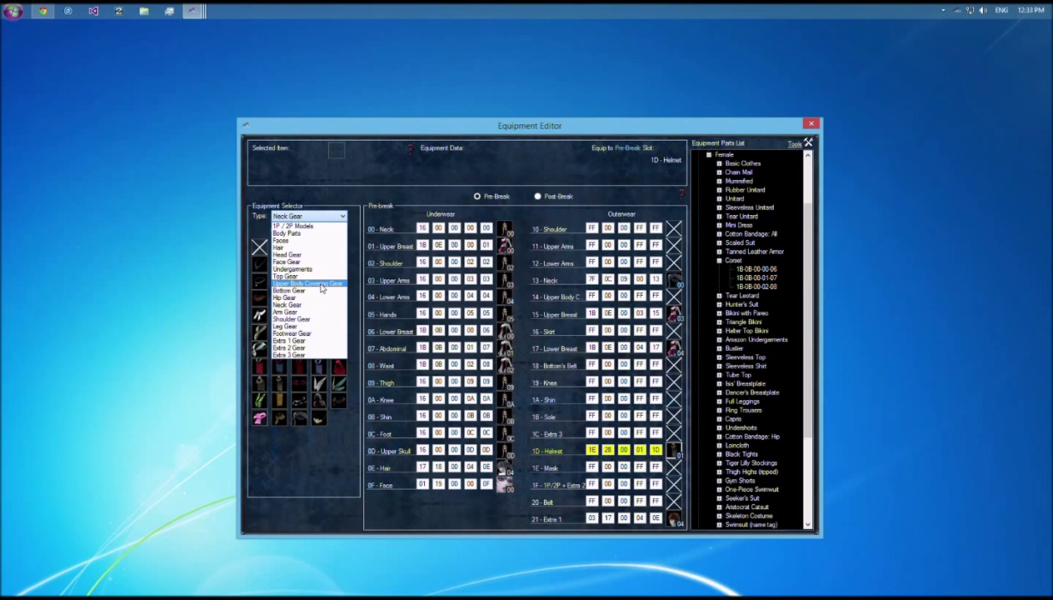
pyautogui.click(298, 332)
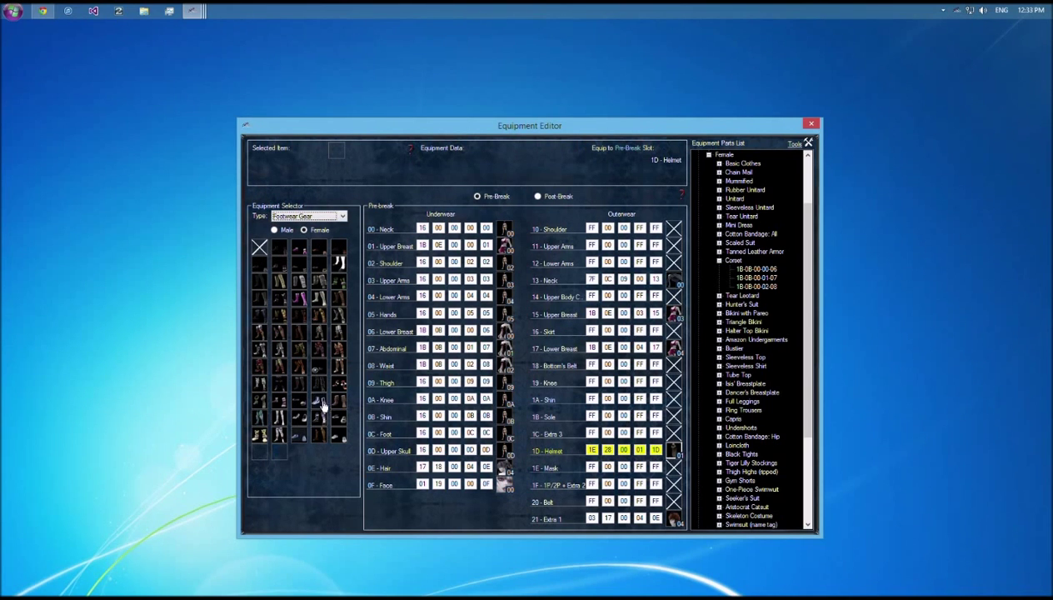
pyautogui.click(280, 317)
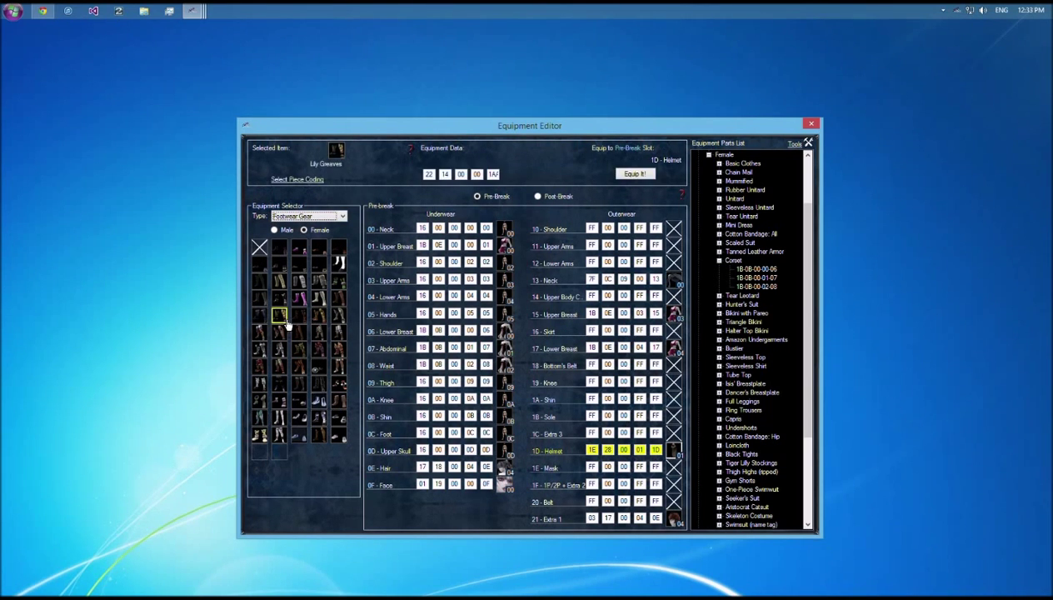
pyautogui.click(299, 317)
pyautogui.click(338, 263)
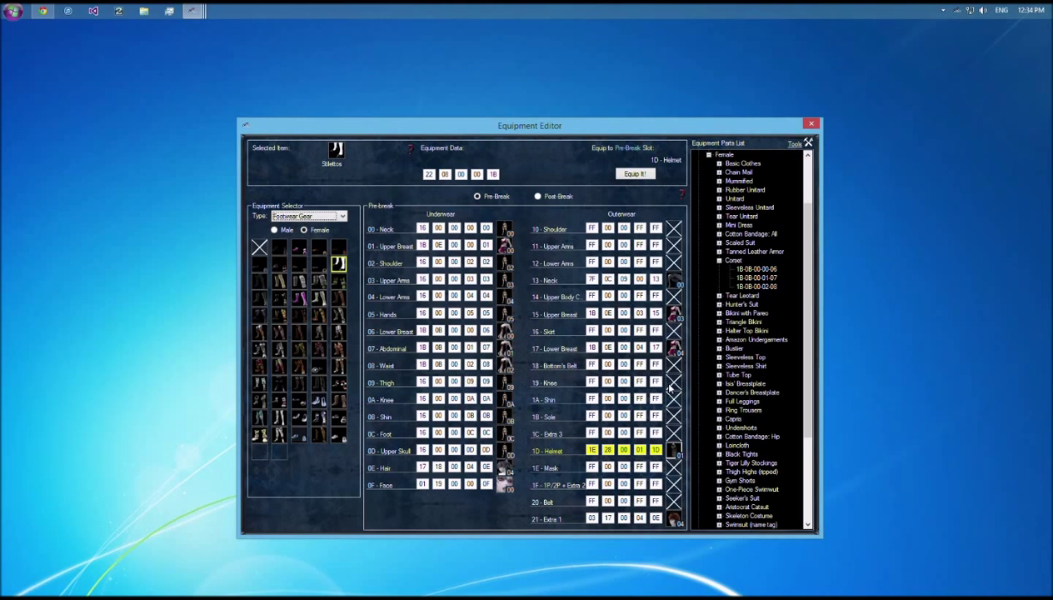
pyautogui.click(673, 416)
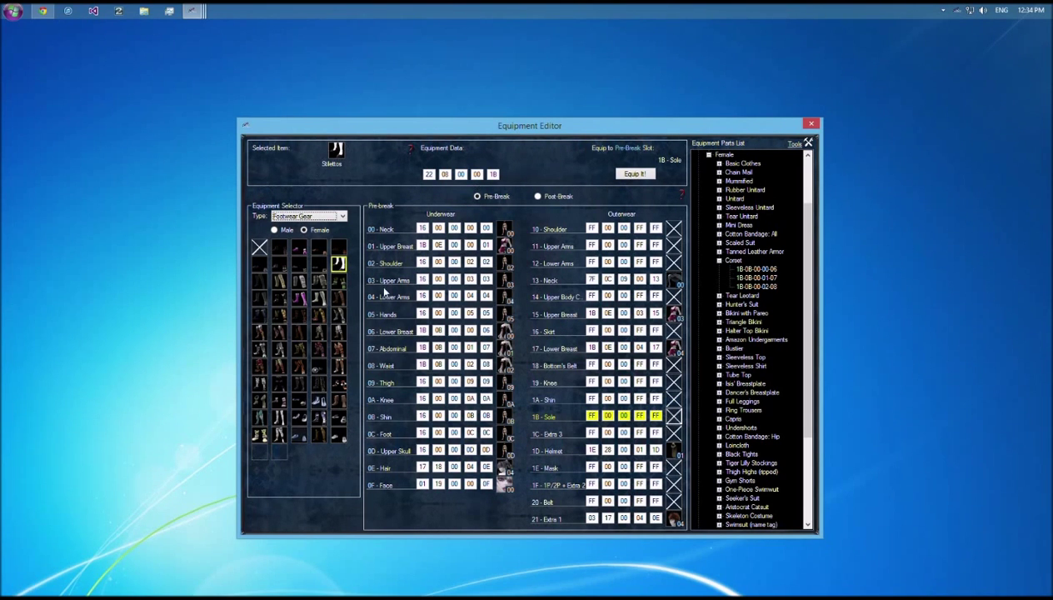
pyautogui.click(470, 432)
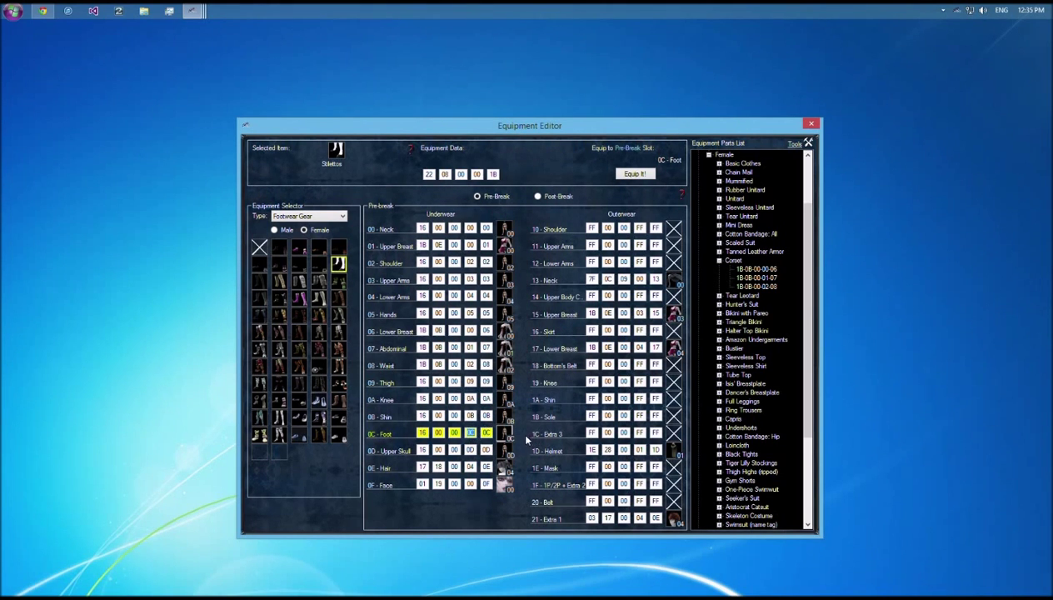
# Step: Equip the Sorrowful Boots to the pre-break outerwear slot 1B - Sole
pyautogui.click(338, 367)
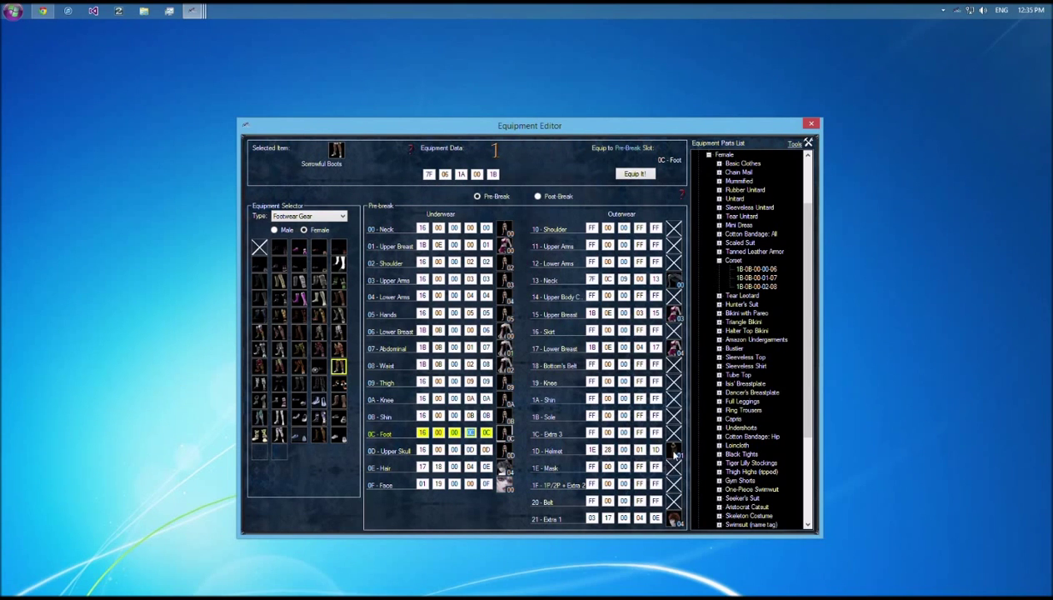
pyautogui.click(673, 416)
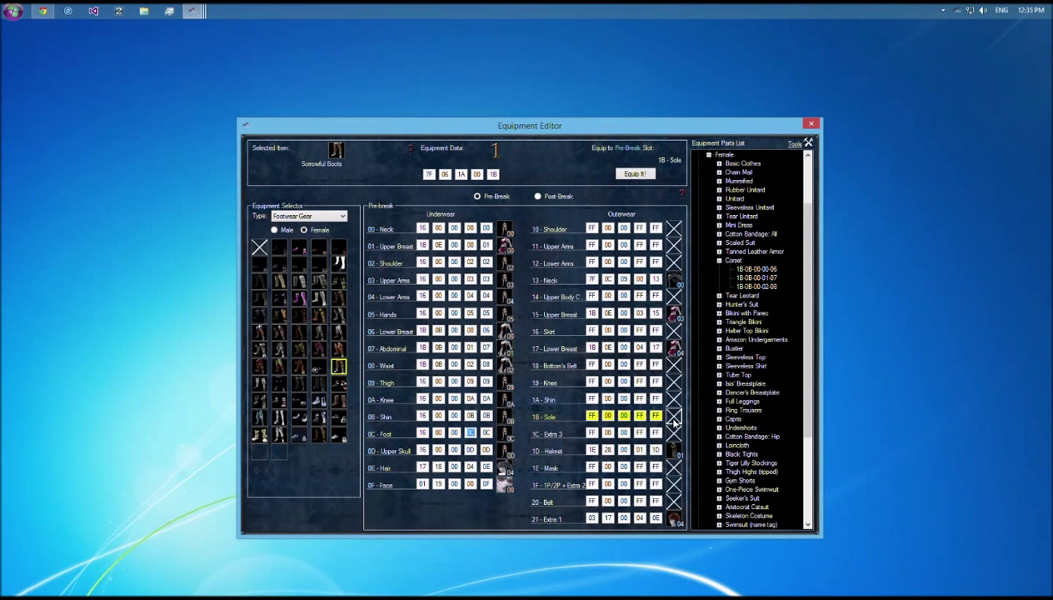
pyautogui.click(635, 174)
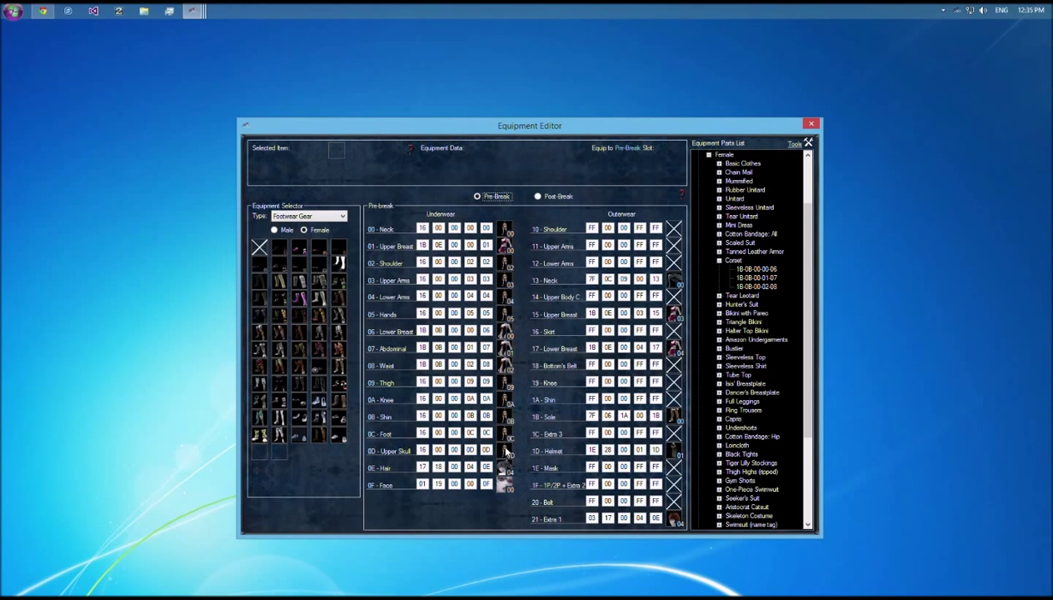
# Step: Target the underwear slot 0A - Knee and select the Null item from Footwear Gear
pyautogui.click(503, 432)
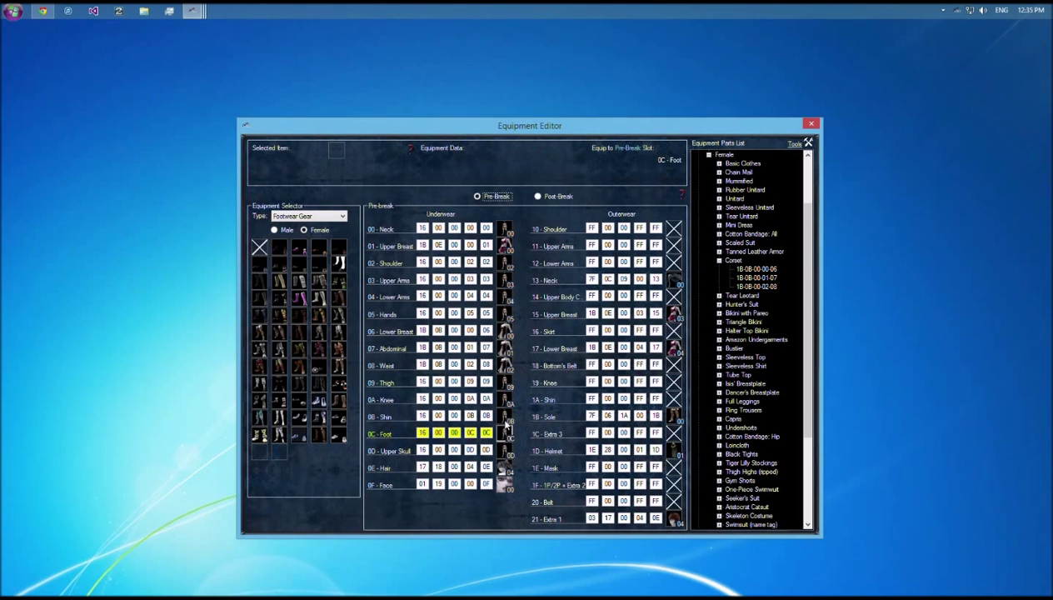
pyautogui.click(503, 398)
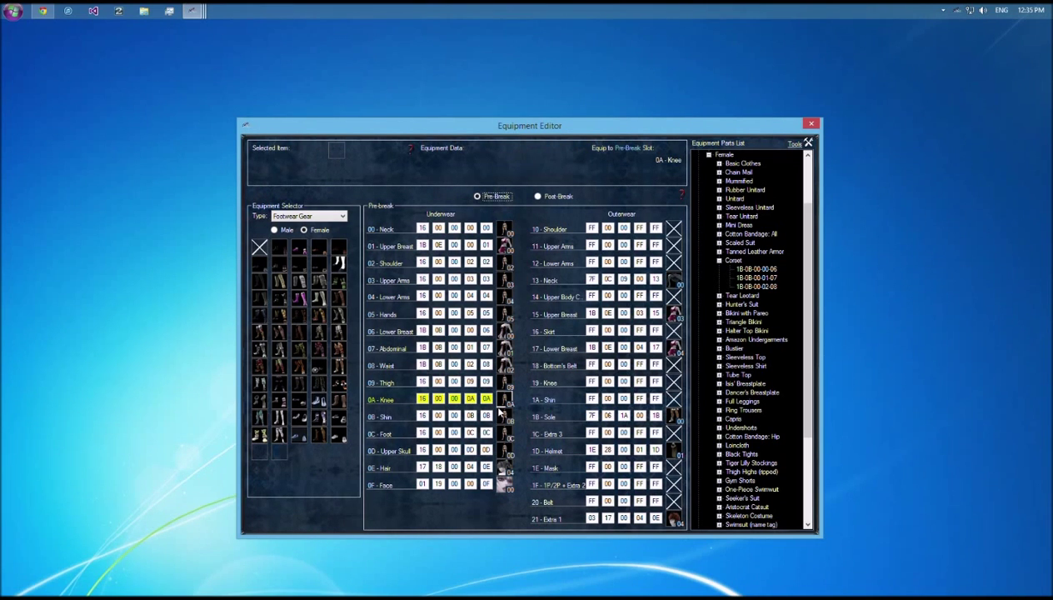
pyautogui.click(468, 398)
pyautogui.click(262, 250)
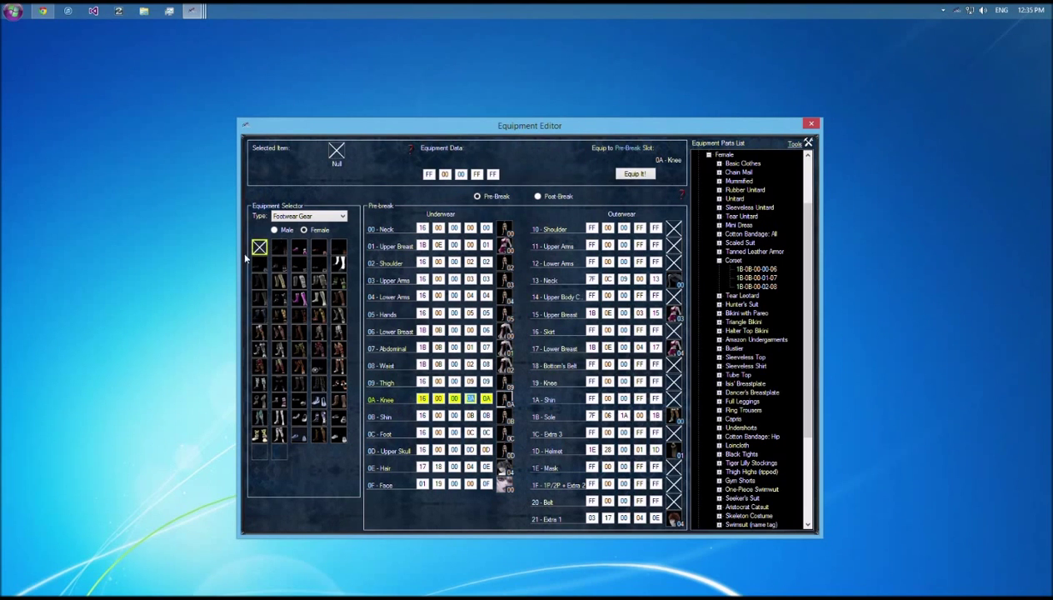
# Step: Look through other item types and equip the Null item from Extra 3 Gear to the 0A - Knee slot
pyautogui.click(292, 218)
pyautogui.click(304, 321)
pyautogui.press('Down')
pyautogui.press('Down')
pyautogui.press('Down')
pyautogui.press('Down')
pyautogui.press('Down')
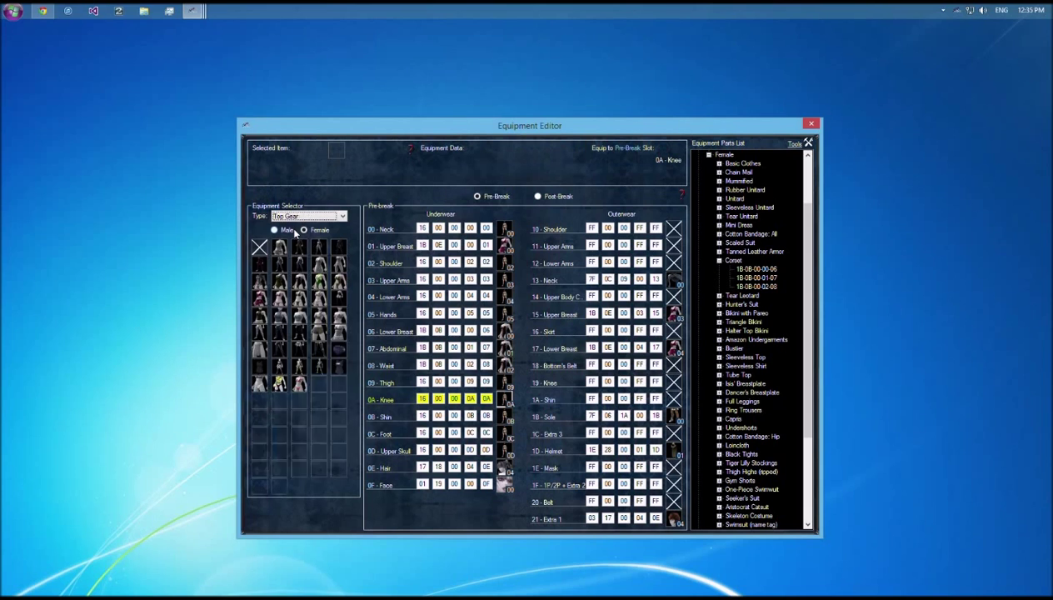
pyautogui.click(259, 250)
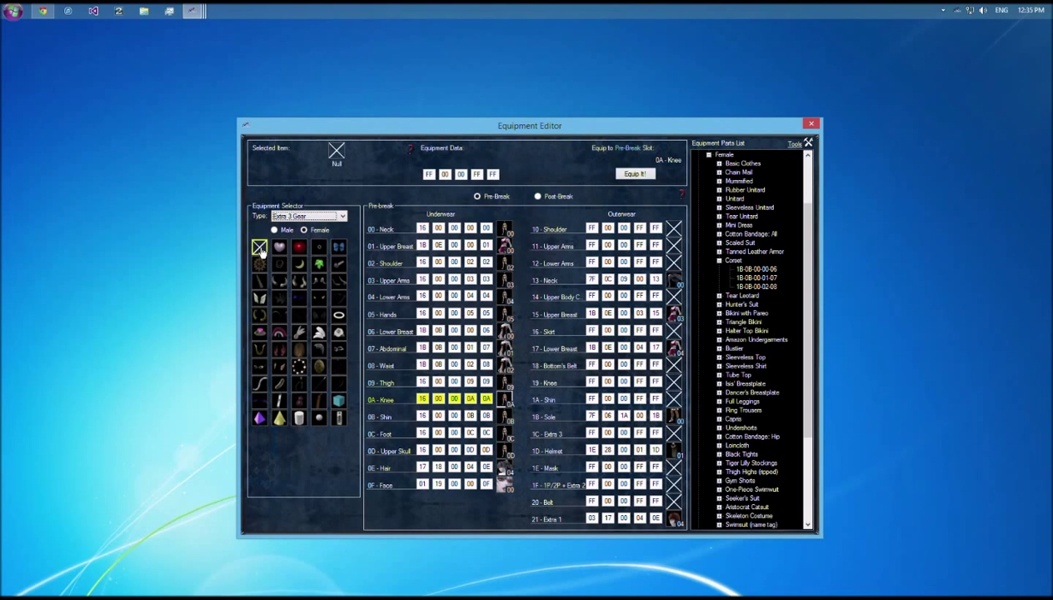
pyautogui.click(621, 177)
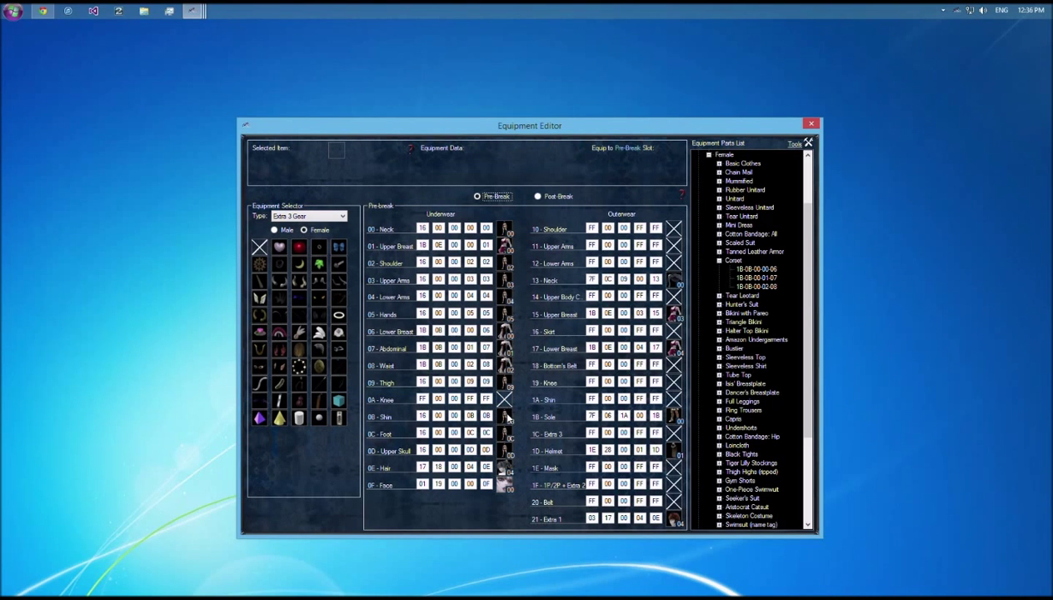
# Step: Set the fourth value of the underwear slots 0B - Shin and 0C - Foot to FF
pyautogui.click(374, 418)
pyautogui.click(470, 414)
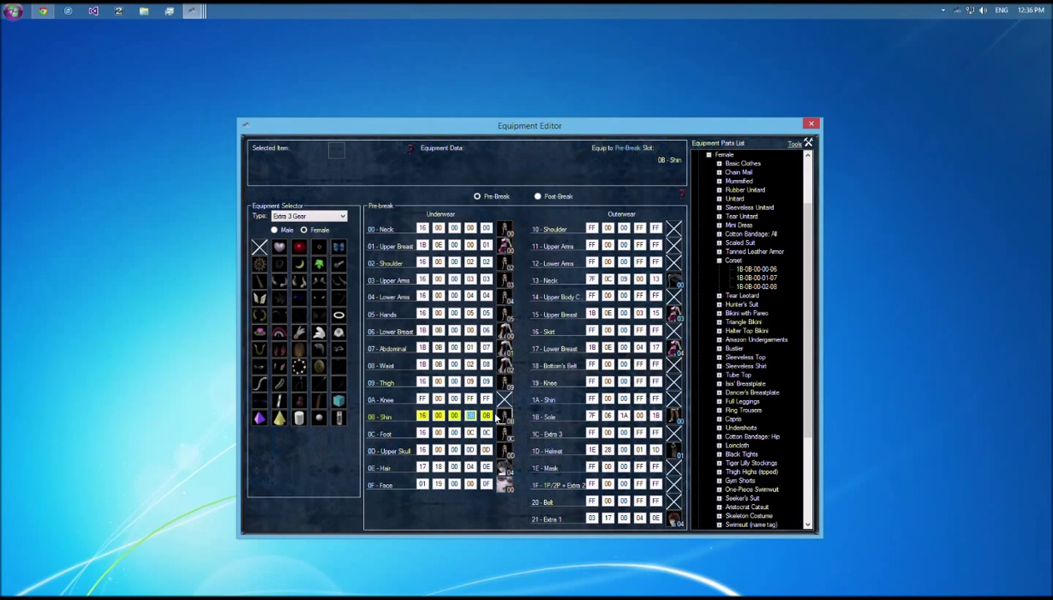
pyautogui.write('FF')
pyautogui.click(470, 432)
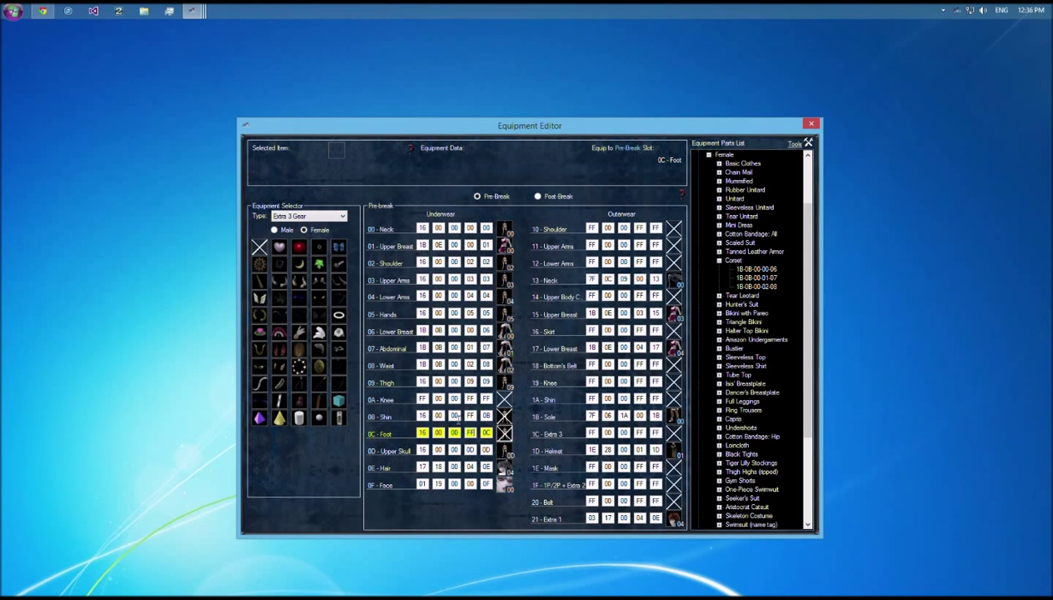
# Step: Set the complete equipment data of 0B - Shin to FF 00 00 FF FF and target the 0C - Foot slot
pyautogui.click(422, 398)
pyautogui.click(421, 415)
pyautogui.write('FF 00 00 FF F')
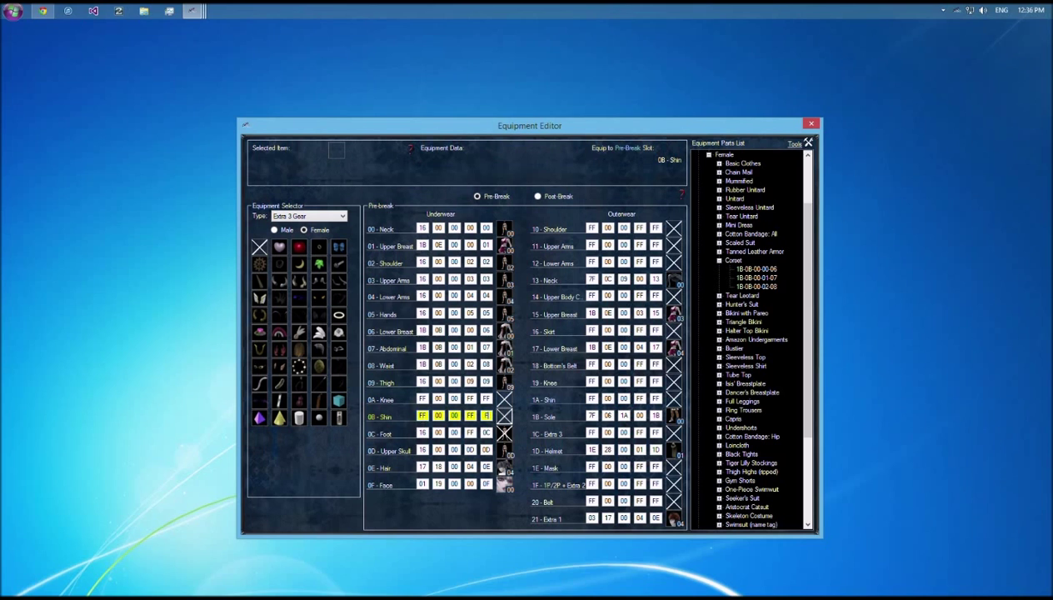
pyautogui.write('F')
pyautogui.click(506, 433)
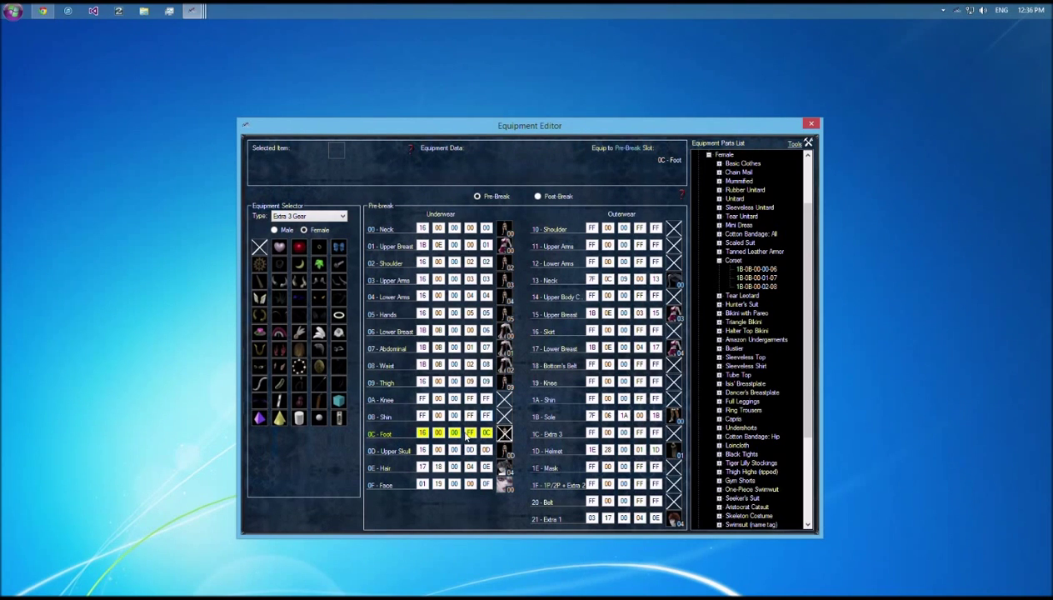
# Step: Check the post-break equipment and copy all pre-break equipment to post-break
pyautogui.click(574, 197)
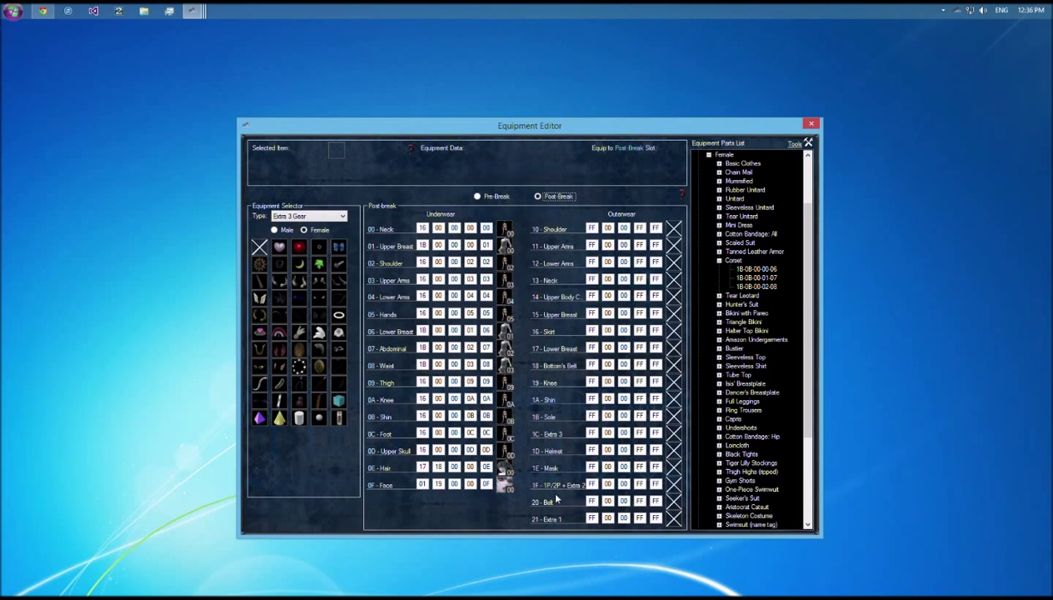
pyautogui.click(494, 197)
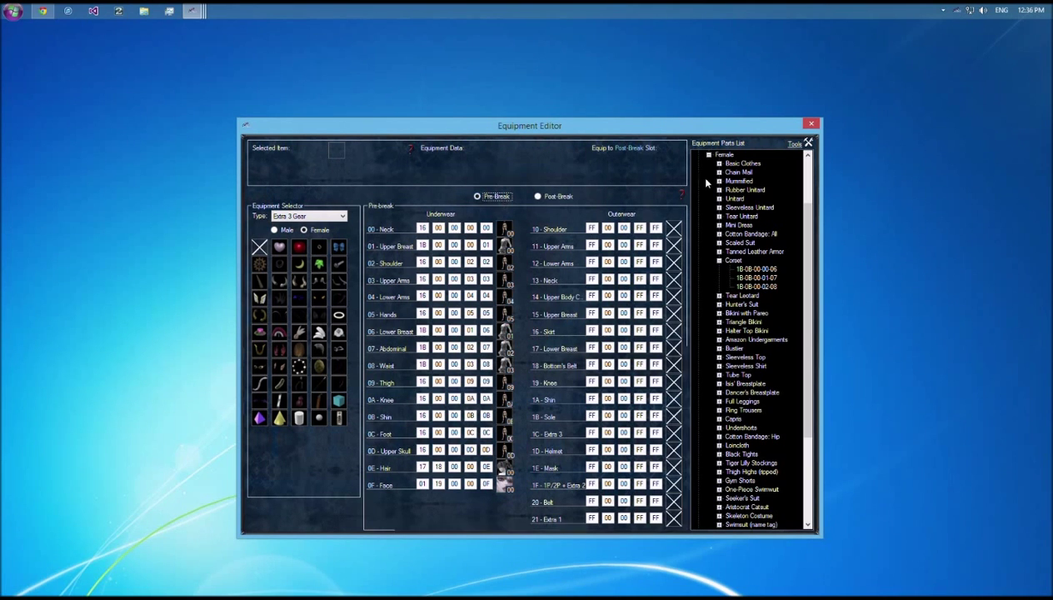
pyautogui.click(795, 144)
pyautogui.click(836, 153)
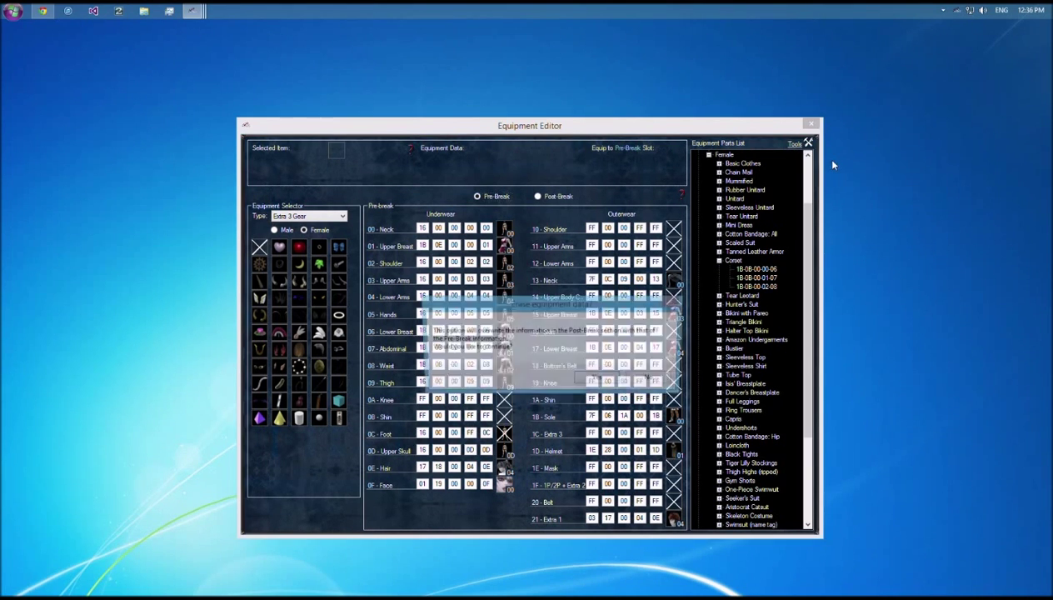
pyautogui.click(609, 383)
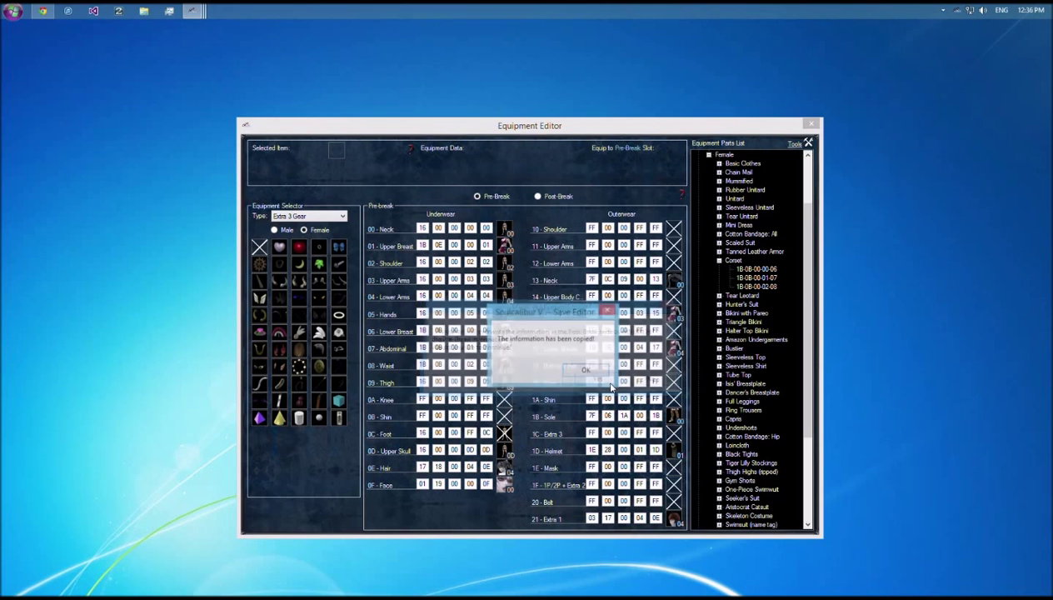
pyautogui.click(586, 369)
# Step: Compare the post-break slots with the pre-break slots and examine the available copy and unequip tools
pyautogui.click(568, 195)
pyautogui.click(491, 196)
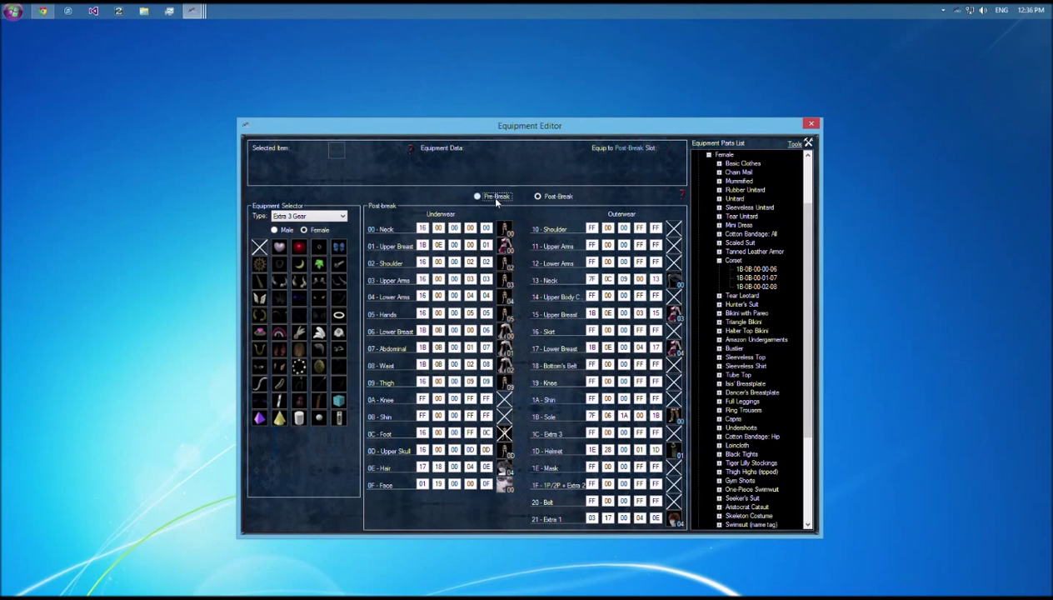
pyautogui.click(556, 196)
pyautogui.click(498, 196)
pyautogui.click(802, 146)
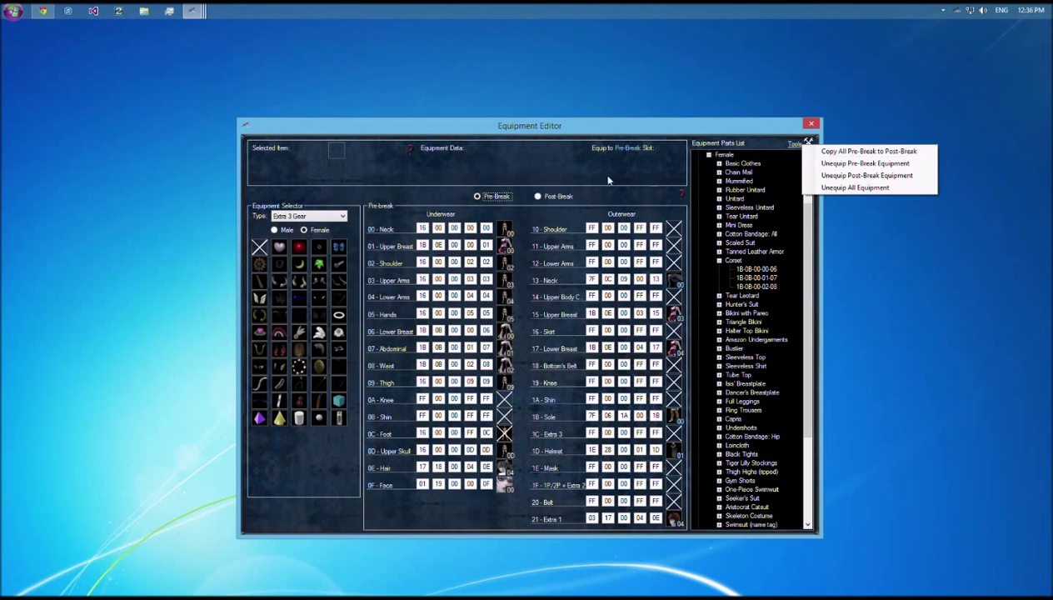
pyautogui.click(580, 198)
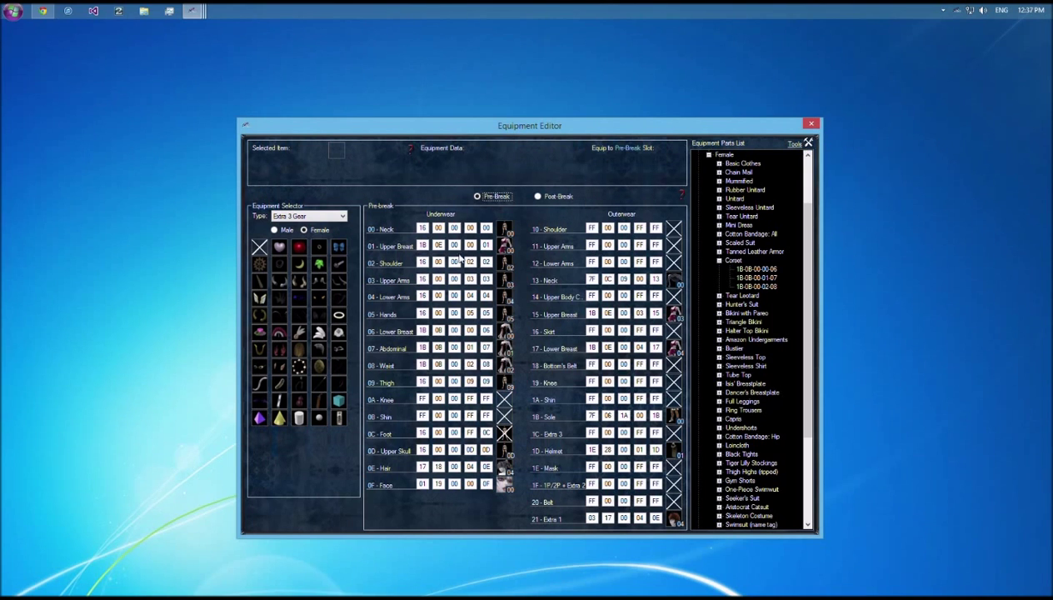
# Step: Look through the item types from 1P / 2P Models to Top Gear
pyautogui.click(326, 216)
pyautogui.click(315, 227)
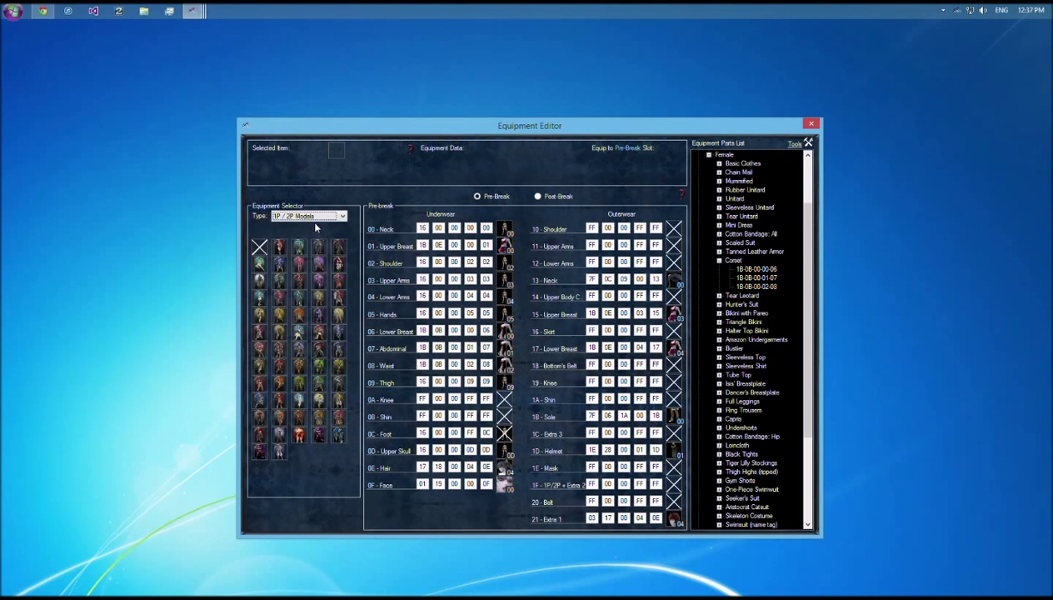
pyautogui.press('Down')
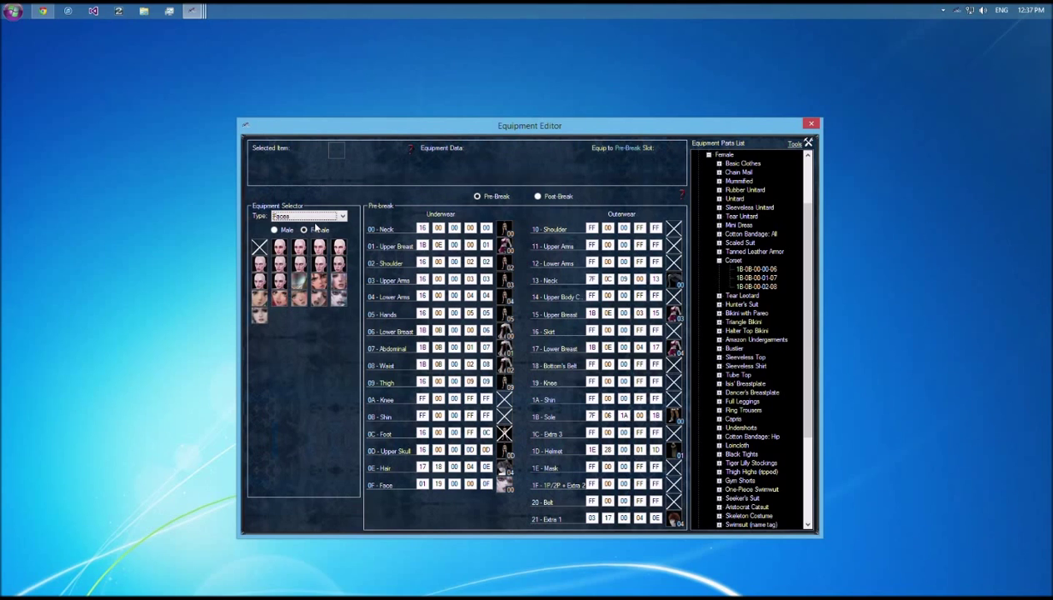
pyautogui.press('Down')
pyautogui.press('Down')
pyautogui.press('Down')
pyautogui.press('Down')
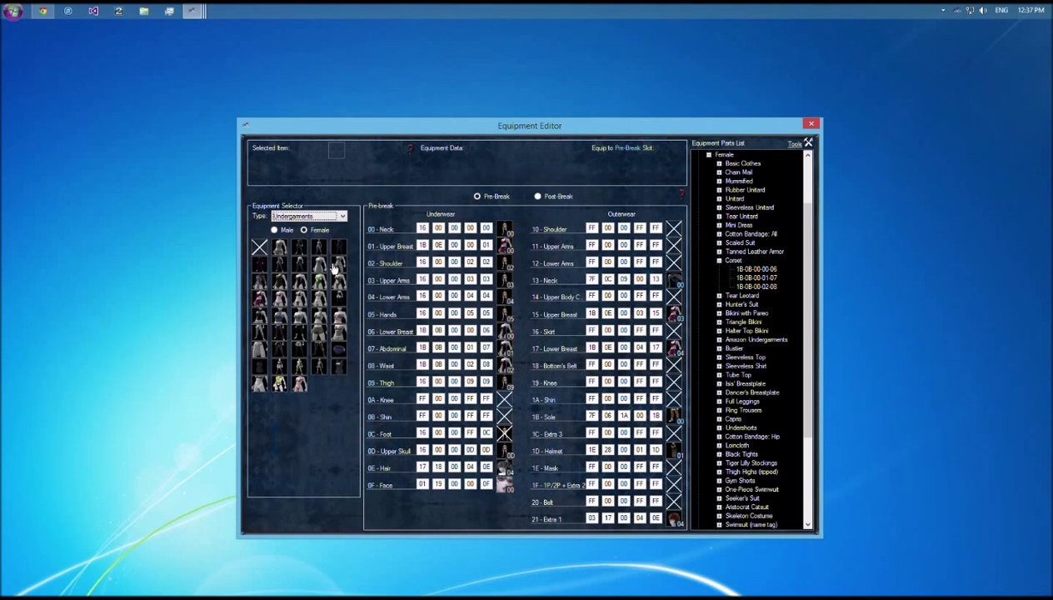
pyautogui.press('Down')
# Step: Switch to the post-break slots and list the female Neck Gear items
pyautogui.click(545, 196)
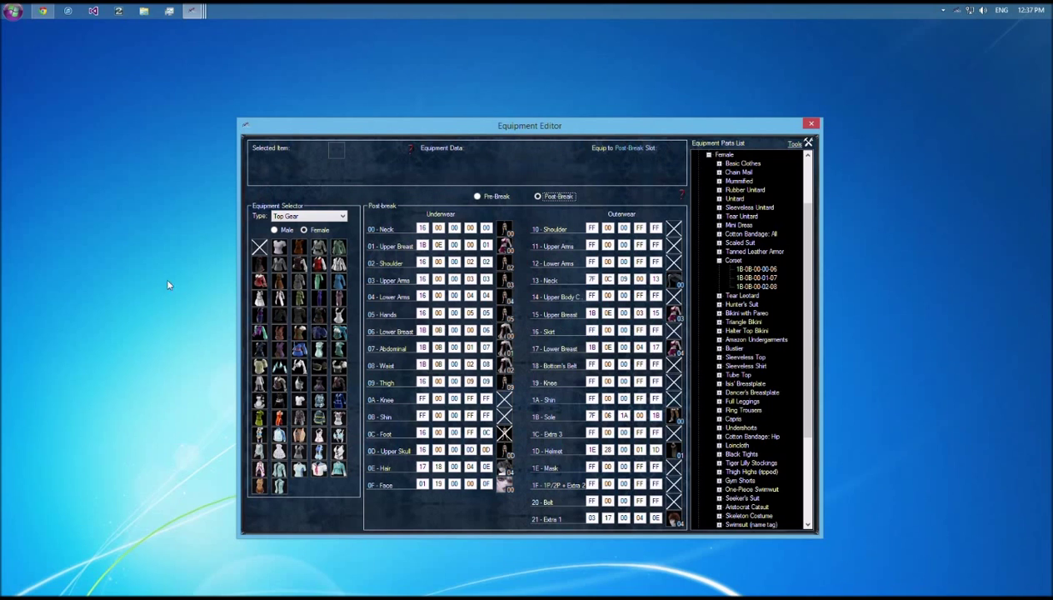
pyautogui.click(309, 216)
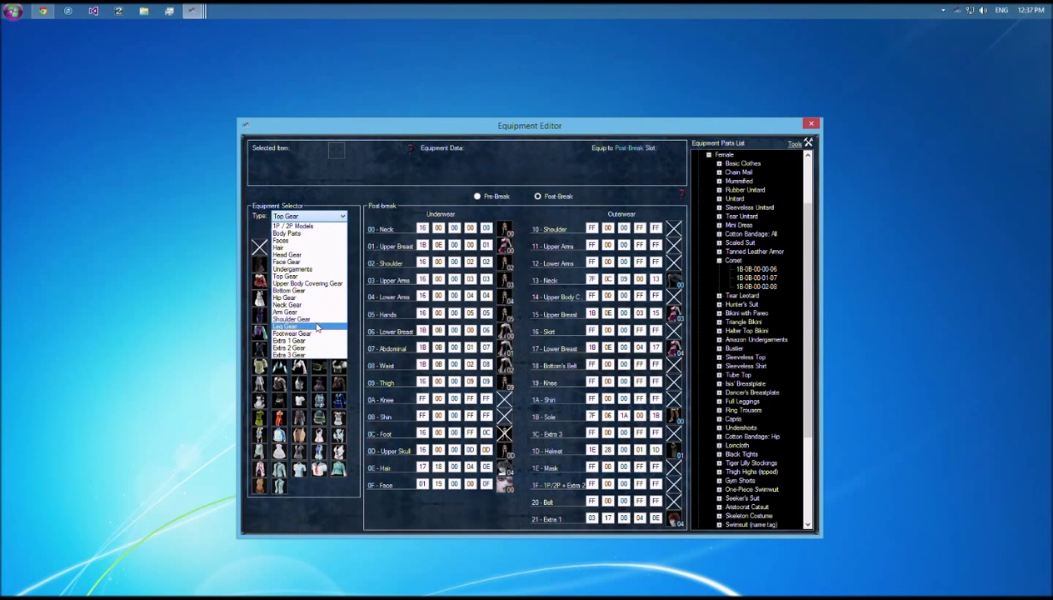
pyautogui.click(313, 276)
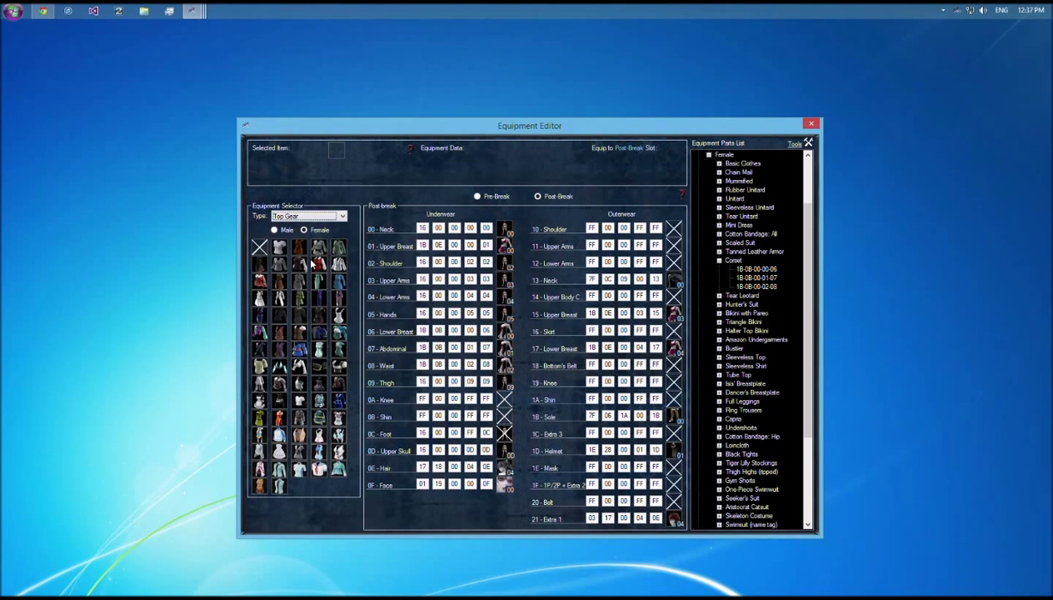
pyautogui.press('Down')
pyautogui.press('Down')
pyautogui.press('Down')
pyautogui.press('Down')
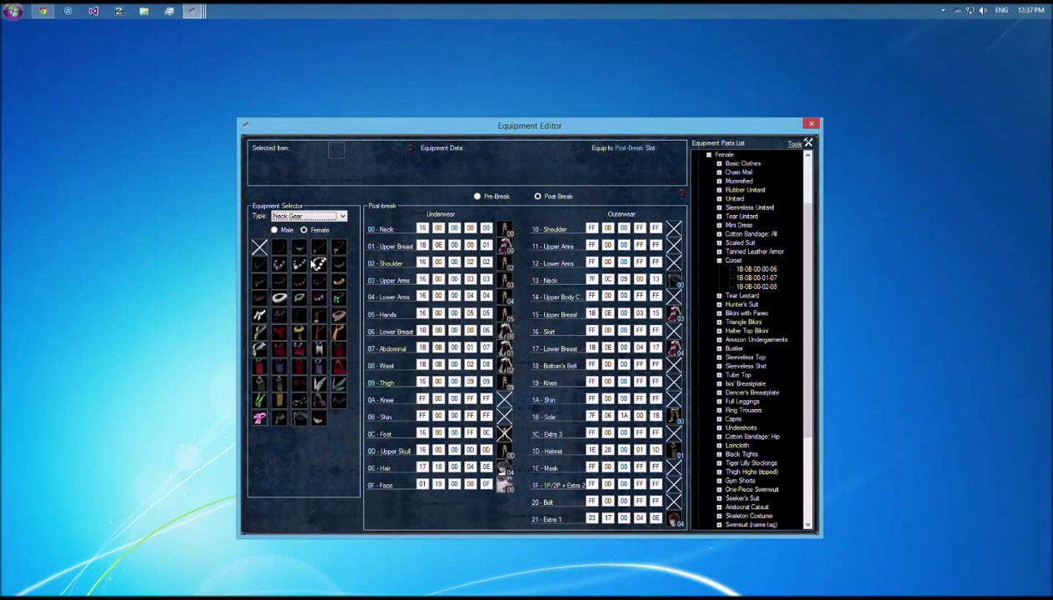
pyautogui.press('Down')
pyautogui.press('Up')
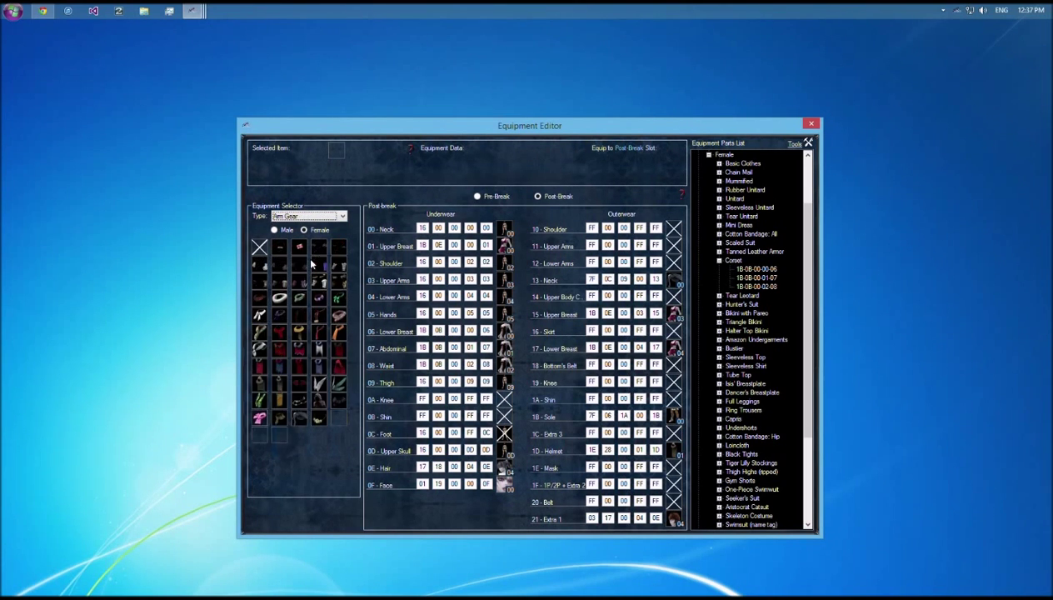
# Step: Equip the Angel Wings to the post-break 10 - Shoulder slot
pyautogui.click(318, 383)
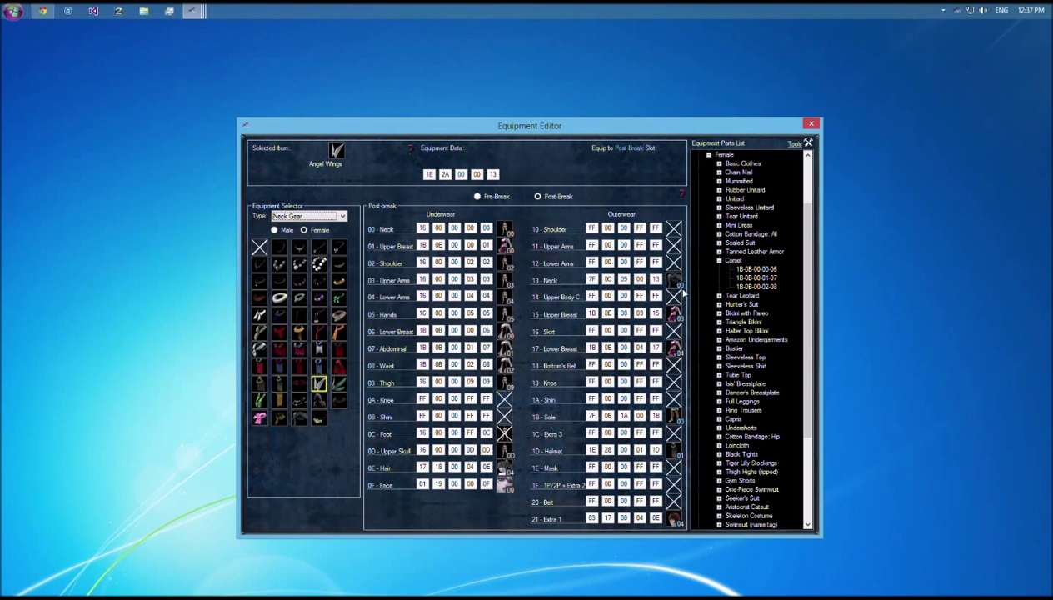
pyautogui.click(674, 233)
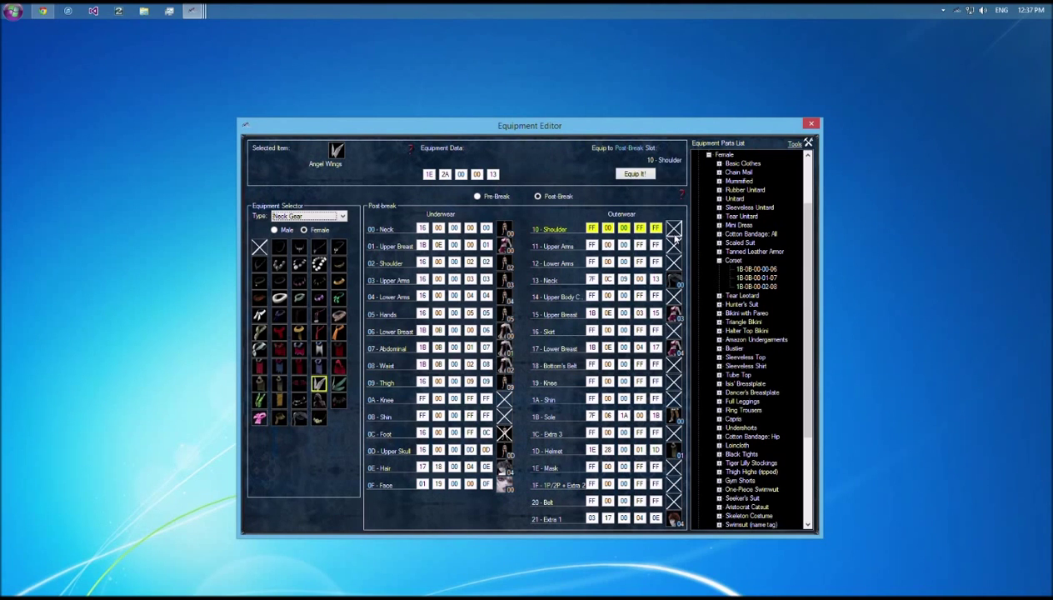
pyautogui.click(633, 175)
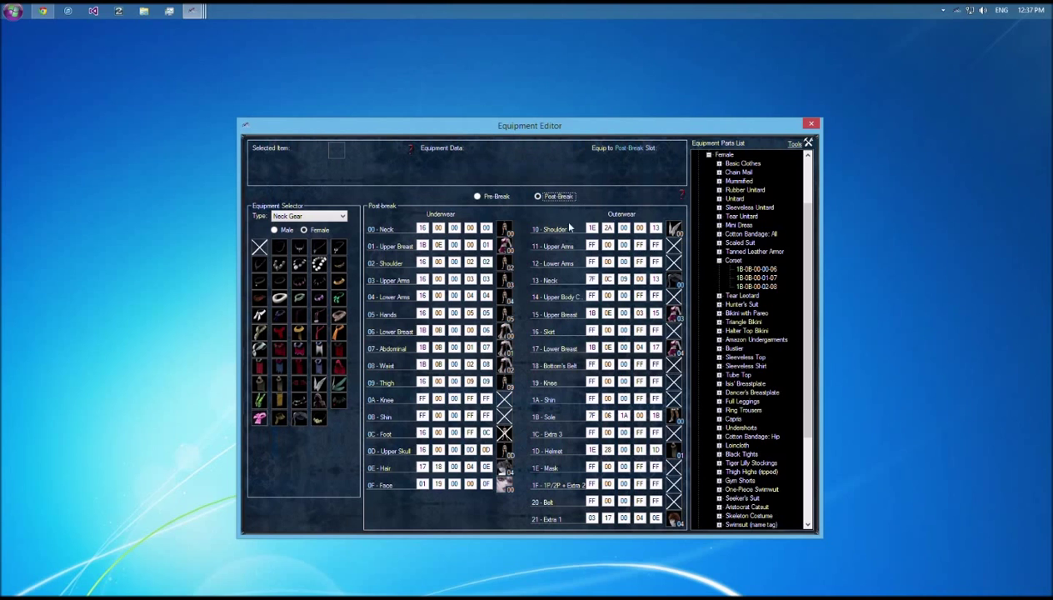
# Step: Equip the Angel Wings to the pre-break 10 - Shoulder slot with equipment data 1E 2A 00 FF 13
pyautogui.click(478, 197)
pyautogui.click(559, 197)
pyautogui.click(491, 195)
pyautogui.click(319, 383)
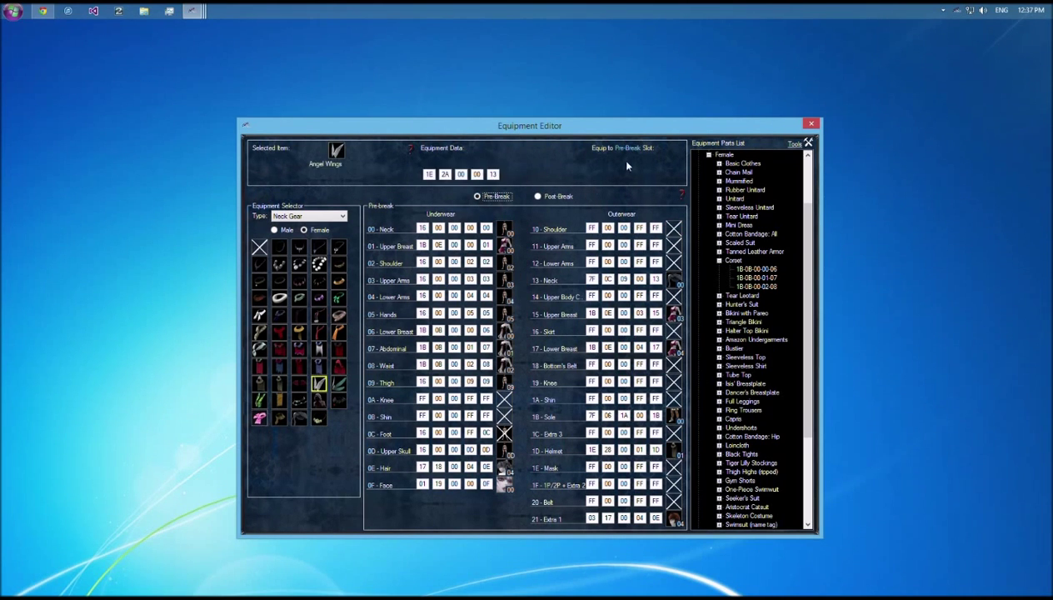
pyautogui.click(673, 230)
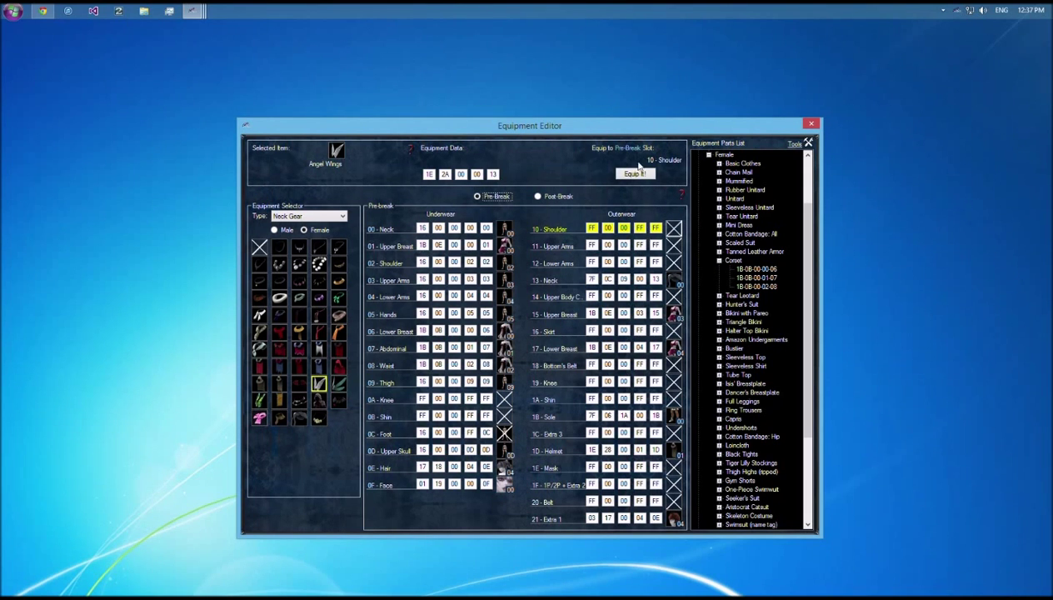
pyautogui.click(635, 174)
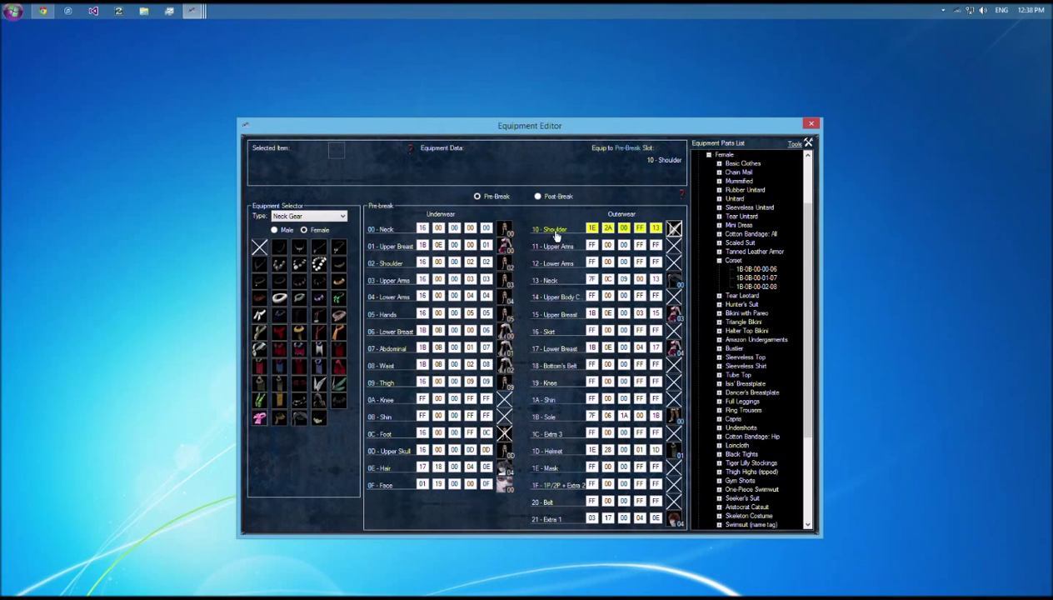
pyautogui.click(489, 197)
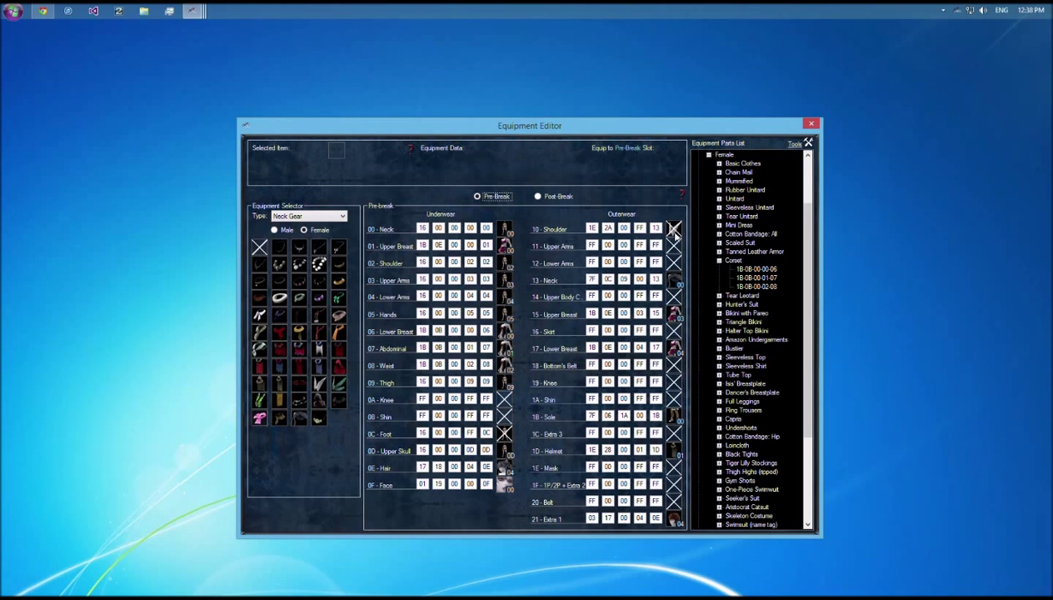
# Step: Check the post-break slots, then equip the Crimson Wings to the pre-break 11 - Upper Arms slot
pyautogui.click(547, 198)
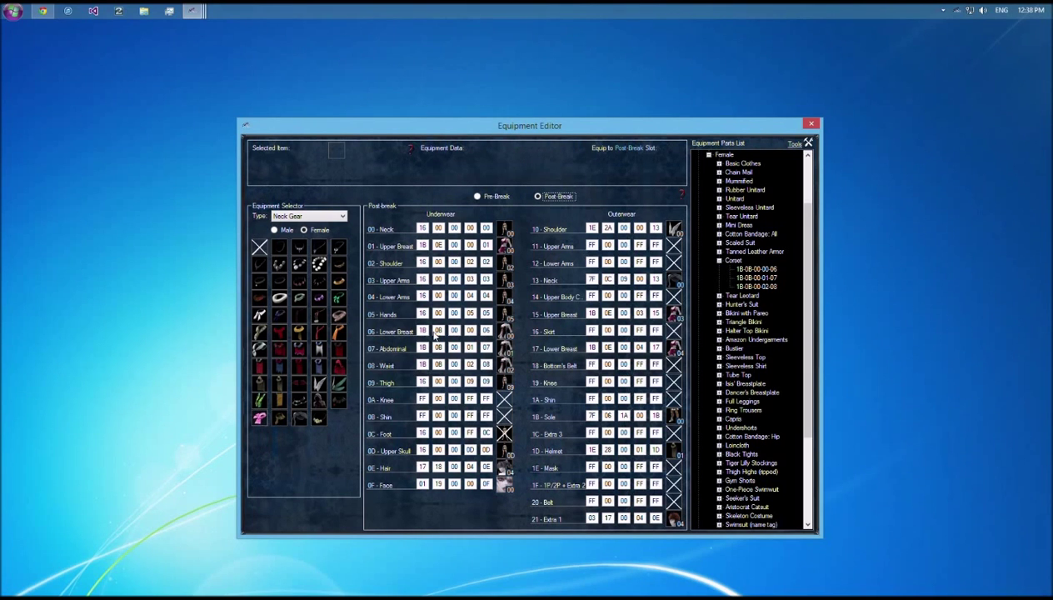
pyautogui.click(488, 195)
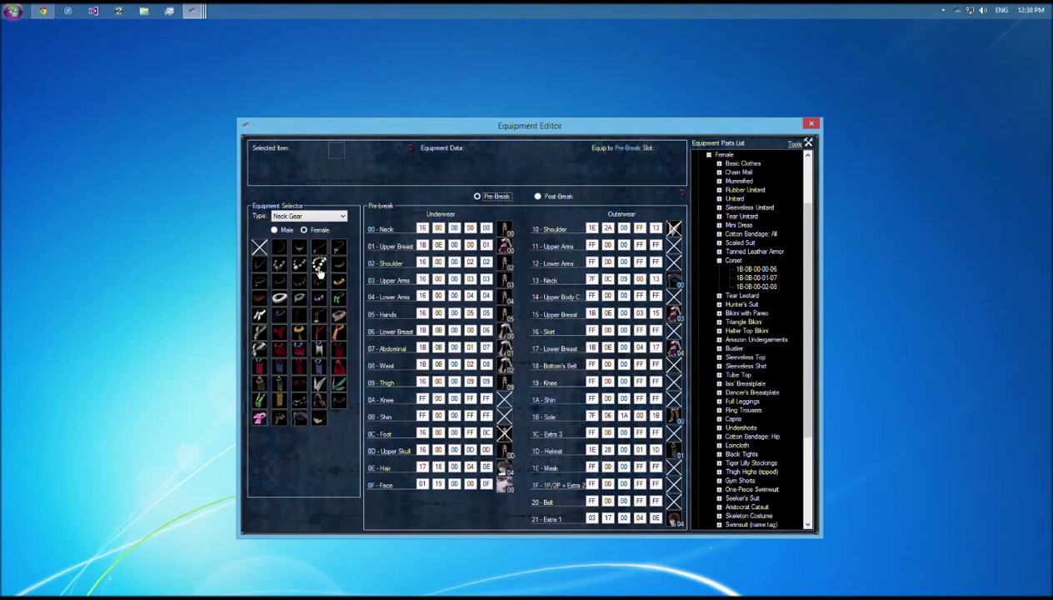
pyautogui.click(299, 383)
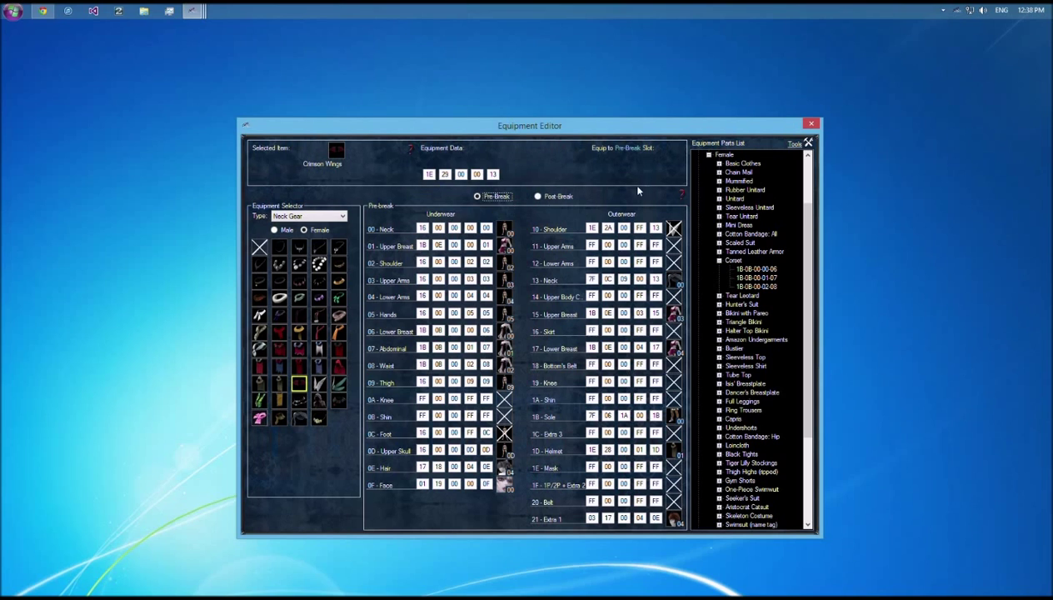
pyautogui.click(673, 250)
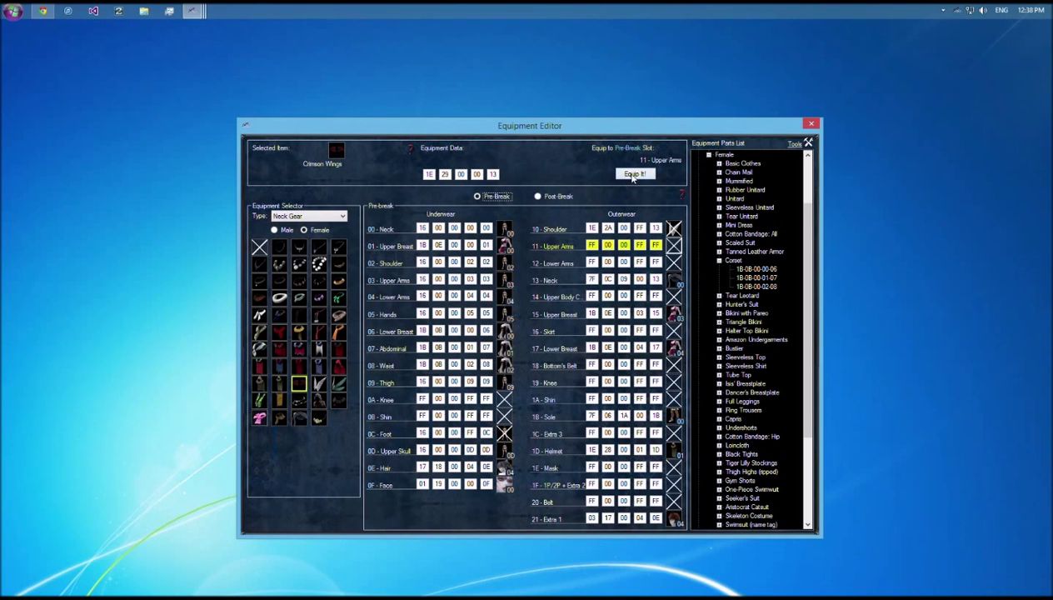
pyautogui.click(629, 171)
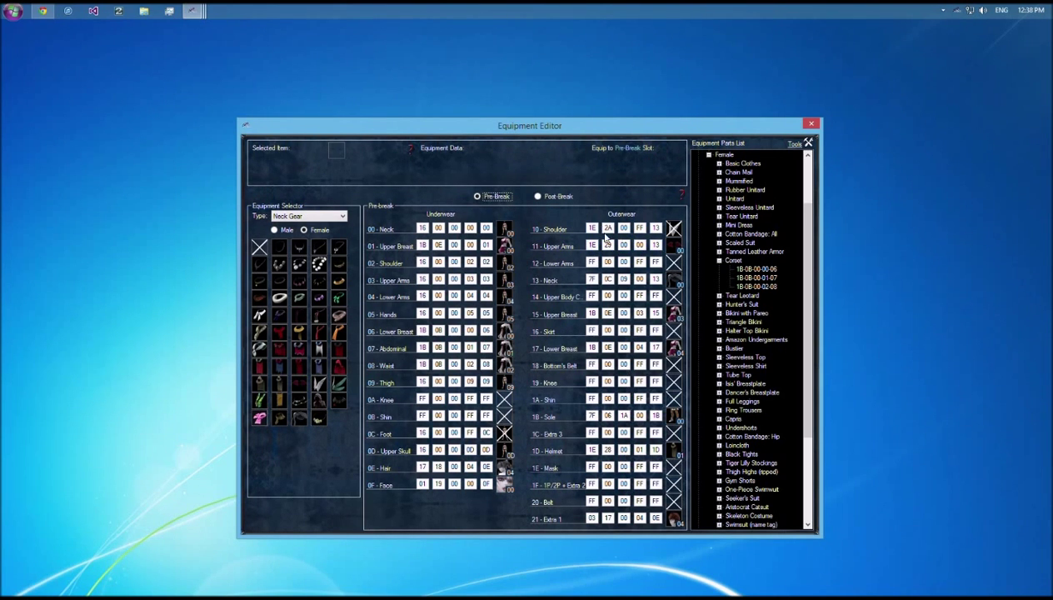
# Step: Collapse the Corset entry in the parts list and examine the post-break Shoulder, Neck and Helmet slots
pyautogui.click(538, 197)
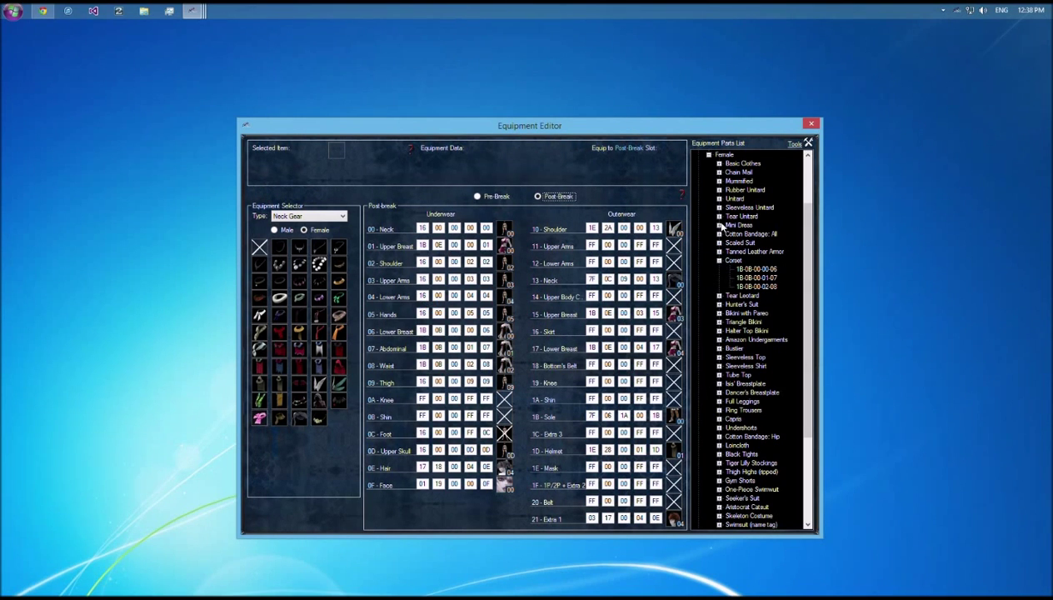
pyautogui.click(718, 260)
pyautogui.click(674, 229)
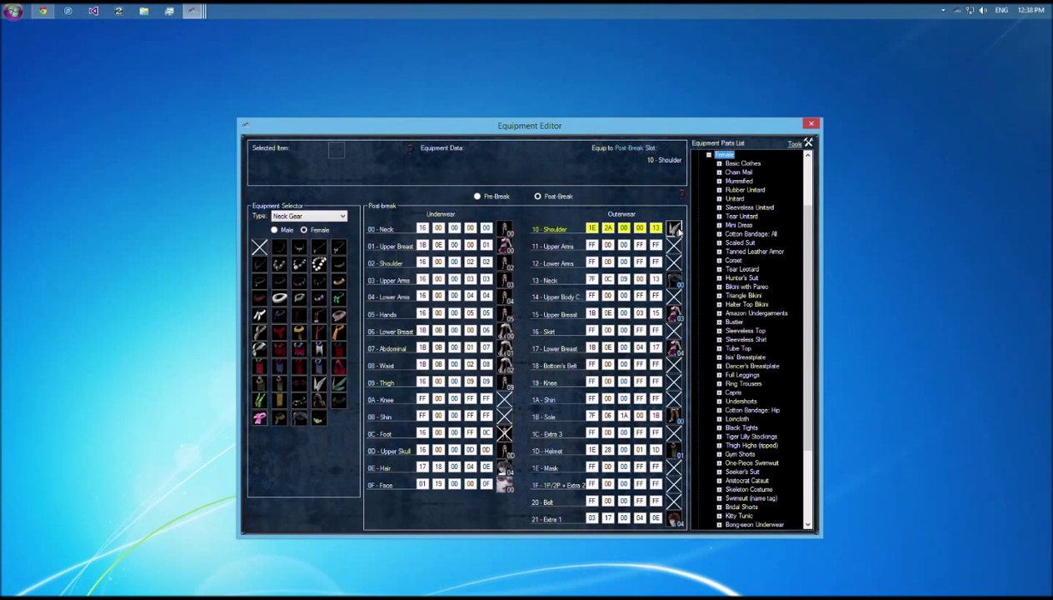
pyautogui.click(674, 280)
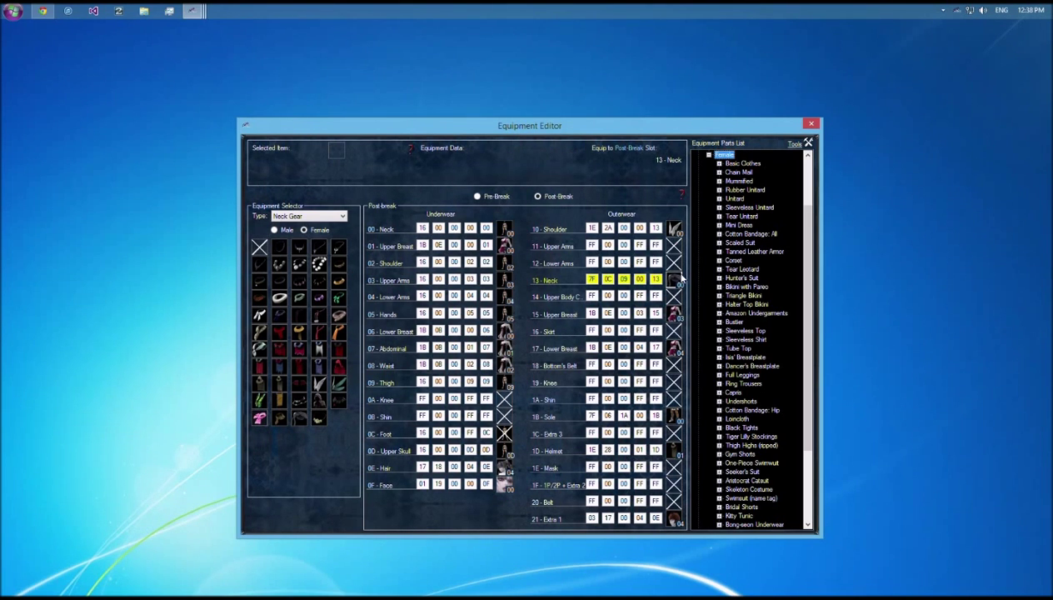
pyautogui.click(675, 232)
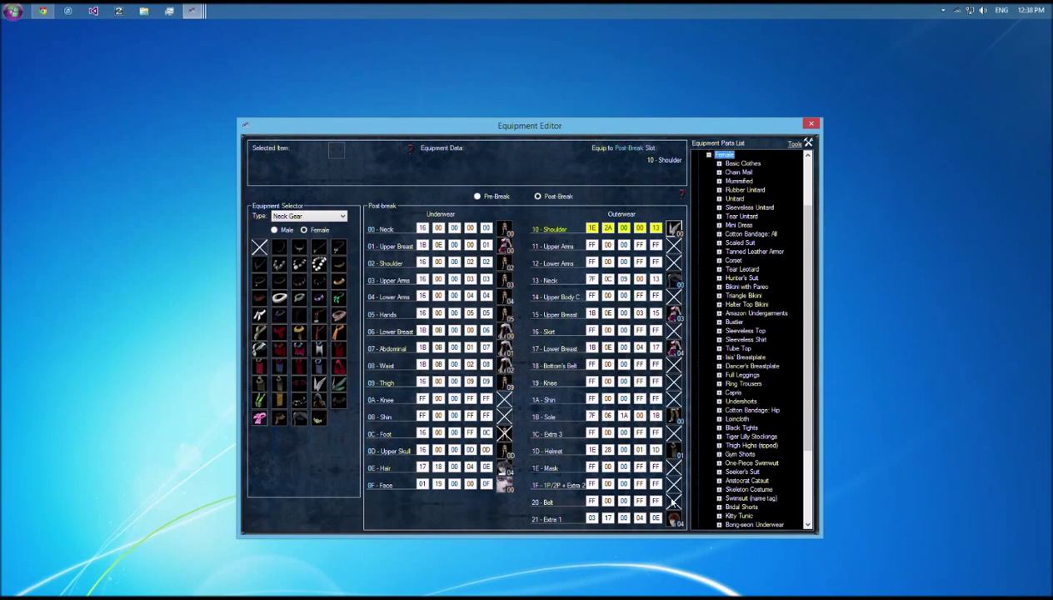
pyautogui.click(675, 449)
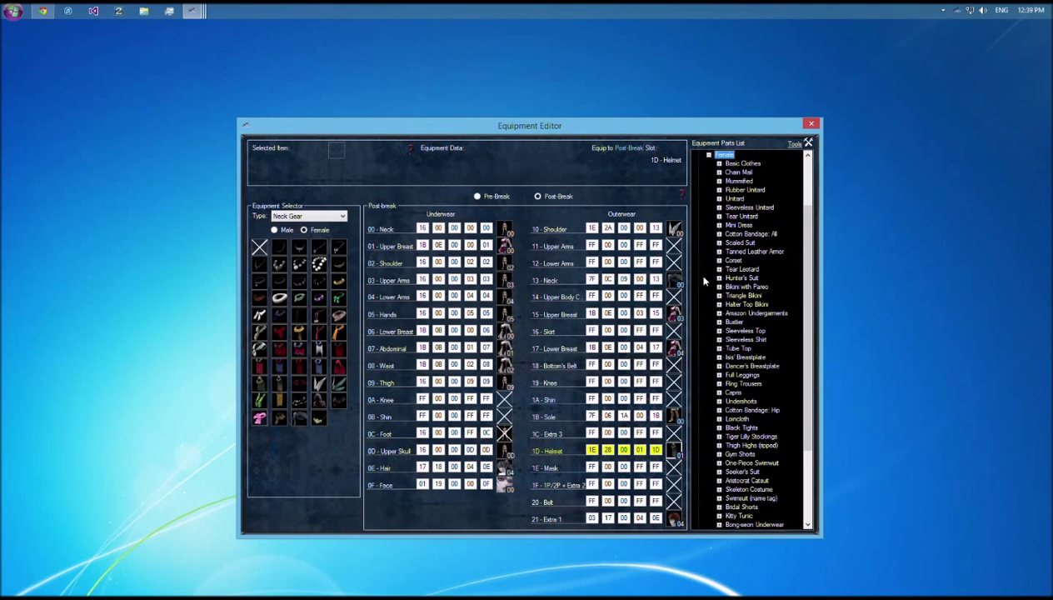
pyautogui.click(674, 232)
pyautogui.click(672, 280)
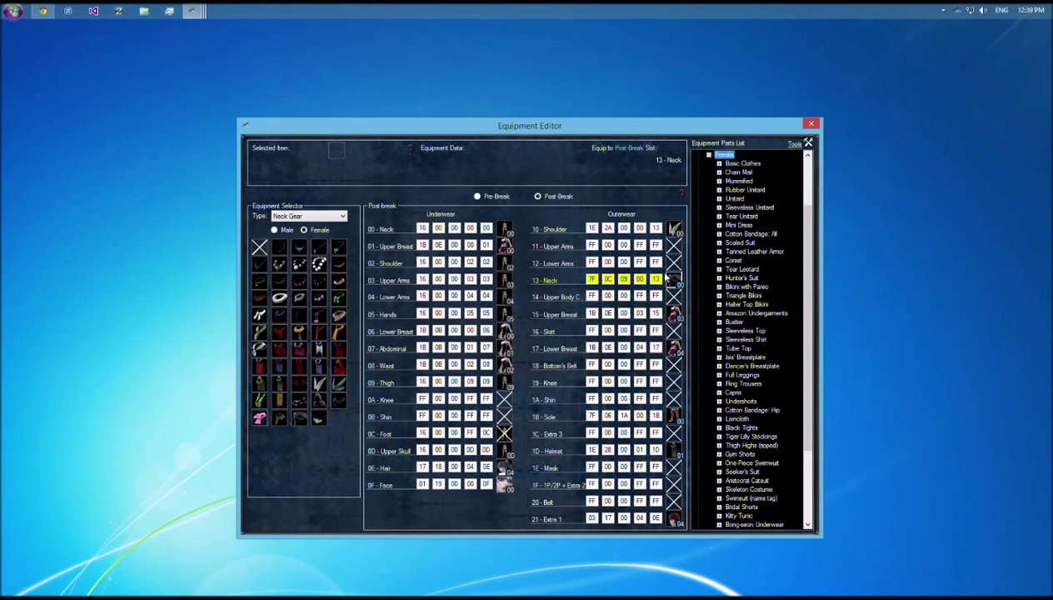
# Step: Examine the pre-break 11 - Upper Arms, 12 - Lower Arms and 1B - Sole slots
pyautogui.click(497, 196)
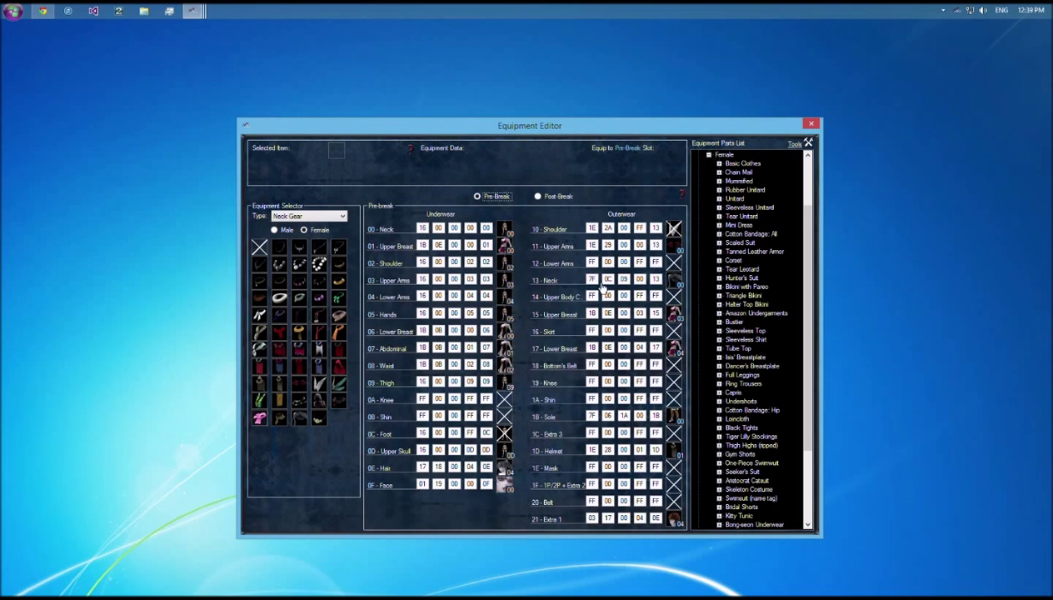
pyautogui.click(673, 249)
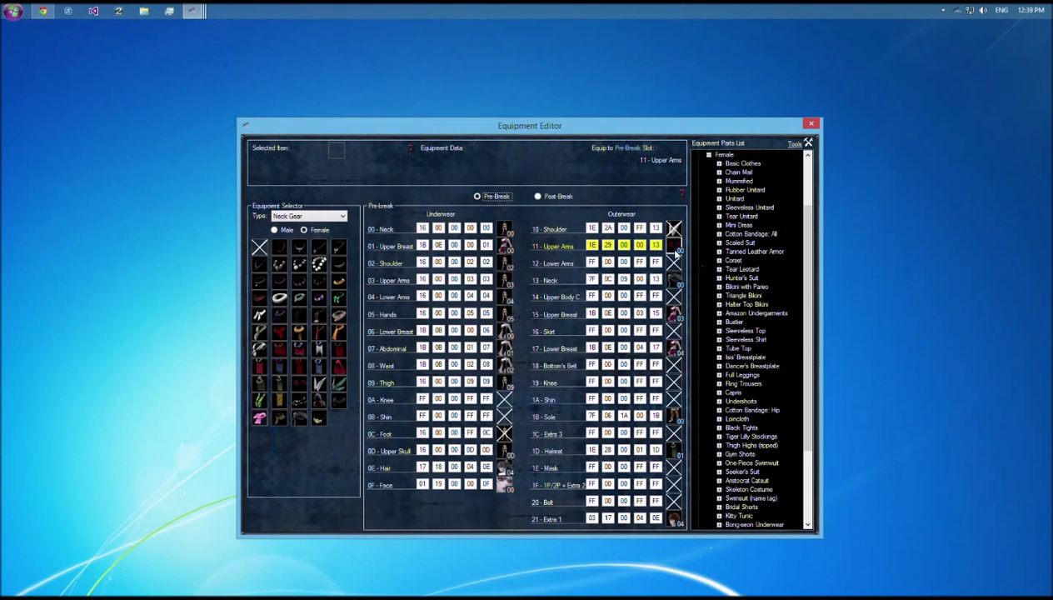
pyautogui.click(677, 262)
pyautogui.click(673, 418)
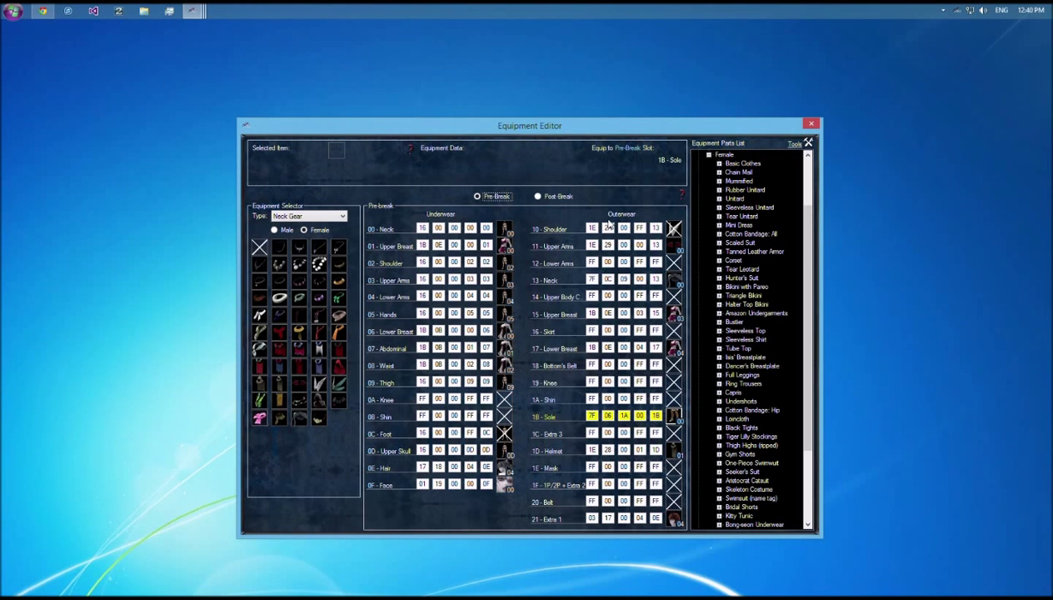
# Step: Check the post-break equipment against the pre-break equipment and review the copy and unequip tools
pyautogui.click(559, 197)
pyautogui.click(482, 194)
pyautogui.click(791, 147)
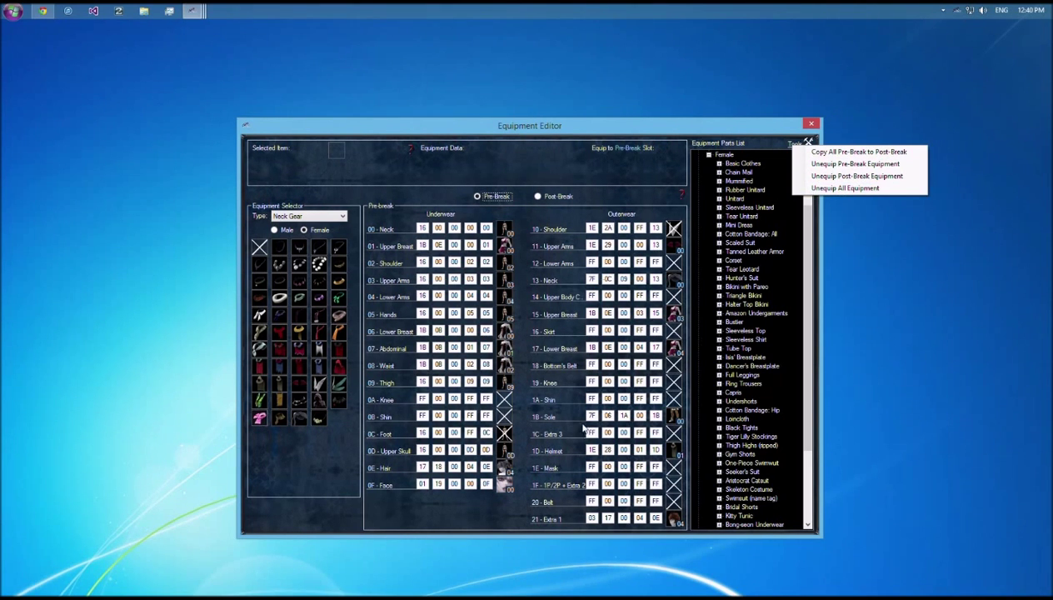
pyautogui.click(566, 205)
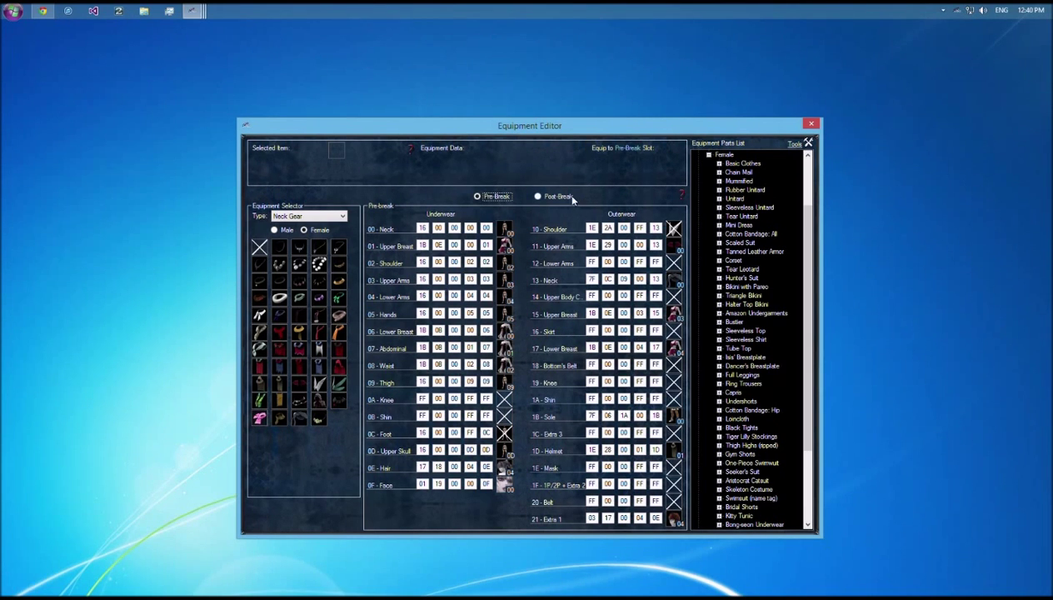
# Step: Compare the equipment data of the 10 - Shoulder slot between pre-break and post-break
pyautogui.click(503, 196)
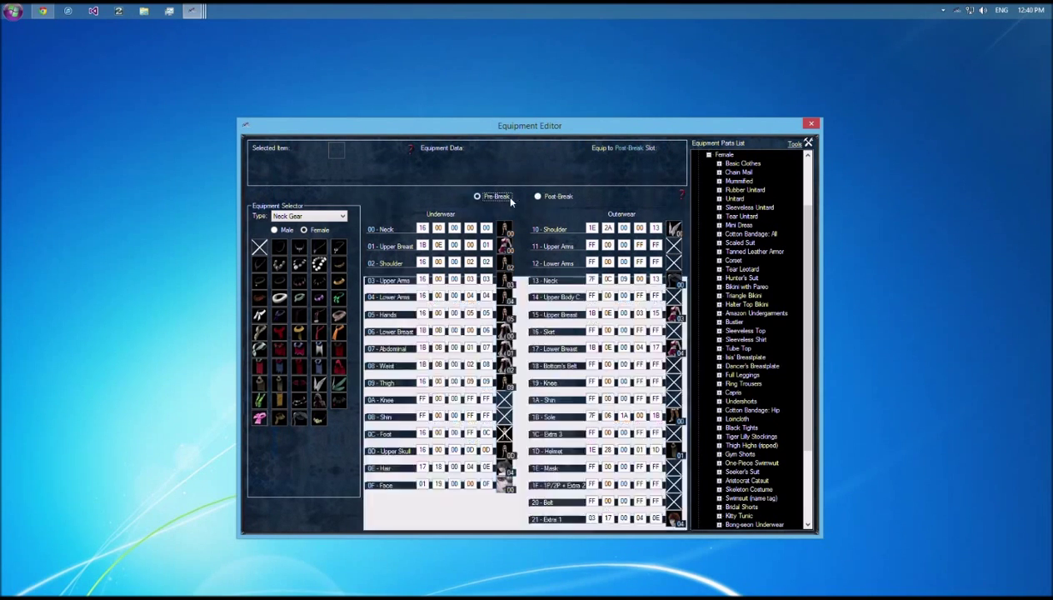
pyautogui.click(556, 197)
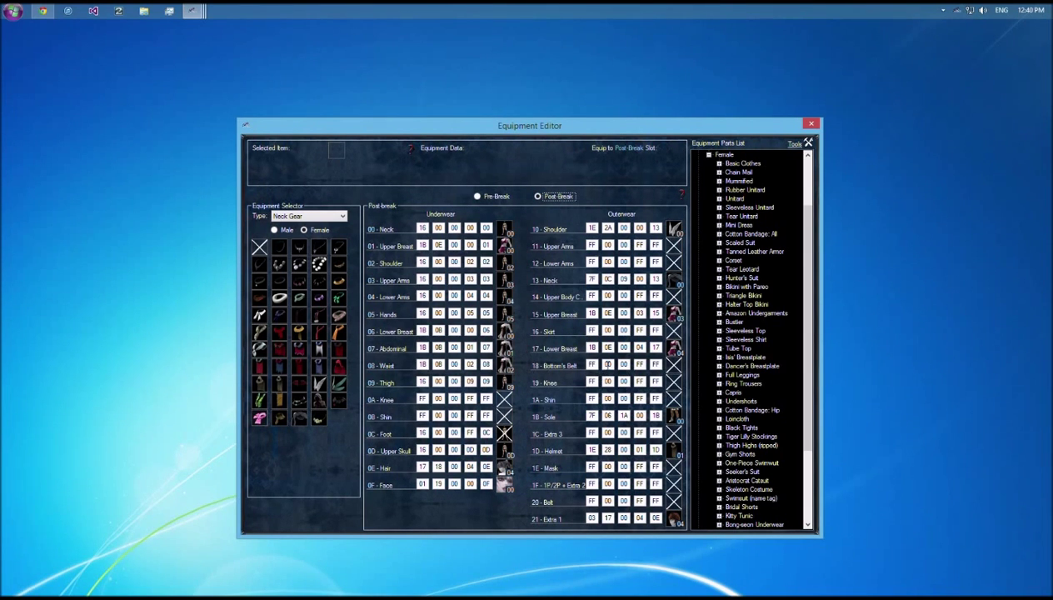
pyautogui.click(487, 200)
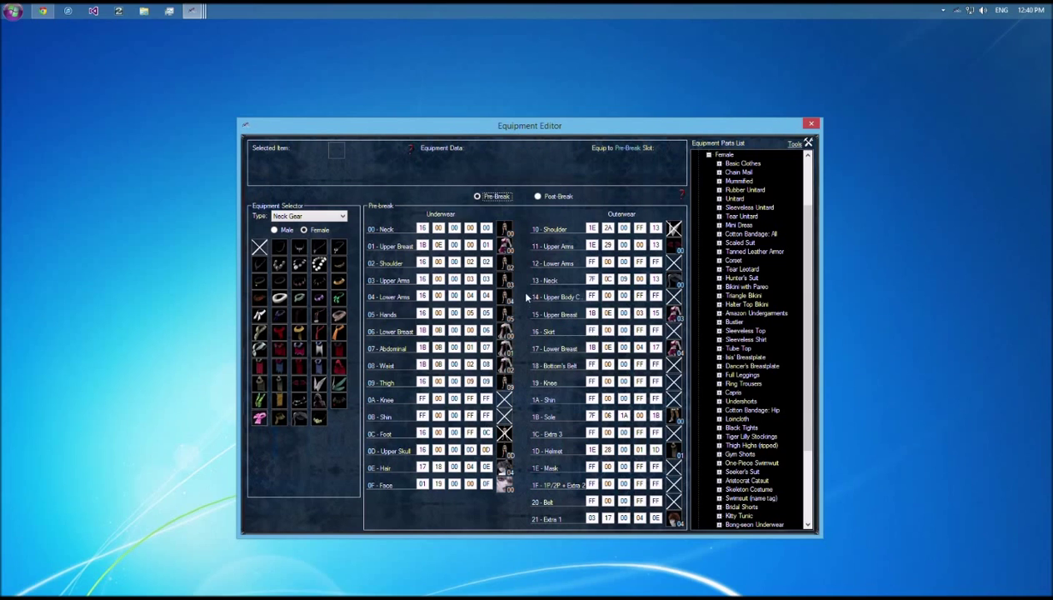
pyautogui.click(551, 197)
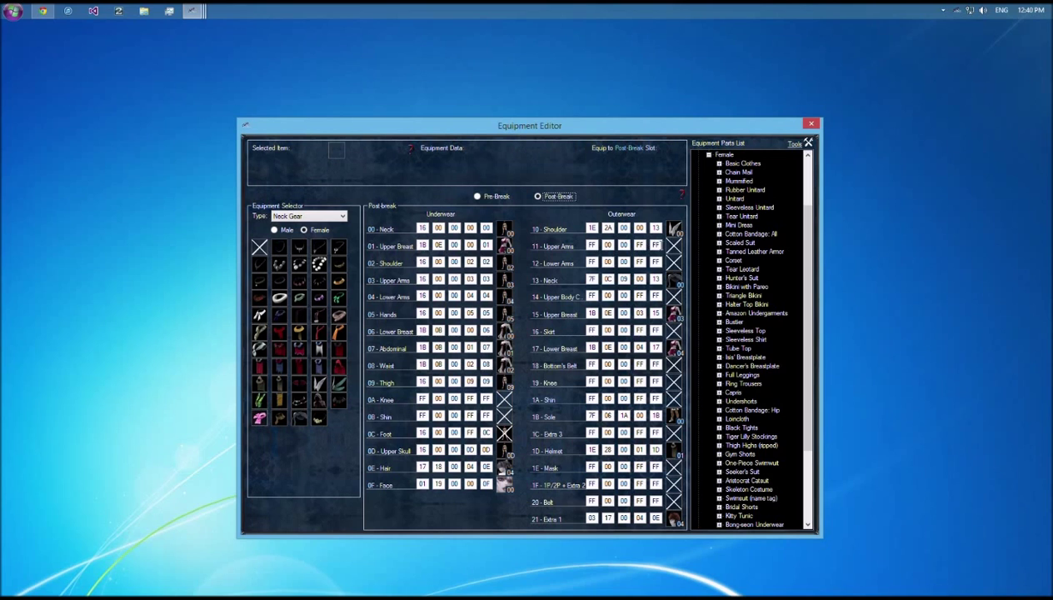
pyautogui.click(505, 197)
pyautogui.click(667, 229)
pyautogui.click(488, 196)
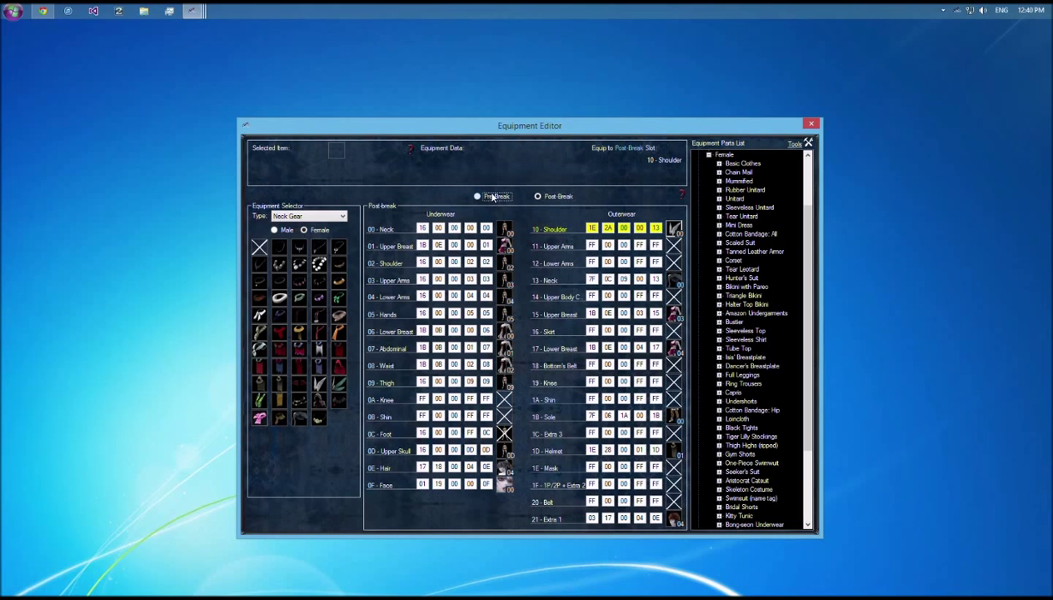
pyautogui.click(606, 230)
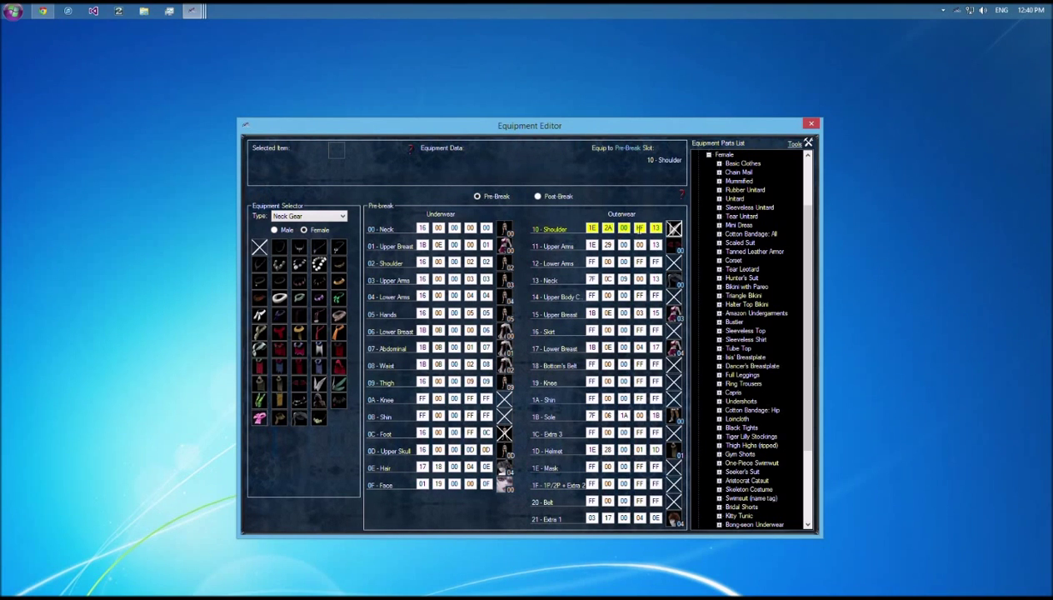
pyautogui.click(549, 197)
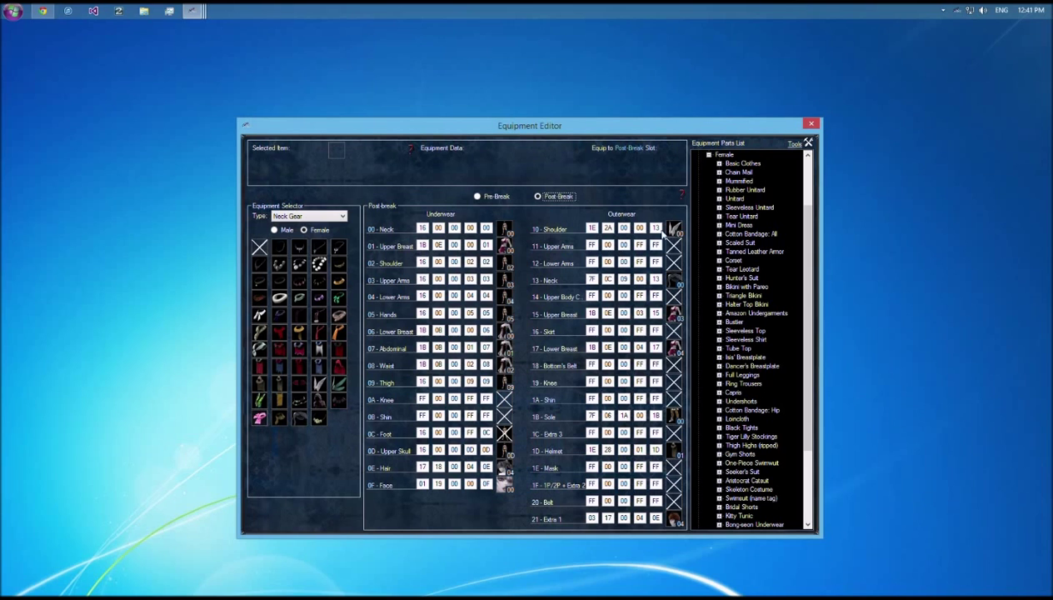
# Step: Examine the equipment data of the female Large Prayer Beads and Scarf neck gear and of the Patroklos 1P model
pyautogui.click(318, 266)
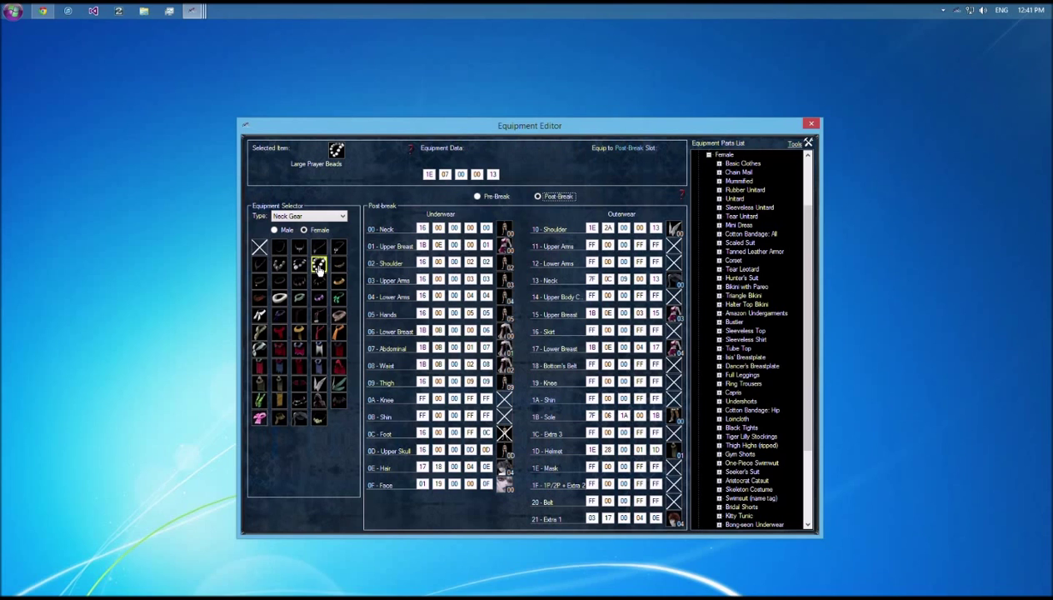
pyautogui.click(317, 297)
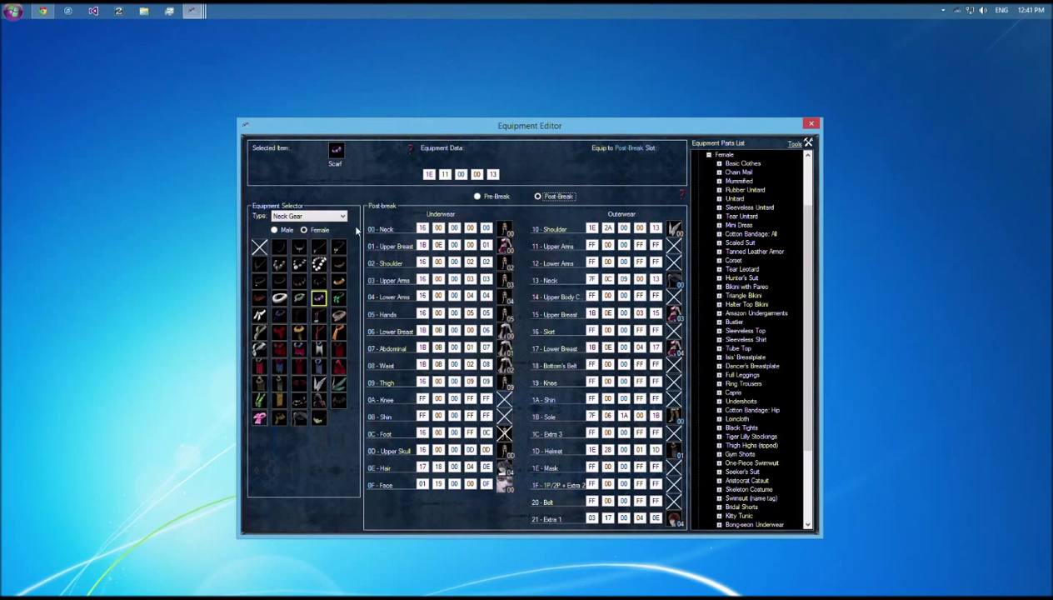
pyautogui.click(316, 219)
pyautogui.click(310, 230)
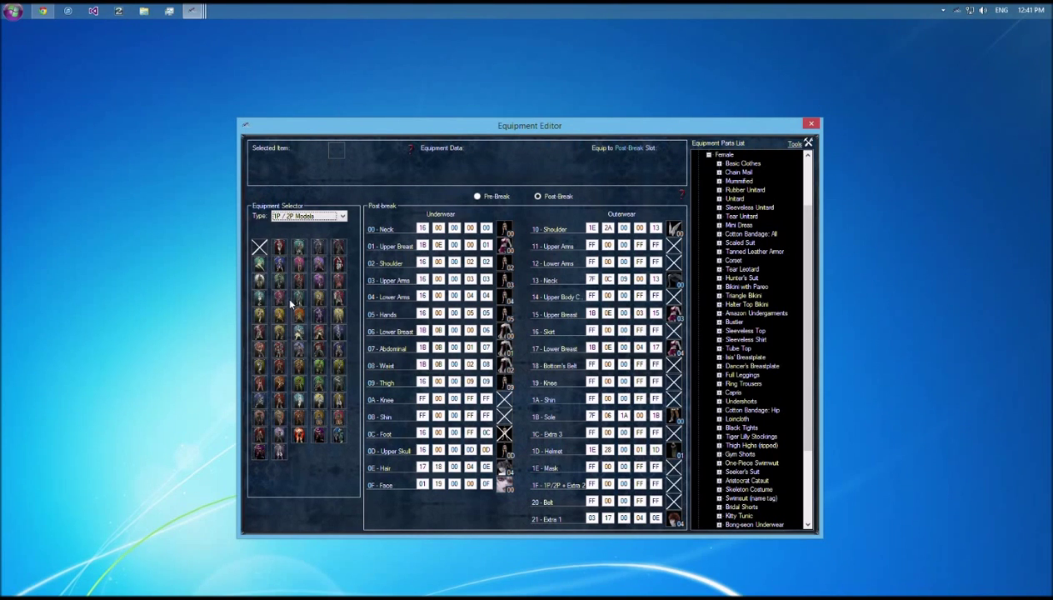
pyautogui.click(280, 248)
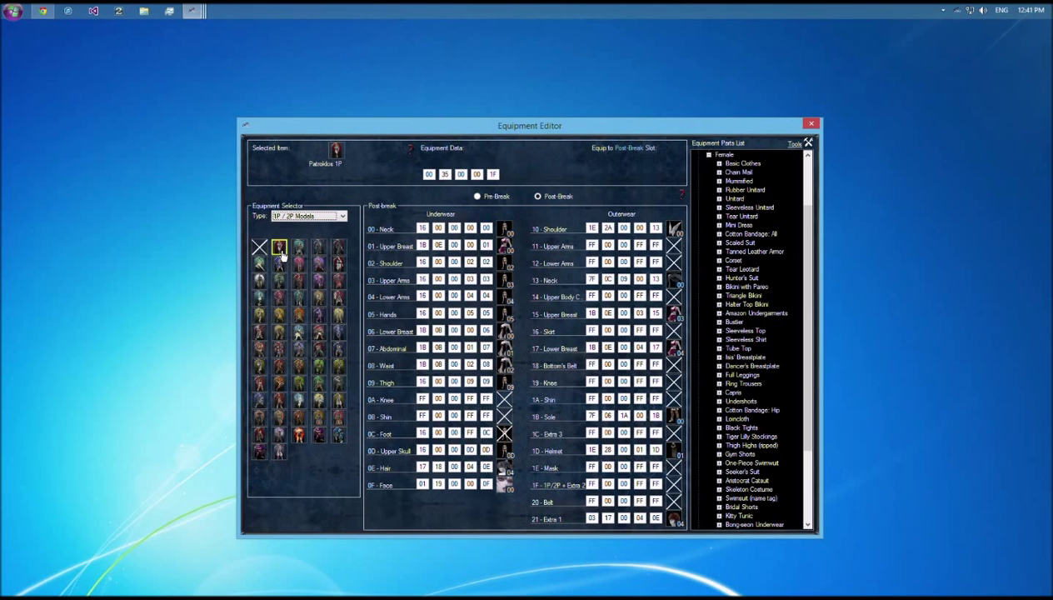
# Step: Show the male Top Gear and review the piece codings of the Justice Surcoat
pyautogui.click(287, 216)
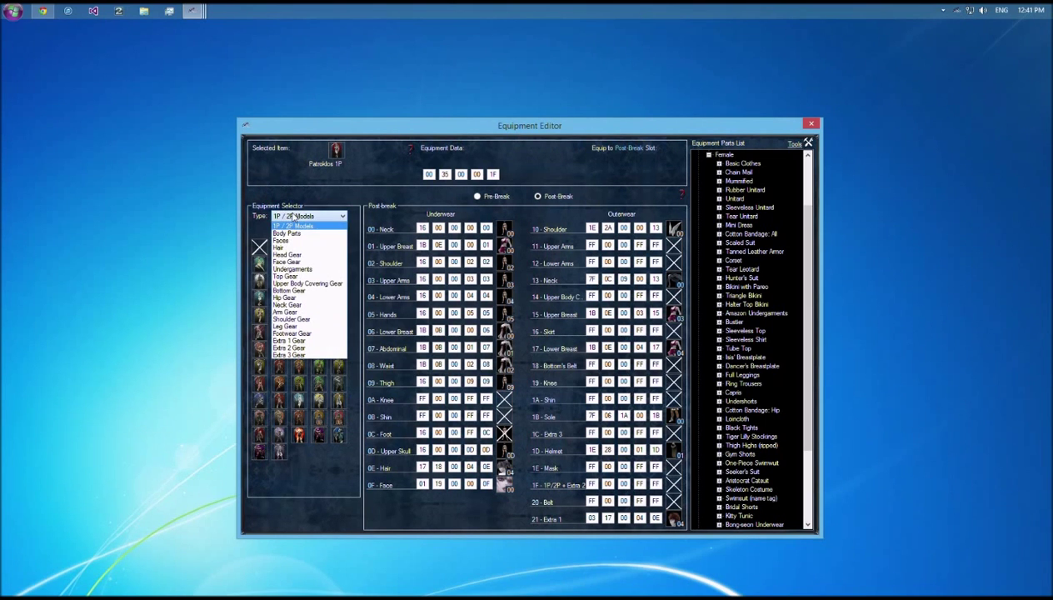
pyautogui.click(305, 276)
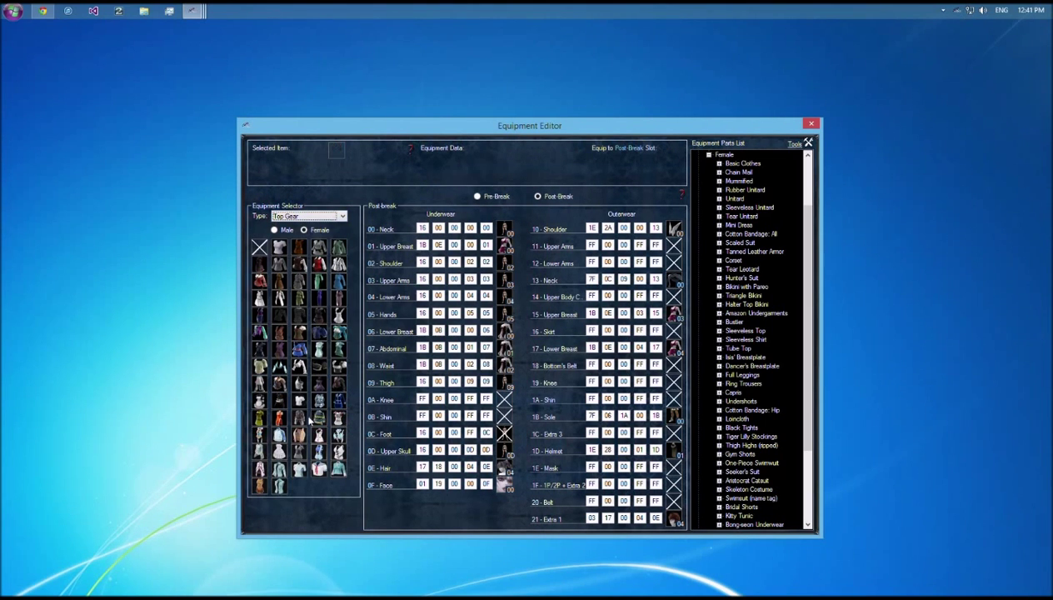
pyautogui.click(275, 230)
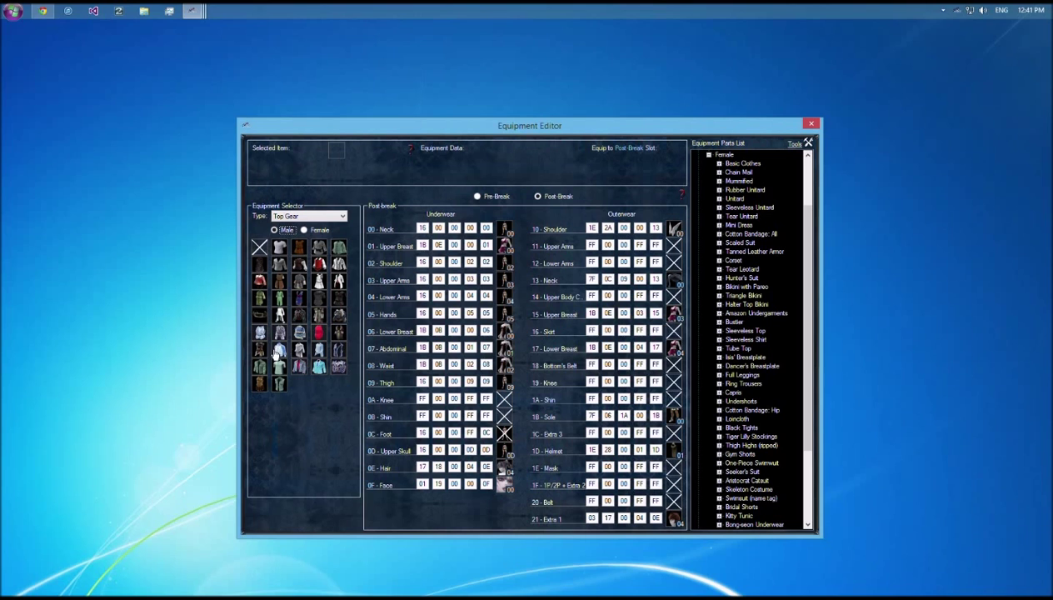
pyautogui.click(317, 318)
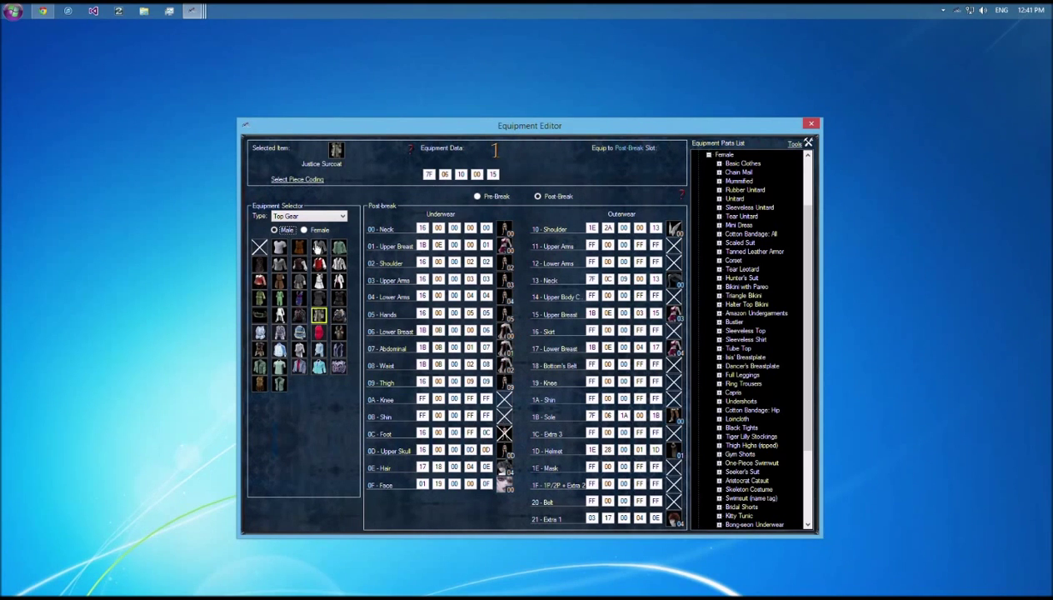
pyautogui.click(296, 179)
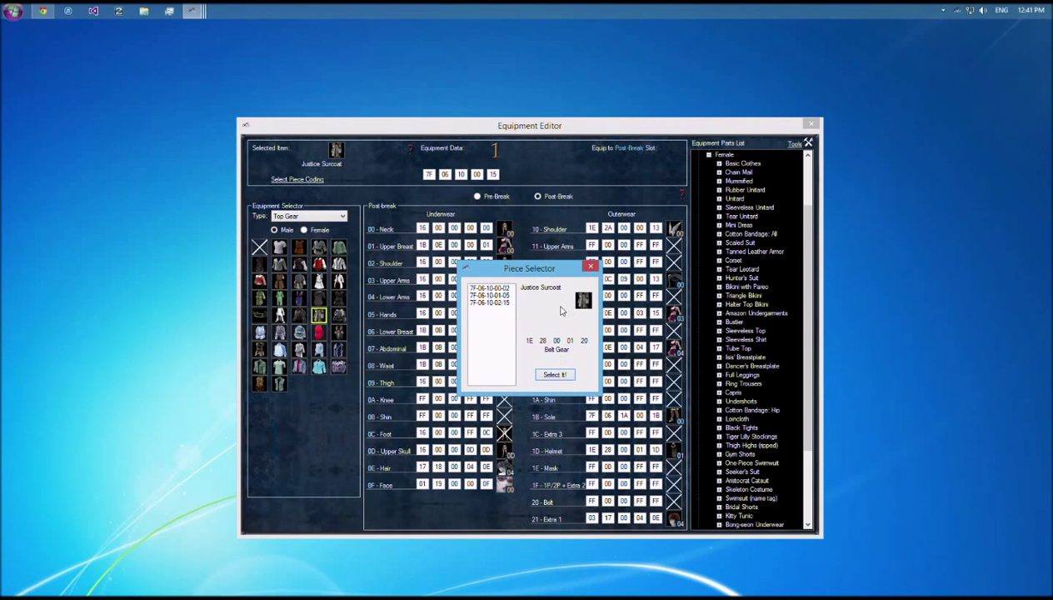
pyautogui.click(592, 267)
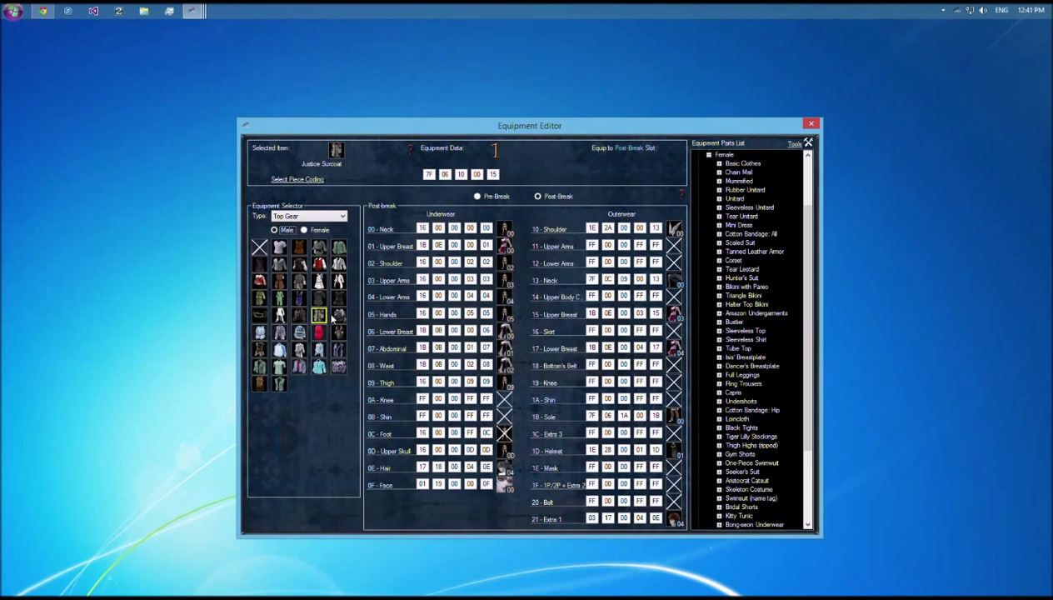
# Step: Look through the male Upper Body Covering Gear and Undergarments, and bring the 1P / 2P Models back into the equipment selector
pyautogui.click(300, 217)
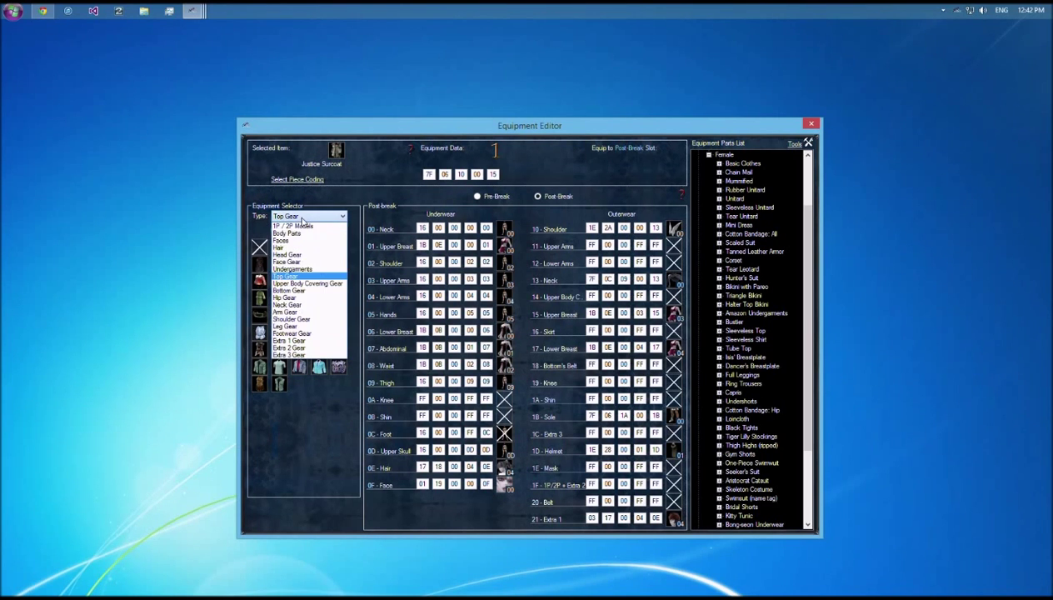
pyautogui.click(305, 283)
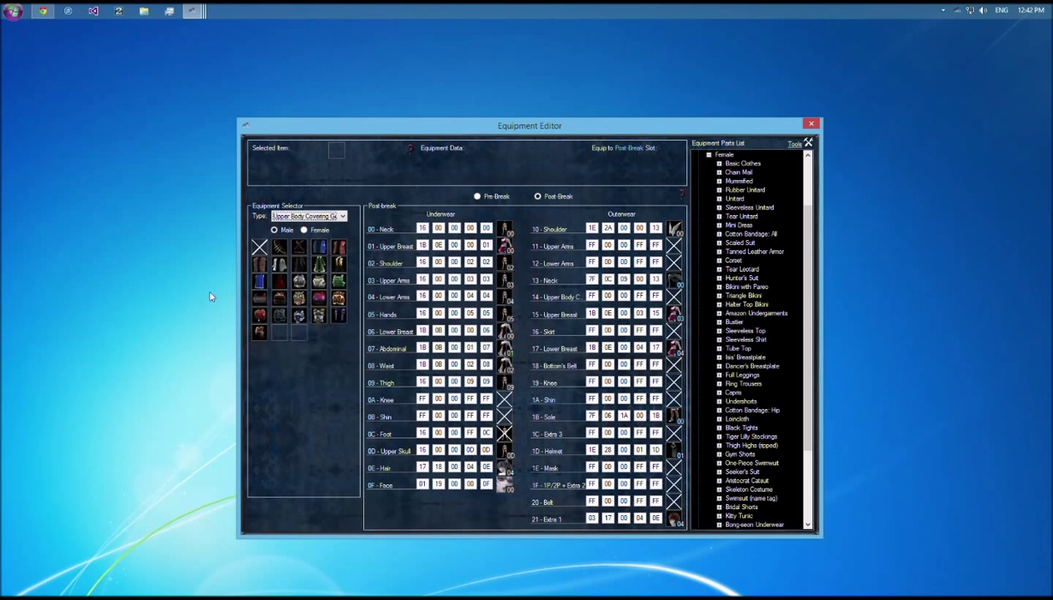
pyautogui.click(283, 216)
pyautogui.click(296, 272)
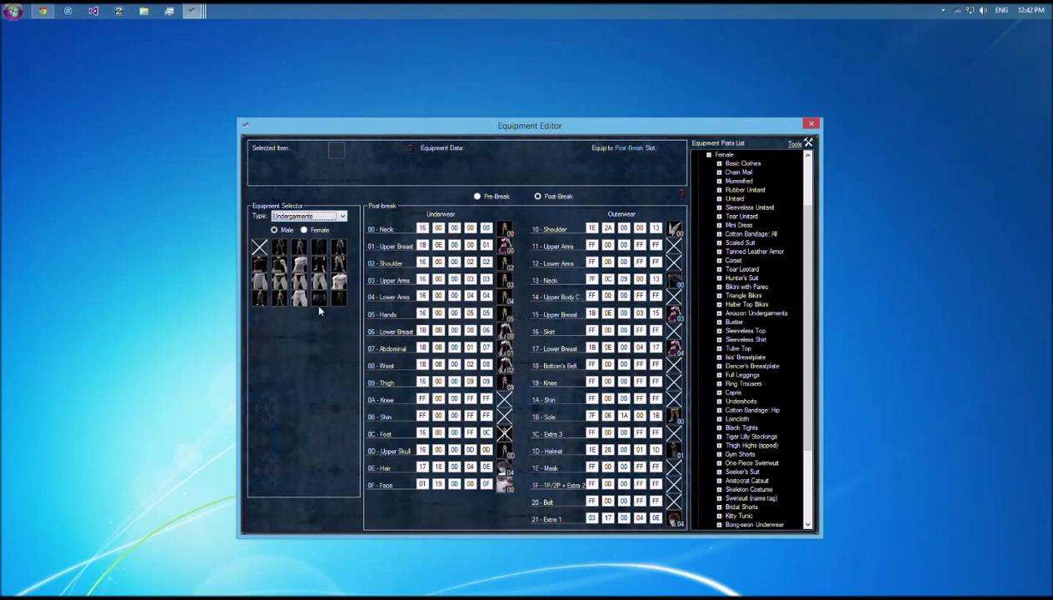
pyautogui.press('Down')
pyautogui.press('Down')
pyautogui.press('Down')
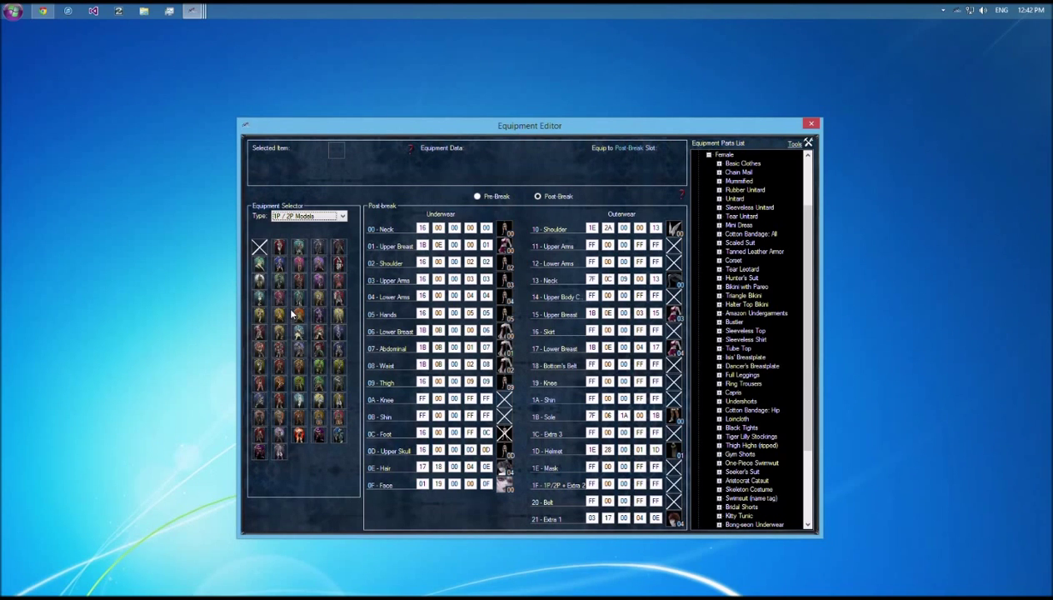
# Step: Examine the equipment data of 1P / 2P models such as Z.W.E.I. 1P, Ezio 2P and Natsu 1P, and collapse Undergarments in the parts list
pyautogui.click(279, 247)
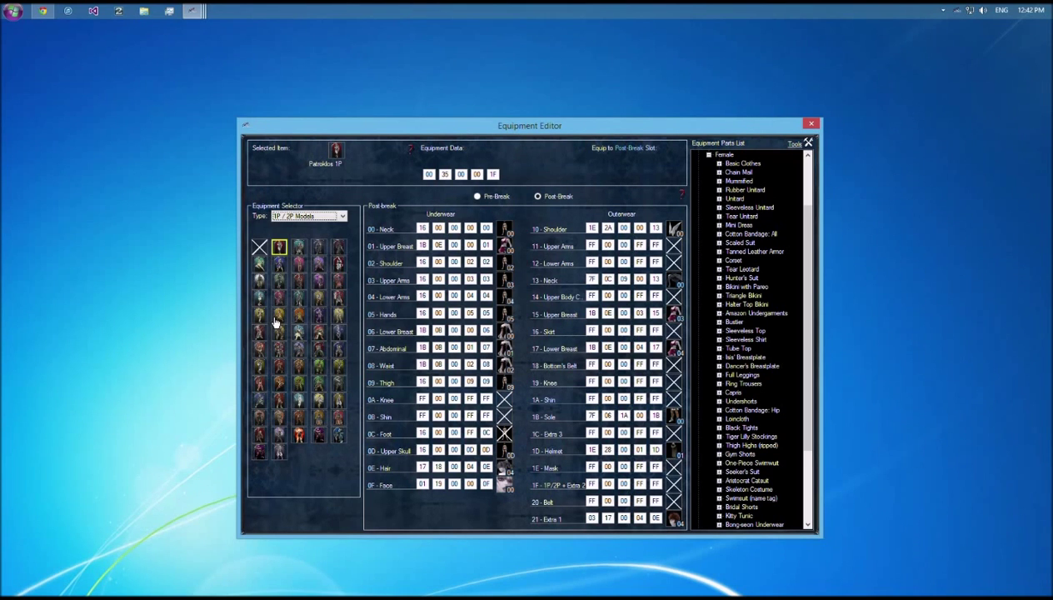
pyautogui.click(319, 249)
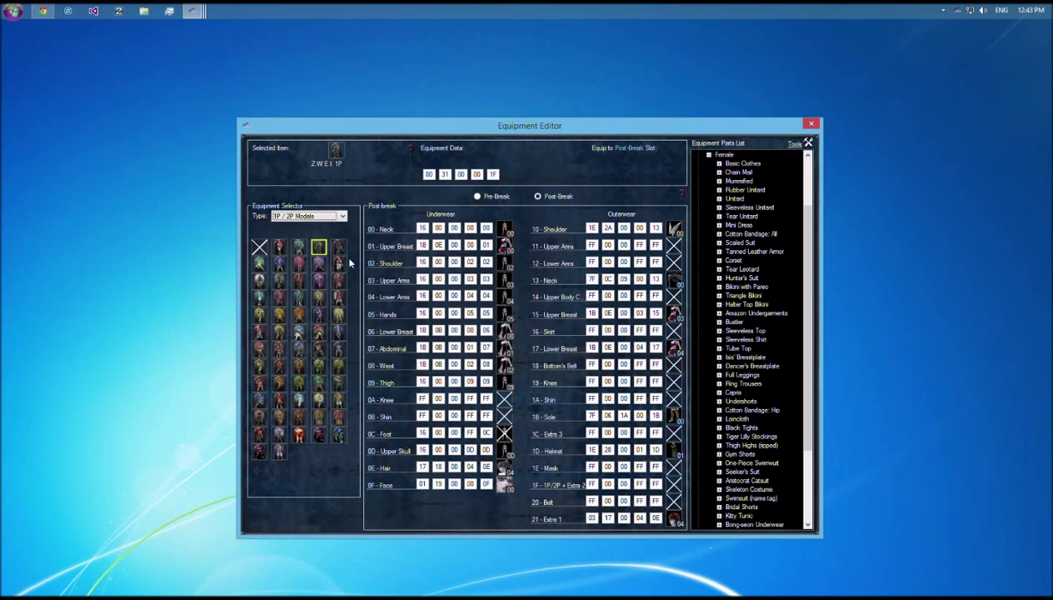
pyautogui.click(279, 247)
pyautogui.click(298, 249)
pyautogui.click(337, 249)
pyautogui.click(338, 263)
pyautogui.click(259, 281)
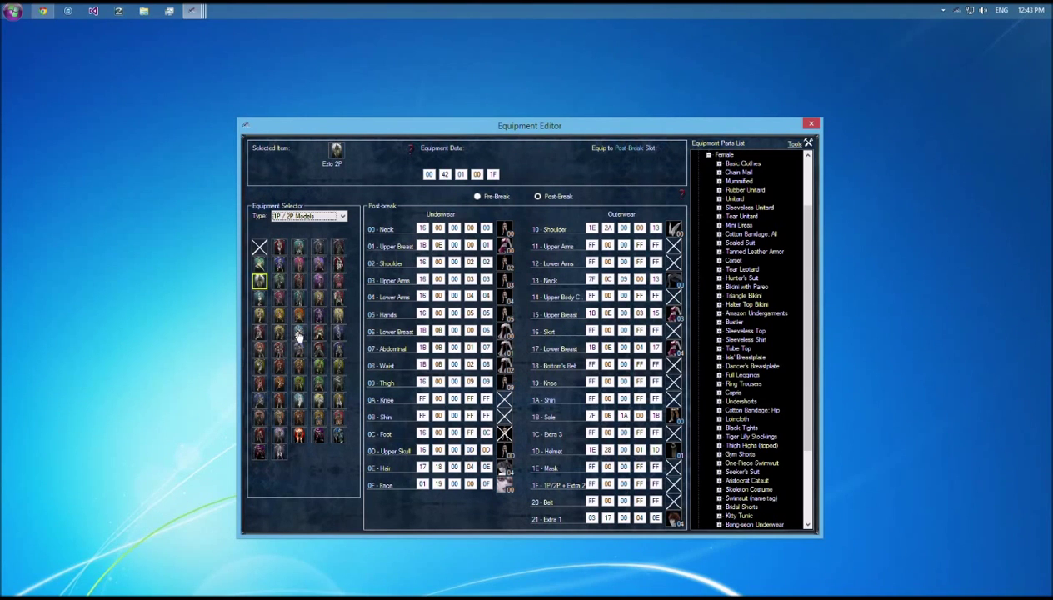
pyautogui.click(300, 267)
pyautogui.click(708, 155)
pyautogui.click(697, 208)
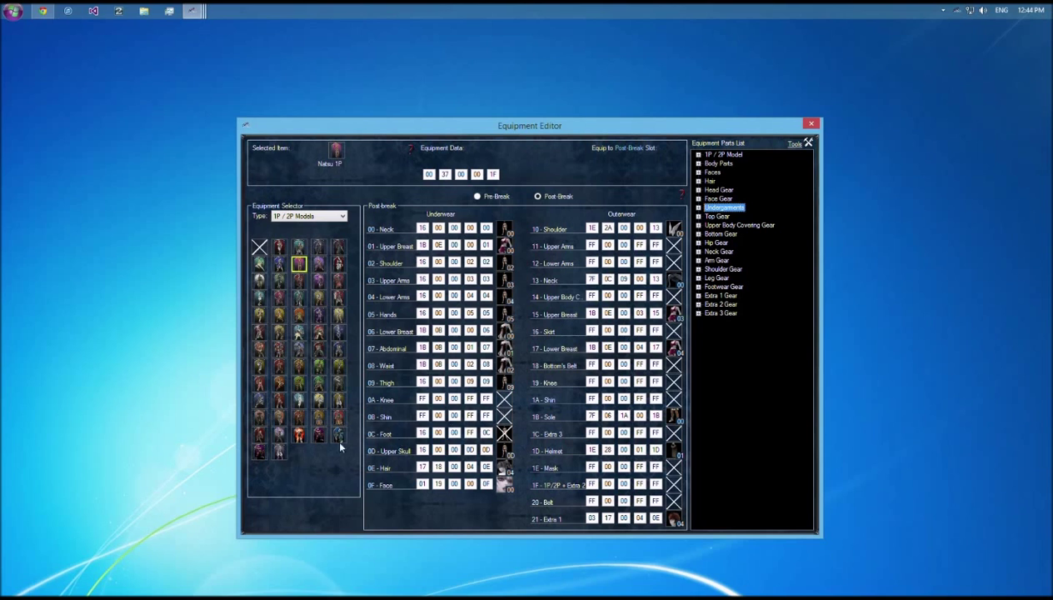
# Step: Compare the equipment data of the special models Cervantes (LS) and Nightmare SC4 (weak flames)
pyautogui.click(297, 435)
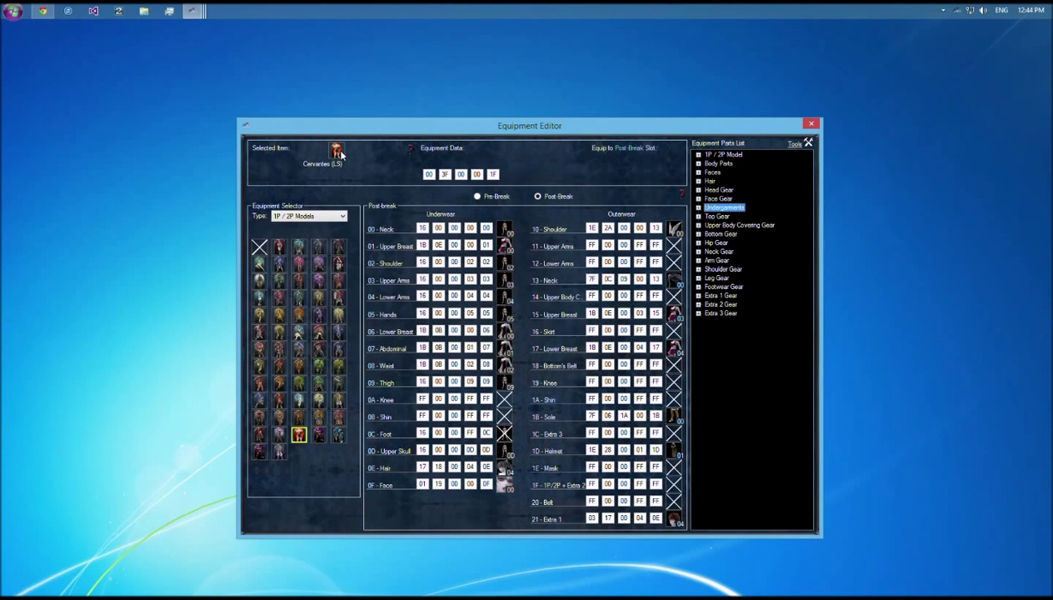
pyautogui.click(324, 435)
pyautogui.click(260, 452)
pyautogui.click(297, 435)
pyautogui.click(317, 436)
pyautogui.click(259, 453)
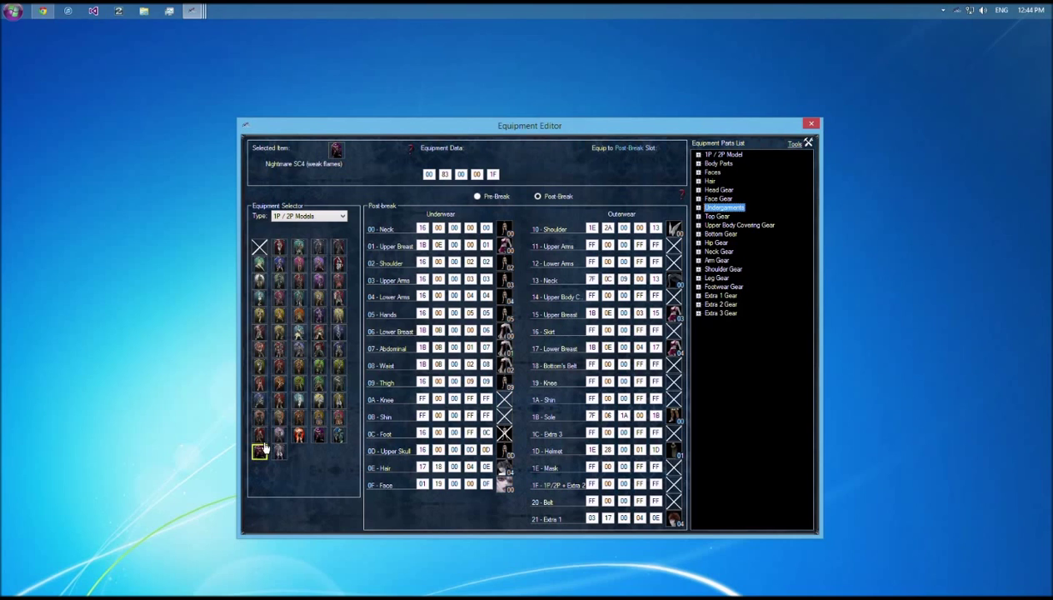
pyautogui.click(297, 436)
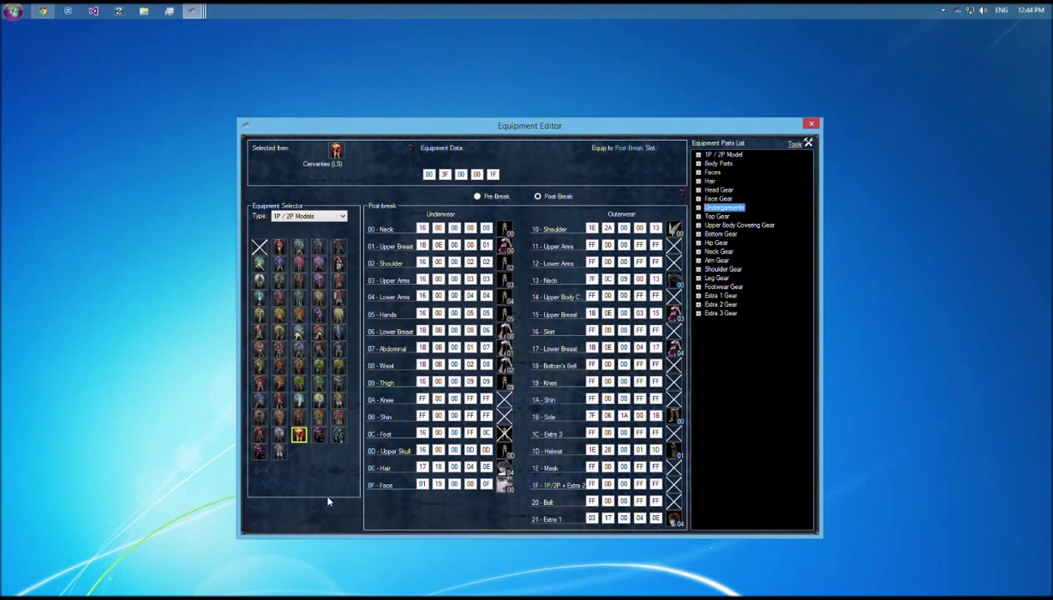
pyautogui.click(319, 436)
pyautogui.click(302, 438)
# Step: Set the Equipment Piece value of Cervantes (LS) to FF and target the pre-break 14 - Upper Body Covering slot
pyautogui.click(476, 174)
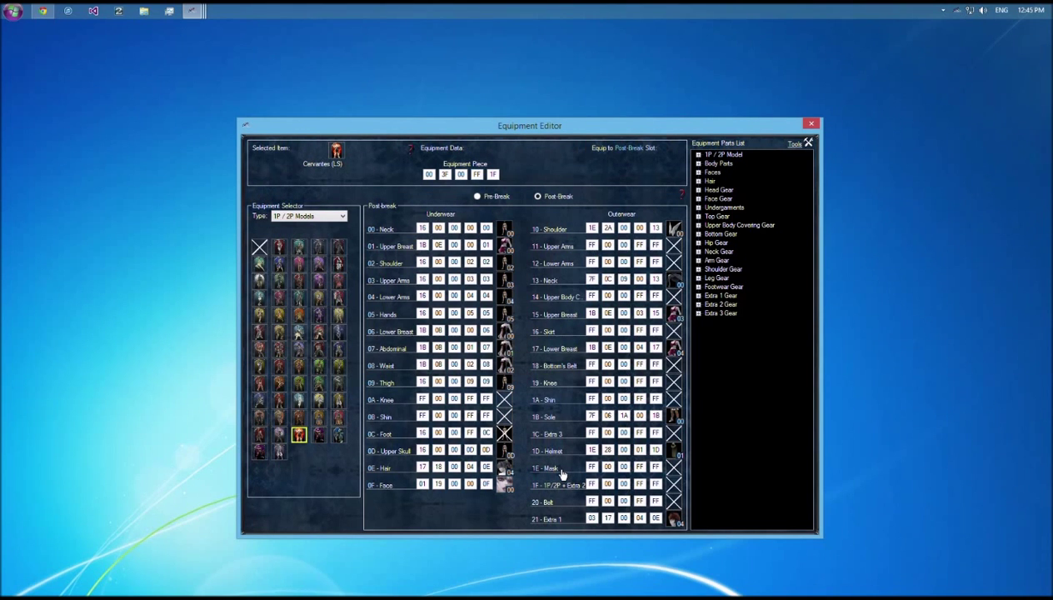
pyautogui.click(461, 174)
pyautogui.click(478, 173)
pyautogui.click(493, 197)
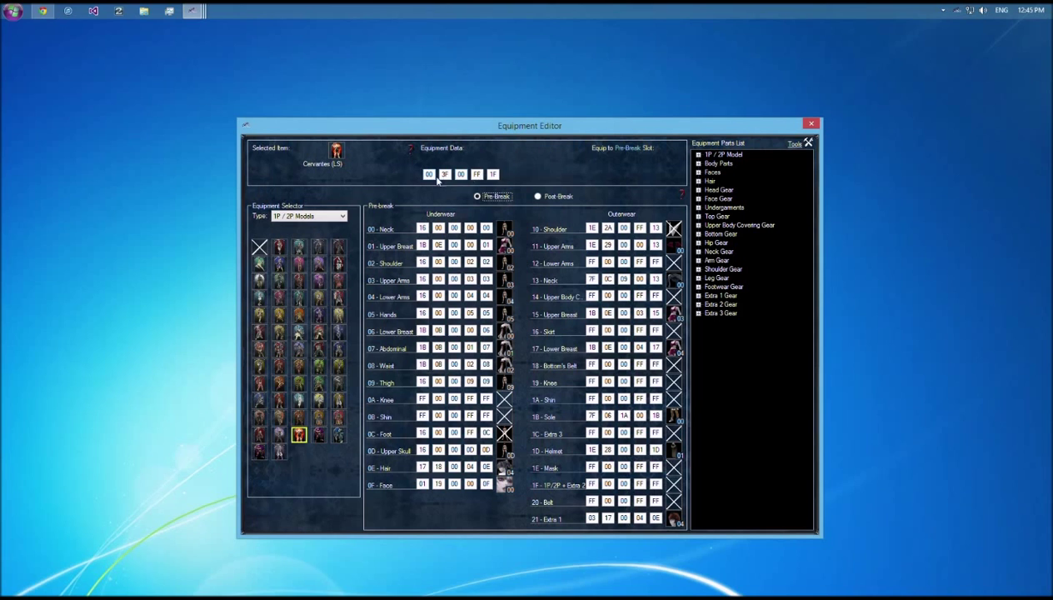
pyautogui.click(556, 298)
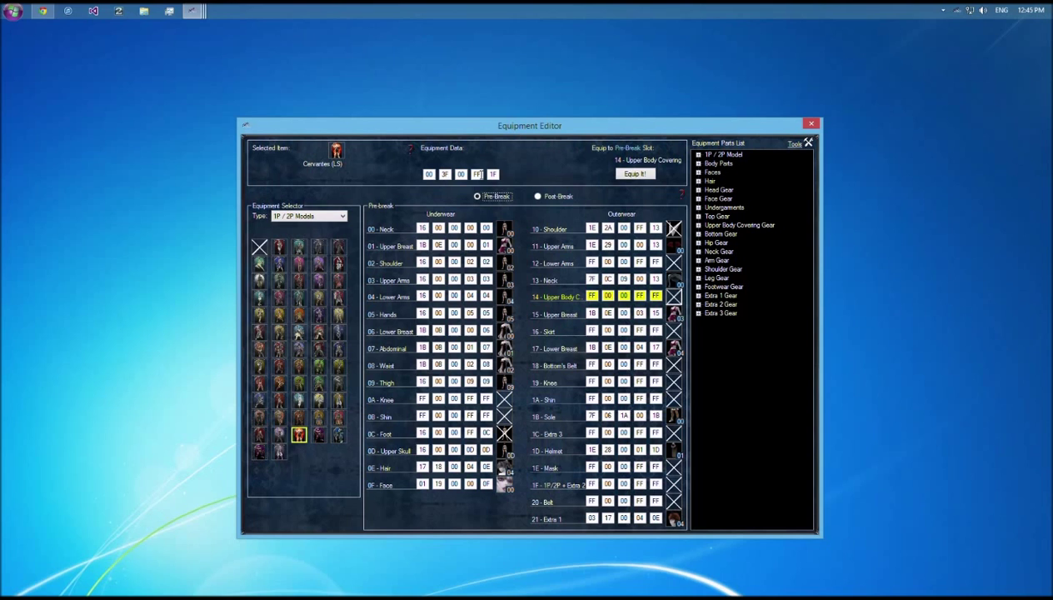
# Step: Compare the outerwear slots between post-break and pre-break, ending on the pre-break equipment
pyautogui.click(537, 198)
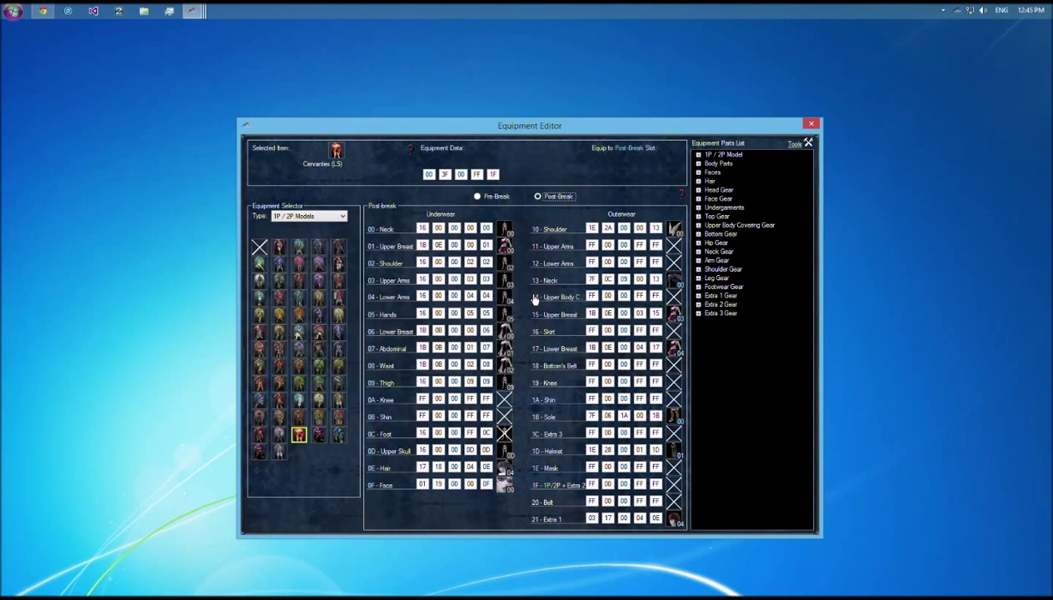
pyautogui.click(493, 196)
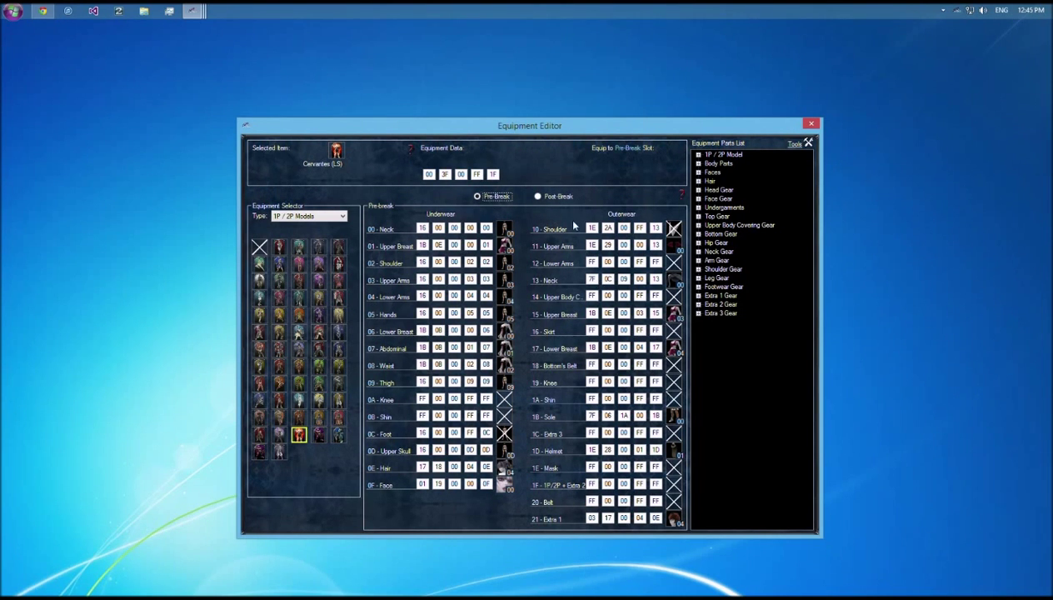
pyautogui.click(540, 197)
pyautogui.click(496, 196)
# Step: Equip the male Extra 2 Gear item Raccoon Tail in the pre-break 1F - 1P/2P + Extra 2 slot
pyautogui.click(309, 216)
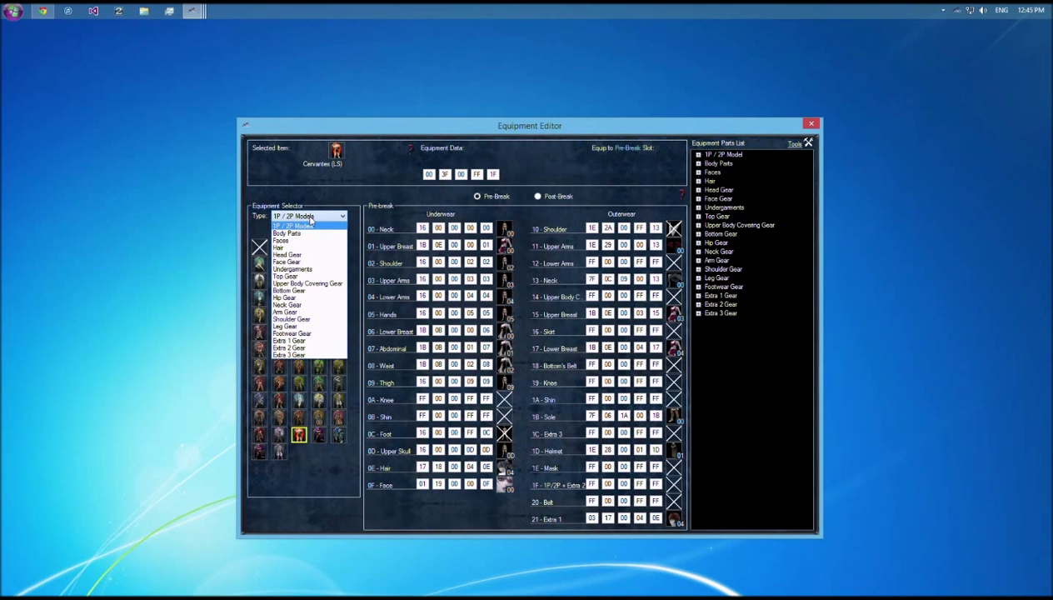
pyautogui.click(310, 346)
pyautogui.click(299, 332)
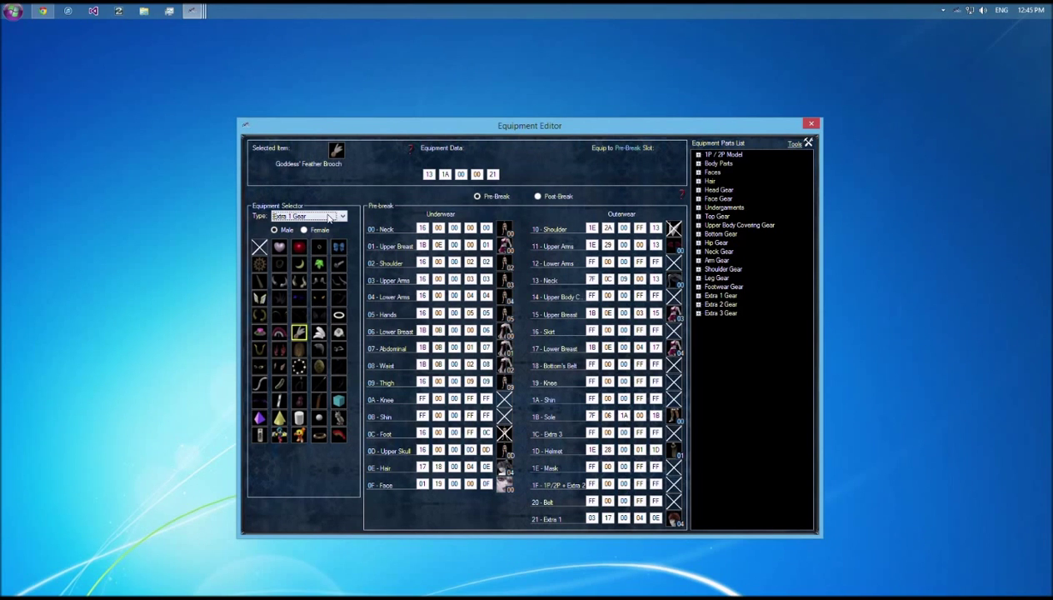
pyautogui.scroll(-1, 323, 215)
pyautogui.click(279, 384)
pyautogui.click(671, 488)
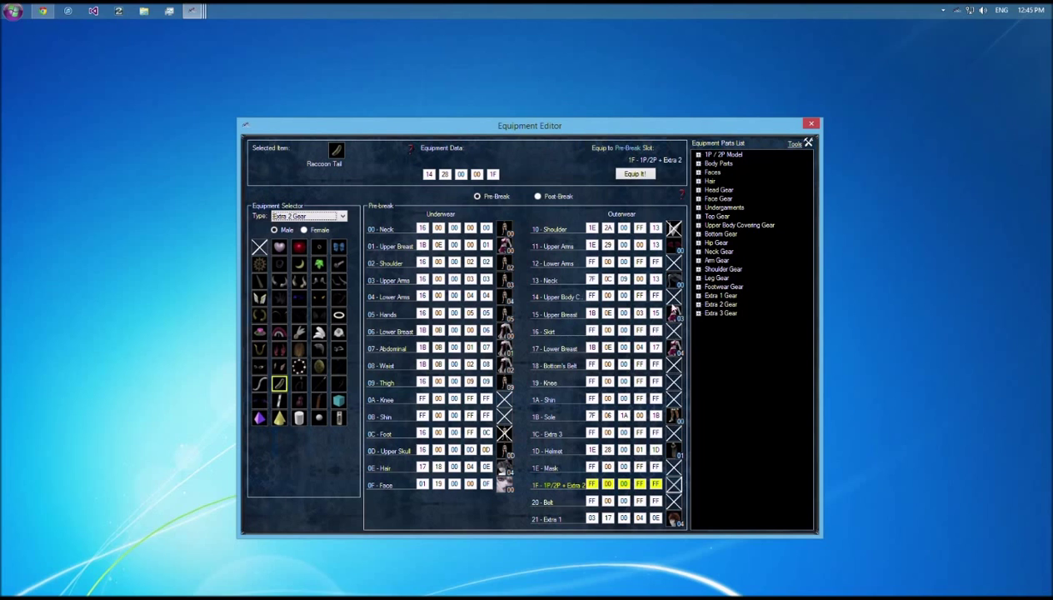
pyautogui.click(630, 177)
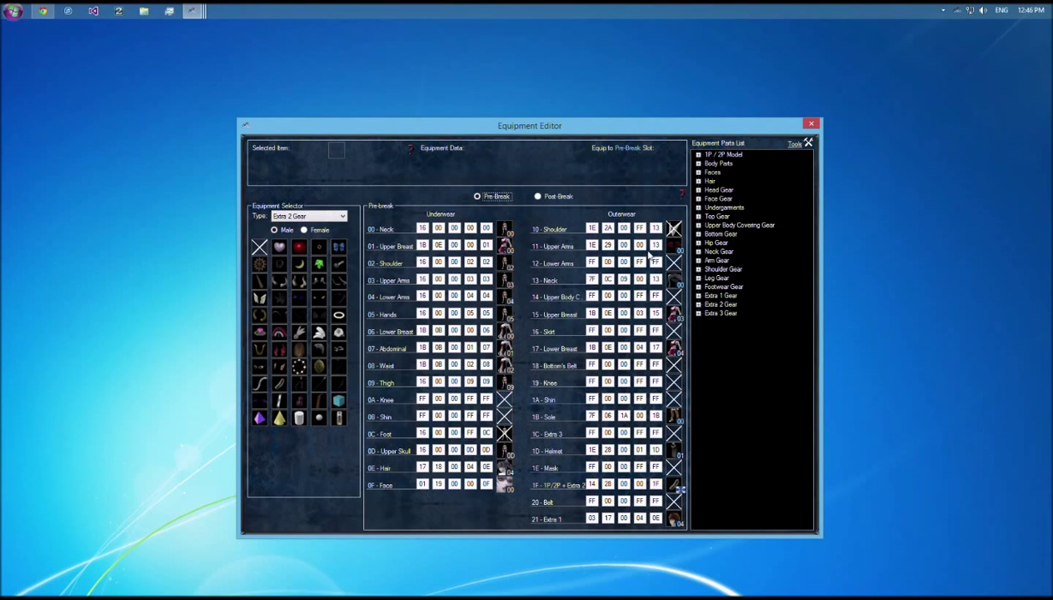
# Step: Try to edit the extra equipment piece in the 1F - 1P/2P + Extra 2 slot, and close the Equipment Editor
pyautogui.click(680, 492)
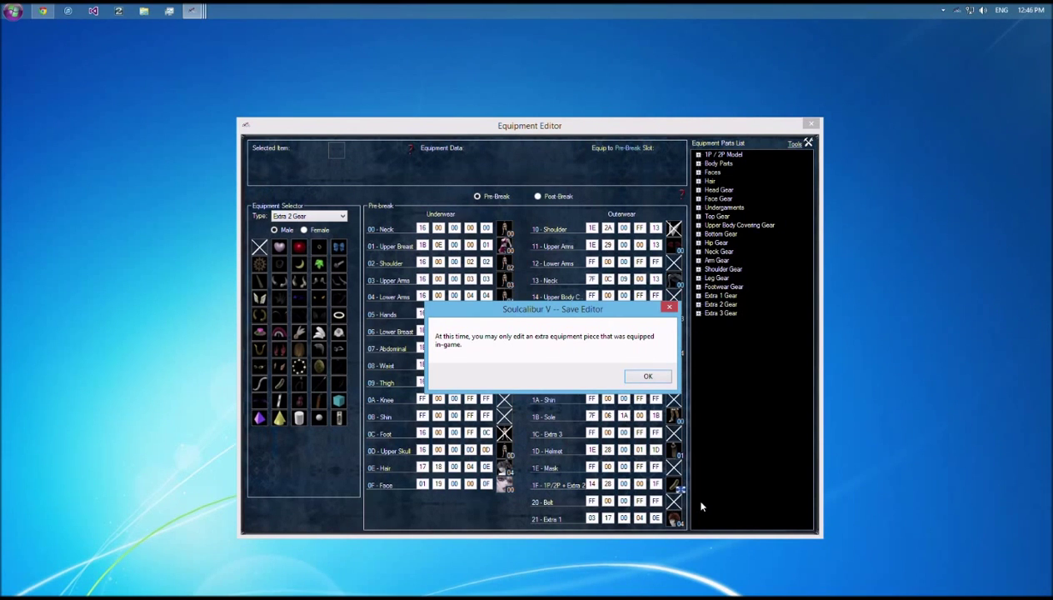
pyautogui.click(648, 375)
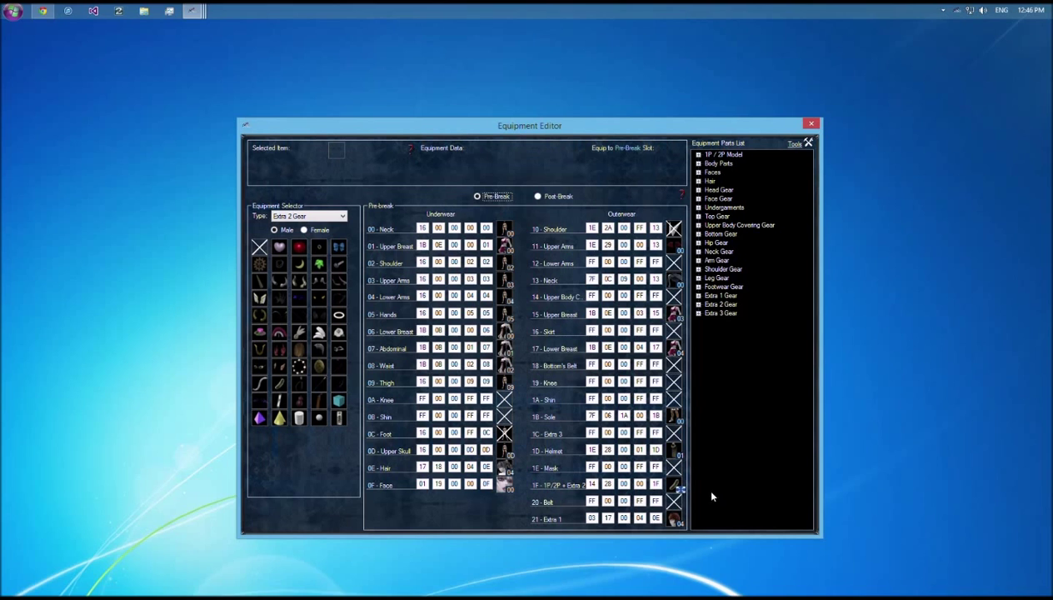
pyautogui.click(676, 491)
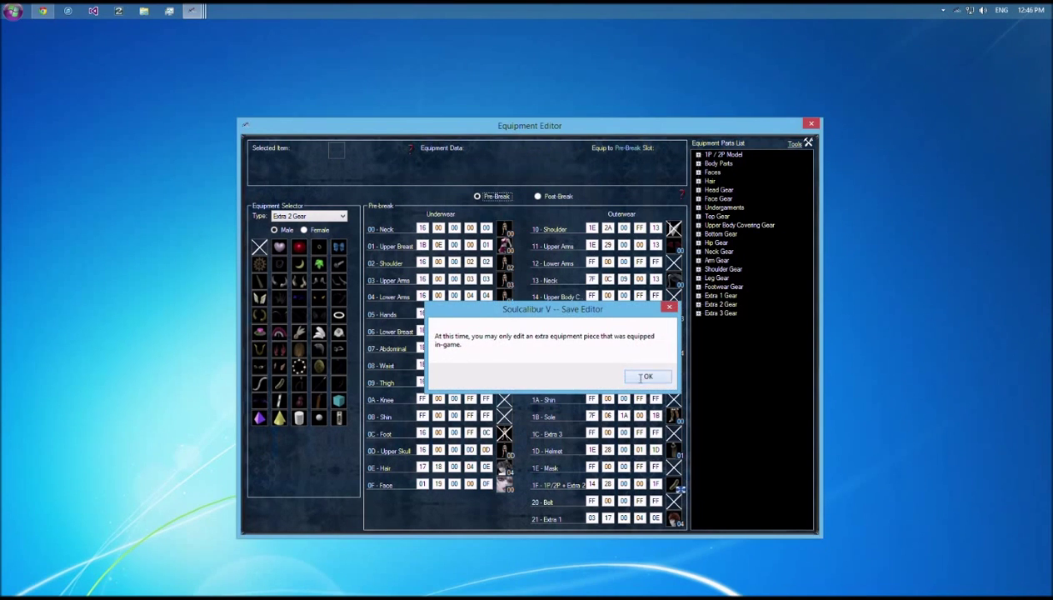
pyautogui.click(638, 379)
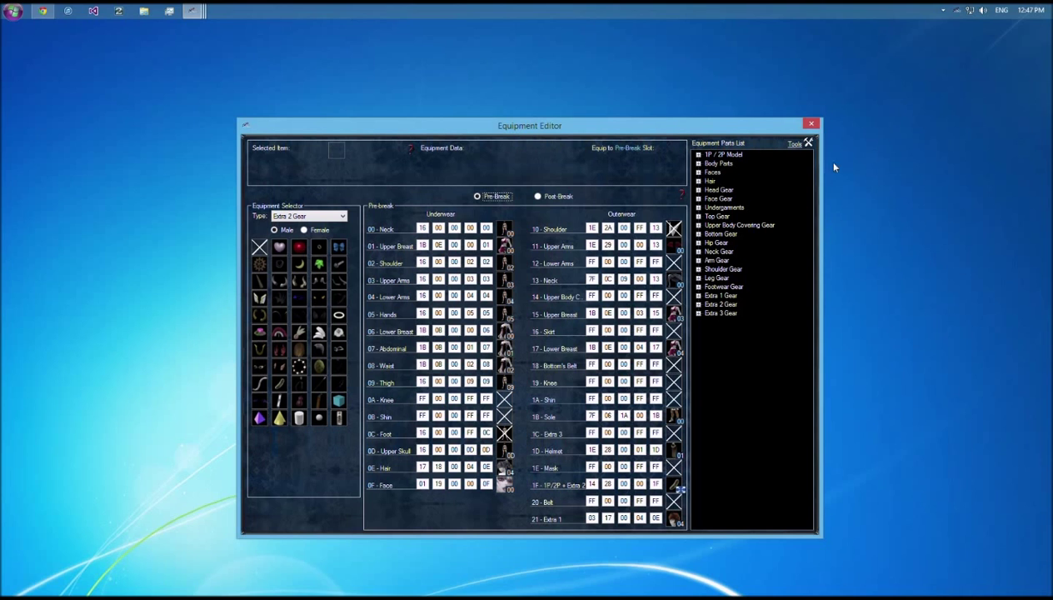
pyautogui.click(812, 123)
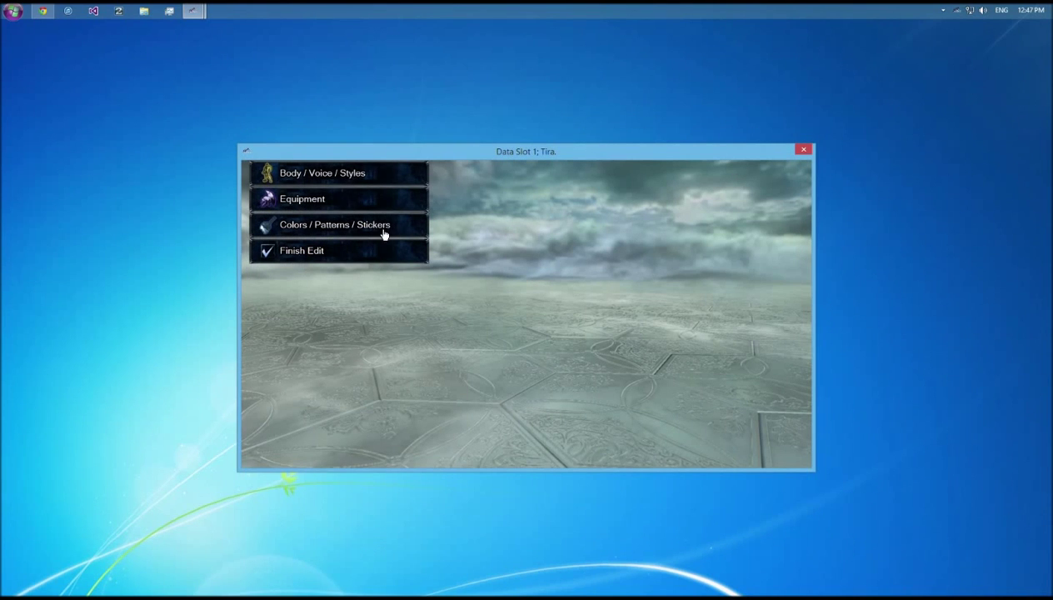
# Step: Review the pre-break equipment slots in the Equipment Editor and close it
pyautogui.click(385, 199)
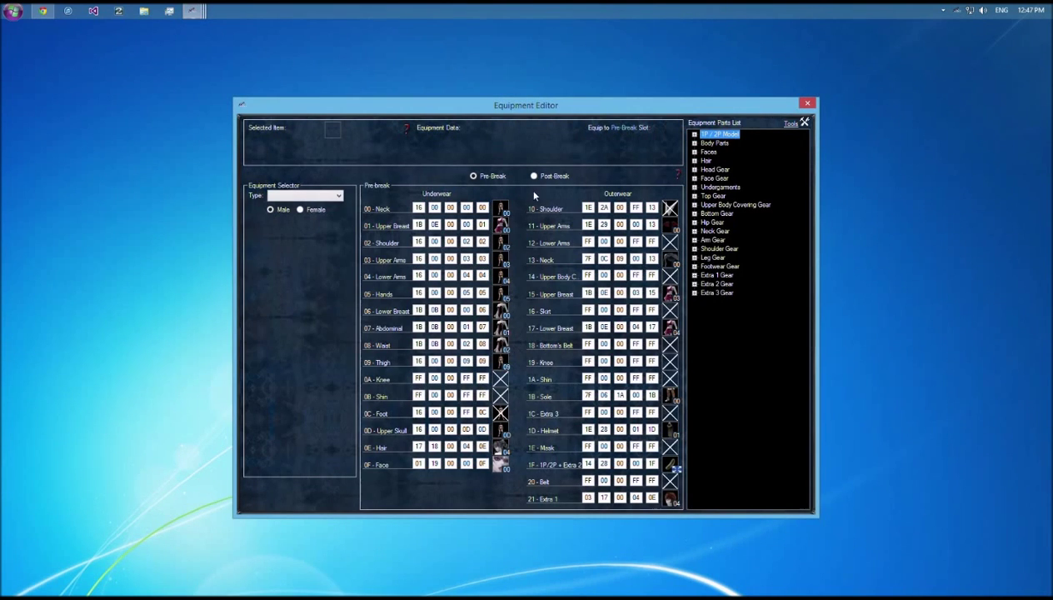
pyautogui.click(474, 175)
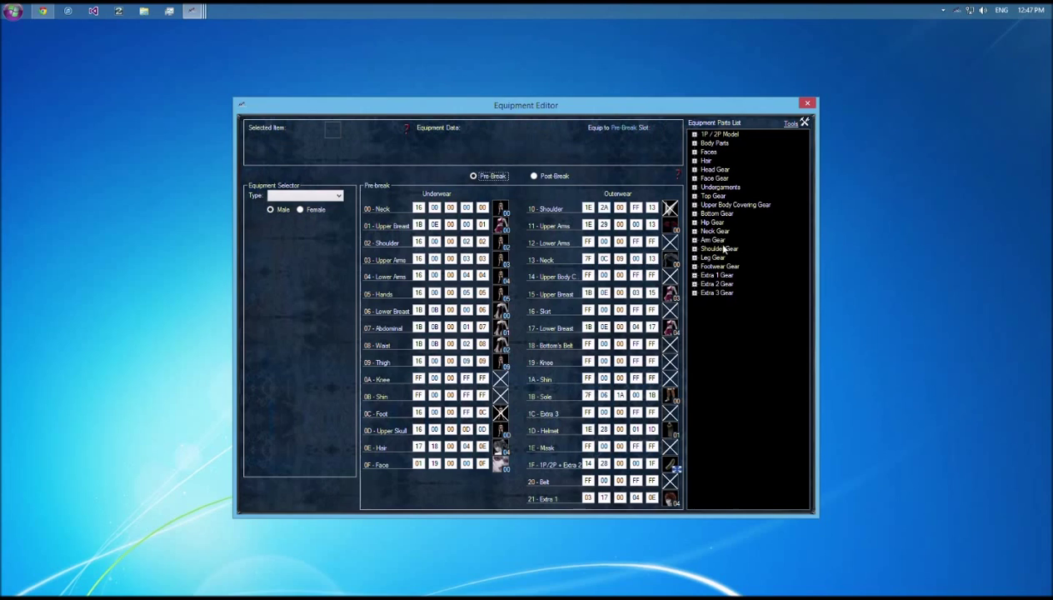
pyautogui.hotkey('alt', 'F4')
pyautogui.click(313, 200)
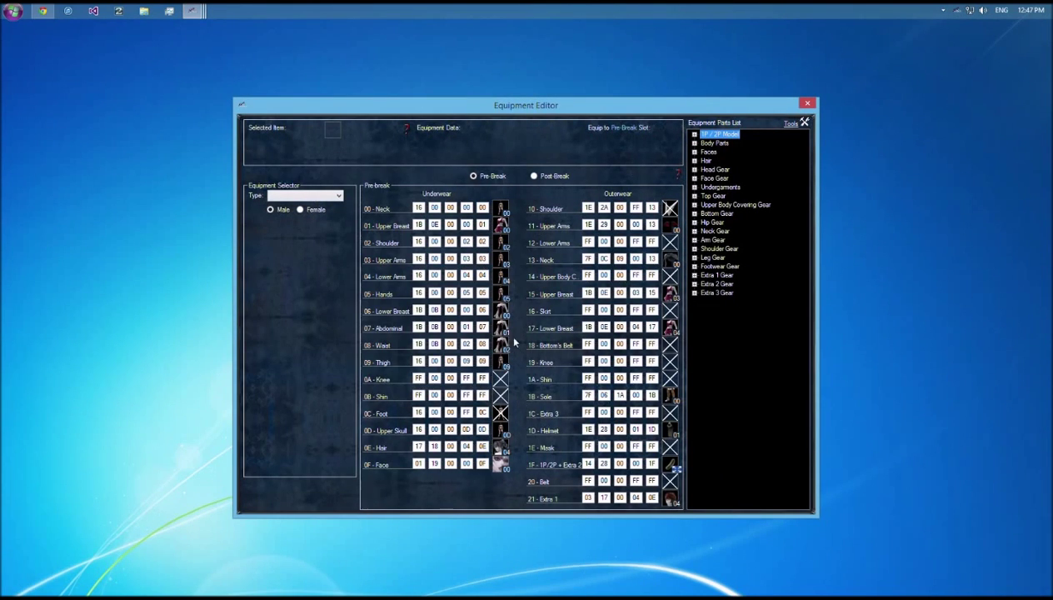
pyautogui.hotkey('alt', 'F4')
# Step: Set the first undergarment equipment color to saturation 7, hue 57 and darkness 10, disable the second one, and commit the changes
pyautogui.click(343, 224)
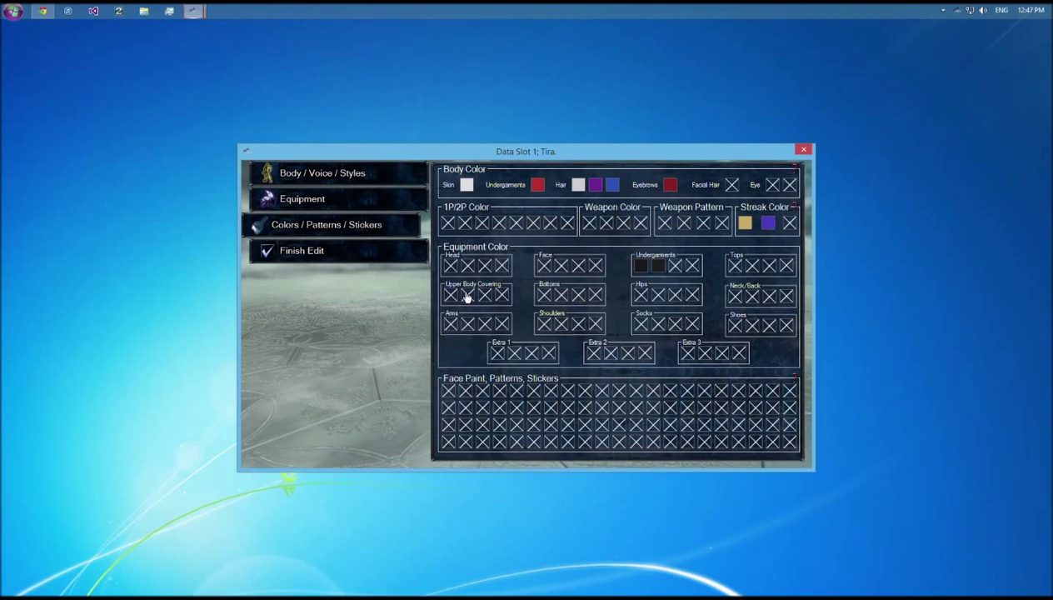
pyautogui.click(640, 268)
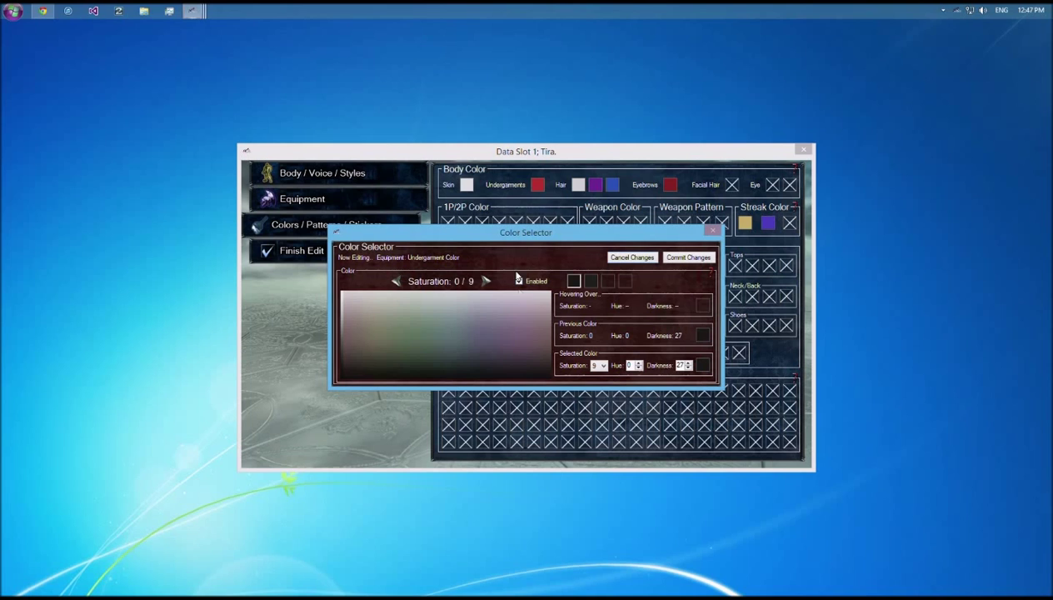
pyautogui.click(527, 321)
pyautogui.click(599, 365)
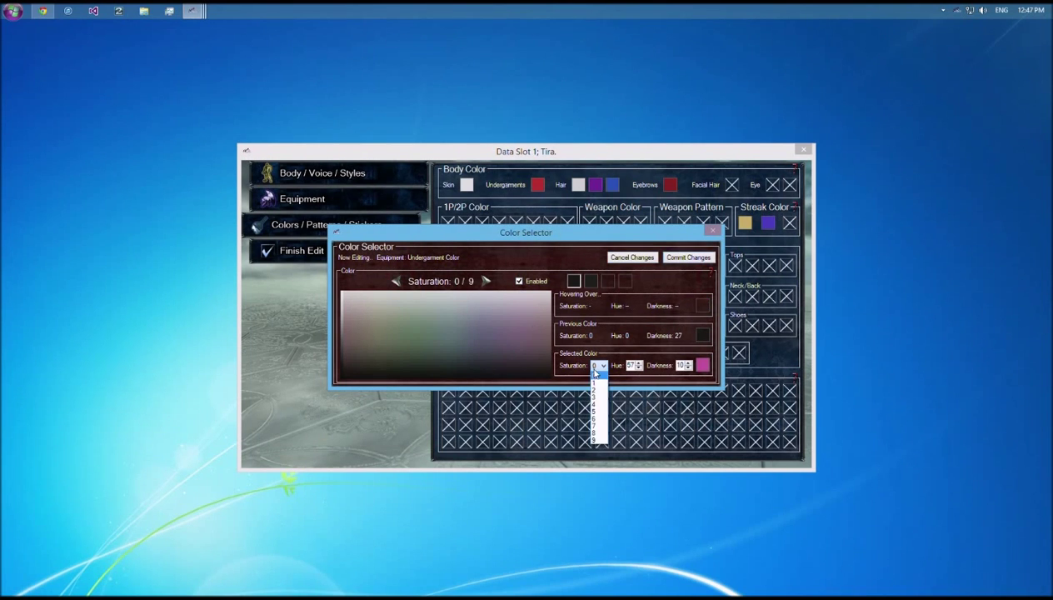
pyautogui.click(593, 425)
pyautogui.click(588, 283)
pyautogui.click(699, 258)
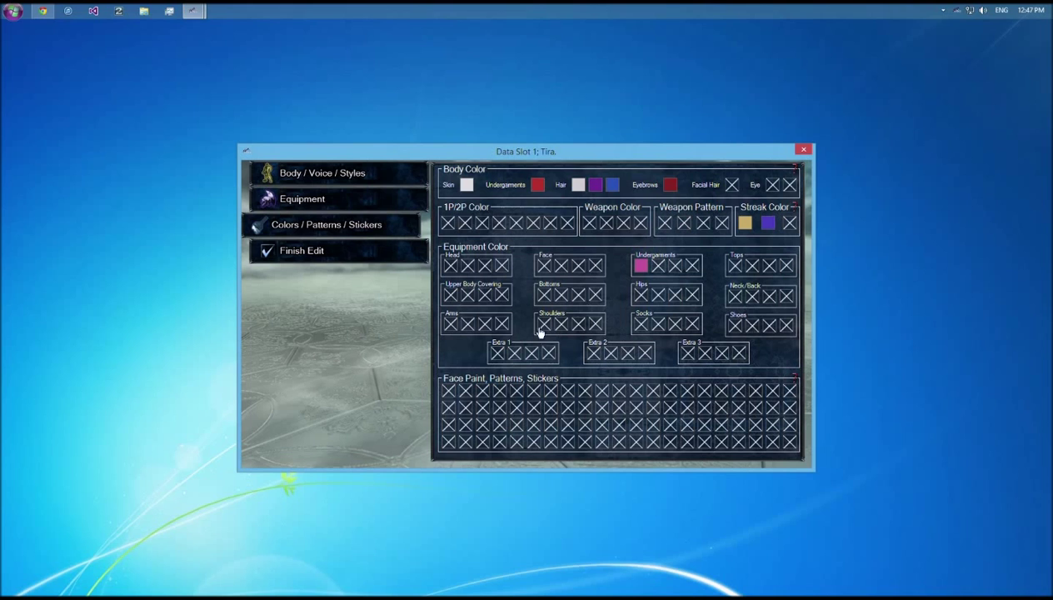
# Step: Enable the second Neck/Back equipment color, set it to a brown with hue 7 and darkness 23, and commit the change
pyautogui.click(752, 294)
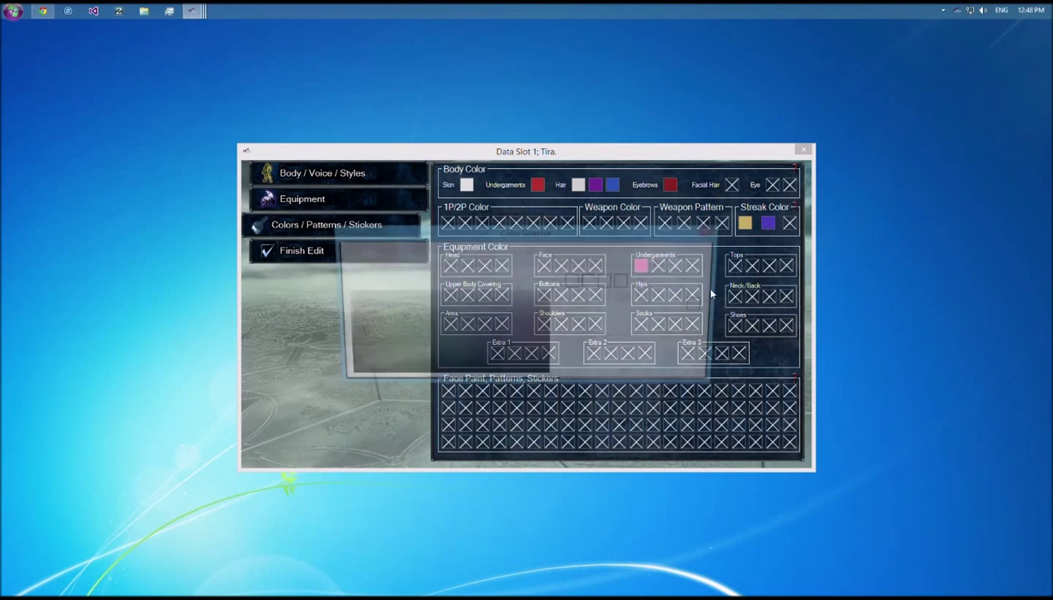
pyautogui.click(536, 281)
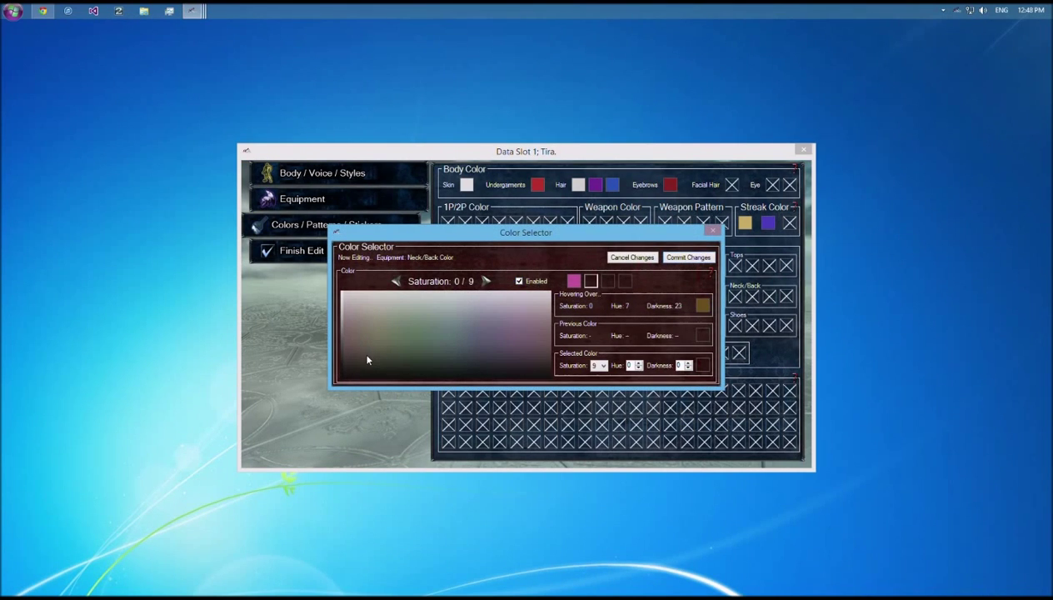
pyautogui.click(365, 360)
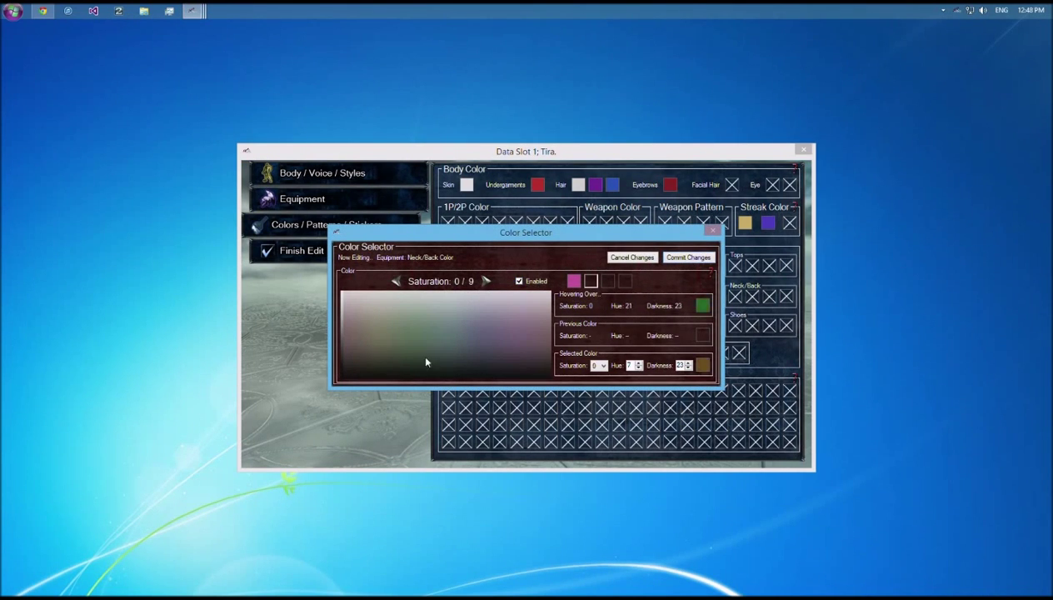
pyautogui.click(599, 366)
pyautogui.click(601, 394)
pyautogui.click(688, 257)
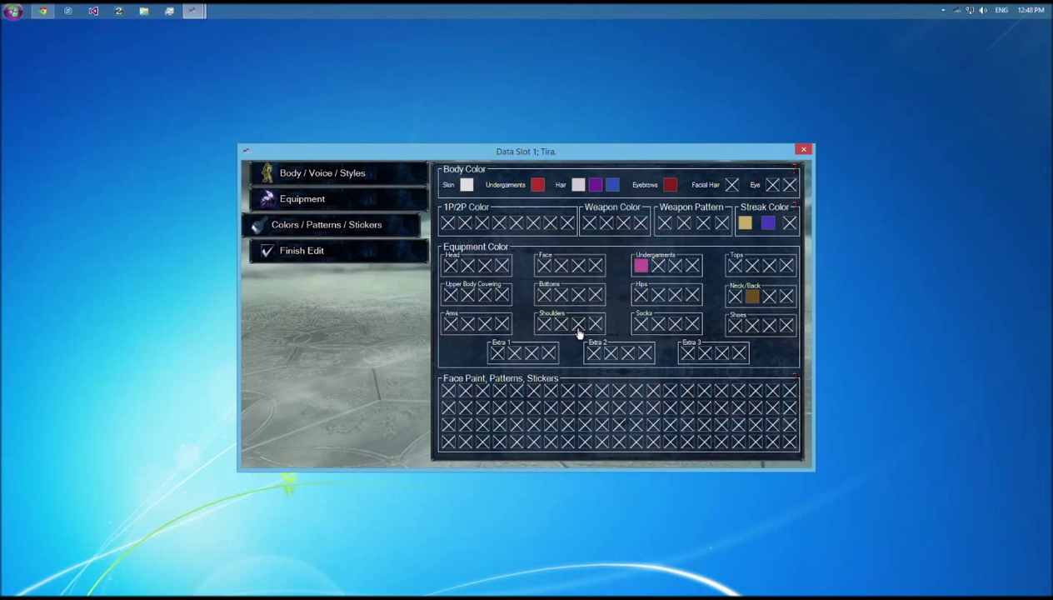
# Step: Enable the first Shoes equipment color, set it to saturation 7, hue 57 and darkness 10, and commit the change
pyautogui.click(735, 324)
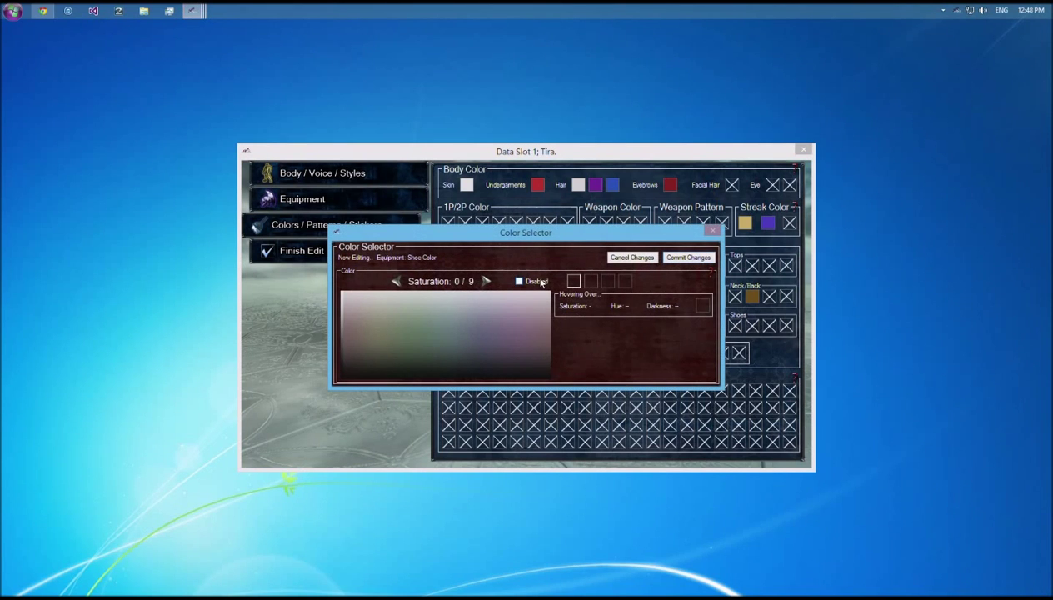
pyautogui.click(486, 283)
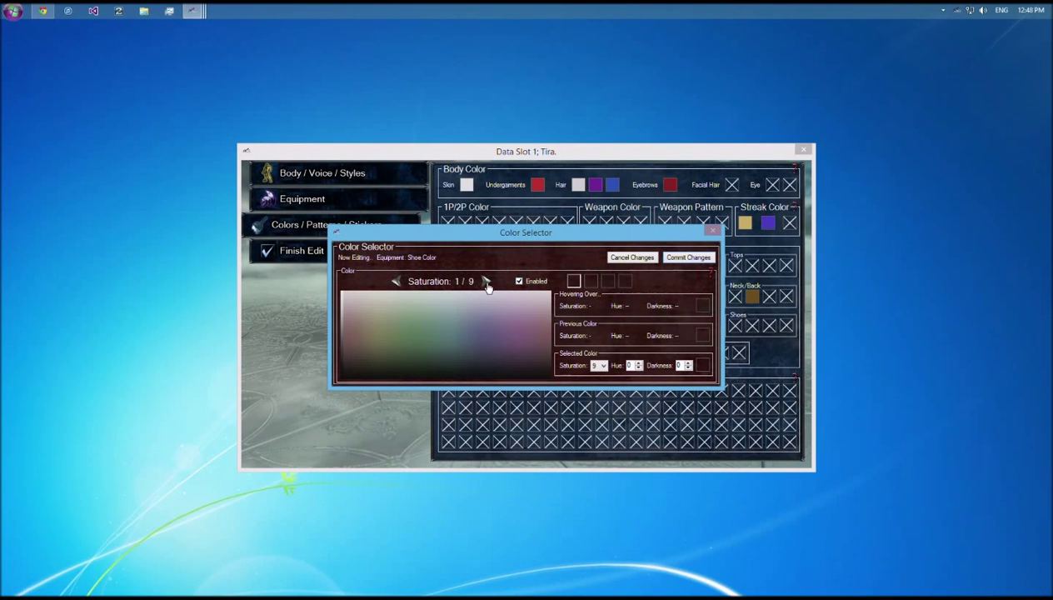
pyautogui.click(486, 283)
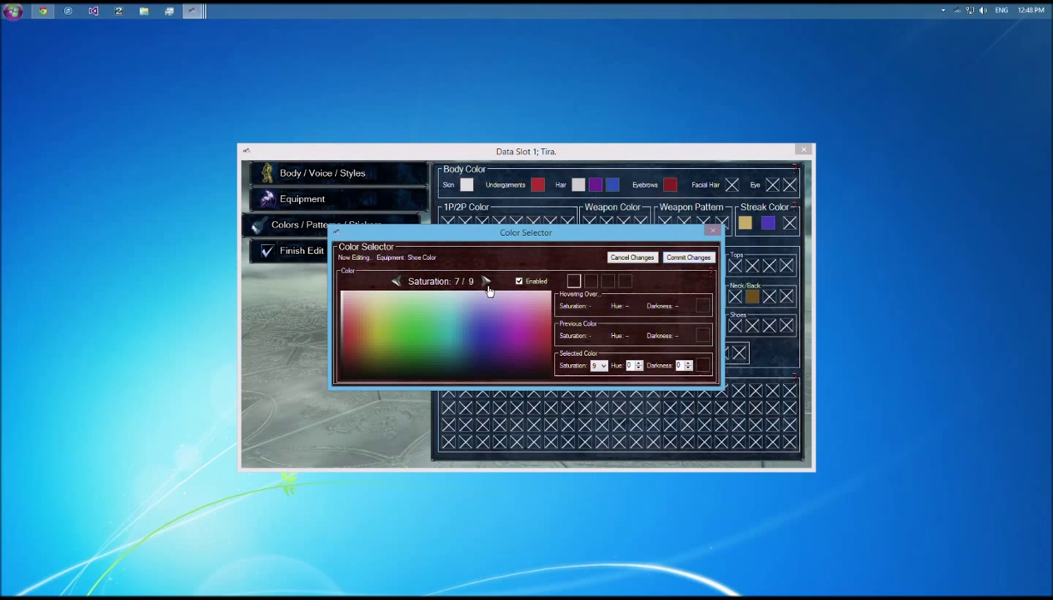
pyautogui.click(529, 325)
pyautogui.click(687, 257)
# Step: Compare the saturation, hue and darkness of the first undergarment and shoe equipment colors
pyautogui.click(640, 265)
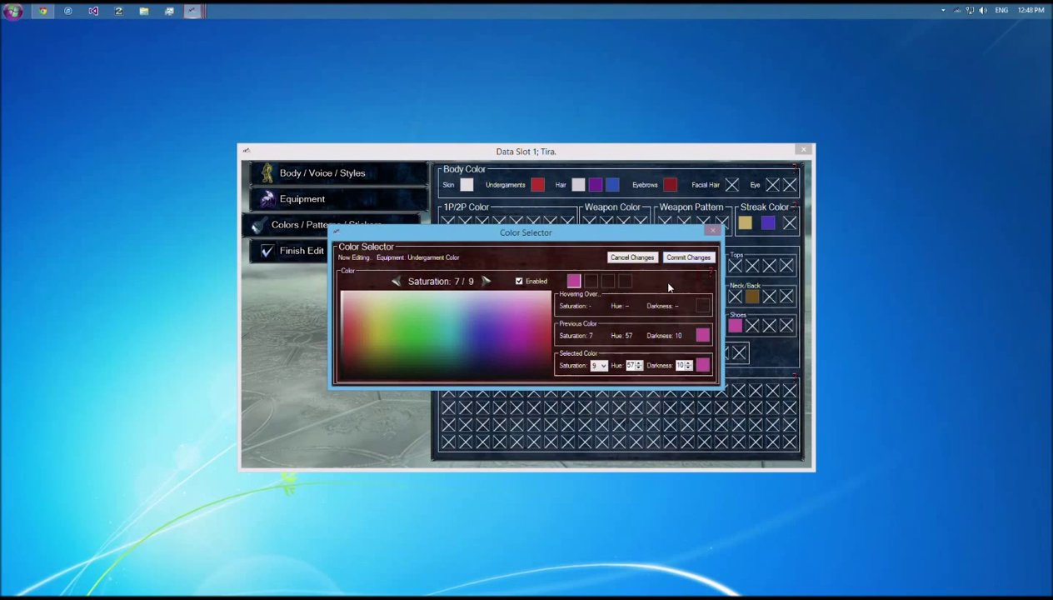
pyautogui.click(631, 256)
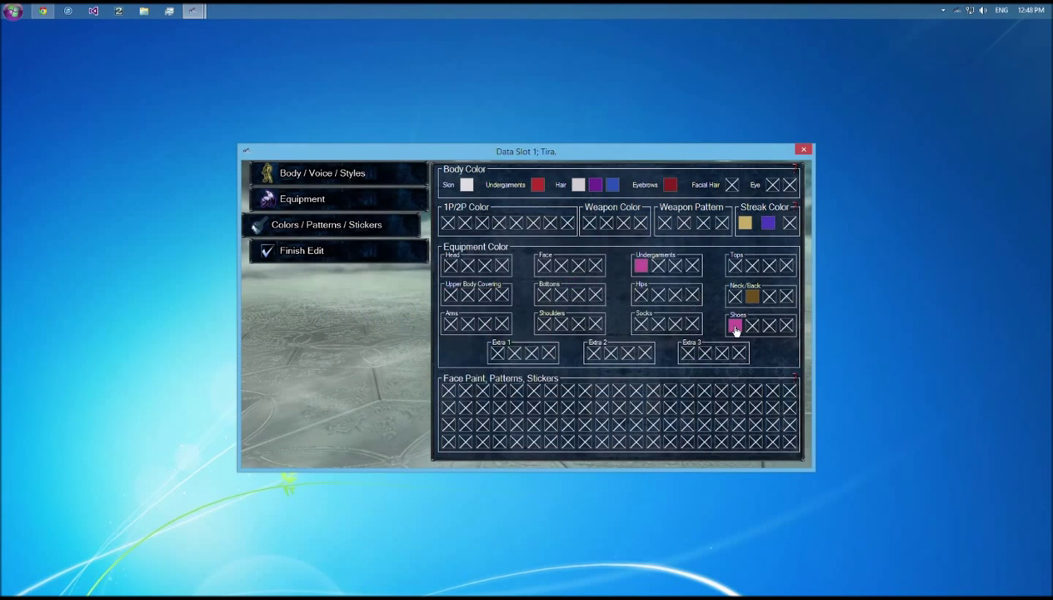
pyautogui.click(734, 324)
pyautogui.click(601, 365)
pyautogui.click(608, 368)
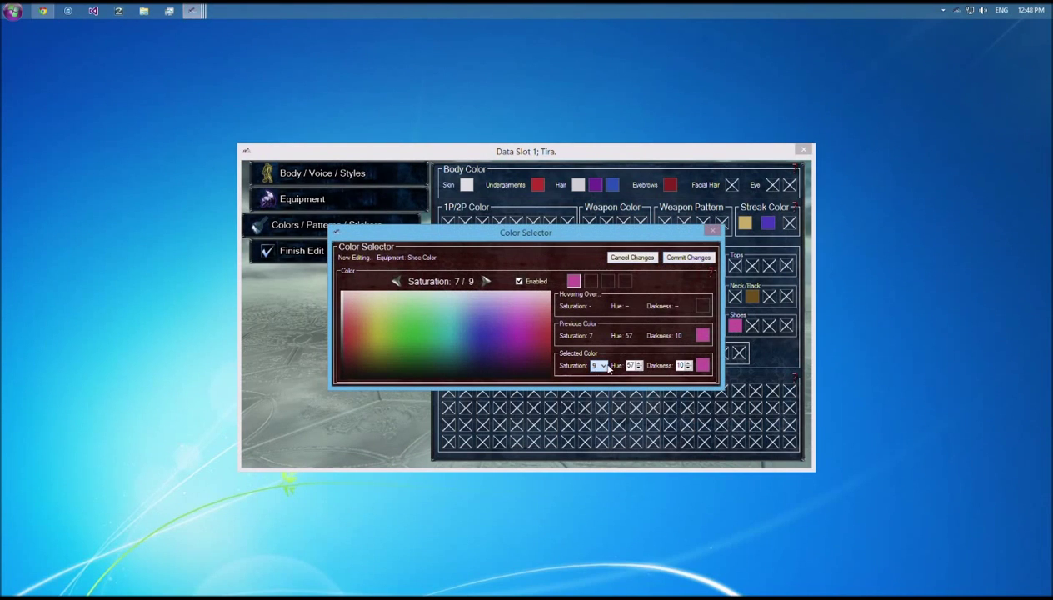
pyautogui.click(692, 258)
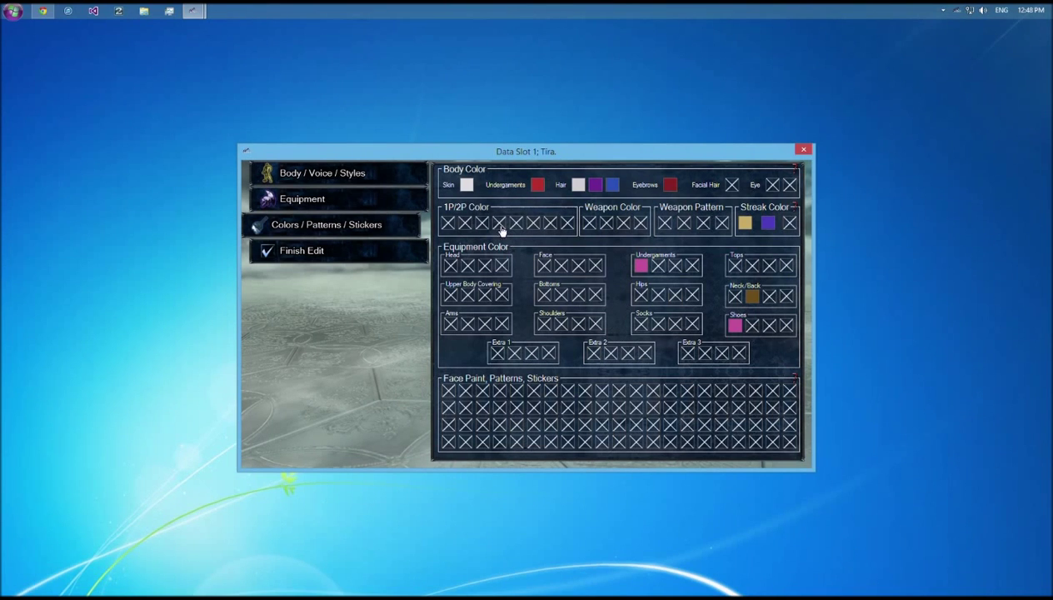
# Step: Disable the first and third hair colors, and re-enable the third one with its default white
pyautogui.click(578, 185)
pyautogui.click(519, 281)
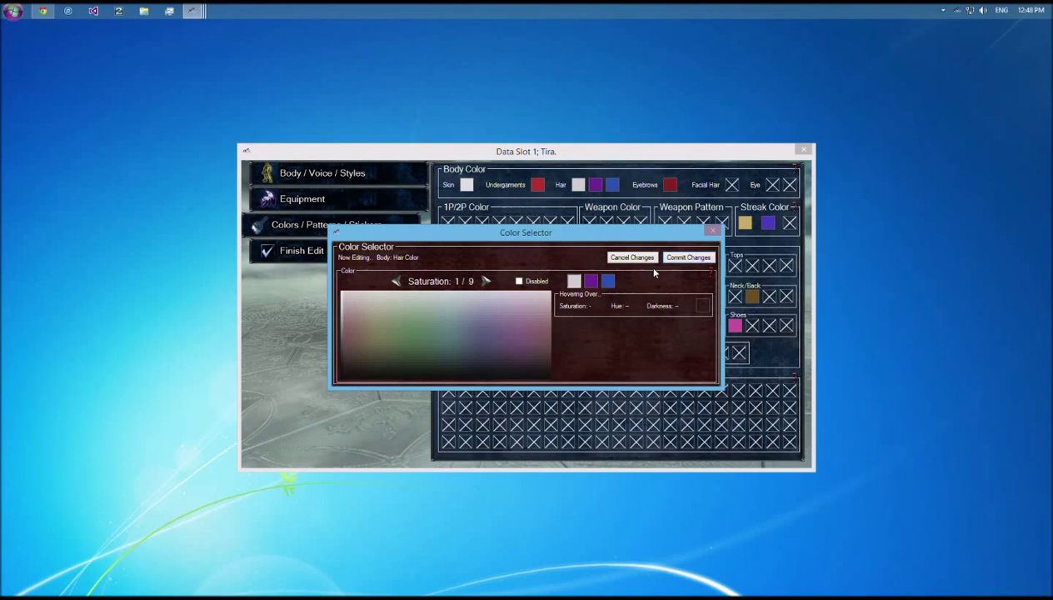
pyautogui.click(688, 257)
pyautogui.click(598, 187)
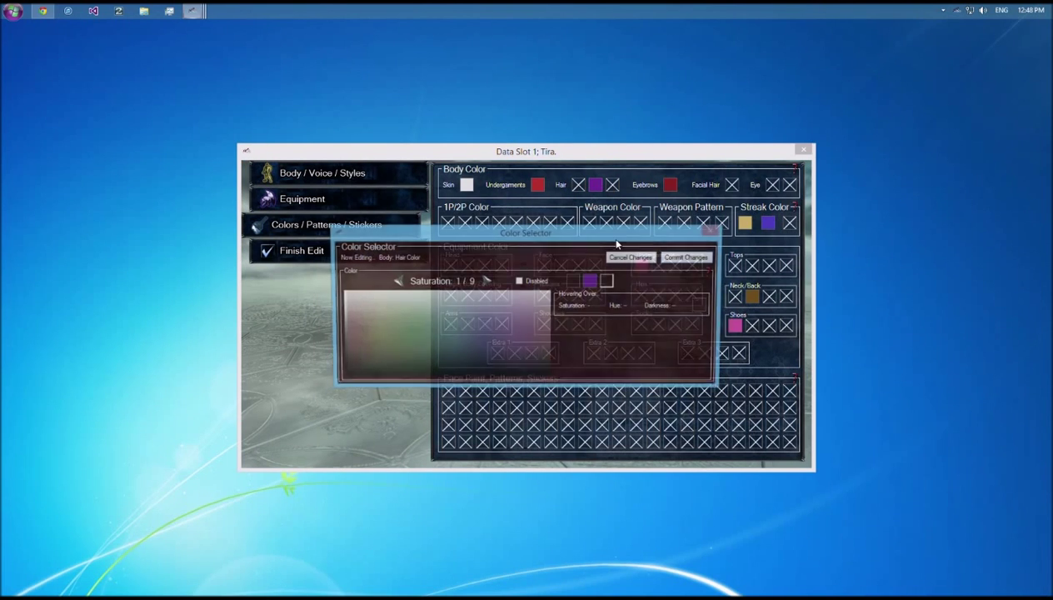
pyautogui.click(607, 280)
pyautogui.click(519, 281)
pyautogui.click(678, 258)
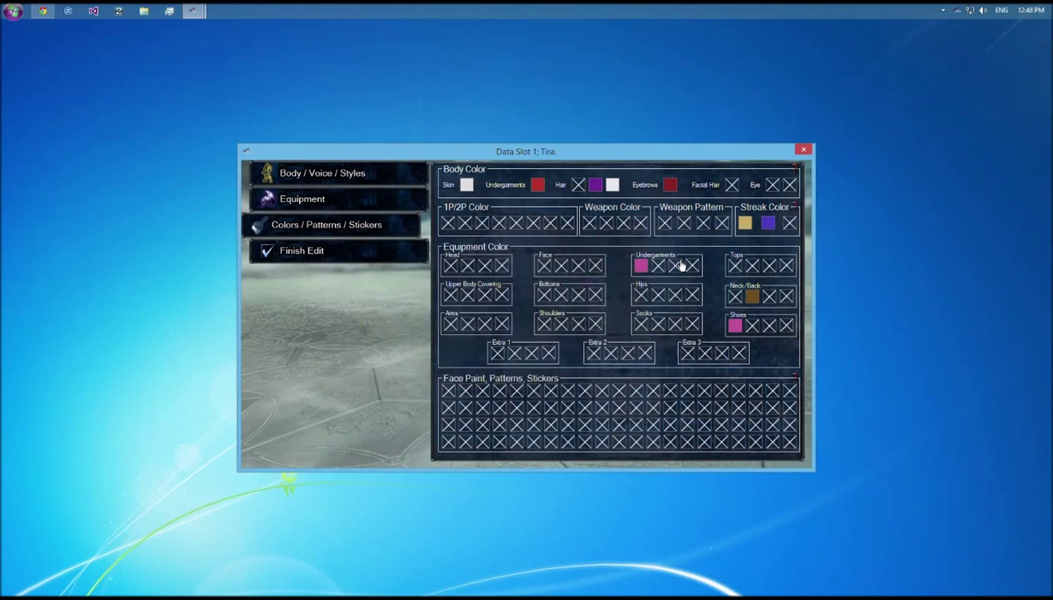
# Step: Set the third hair color to saturation 9, hue 42 and darkness 21 with the first one left disabled, and commit the changes
pyautogui.click(577, 185)
pyautogui.click(540, 281)
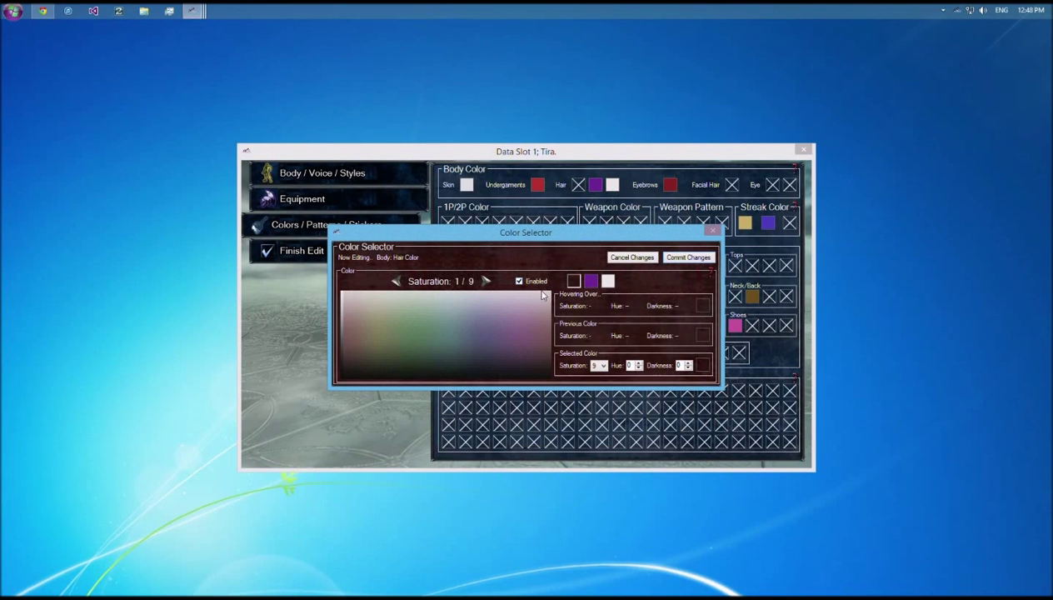
pyautogui.click(608, 281)
pyautogui.click(533, 281)
pyautogui.click(570, 282)
pyautogui.click(529, 282)
pyautogui.click(603, 281)
pyautogui.click(525, 283)
pyautogui.click(474, 346)
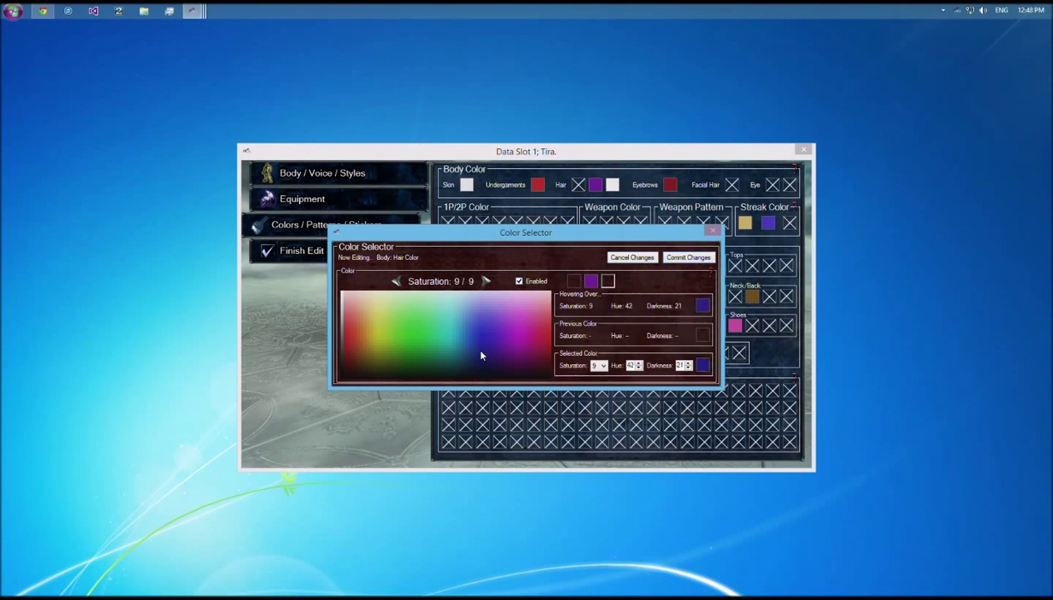
pyautogui.click(679, 258)
# Step: Enable the first hair color with its default white, commit it, and disable it again
pyautogui.click(579, 185)
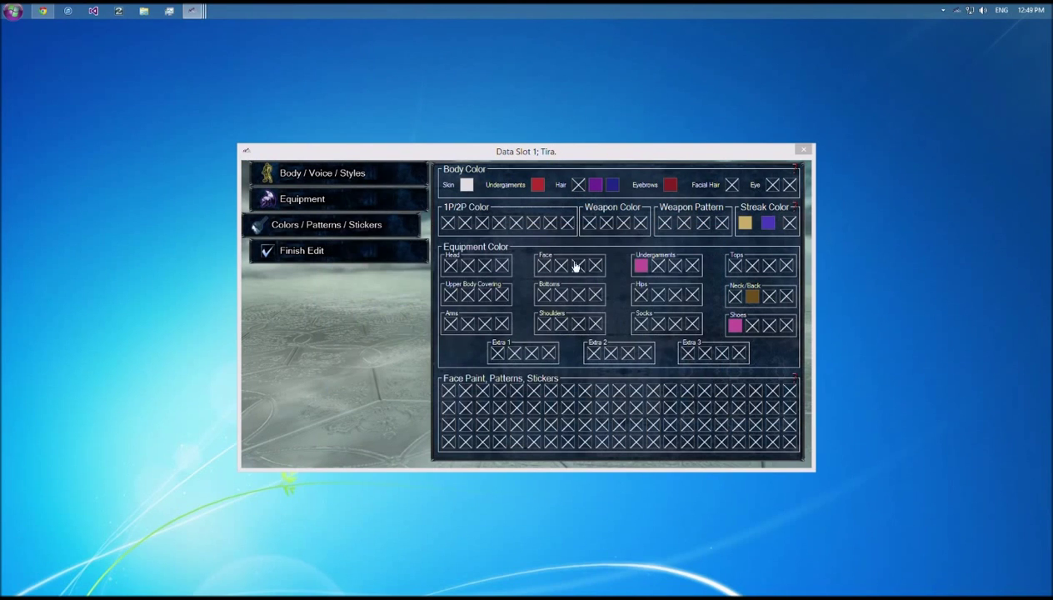
pyautogui.click(538, 282)
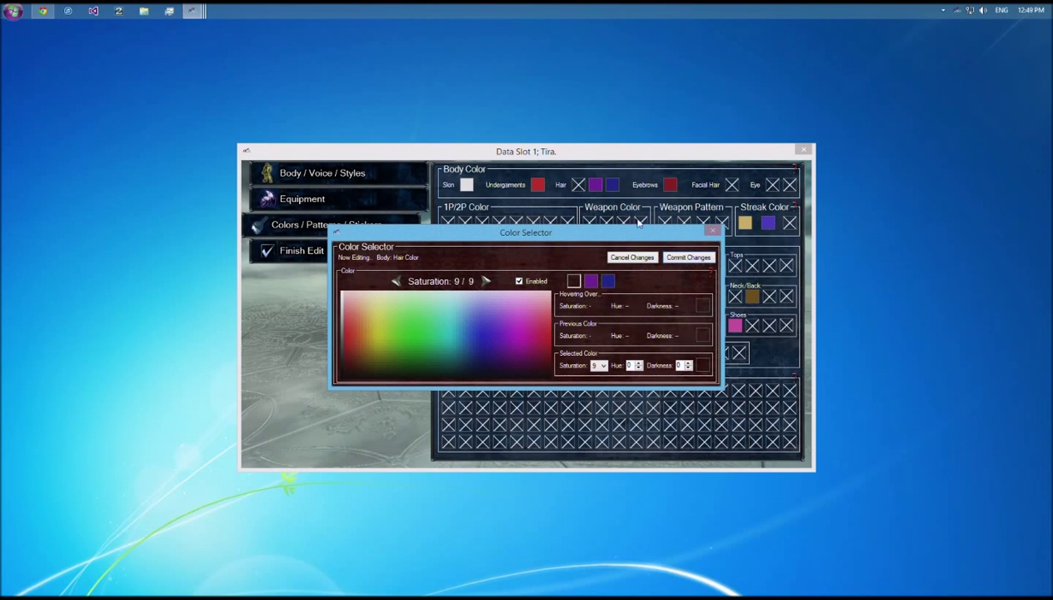
pyautogui.click(678, 257)
pyautogui.click(578, 184)
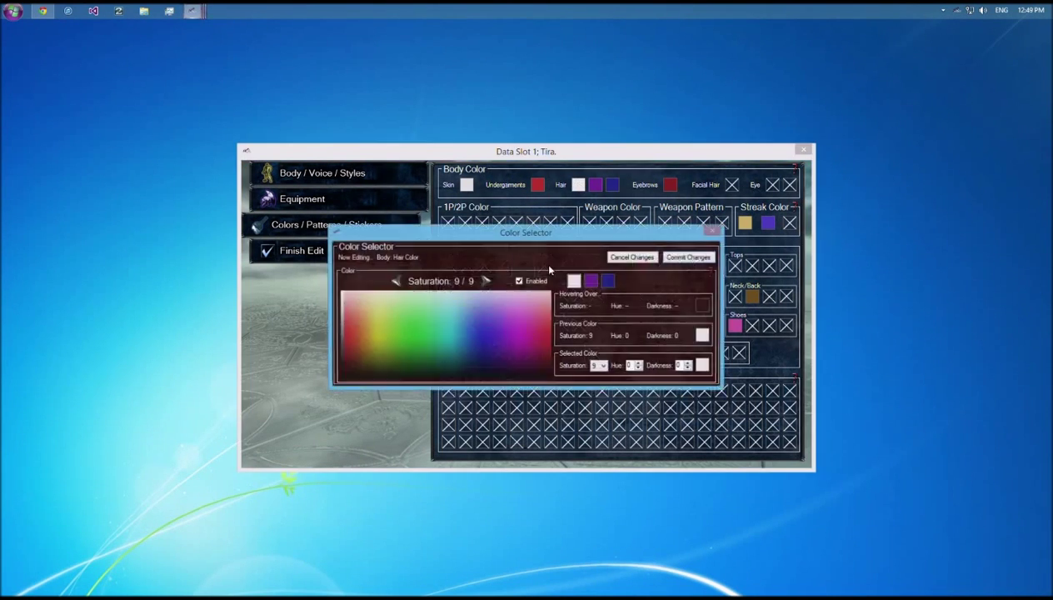
pyautogui.click(543, 282)
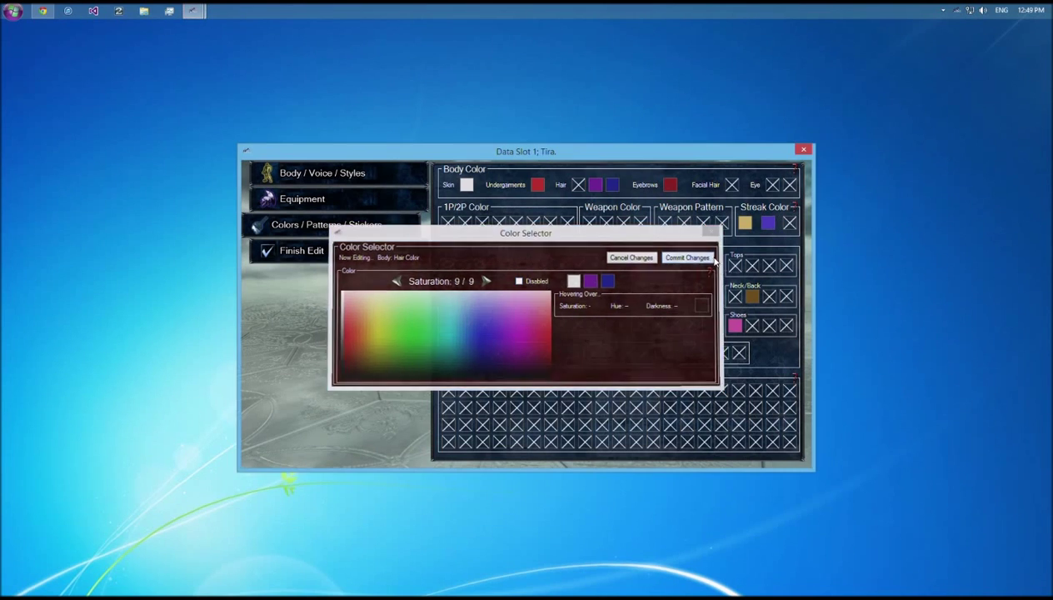
pyautogui.click(691, 257)
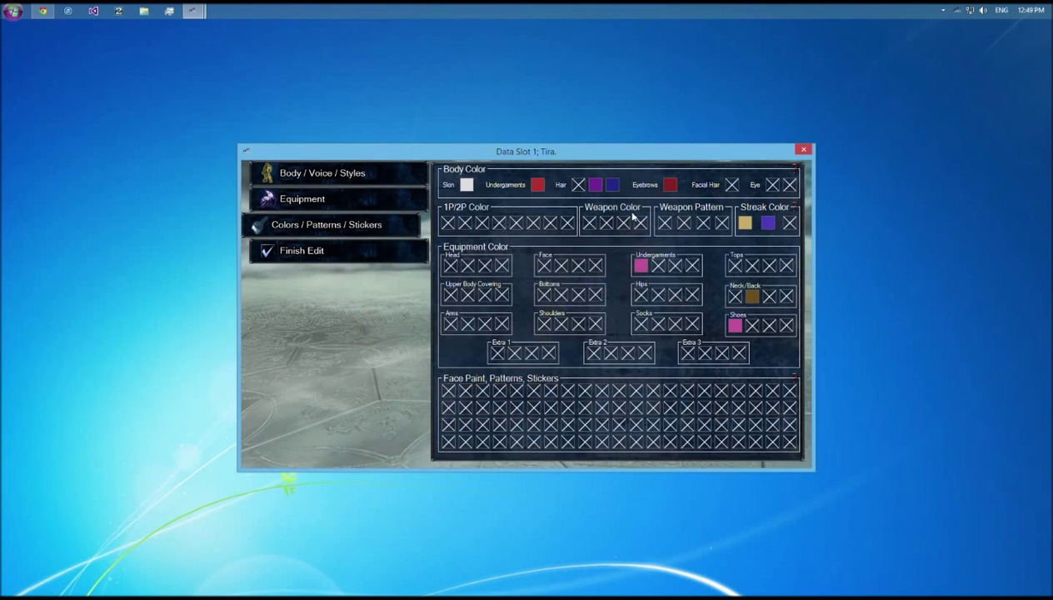
# Step: Check the first hair color and the pre-break equipment slots, and close both without changes
pyautogui.click(579, 186)
pyautogui.click(617, 255)
pyautogui.click(362, 206)
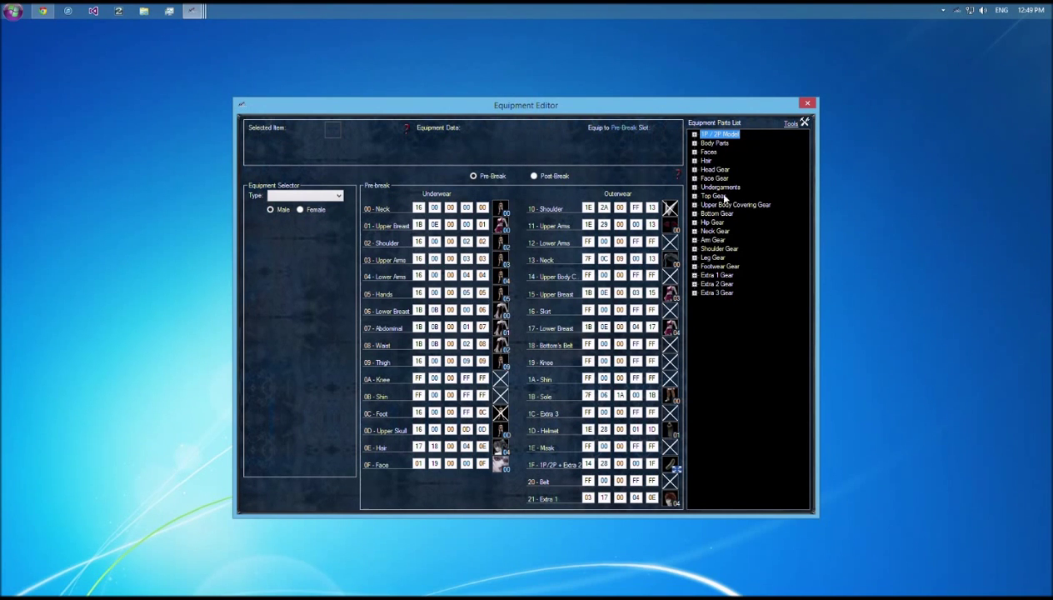
pyautogui.click(807, 103)
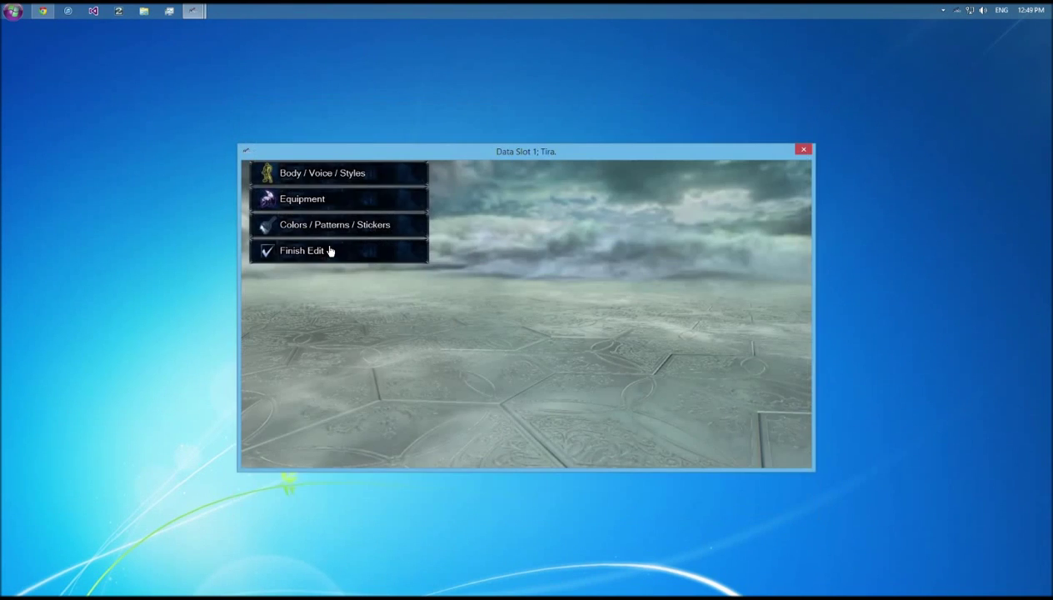
# Step: Finish the edit by saving the changes to Data Slot 1, and switch to the equipment page in Google Chrome
pyautogui.click(359, 253)
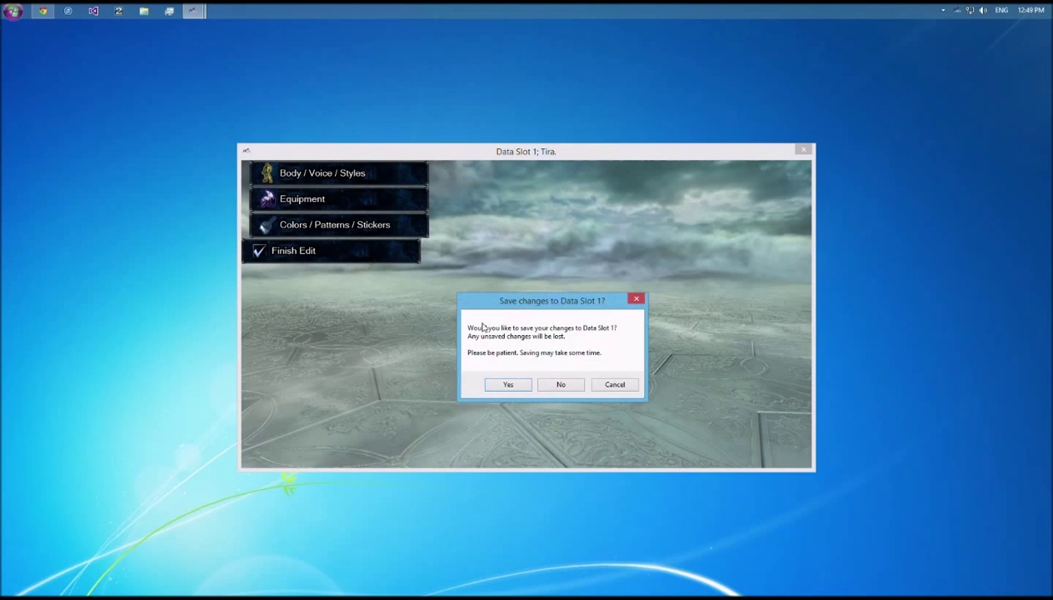
pyautogui.click(507, 385)
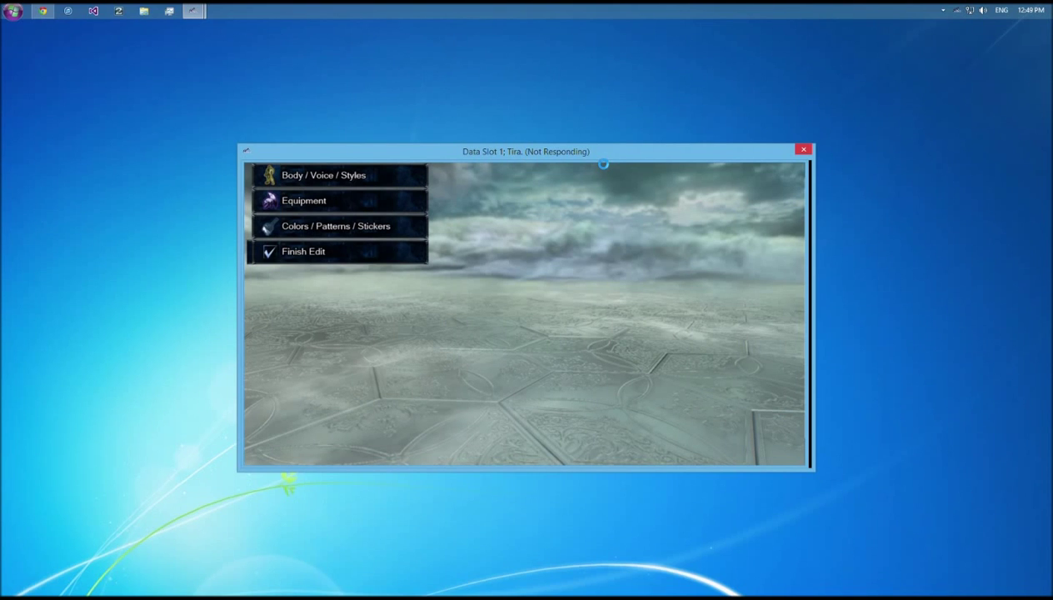
pyautogui.press('super')
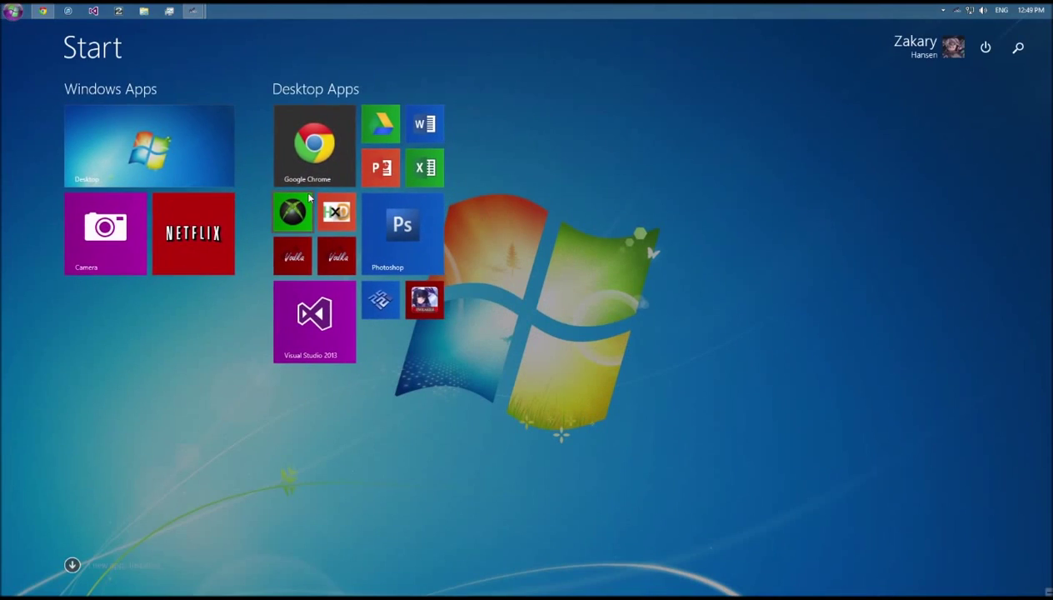
pyautogui.press('super')
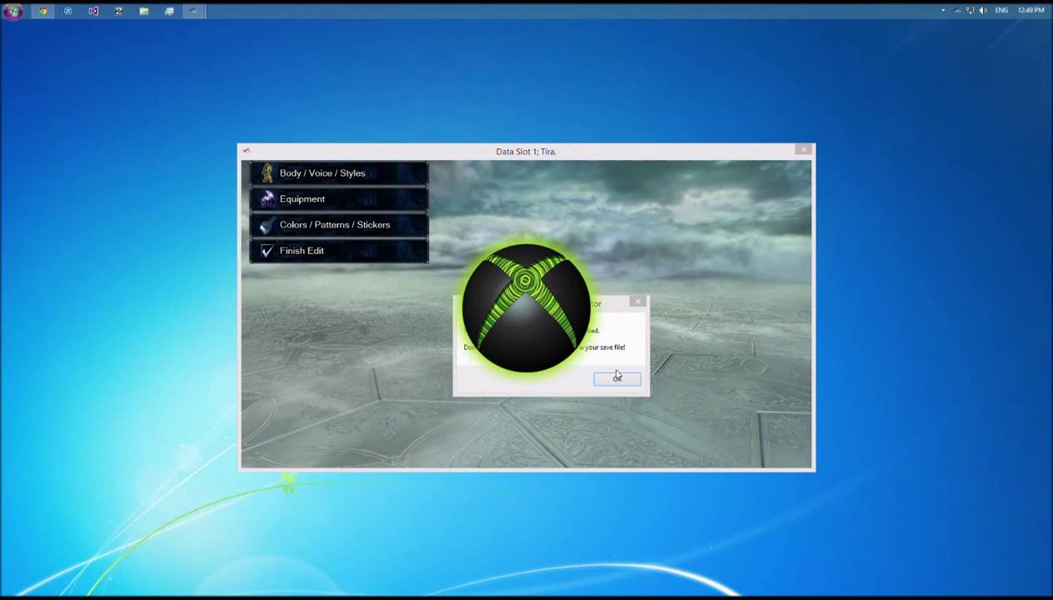
pyautogui.click(617, 377)
pyautogui.hotkey('alt', 'Tab')
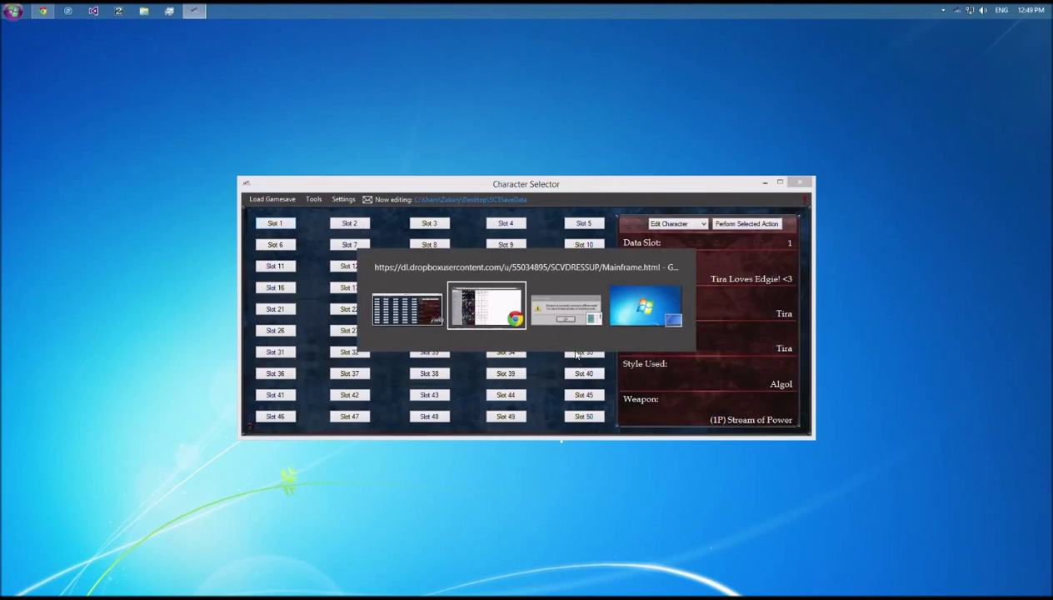
# Step: Switch to Horizon and use Quick Fix to rehash and resign the SC5SaveData file on the Desktop
pyautogui.hotkey('alt', 'Tab')
pyautogui.click(529, 328)
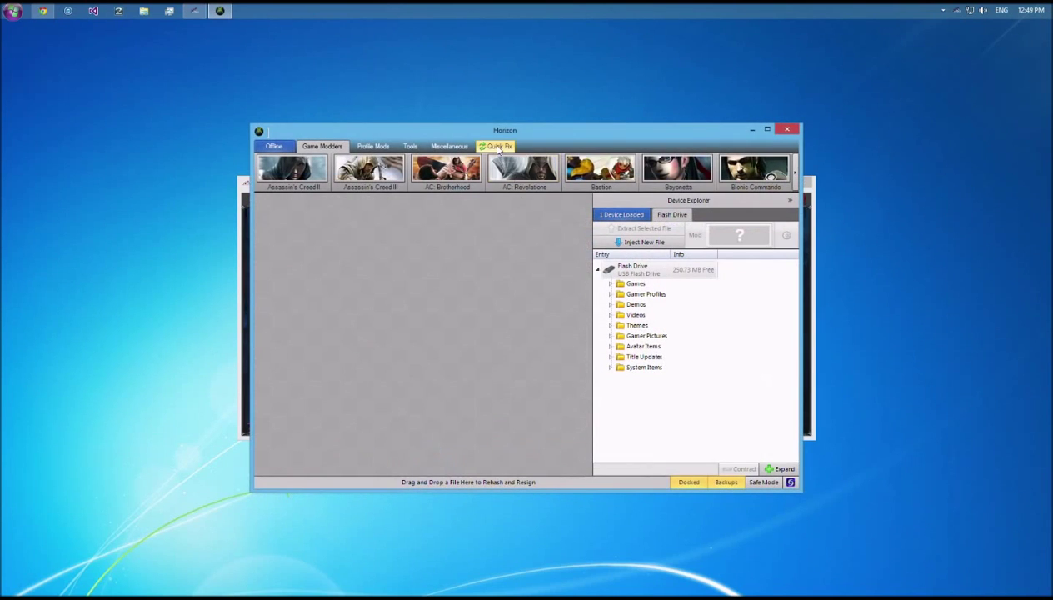
pyautogui.click(498, 146)
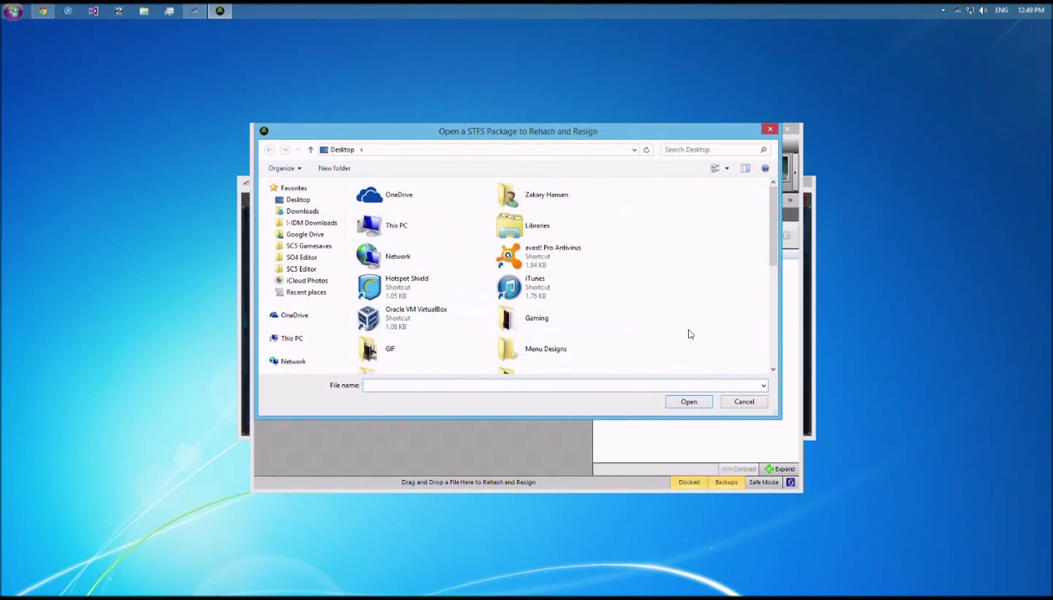
pyautogui.scroll(-5, 688, 333)
pyautogui.click(742, 400)
pyautogui.click(492, 146)
pyautogui.scroll(-5, 704, 320)
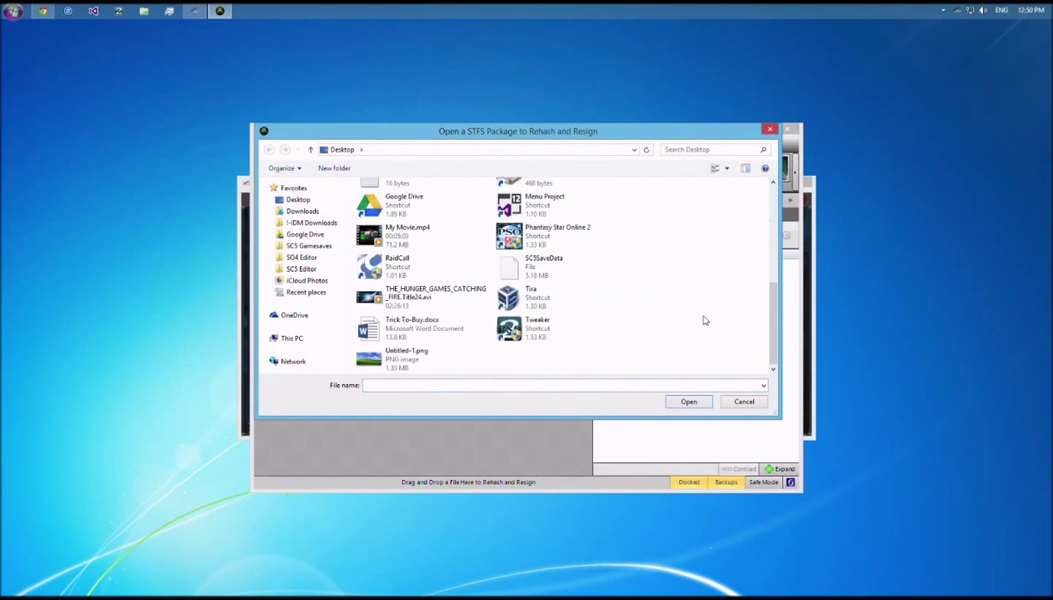
pyautogui.doubleClick(518, 265)
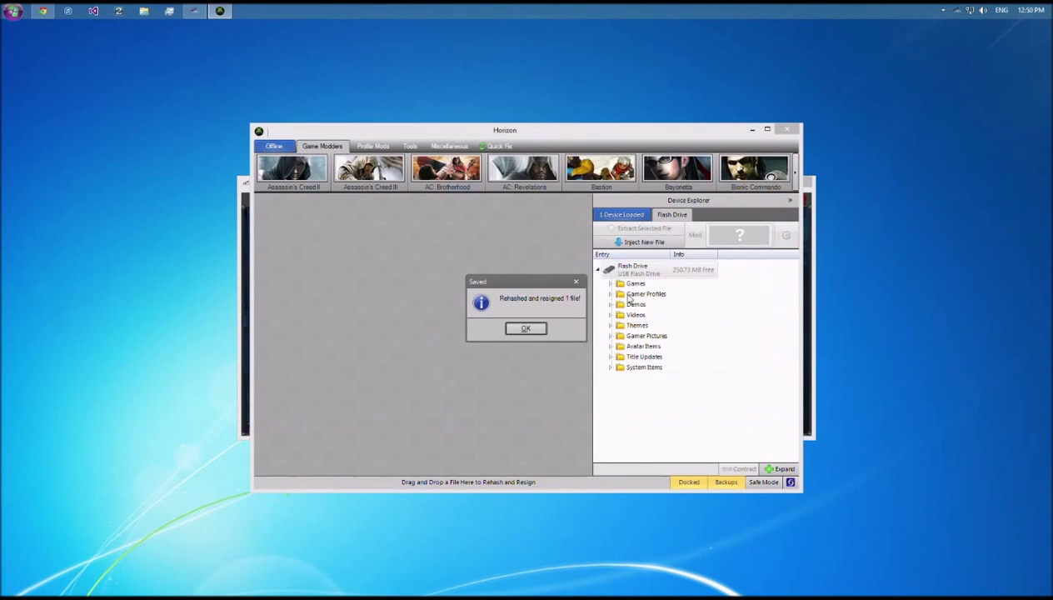
pyautogui.press('Return')
# Step: Inject the SC5SaveData package from the Desktop into the Flash Drive, overwriting the existing SOULCALIBUR V save
pyautogui.click(620, 242)
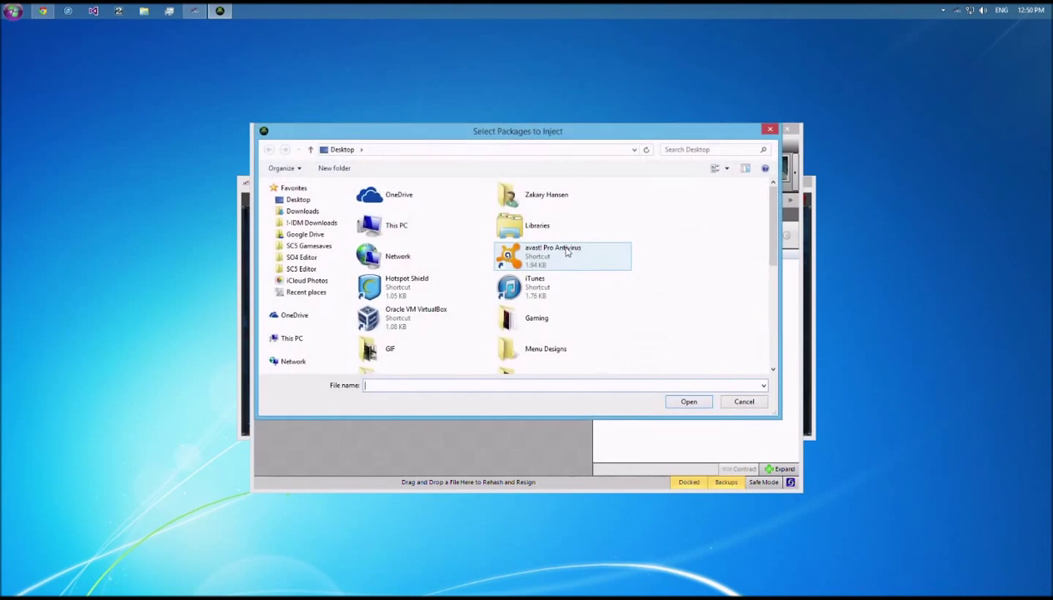
pyautogui.scroll(-5, 705, 284)
pyautogui.doubleClick(573, 279)
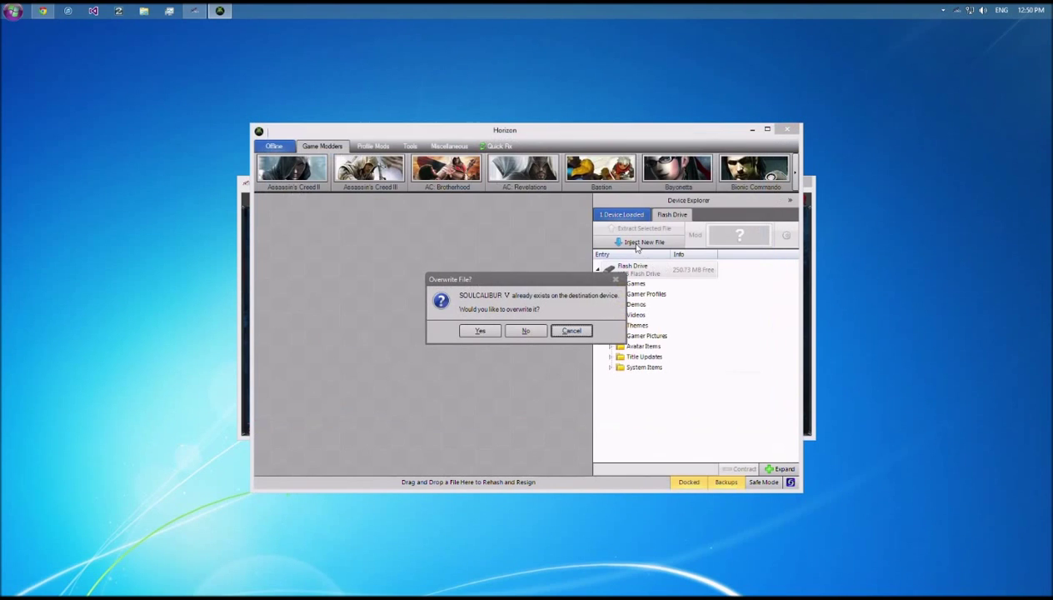
pyautogui.click(480, 331)
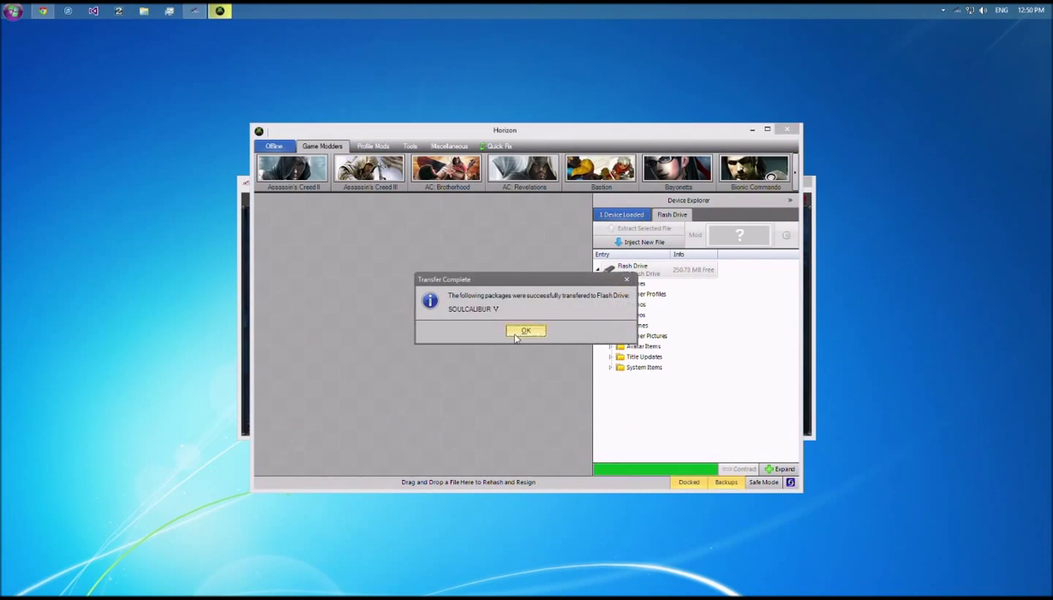
pyautogui.click(522, 330)
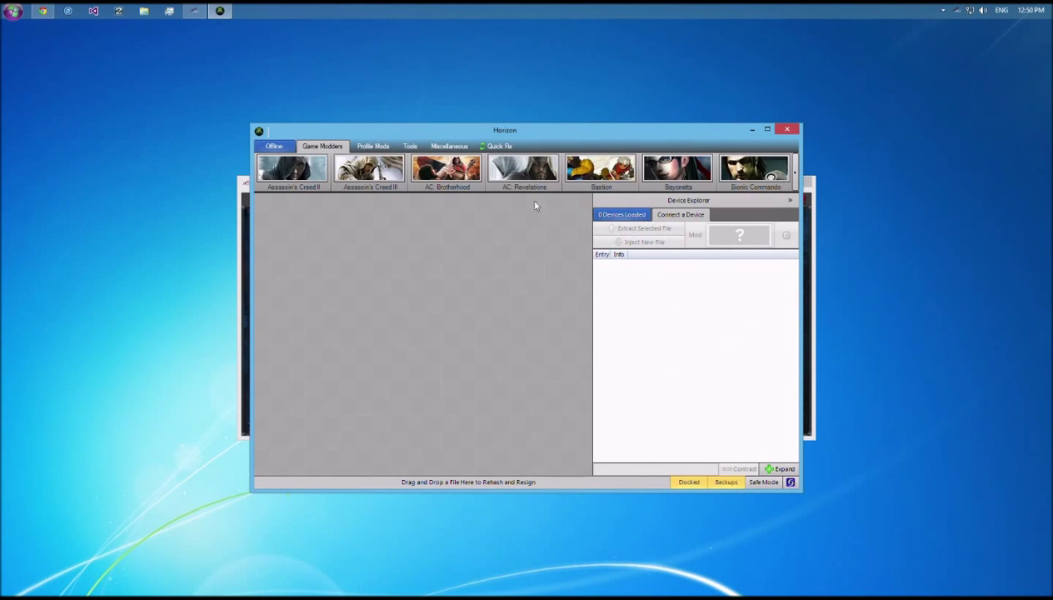
pyautogui.click(503, 145)
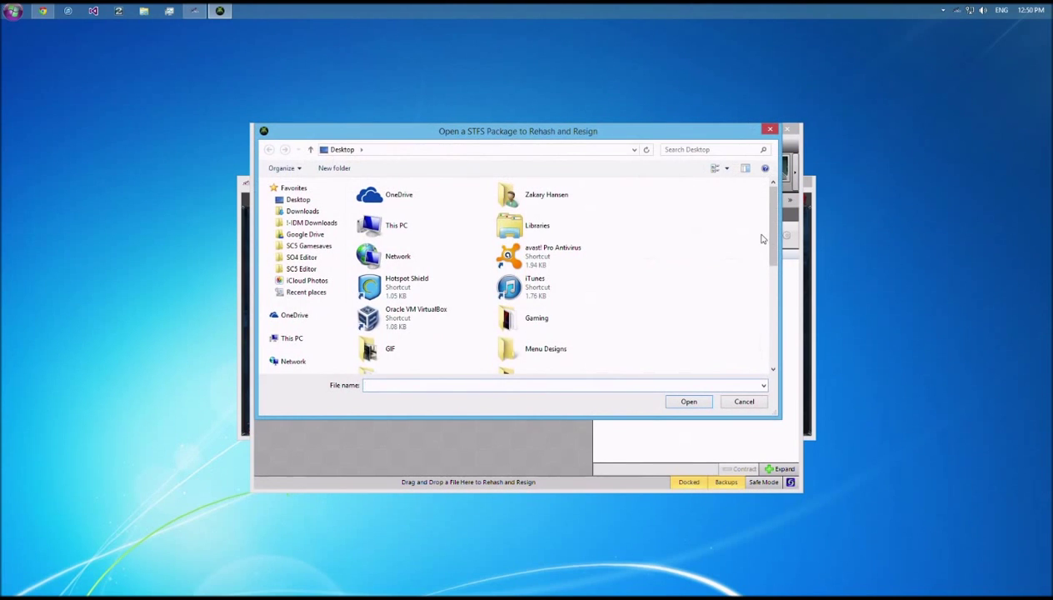
pyautogui.click(752, 400)
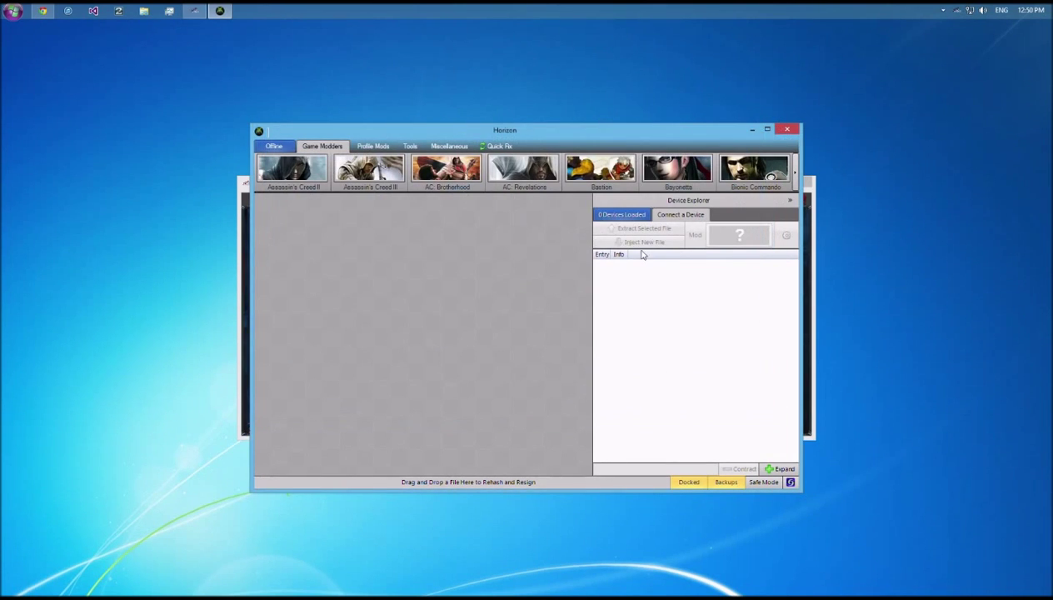
pyautogui.click(804, 193)
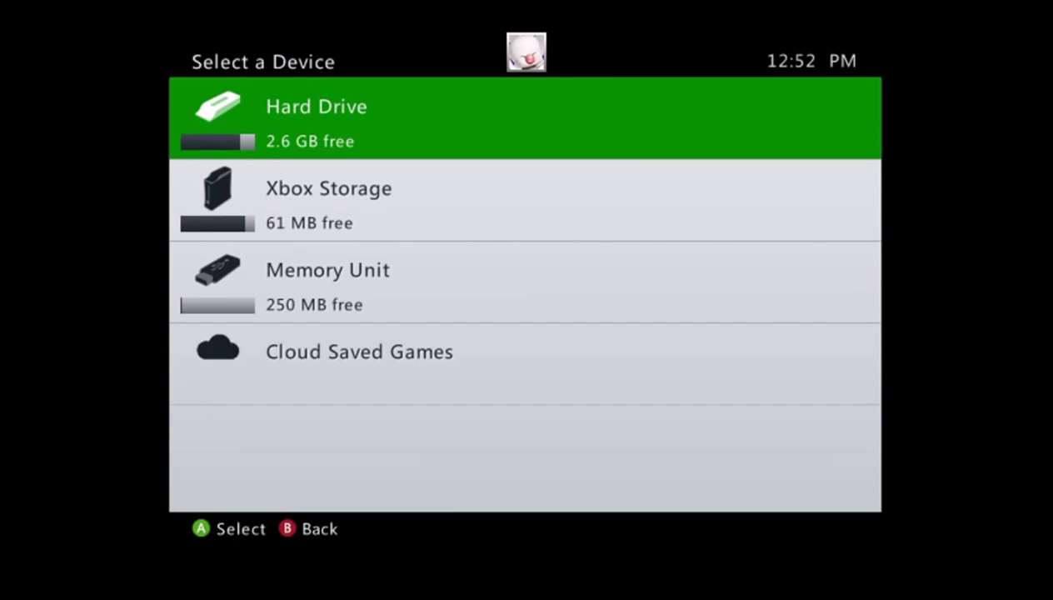
# Step: On the Xbox, choose the Memory Unit as the storage device and open the Data Slot 1 character for editing in Creation
pyautogui.press('Down')
pyautogui.press('Down')
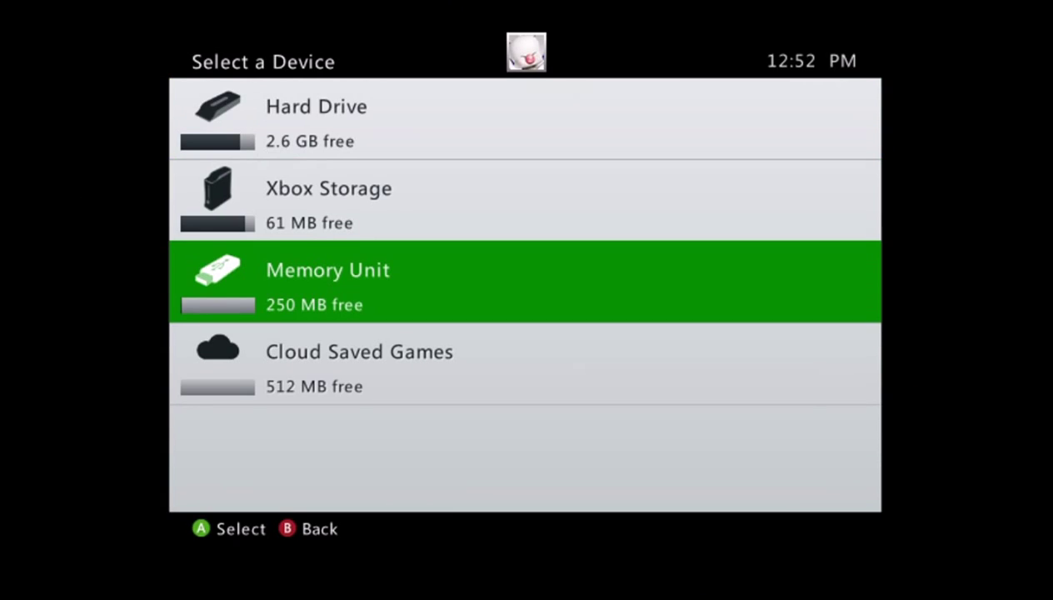
pyautogui.press('Return')
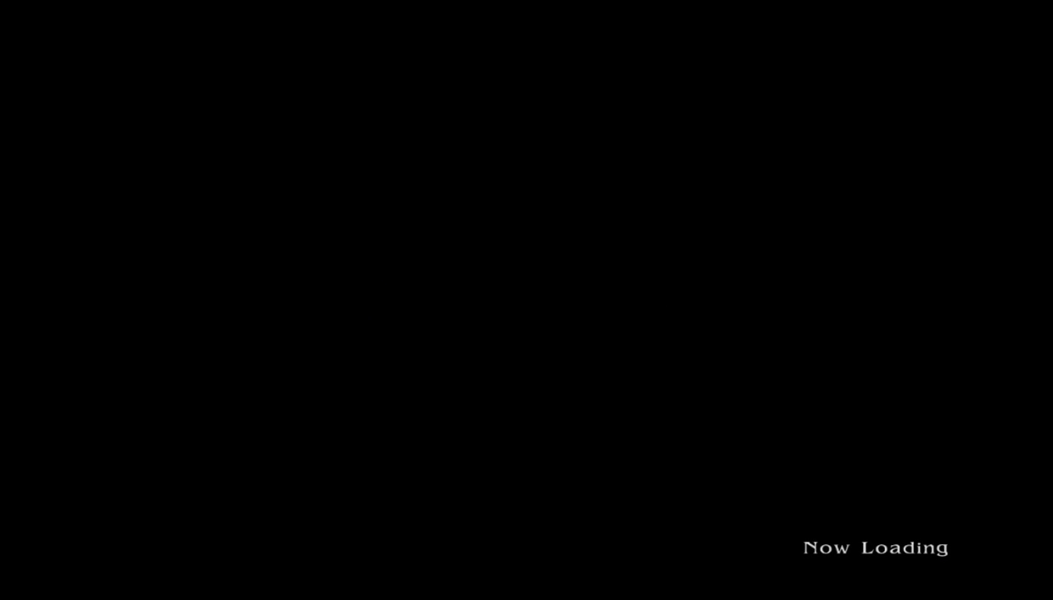
pyautogui.press('Down')
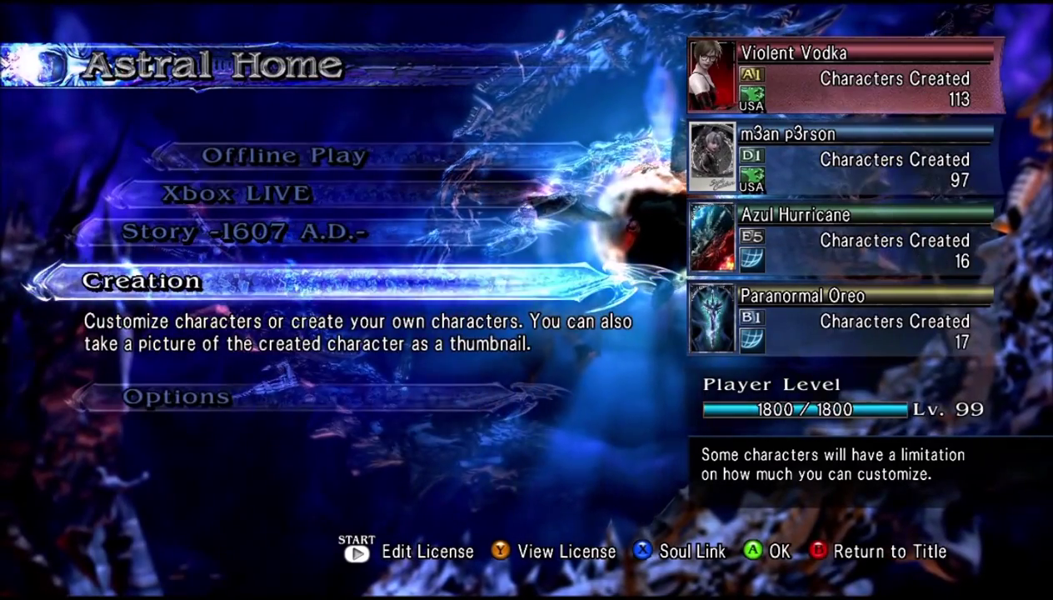
pyautogui.press('Return')
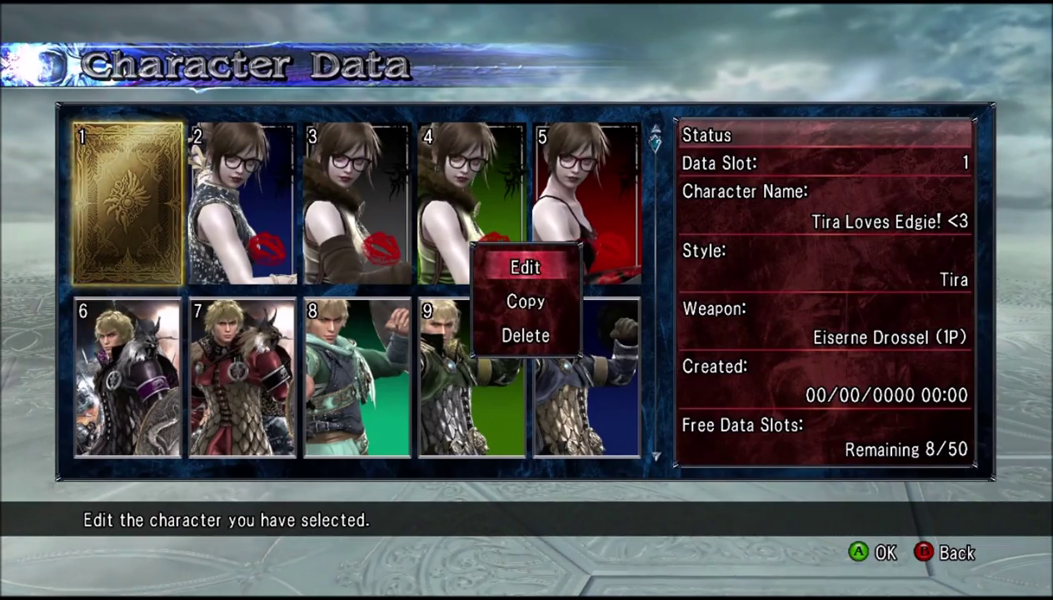
pyautogui.press('Return')
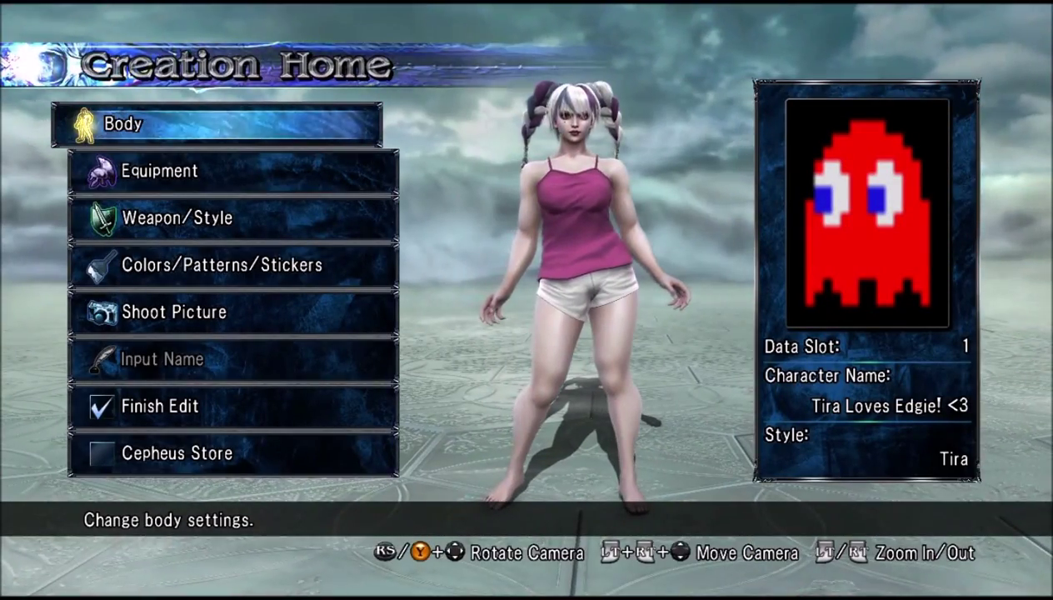
# Step: Go through the character's equipment parts as far as specialized equipment 3, and examine the model from another angle
pyautogui.press('Down')
pyautogui.press('Return')
pyautogui.press('Down')
pyautogui.press('Down')
pyautogui.press('Down')
pyautogui.press('Down')
pyautogui.press('Down')
pyautogui.press('Down')
pyautogui.press('Down')
pyautogui.press('Down')
pyautogui.press('Down')
pyautogui.press('Down')
pyautogui.press('Down')
pyautogui.press('Down')
pyautogui.press('Down')
pyautogui.press('Down')
pyautogui.press('Down')
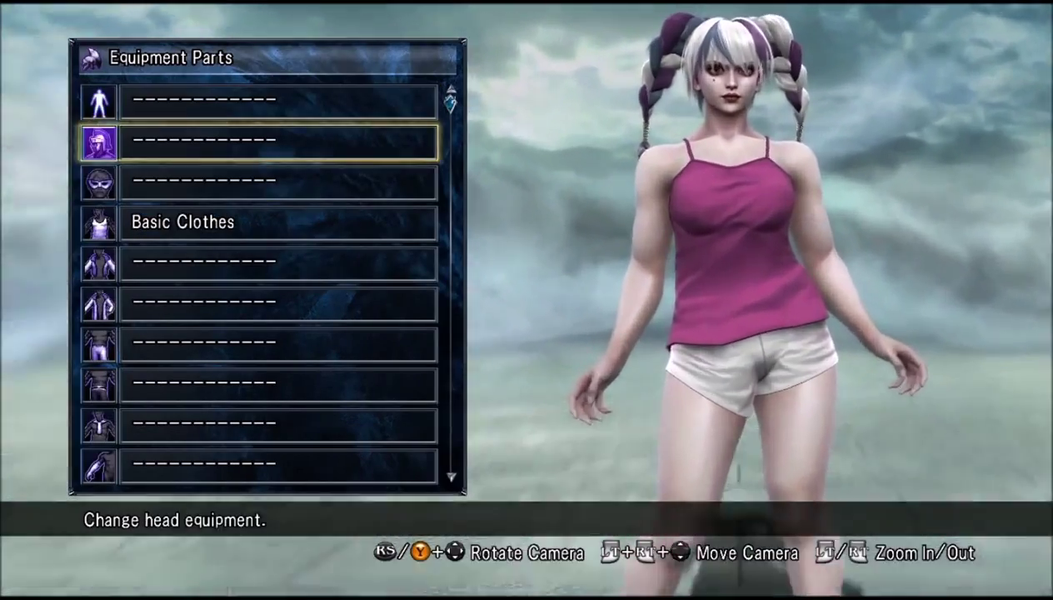
pyautogui.press('Return')
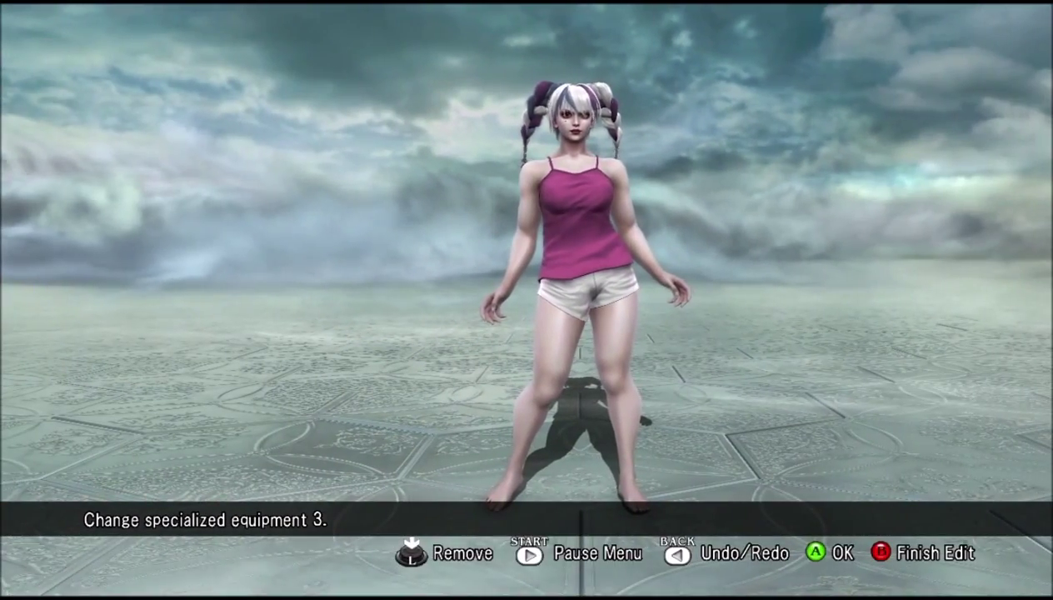
pyautogui.press('Right')
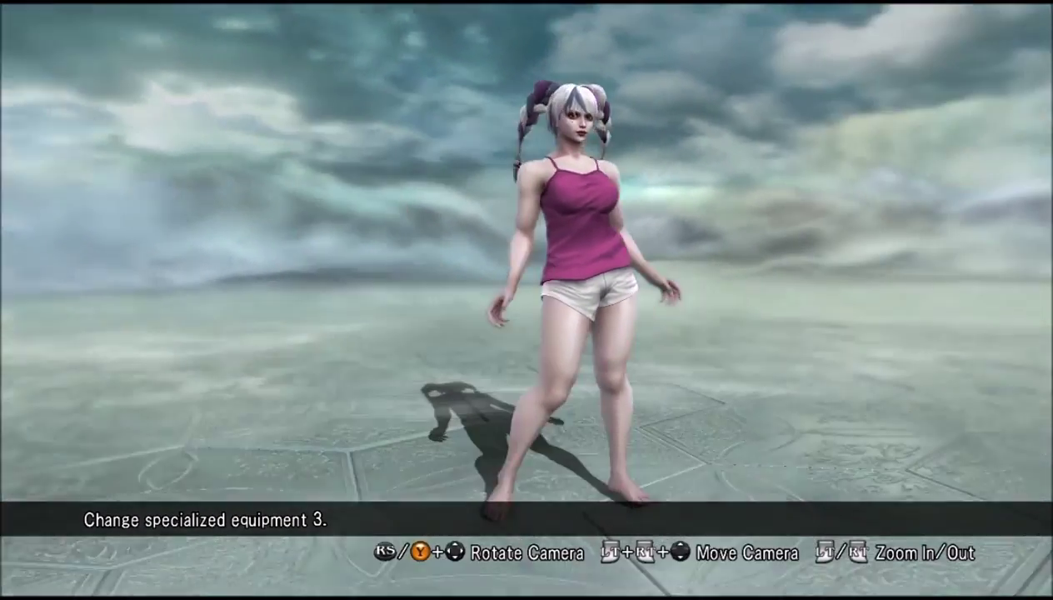
# Step: Open the friends list from the Xbox Guide and look through the friends sorted by online status
pyautogui.press('Home')
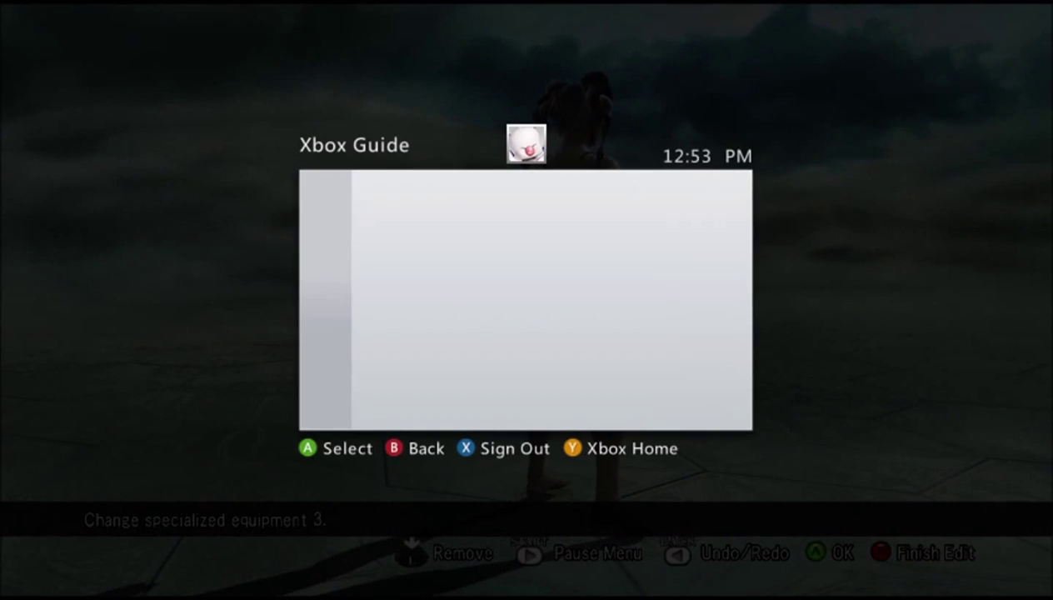
pyautogui.press('Down')
pyautogui.press('Down')
pyautogui.press('Return')
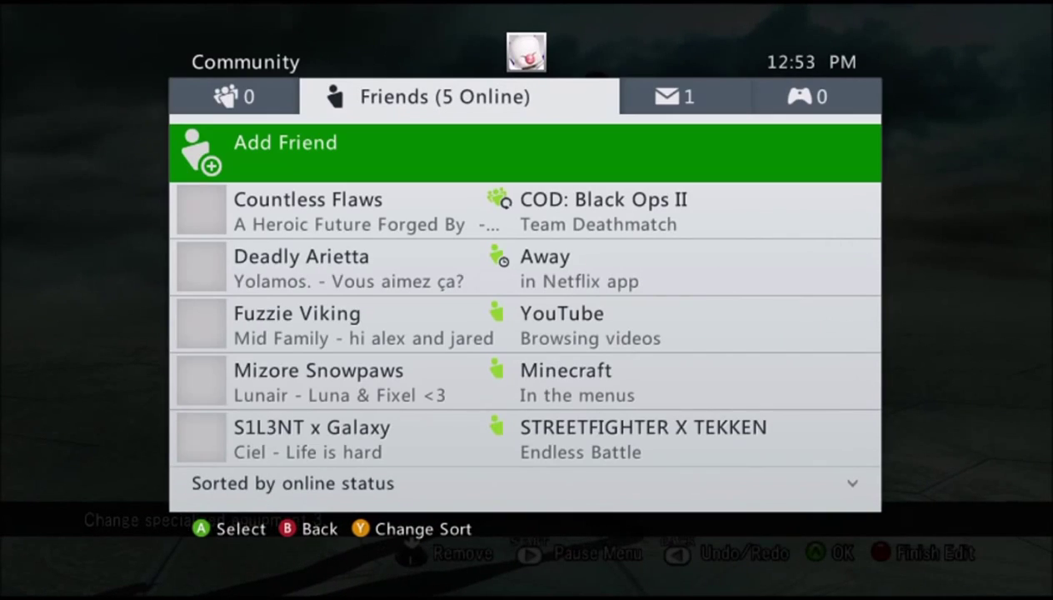
pyautogui.press('Right')
pyautogui.press('Left')
pyautogui.press('Down')
pyautogui.press('Down')
pyautogui.press('Down')
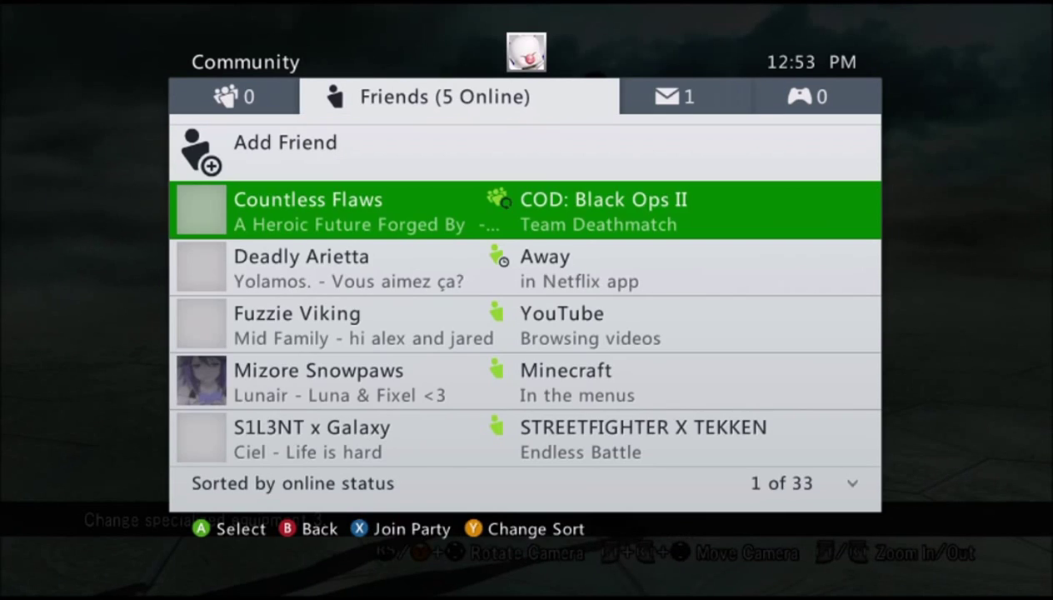
pyautogui.press('Down')
pyautogui.press('Down')
pyautogui.press('Down')
pyautogui.press('Down')
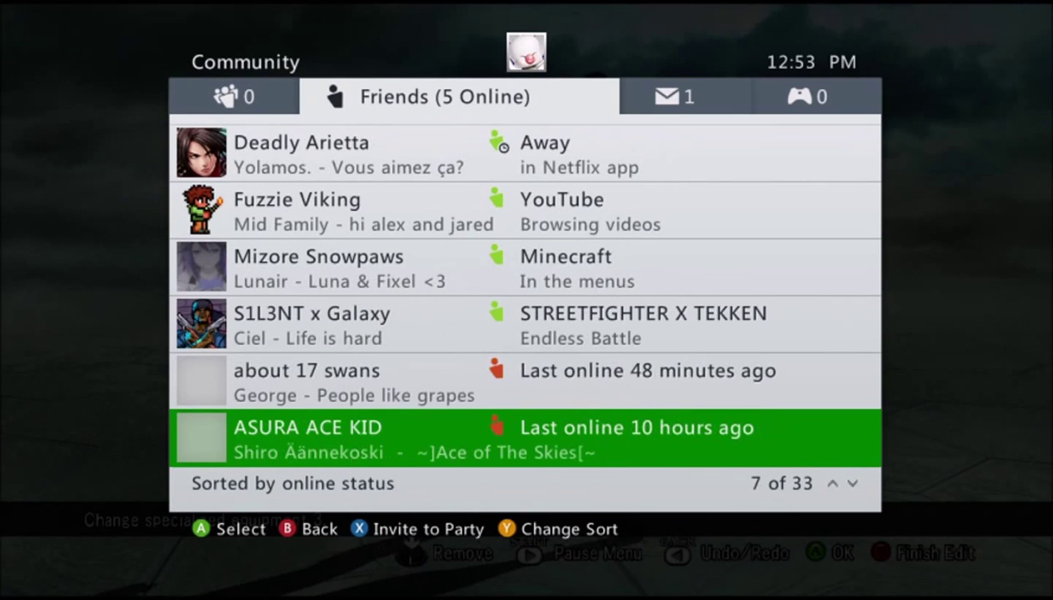
pyautogui.press('Right')
pyautogui.press('Escape')
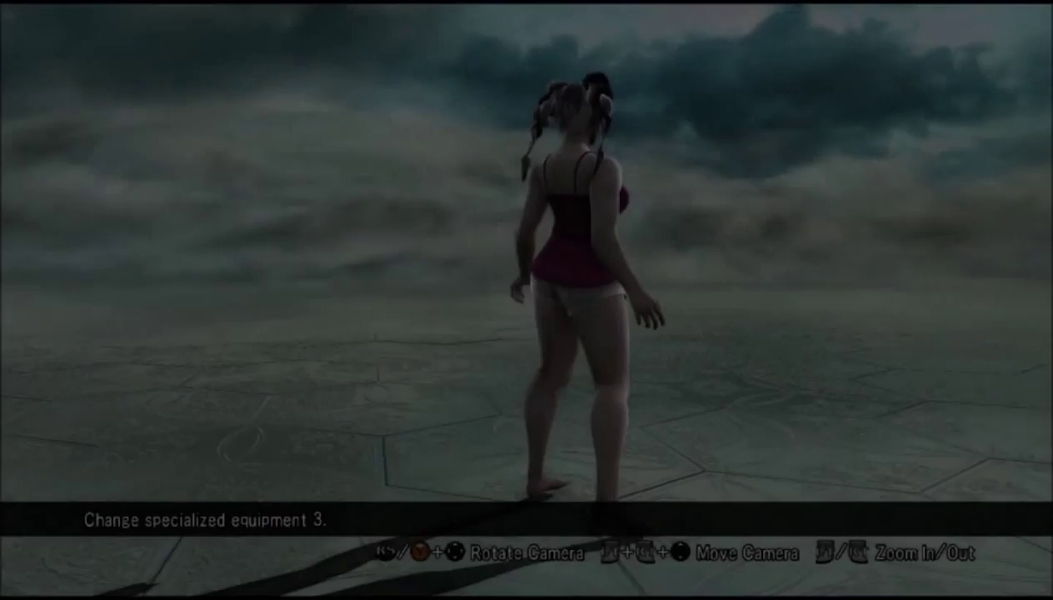
# Step: Reopen the Xbox Guide, go to the recent players list and open the profile of an online SOULCALIBUR V player
pyautogui.press('Escape')
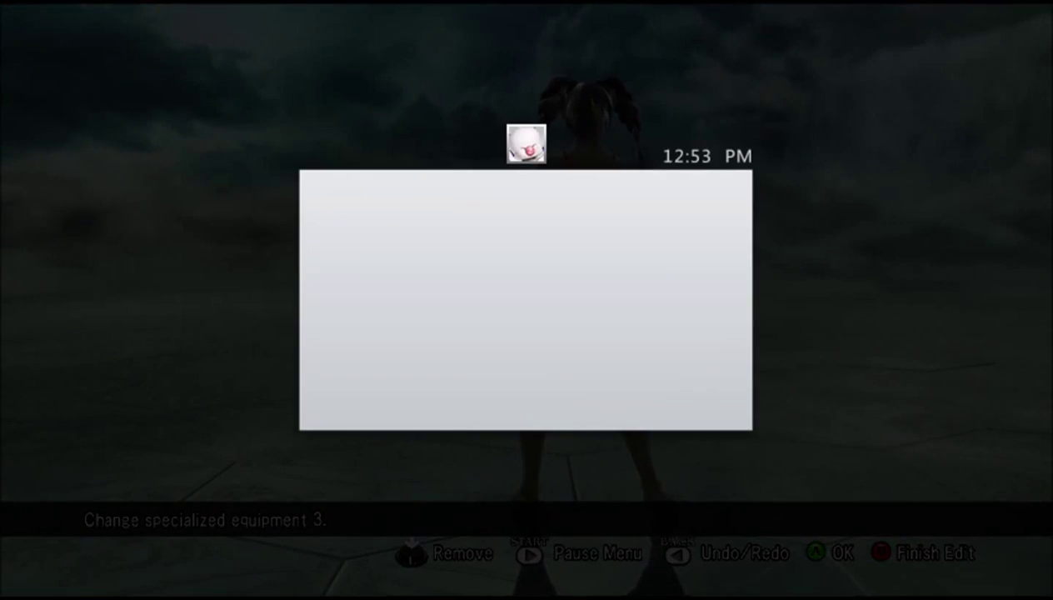
pyautogui.press('Down')
pyautogui.press('Down')
pyautogui.press('Down')
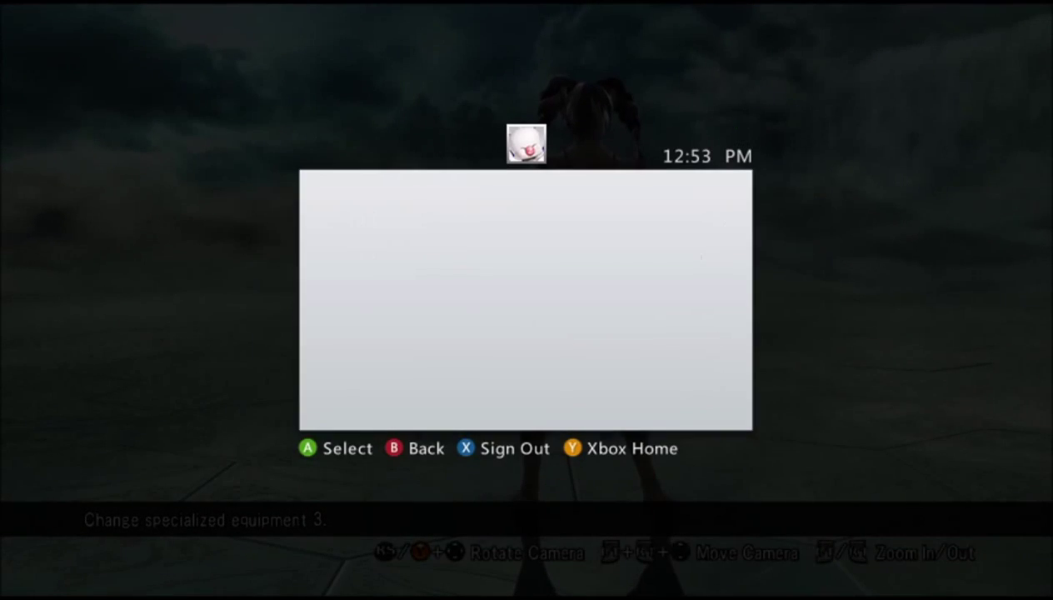
pyautogui.press('Return')
pyautogui.press('Right')
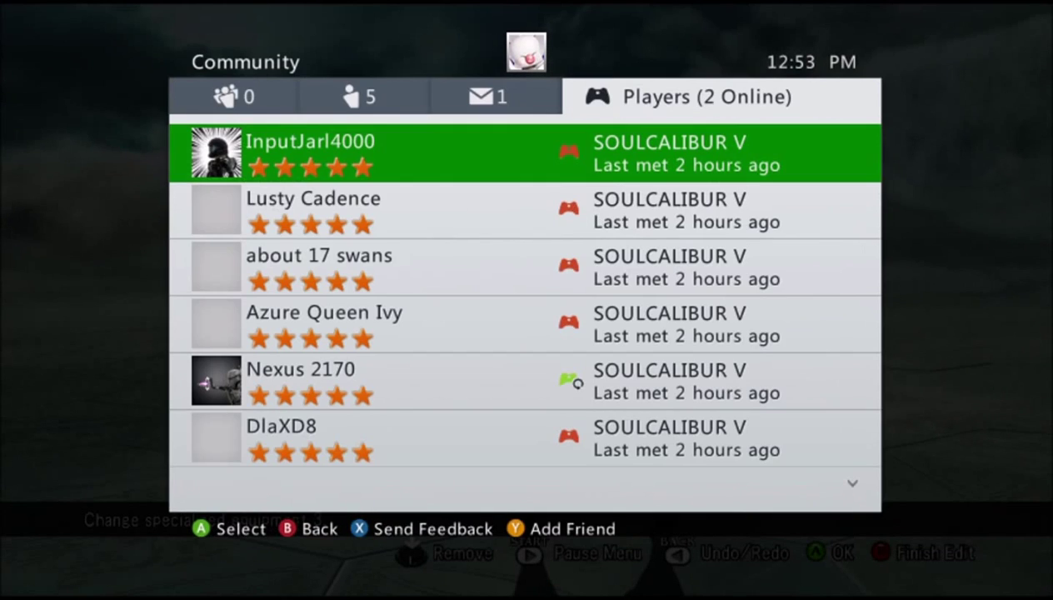
pyautogui.press('Down')
pyautogui.press('Down')
pyautogui.press('Down')
pyautogui.press('Down')
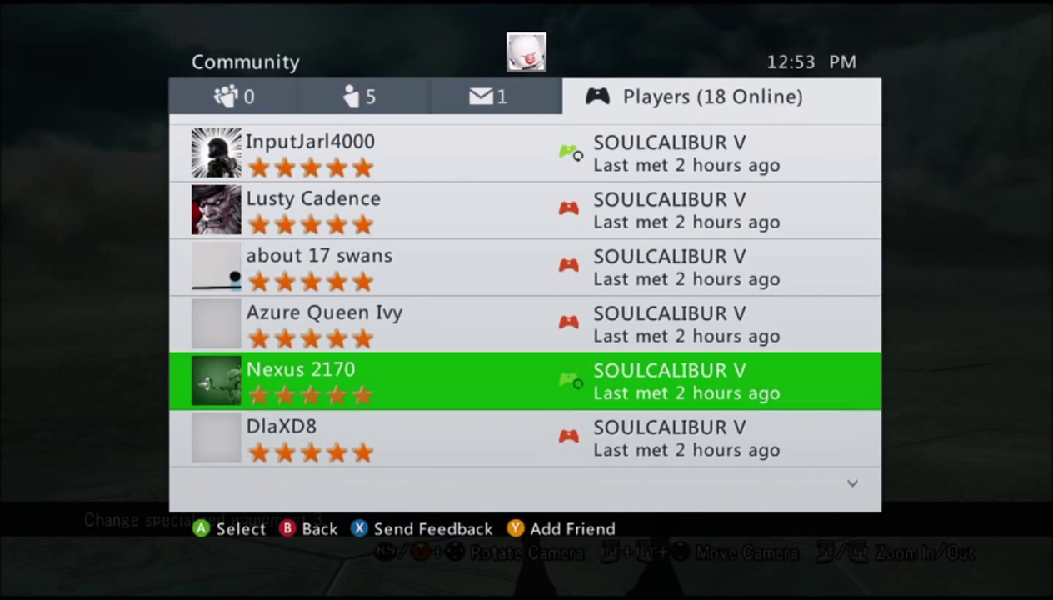
pyautogui.press('Return')
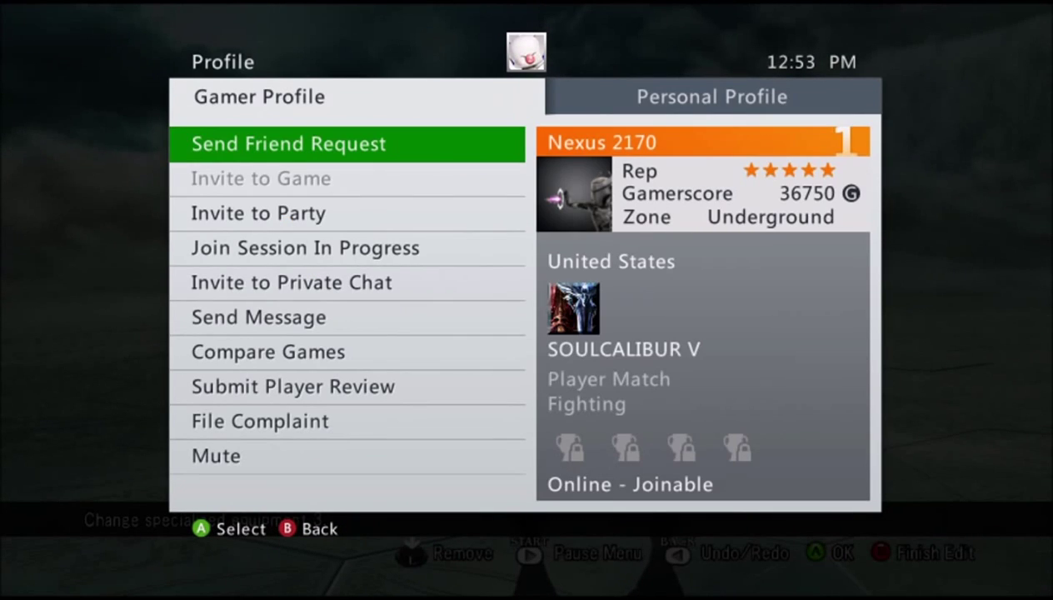
# Step: Leave the character edit by joining the selected player's session in progress, and go back to Astral Home
pyautogui.press('Down')
pyautogui.press('Down')
pyautogui.press('Return')
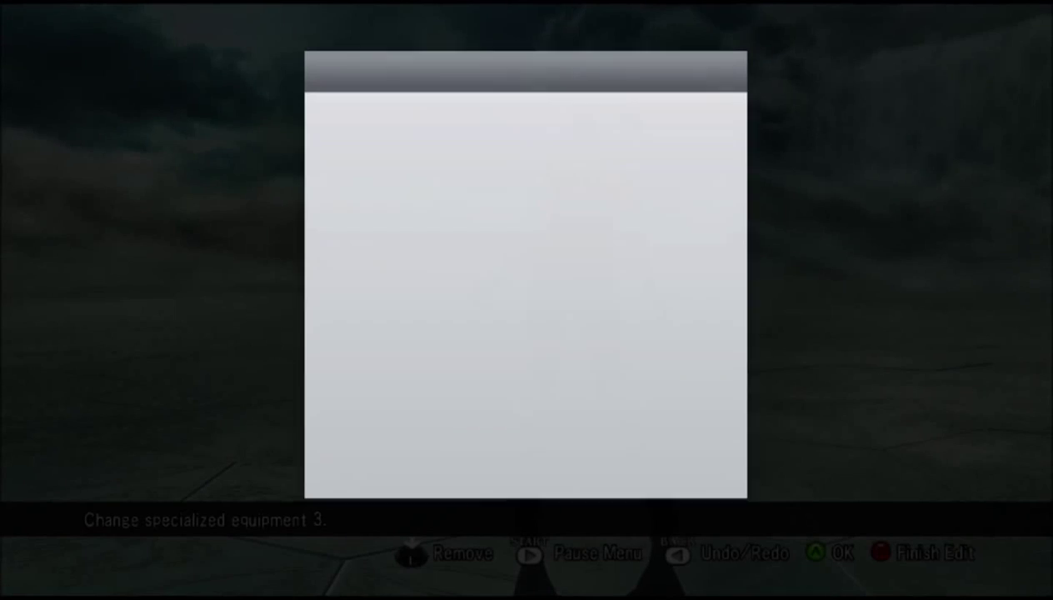
pyautogui.press('Down')
pyautogui.press('Return')
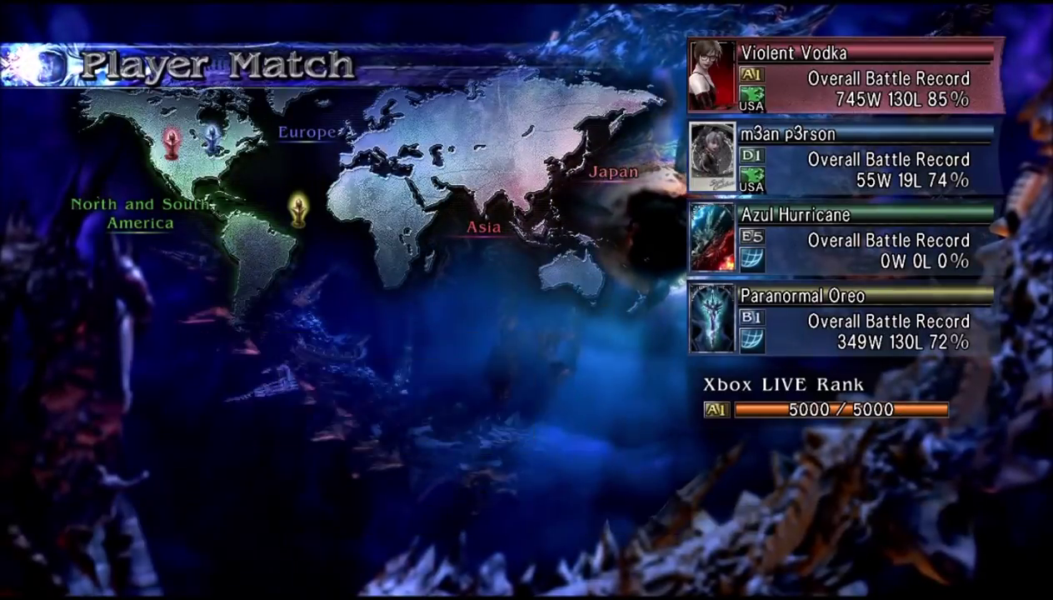
pyautogui.press('Return')
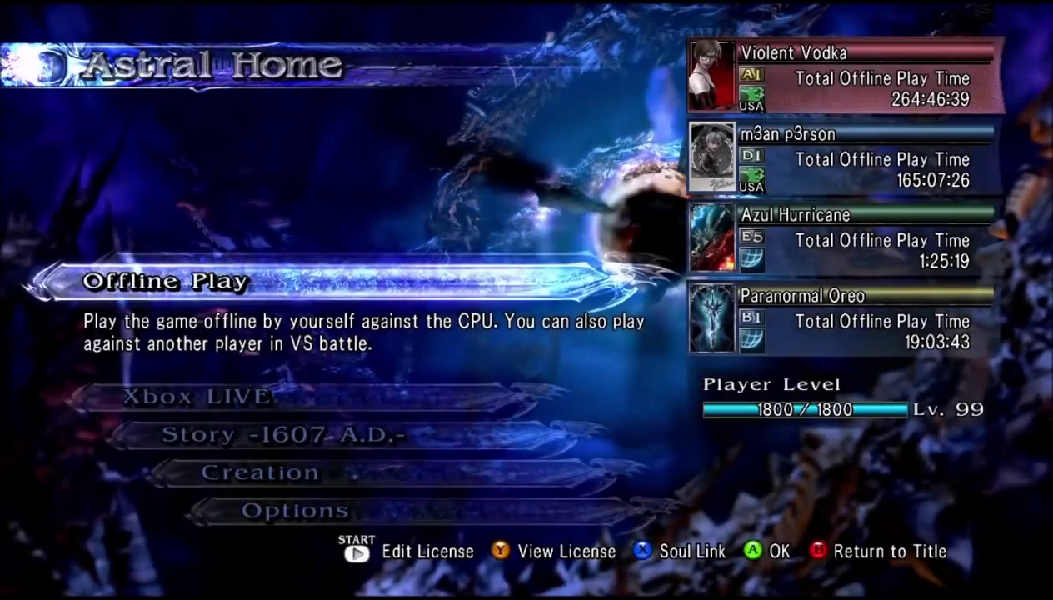
# Step: Start Training mode from Offline Play
pyautogui.press('Return')
pyautogui.press('Down')
pyautogui.press('Down')
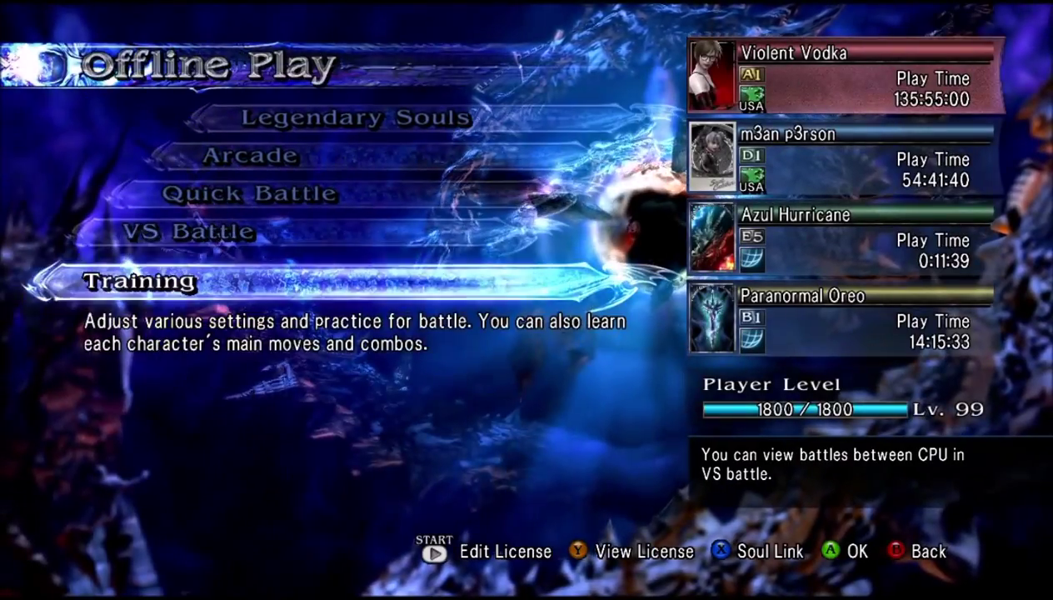
pyautogui.press('Return')
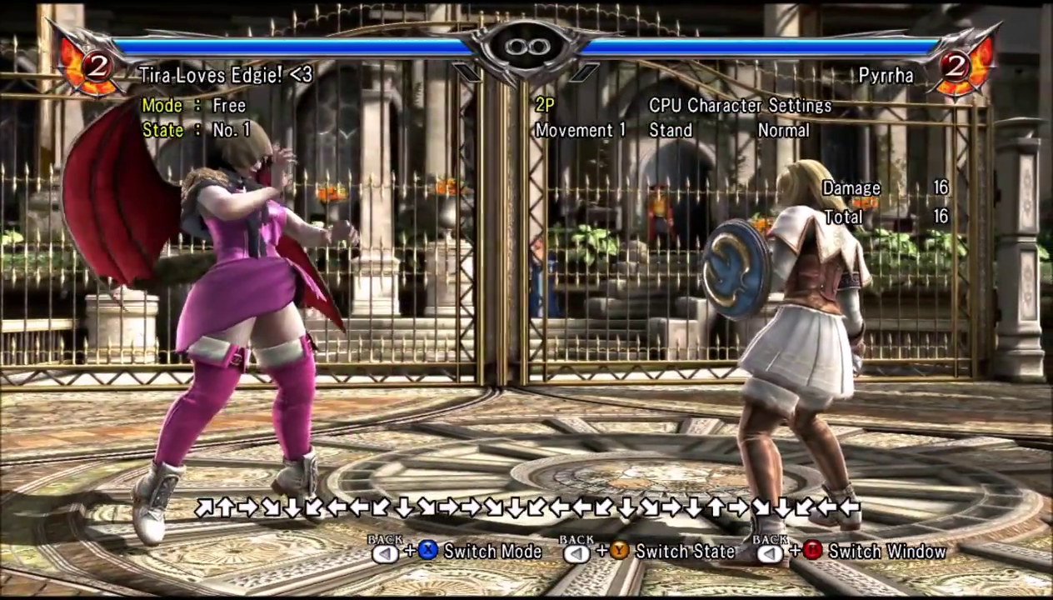
# Step: Play the Instant Replay of the training fight from the Training Options
pyautogui.press('Escape')
pyautogui.press('Down')
pyautogui.press('Down')
pyautogui.press('Down')
pyautogui.press('Down')
pyautogui.press('Down')
pyautogui.press('Down')
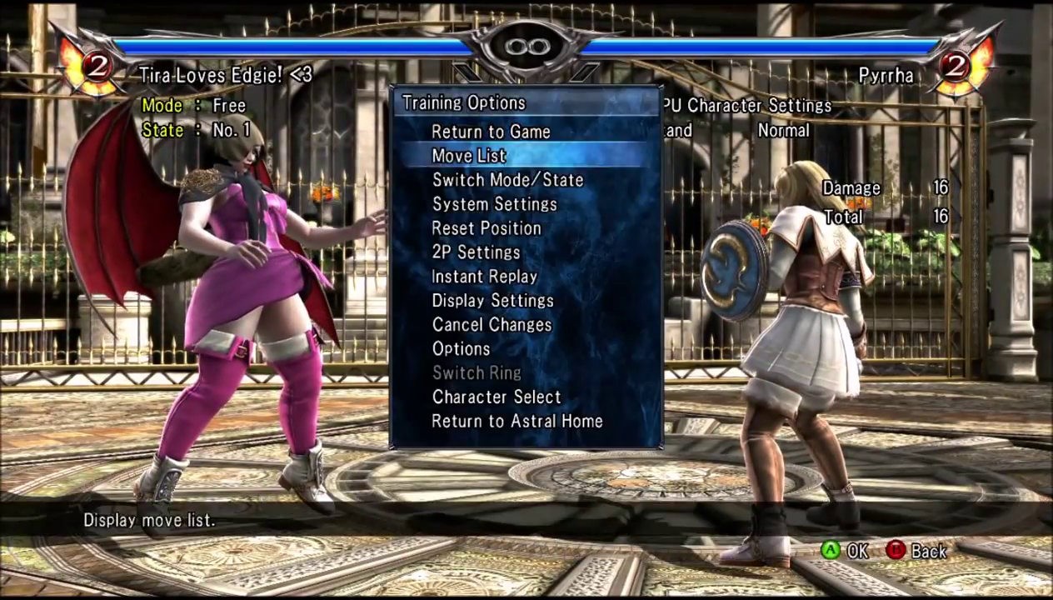
pyautogui.press('Return')
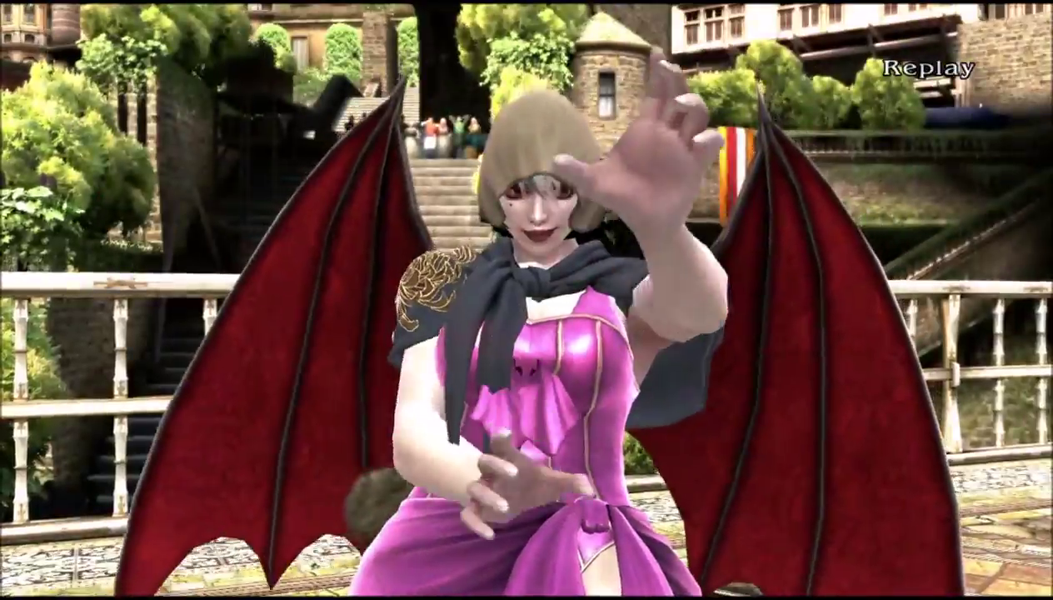
# Step: Stop the replay, leave training for the character selection, and back out to Offline Play
pyautogui.press('Escape')
pyautogui.press('Up')
pyautogui.press('Up')
pyautogui.press('Return')
pyautogui.press('Up')
pyautogui.press('Return')
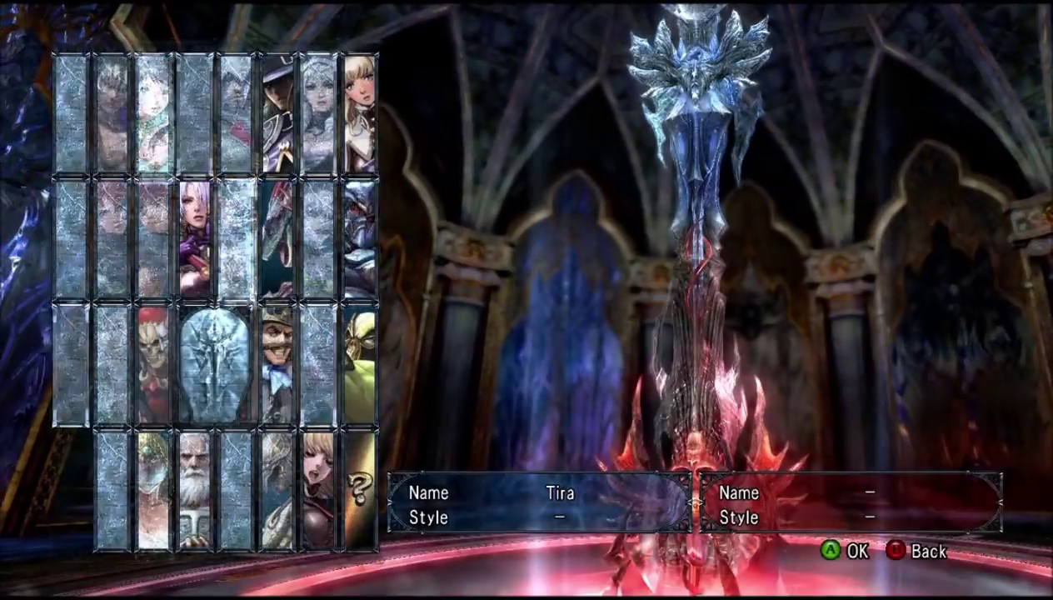
pyautogui.press('Escape')
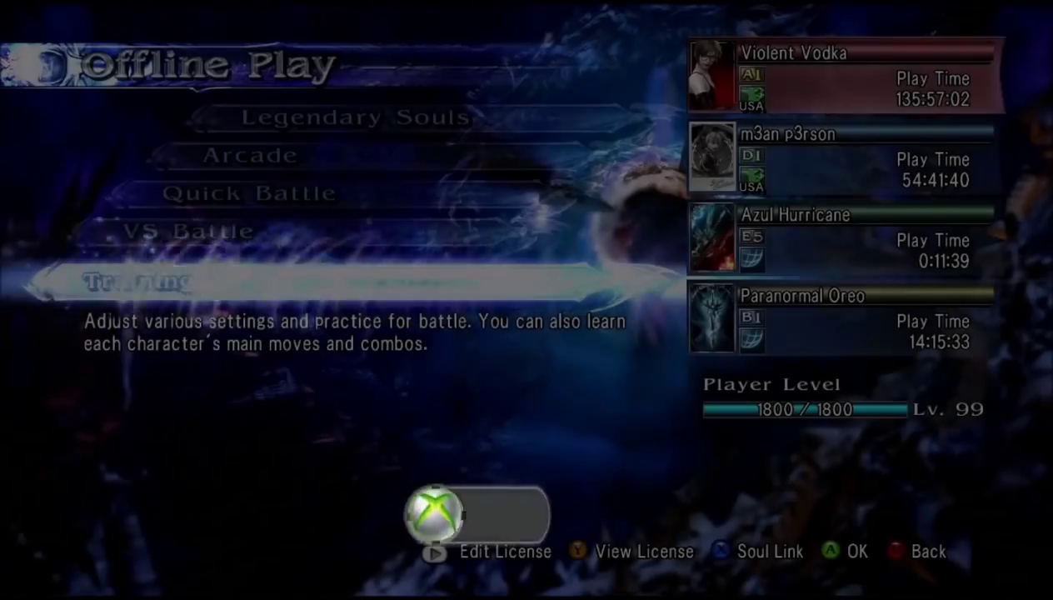
# Step: Set up a VS Battle with Patroklos as the first fighter and the custom Tira Loves Edgie! <3 as the second
pyautogui.press('Up')
pyautogui.press('Return')
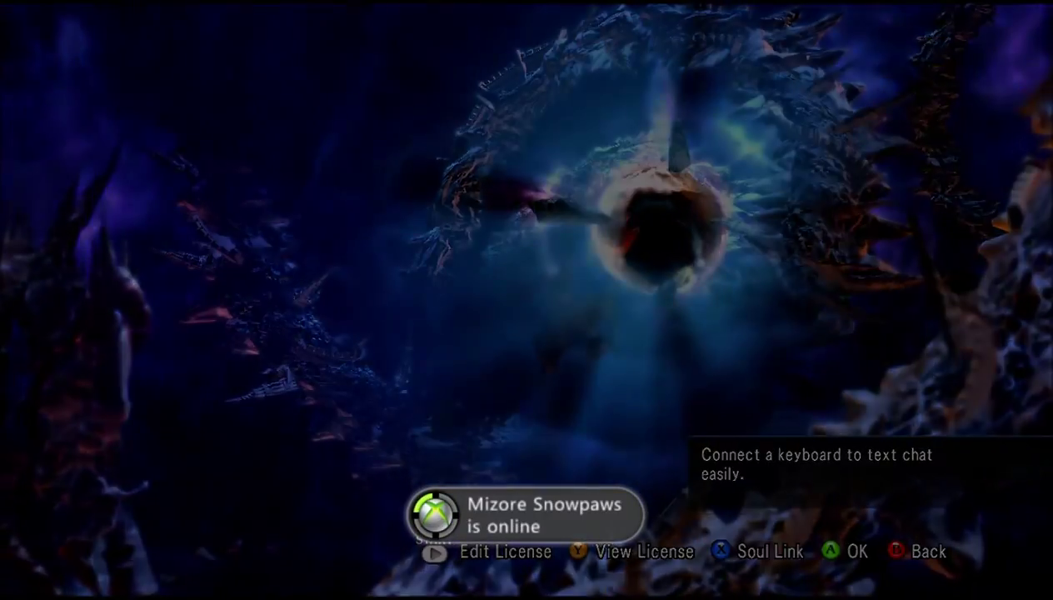
pyautogui.press('Return')
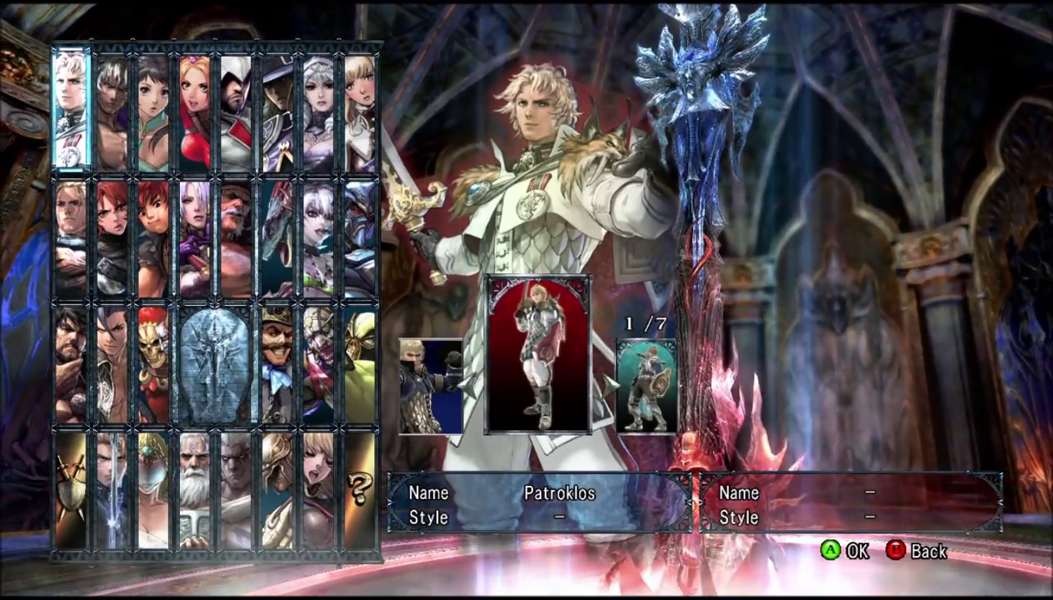
pyautogui.press('Return')
pyautogui.press('Down')
pyautogui.press('Left')
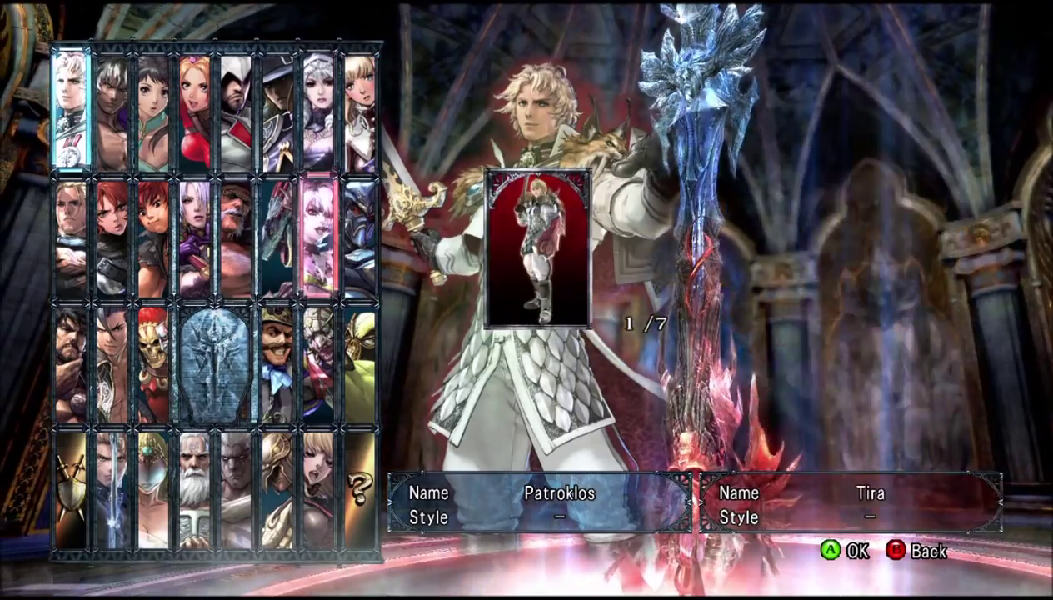
pyautogui.press('Return')
pyautogui.press('Right')
pyautogui.press('Right')
pyautogui.press('Return')
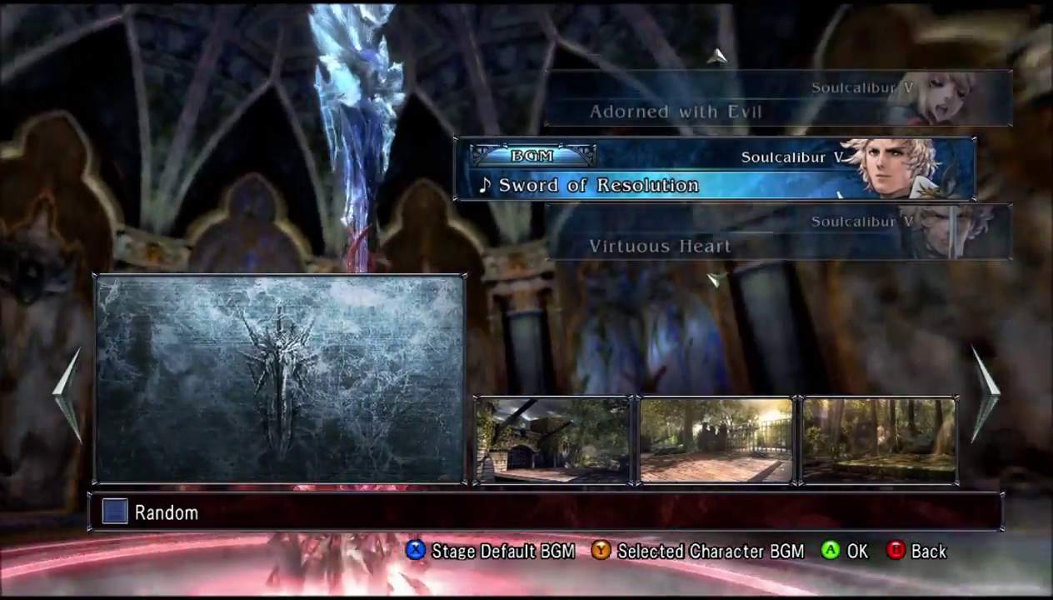
# Step: Start the battle on the Free Imperial City Center stage
pyautogui.press('Right')
pyautogui.press('Right')
pyautogui.press('Right')
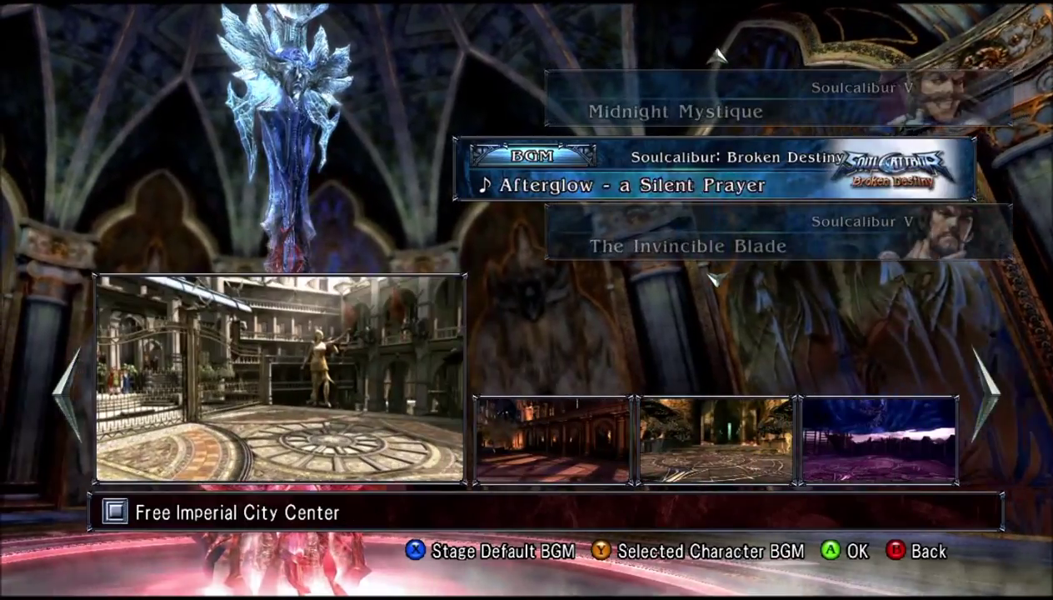
pyautogui.press('Return')
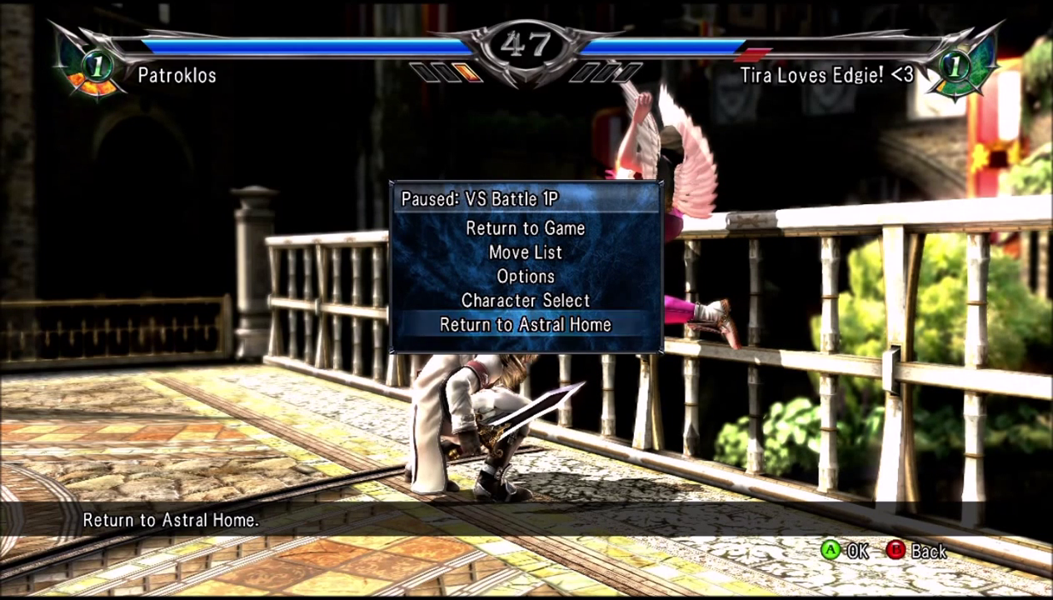
# Step: Quit the paused VS Battle and go back through Offline Play to Astral Home
pyautogui.press('Return')
pyautogui.press('Up')
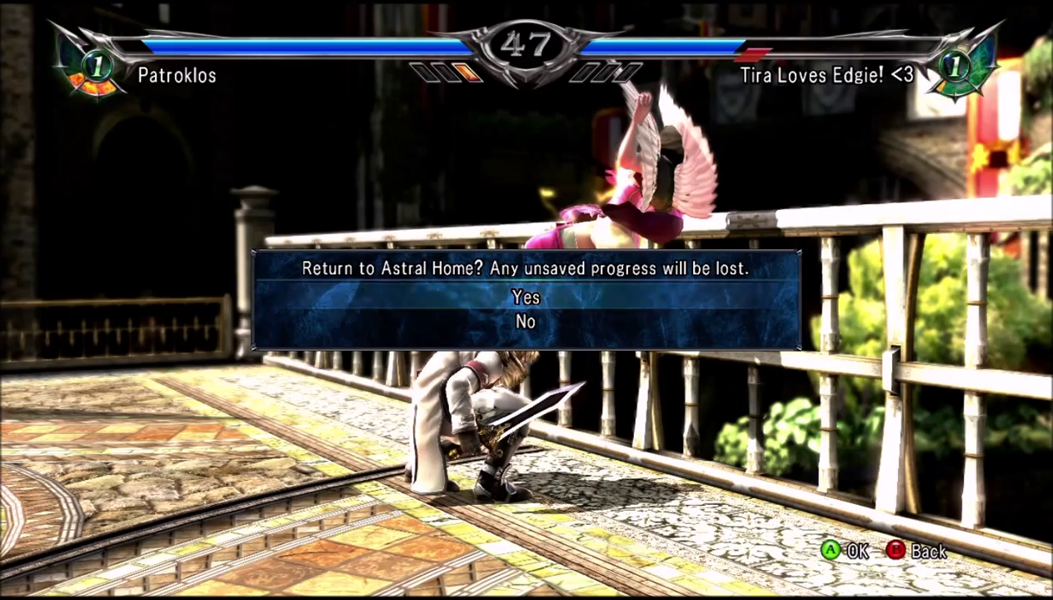
pyautogui.press('Return')
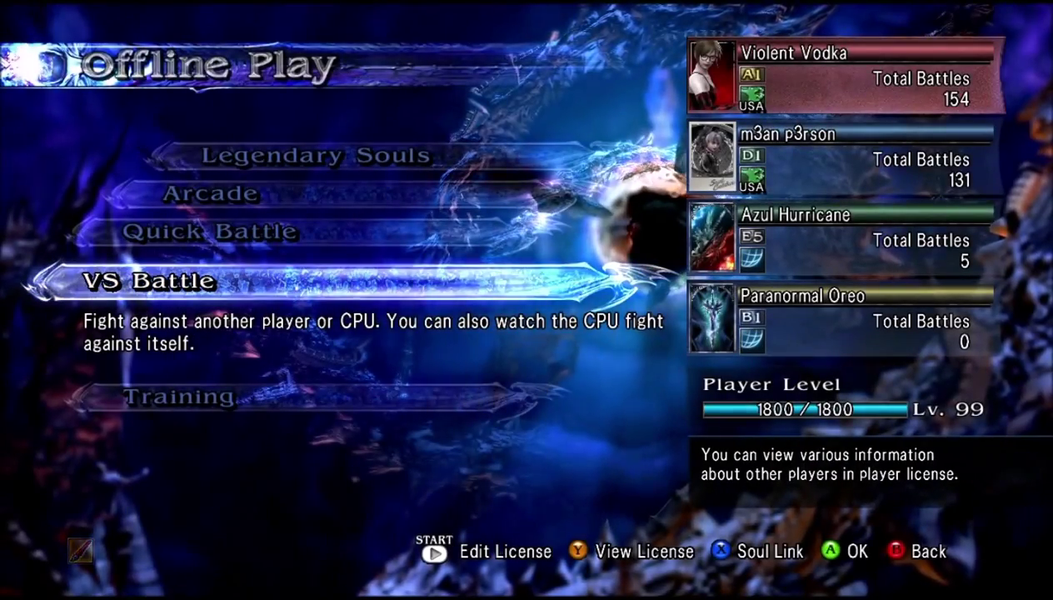
pyautogui.press('Up')
pyautogui.press('Up')
pyautogui.press('Up')
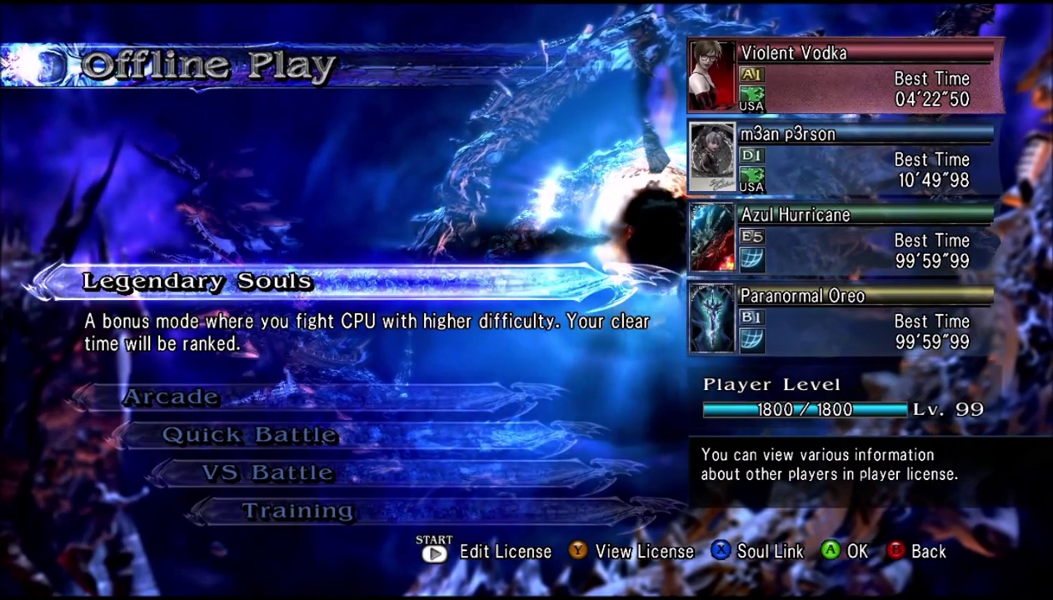
pyautogui.press('Escape')
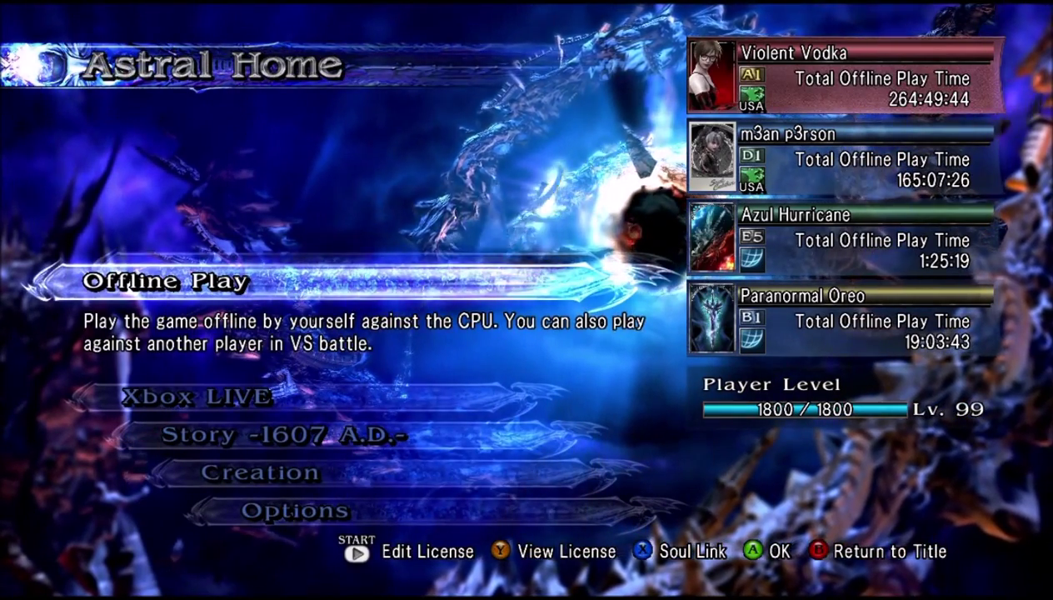
# Step: Return from Astral Home to the title screen and confirm leaving
pyautogui.press('Escape')
pyautogui.press('Up')
pyautogui.press('Return')
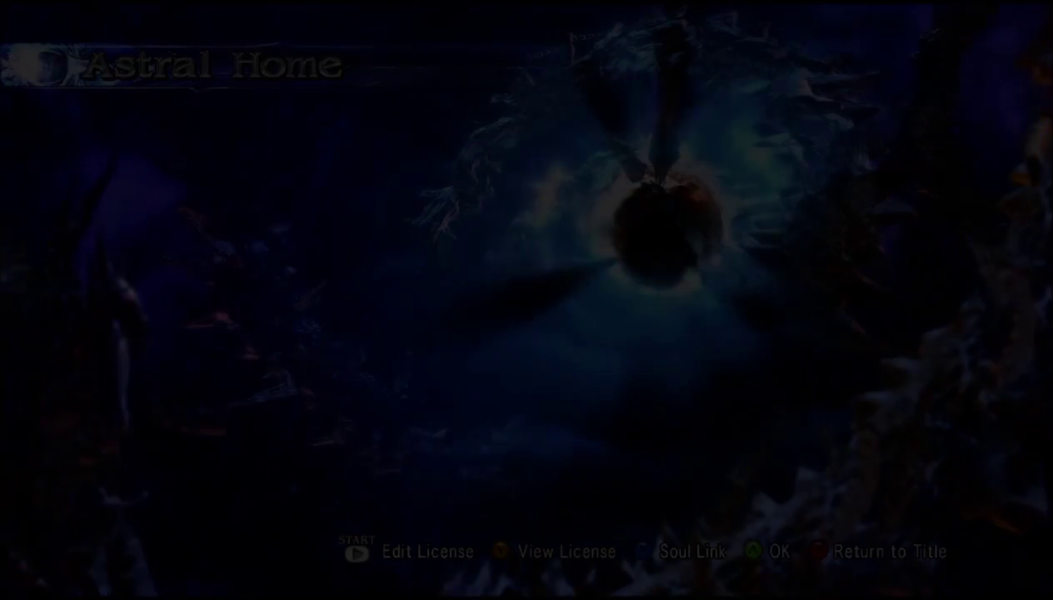